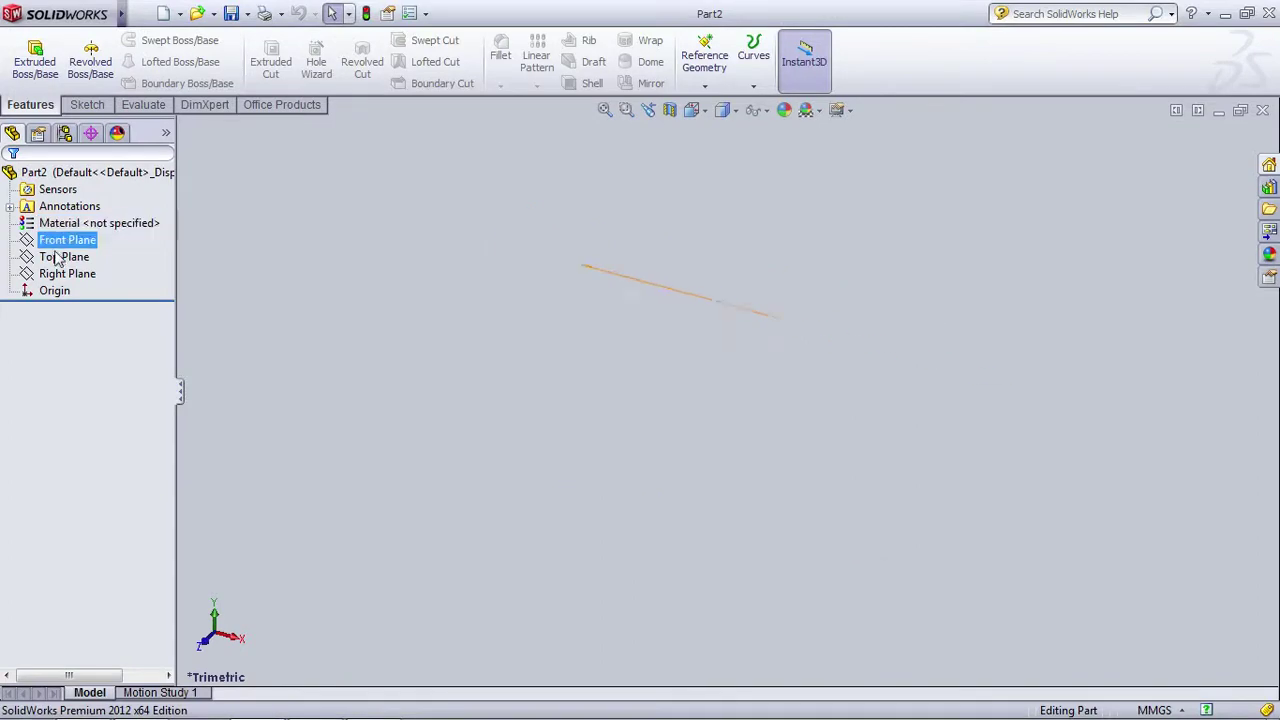
Step: On the Right Plane, sketch two concentric circles centred on the origin, about 106 mm and 68 mm in diameter
{"action": "left_click", "coordinate": [58, 273]}
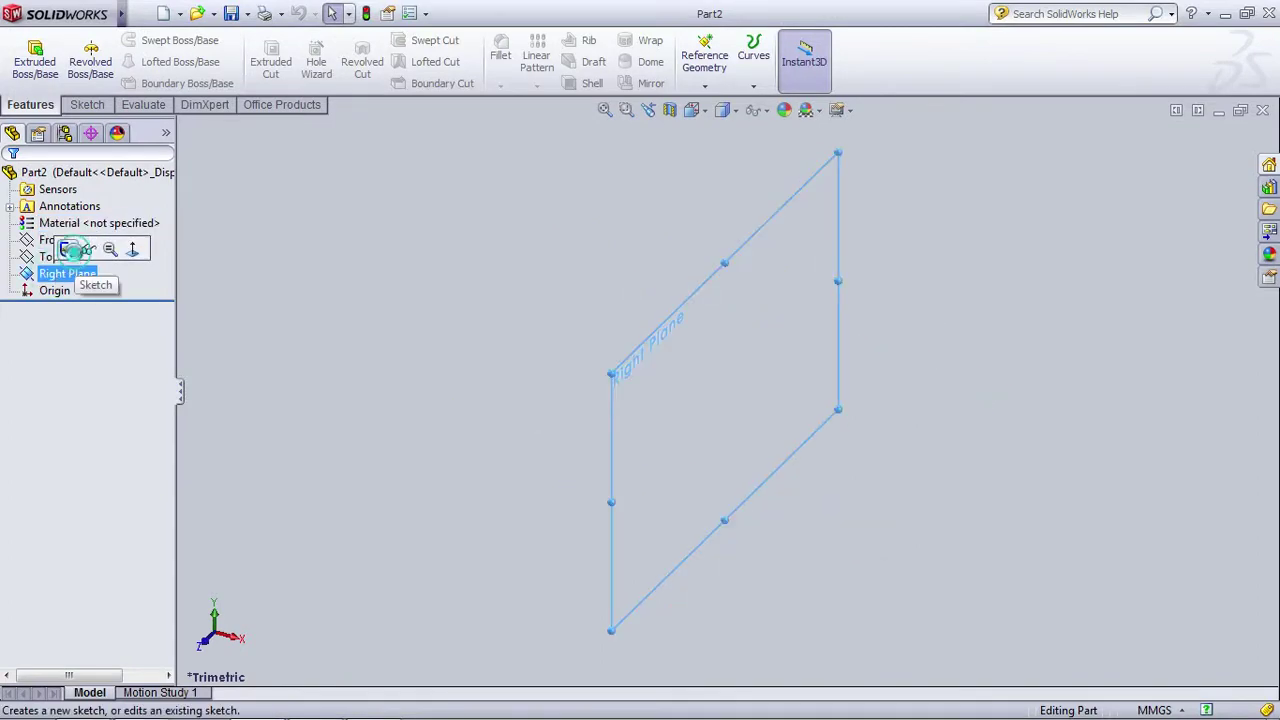
{"action": "left_click", "coordinate": [73, 250]}
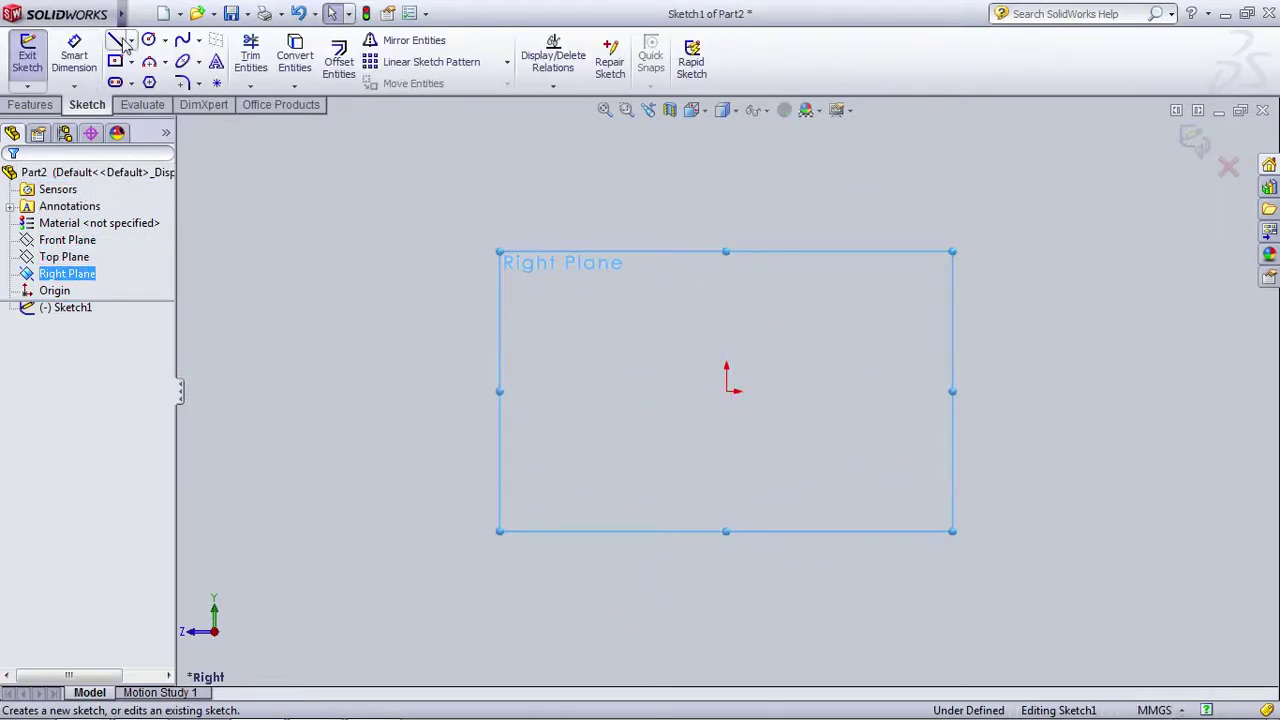
{"action": "left_click", "coordinate": [148, 39]}
{"action": "left_click", "coordinate": [727, 392]}
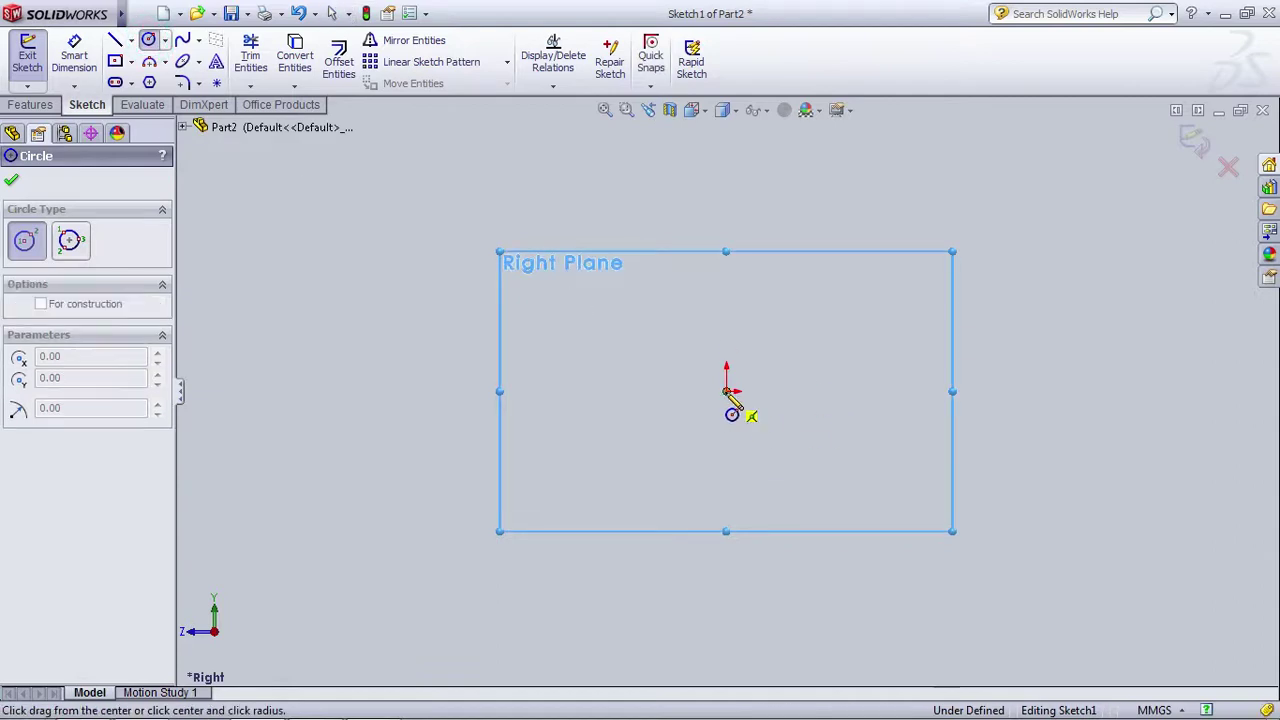
{"action": "left_click", "coordinate": [857, 420]}
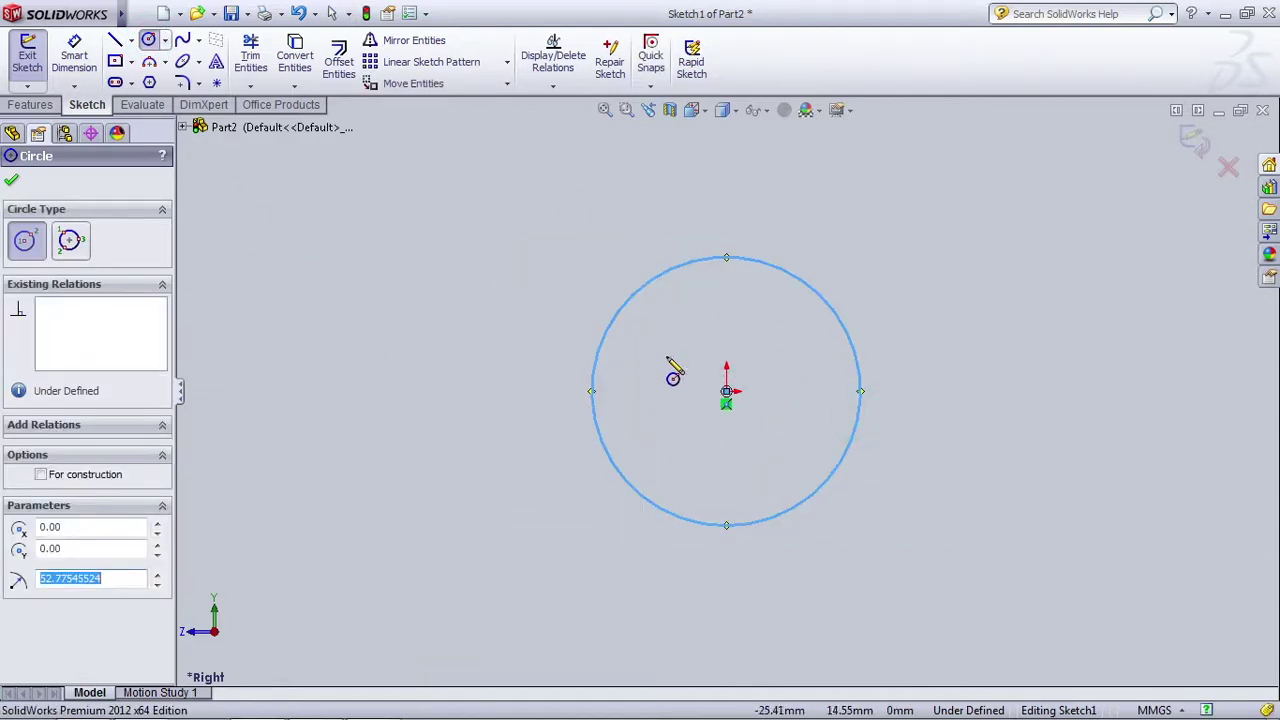
{"action": "left_click", "coordinate": [727, 392]}
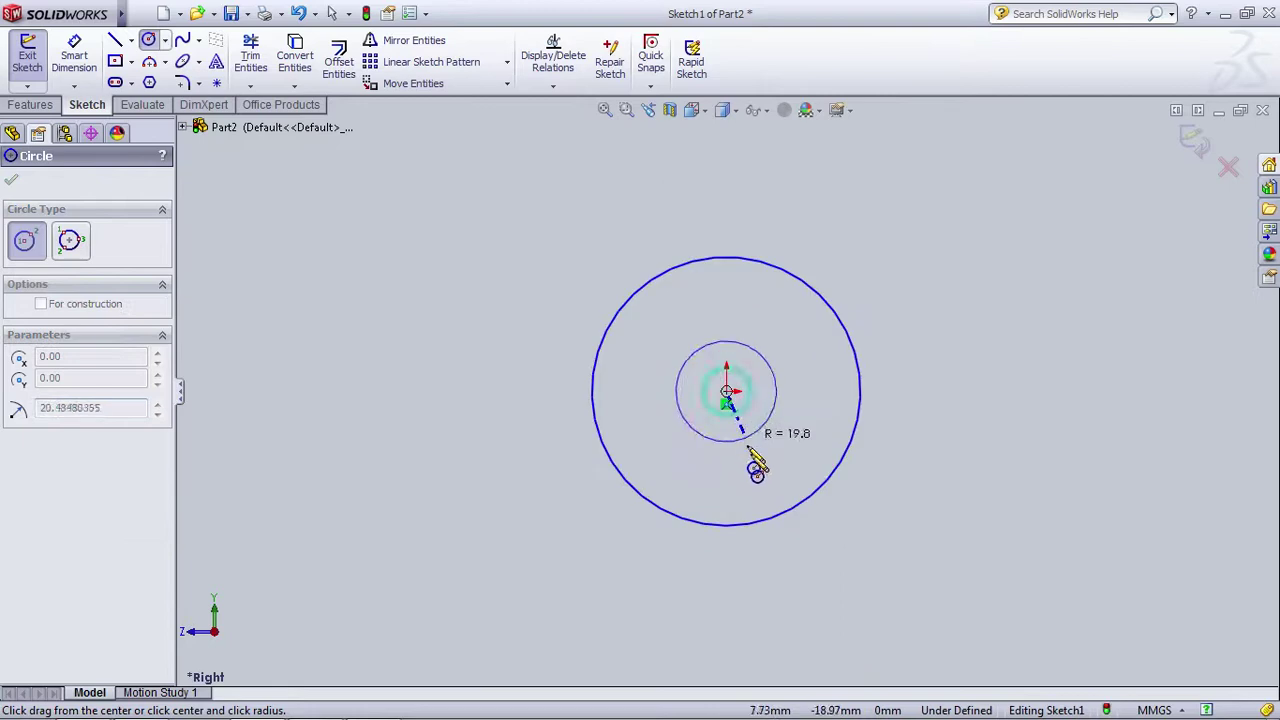
{"action": "left_click", "coordinate": [757, 473]}
Step: Dimension the outer circle's diameter at 44 mm, checking the value against the sleeve drawing in Word
{"action": "left_click", "coordinate": [74, 55]}
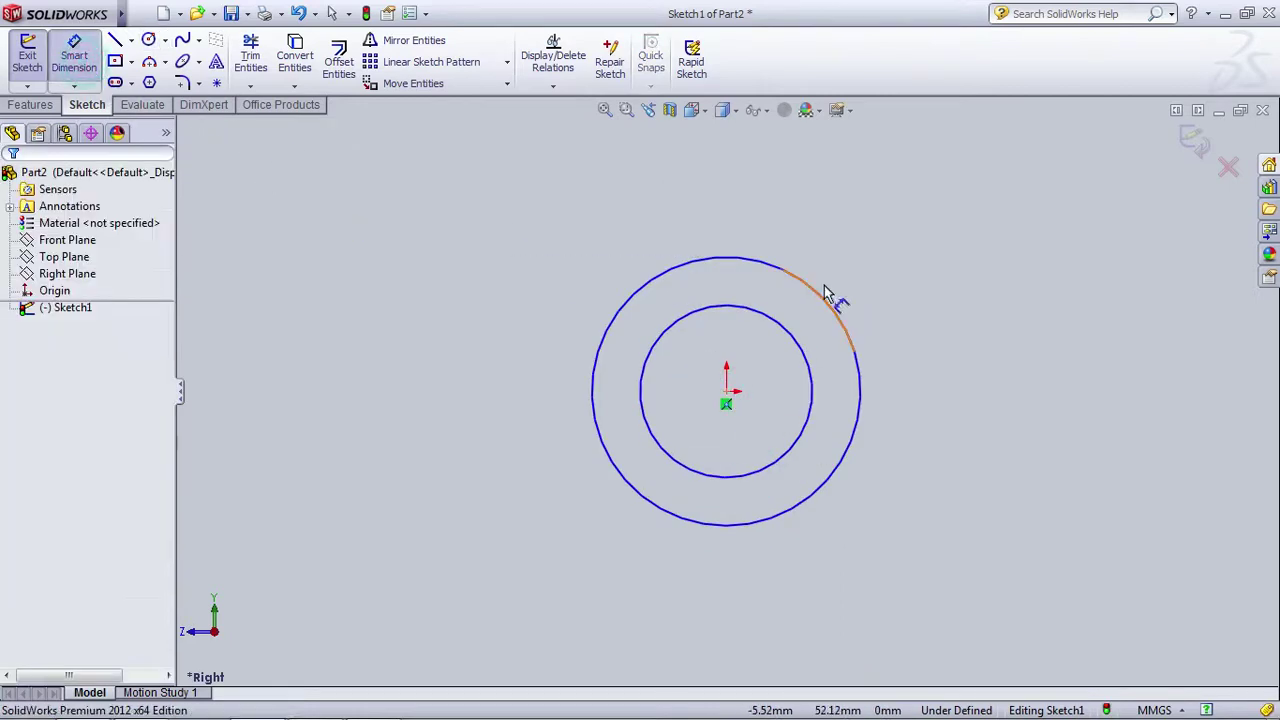
{"action": "left_click", "coordinate": [860, 374]}
{"action": "left_click", "coordinate": [1018, 373]}
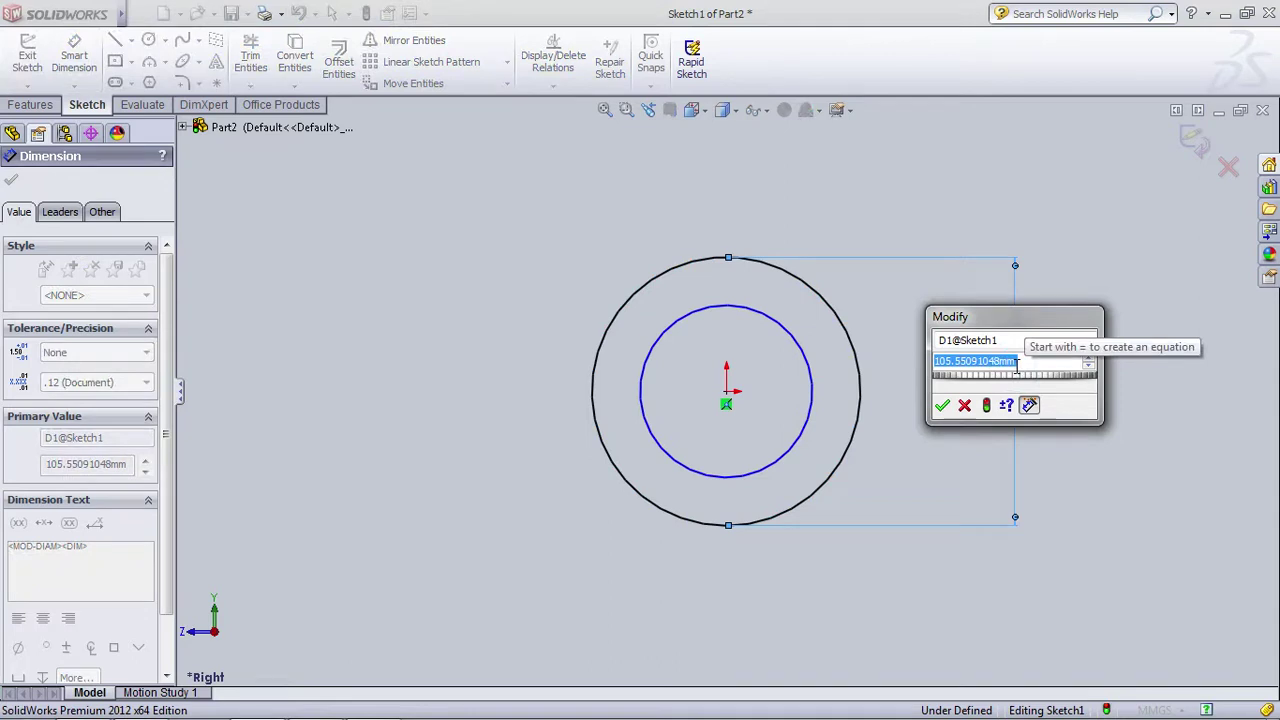
{"action": "type", "text": "45"}
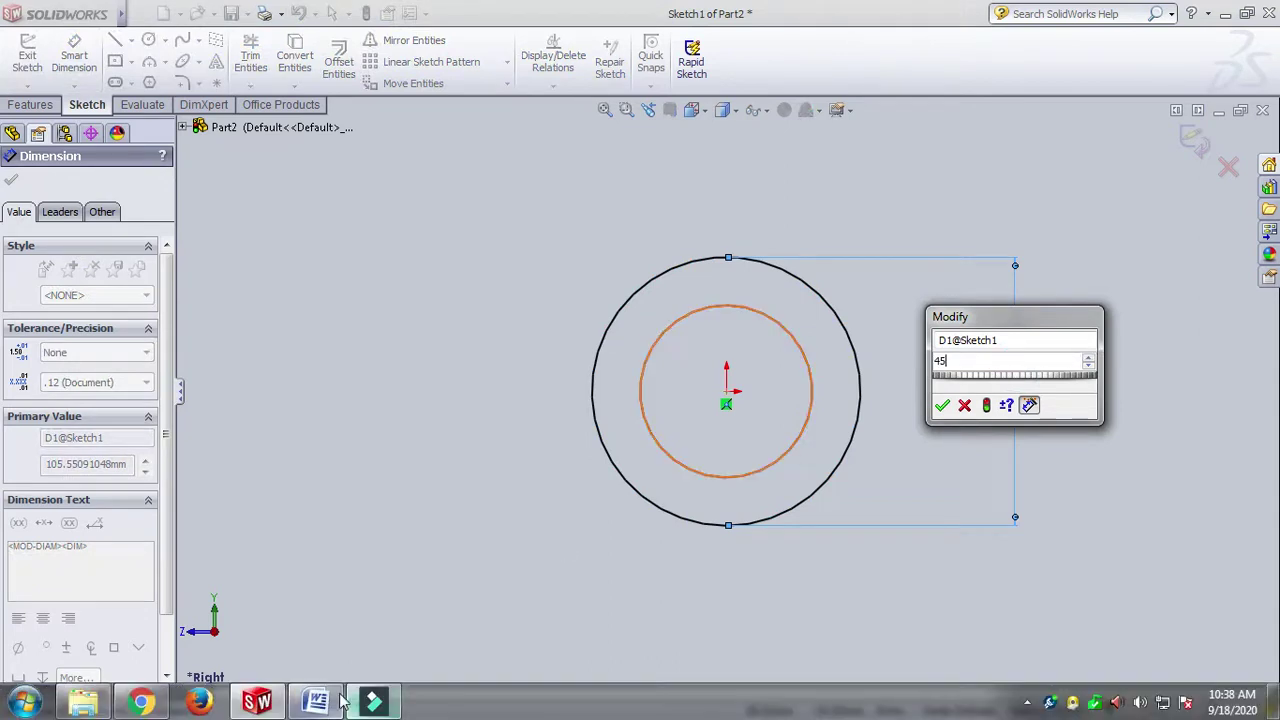
{"action": "left_click", "coordinate": [316, 698]}
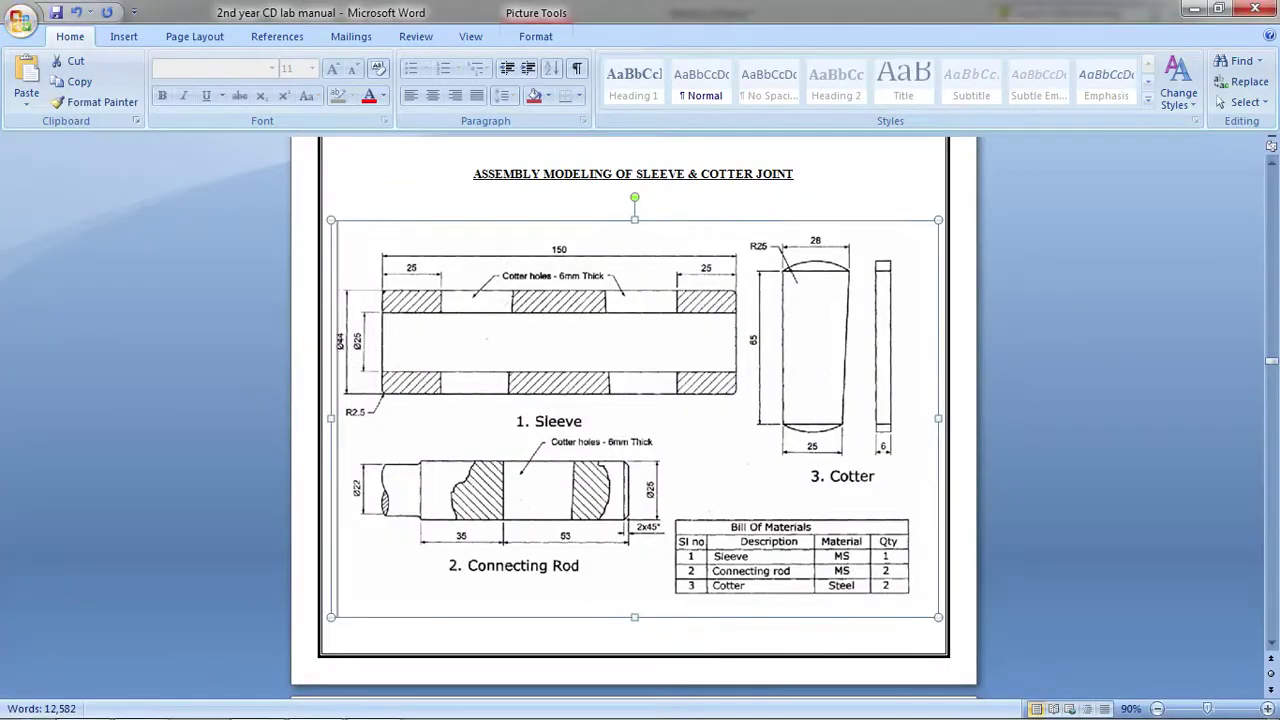
{"action": "left_click", "coordinate": [258, 701]}
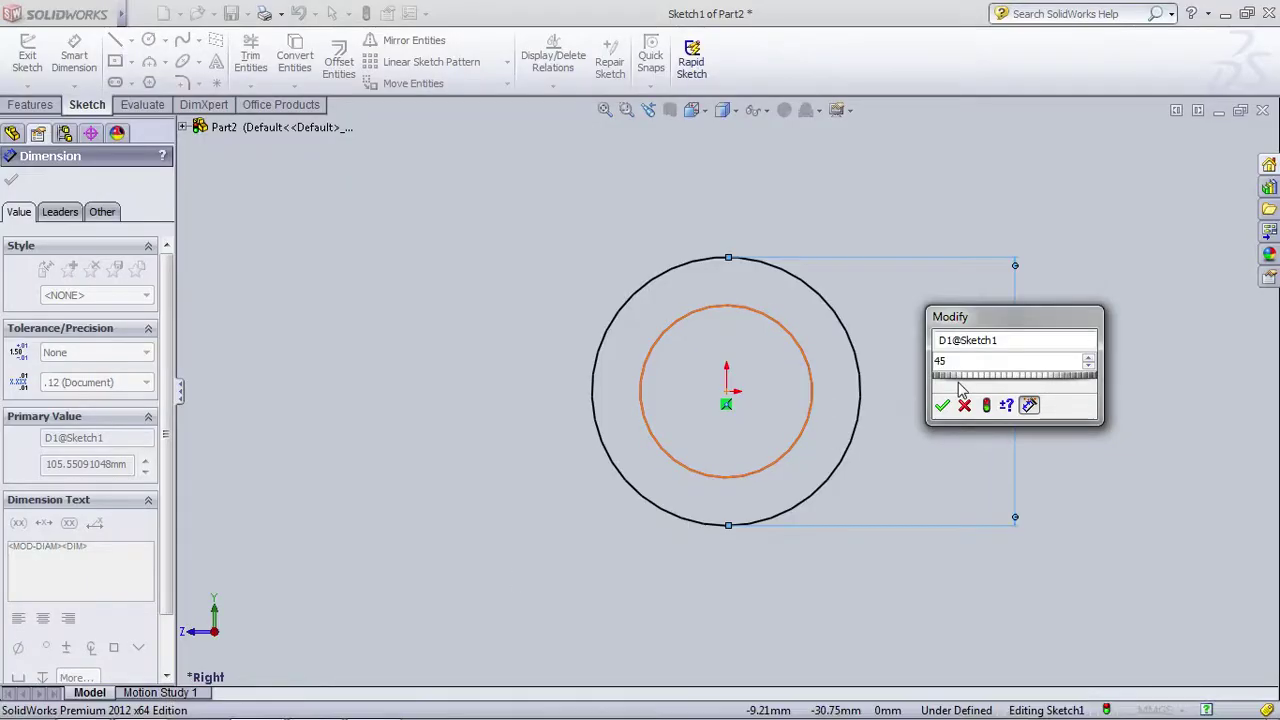
{"action": "key", "text": "Return"}
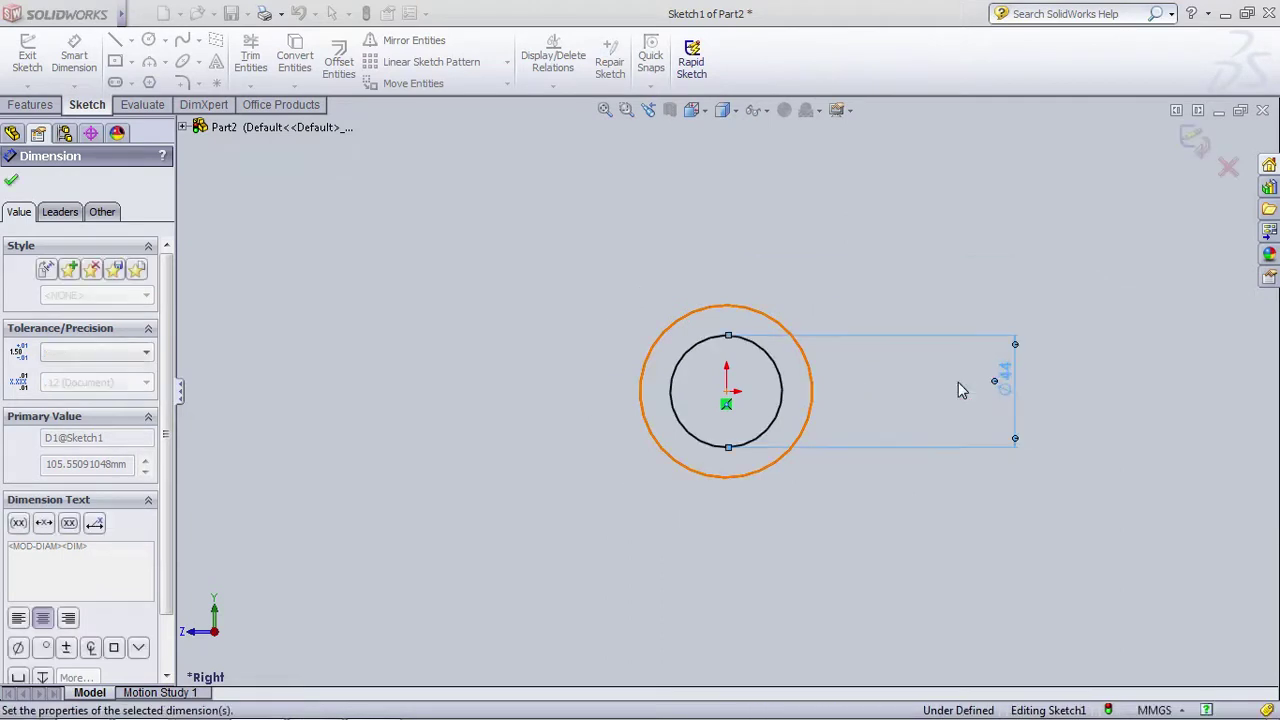
Step: Dimension the other circle's diameter at 25 mm and exit the sketch
{"action": "left_click", "coordinate": [815, 390]}
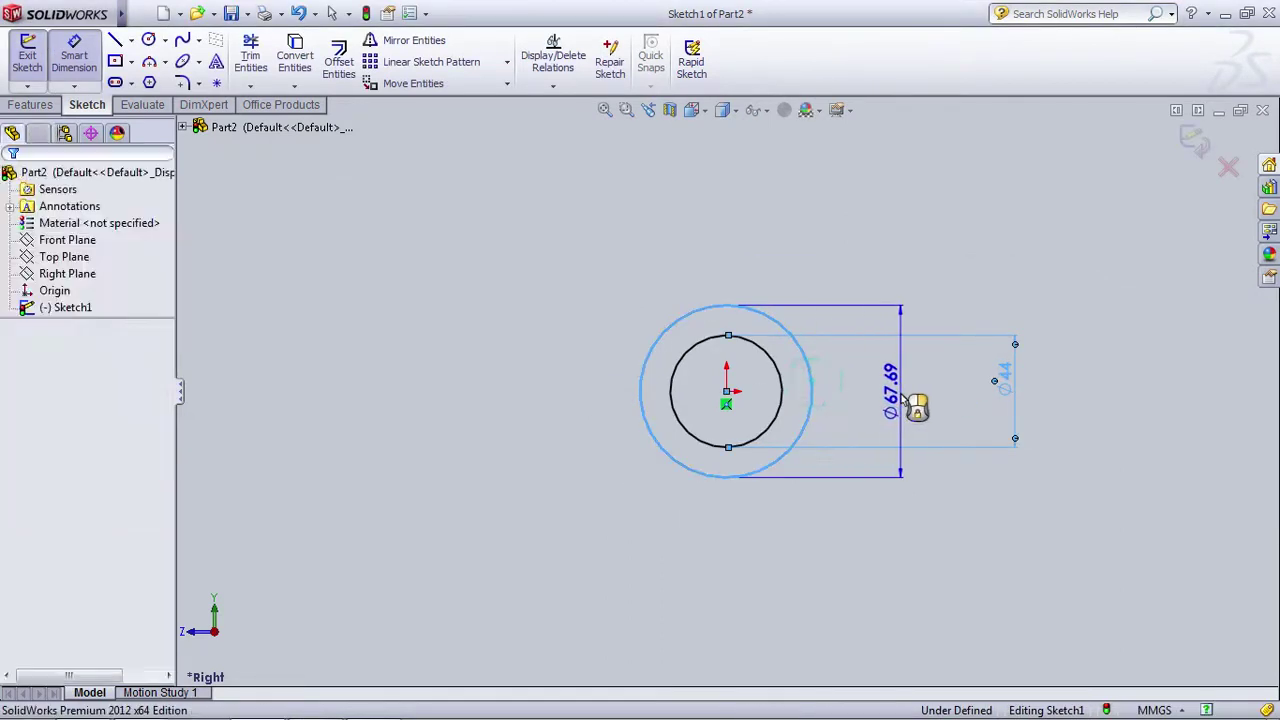
{"action": "left_click", "coordinate": [893, 390]}
{"action": "type", "text": "25"}
{"action": "key", "text": "Return"}
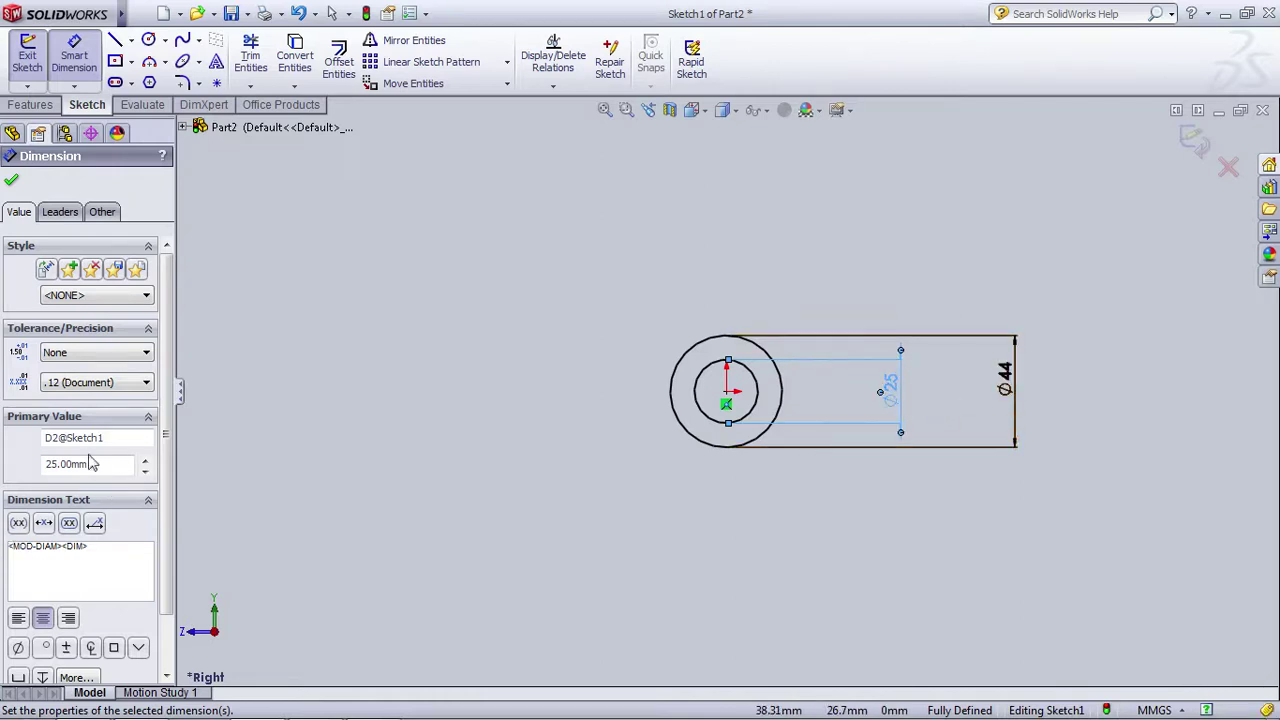
{"action": "left_click", "coordinate": [11, 180]}
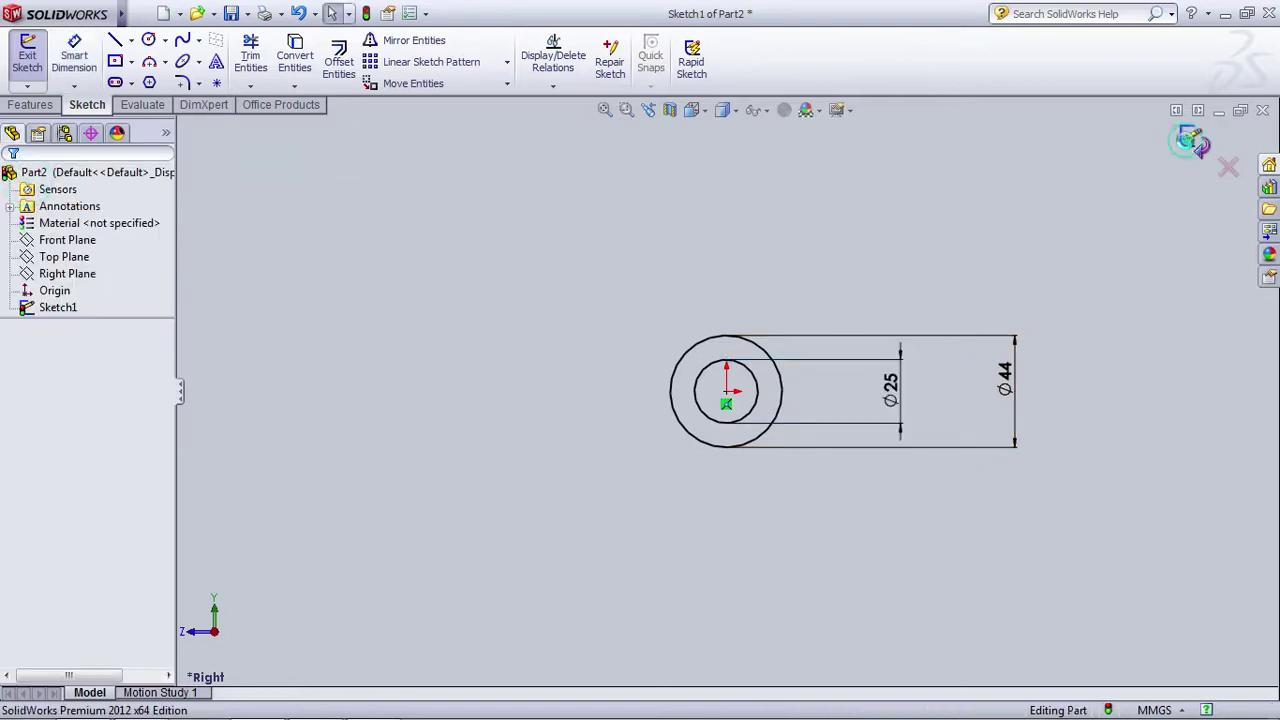
{"action": "left_click", "coordinate": [1193, 143]}
Step: Extrude the two-circle ring profile 150 mm with the Mid Plane end condition to form the sleeve body
{"action": "left_click", "coordinate": [37, 73]}
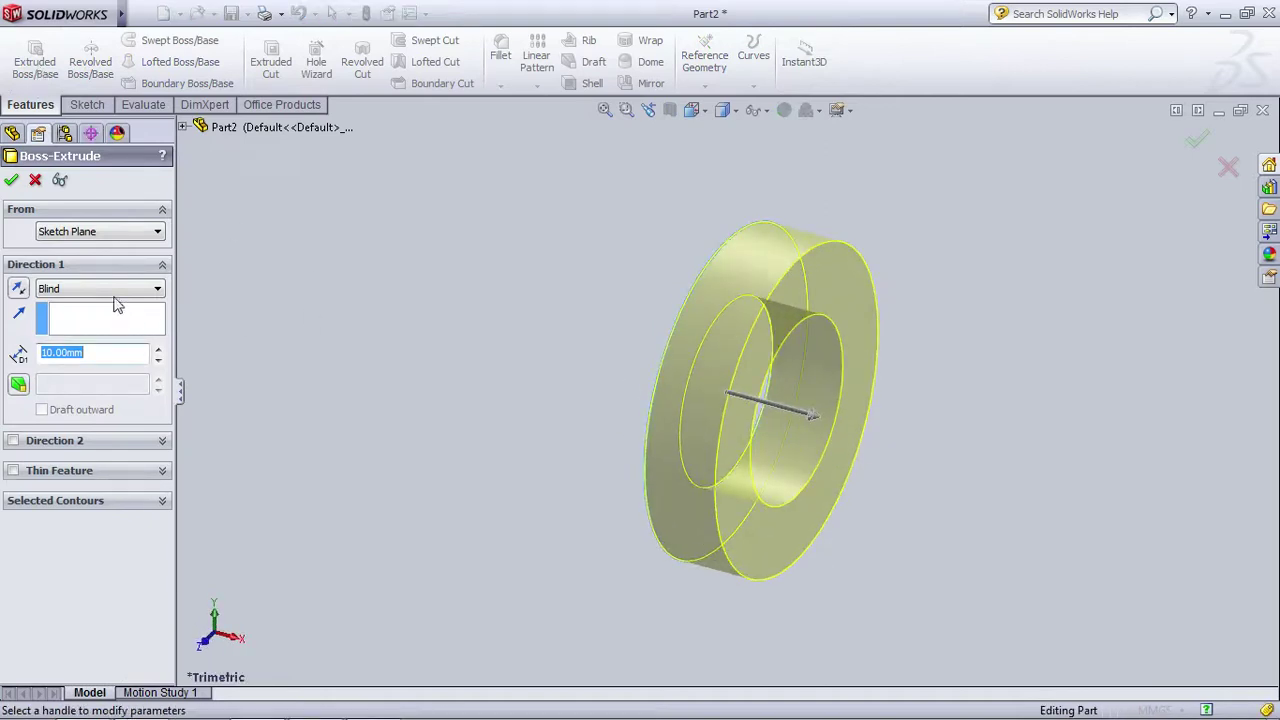
{"action": "left_click", "coordinate": [114, 290]}
{"action": "left_click", "coordinate": [112, 368]}
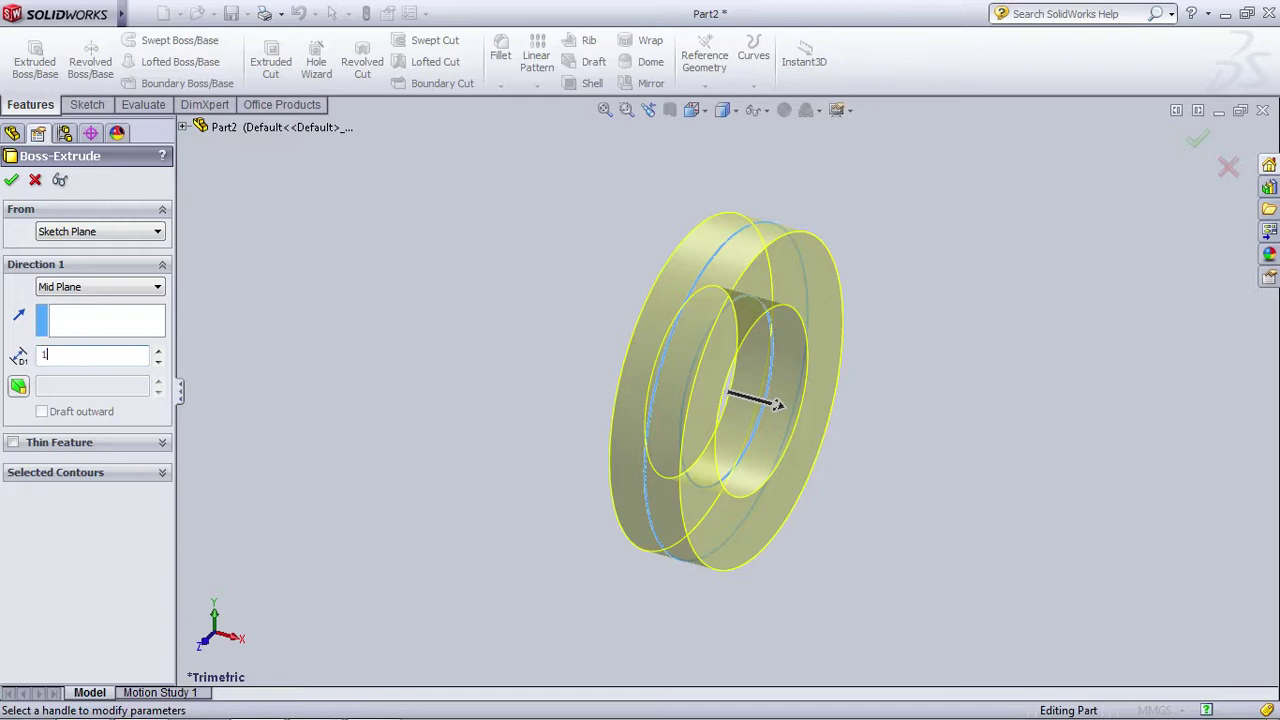
{"action": "key", "text": "Return"}
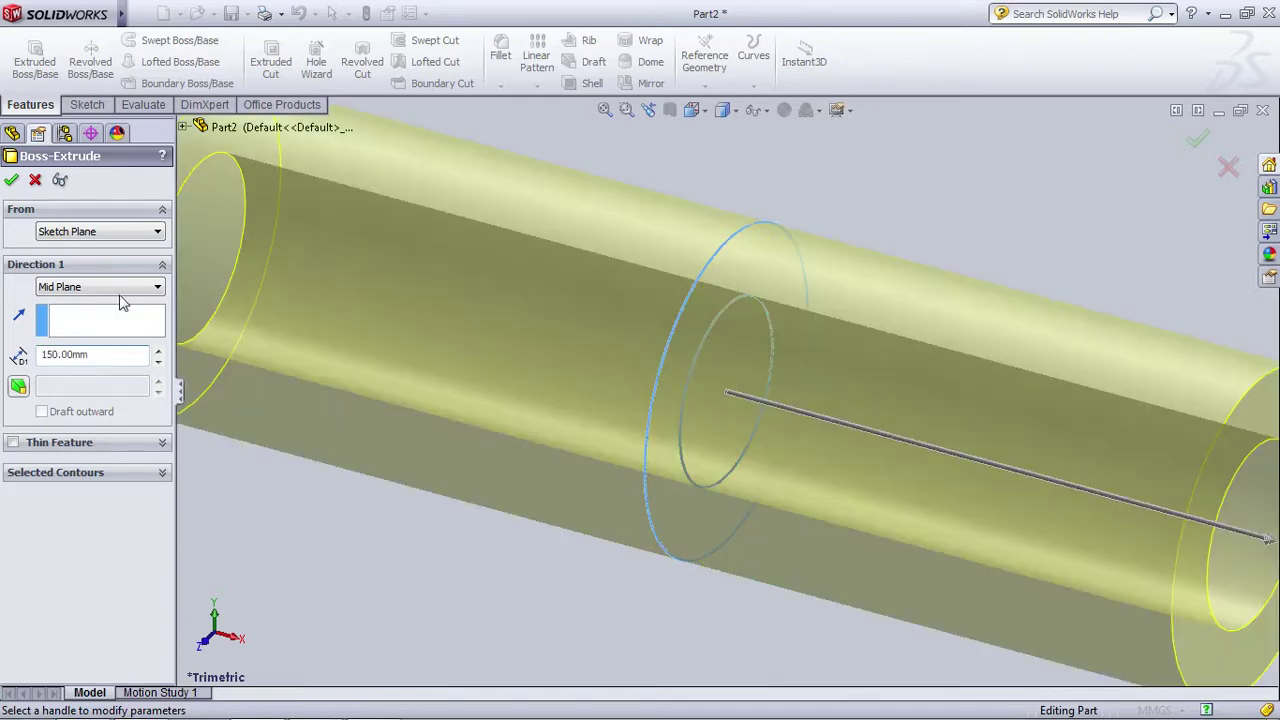
{"action": "key", "text": "f"}
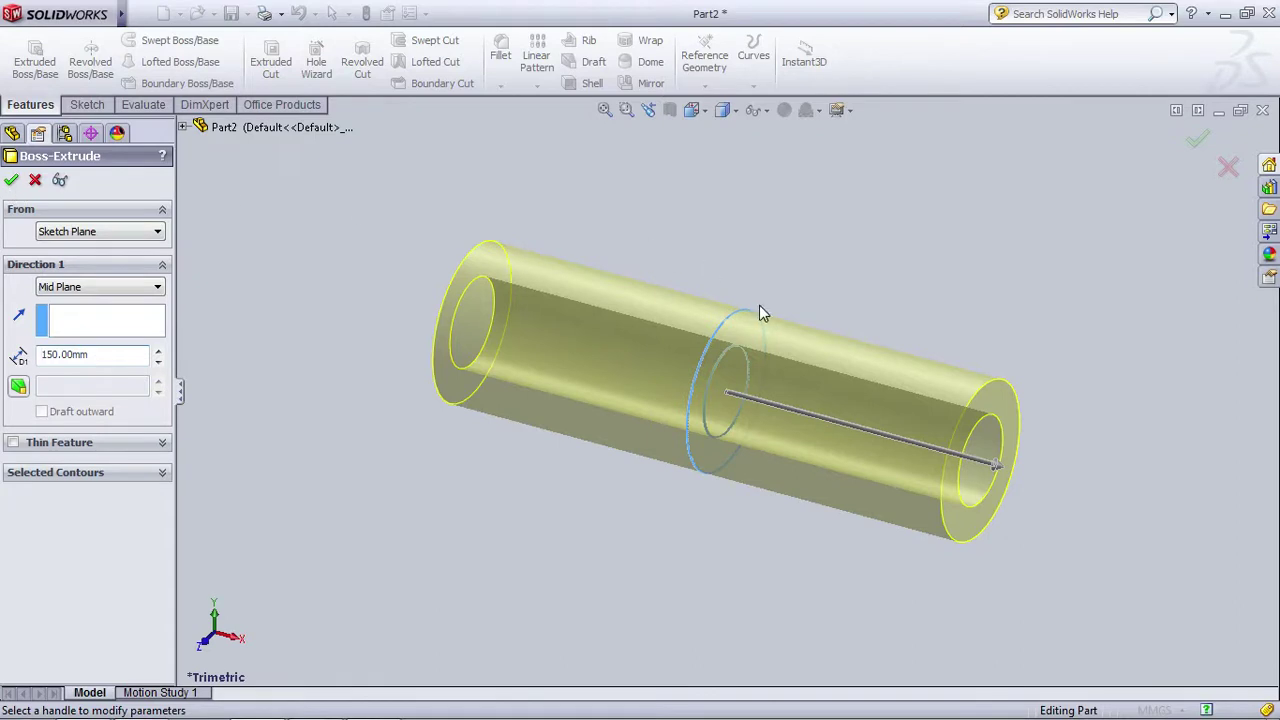
{"action": "scroll", "coordinate": [762, 325], "scroll_direction": "down", "scroll_amount": 1}
{"action": "scroll", "coordinate": [763, 329], "scroll_direction": "up", "scroll_amount": 1}
{"action": "scroll", "coordinate": [765, 330], "scroll_direction": "down", "scroll_amount": 2}
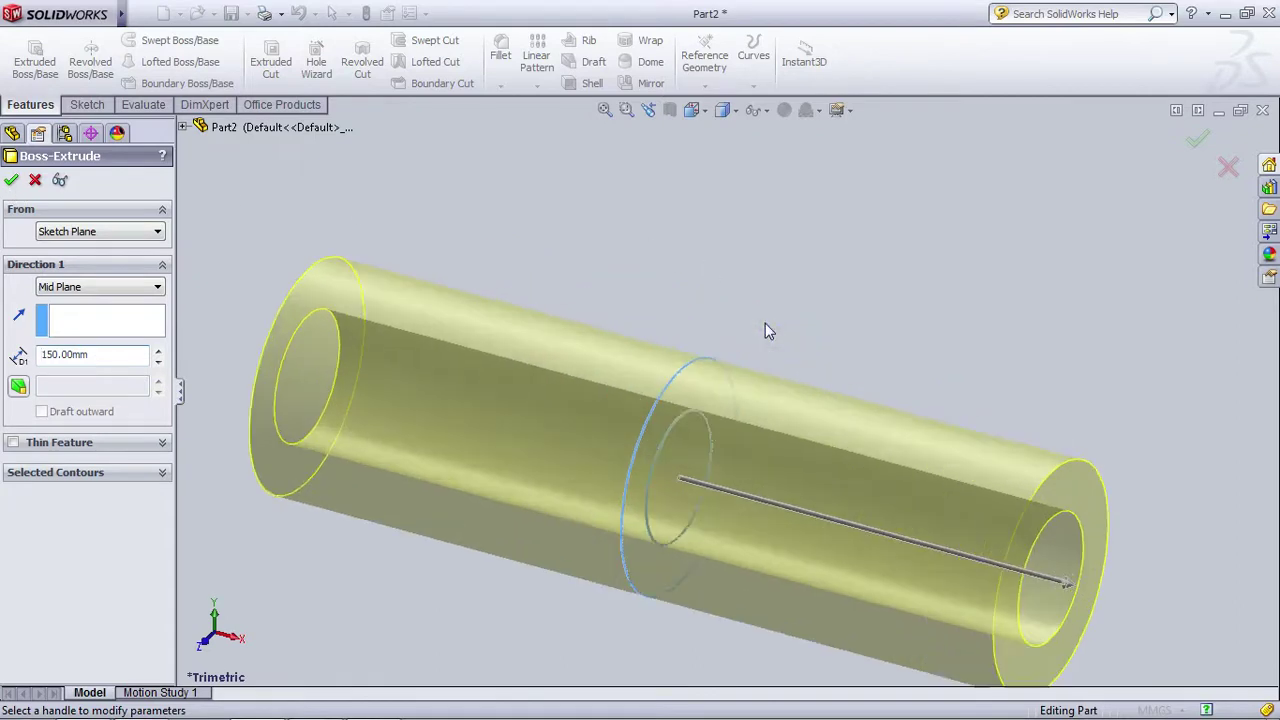
{"action": "scroll", "coordinate": [765, 330], "scroll_direction": "up", "scroll_amount": 3}
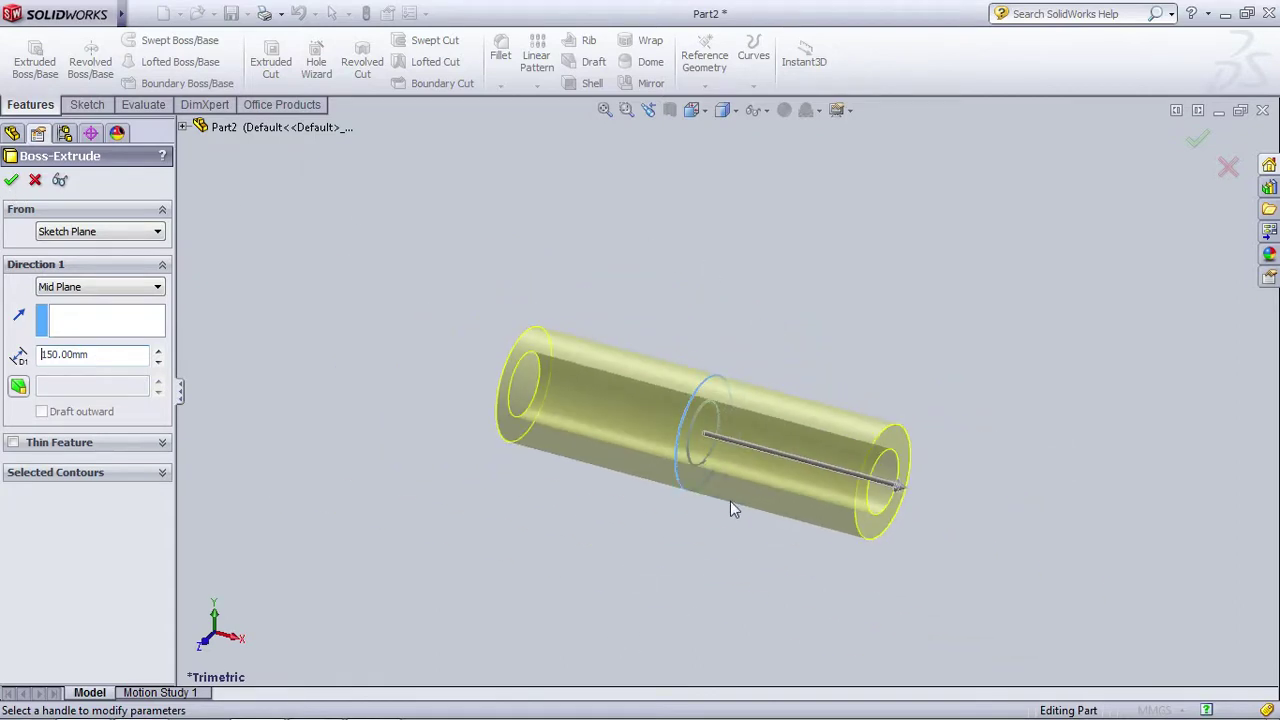
{"action": "scroll", "coordinate": [716, 497], "scroll_direction": "down", "scroll_amount": 1}
{"action": "left_click", "coordinate": [12, 182]}
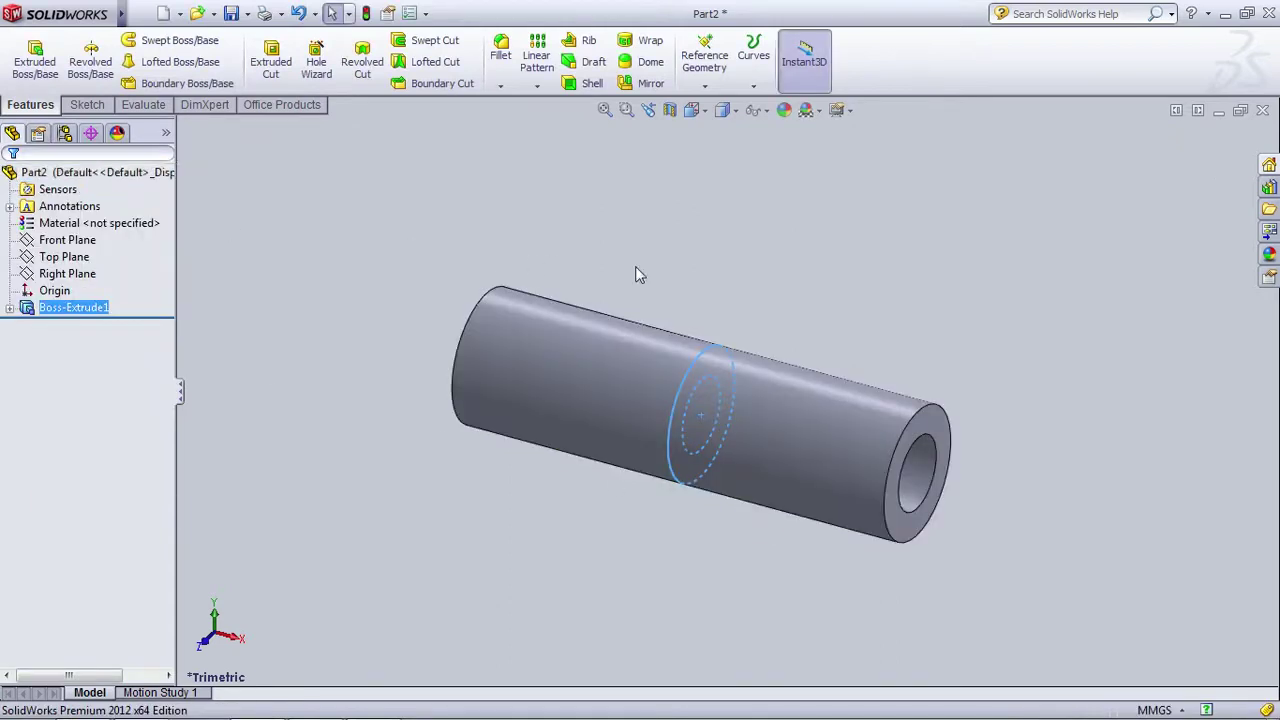
{"action": "left_click", "coordinate": [820, 258]}
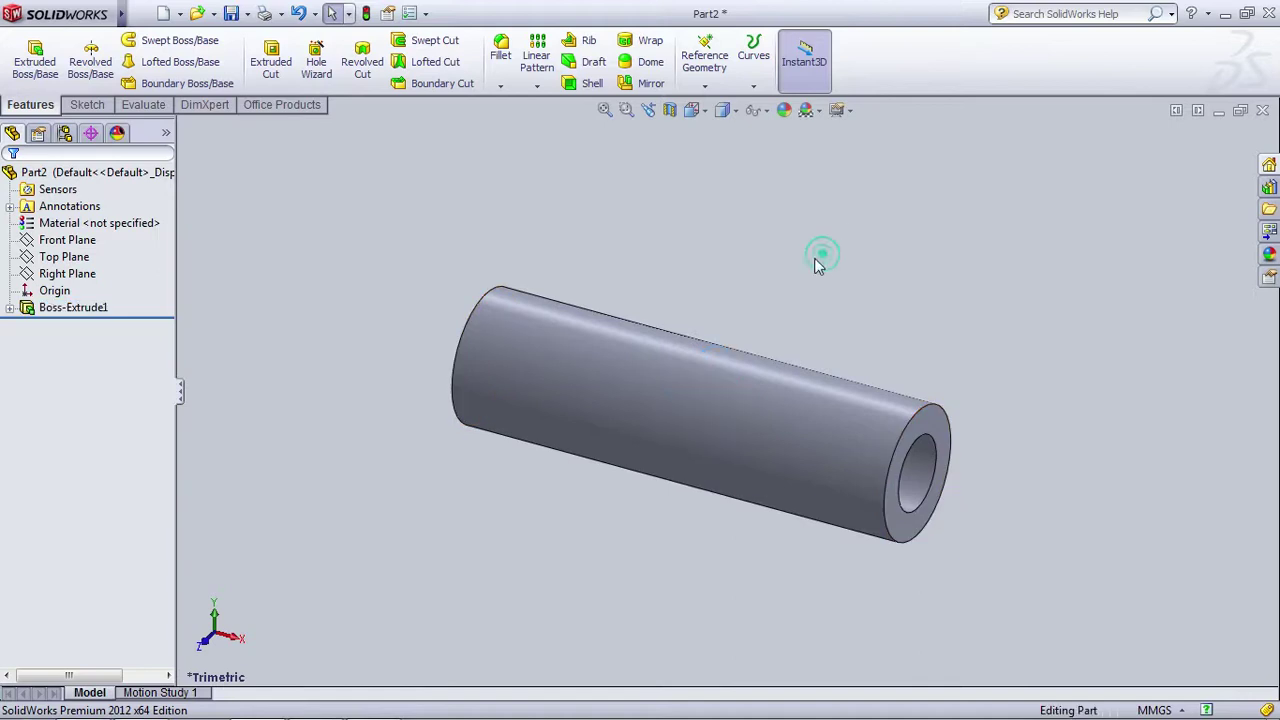
Step: Consult the sleeve drawing in Word and start a sketch on the Front Plane in SolidWorks, viewed normal to the plane
{"action": "mouse_move", "coordinate": [259, 708]}
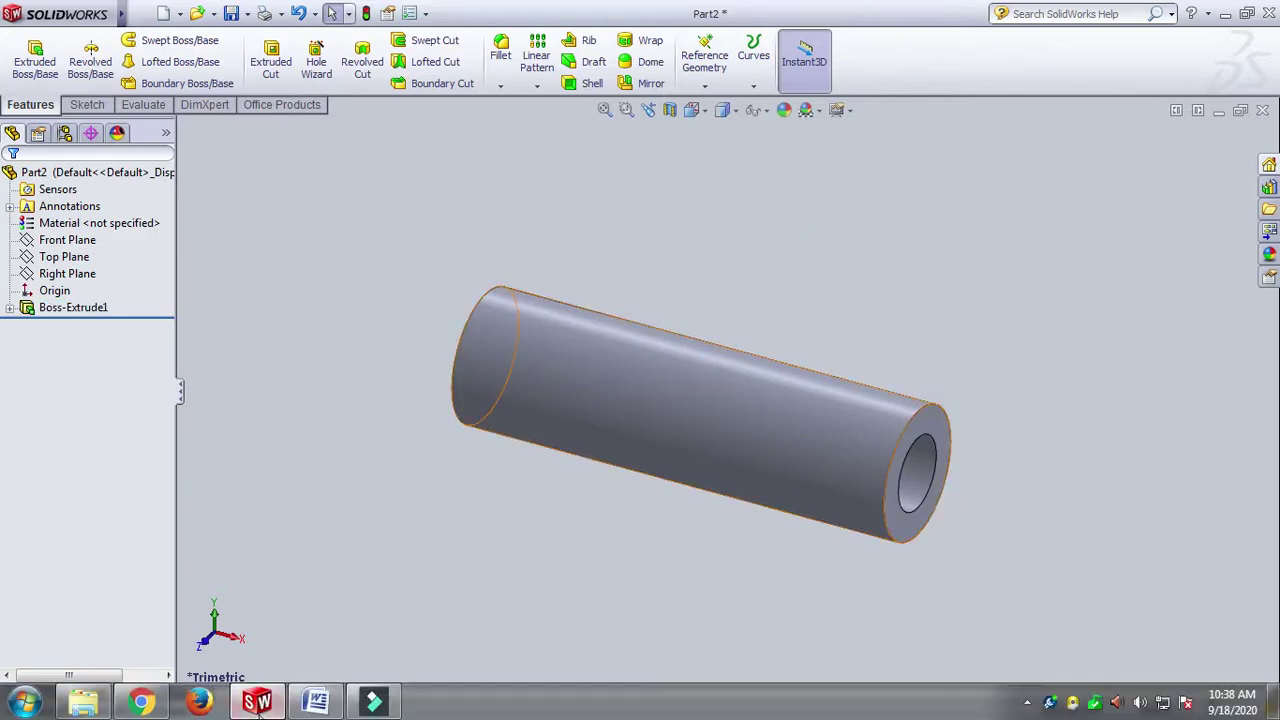
{"action": "mouse_move", "coordinate": [315, 703]}
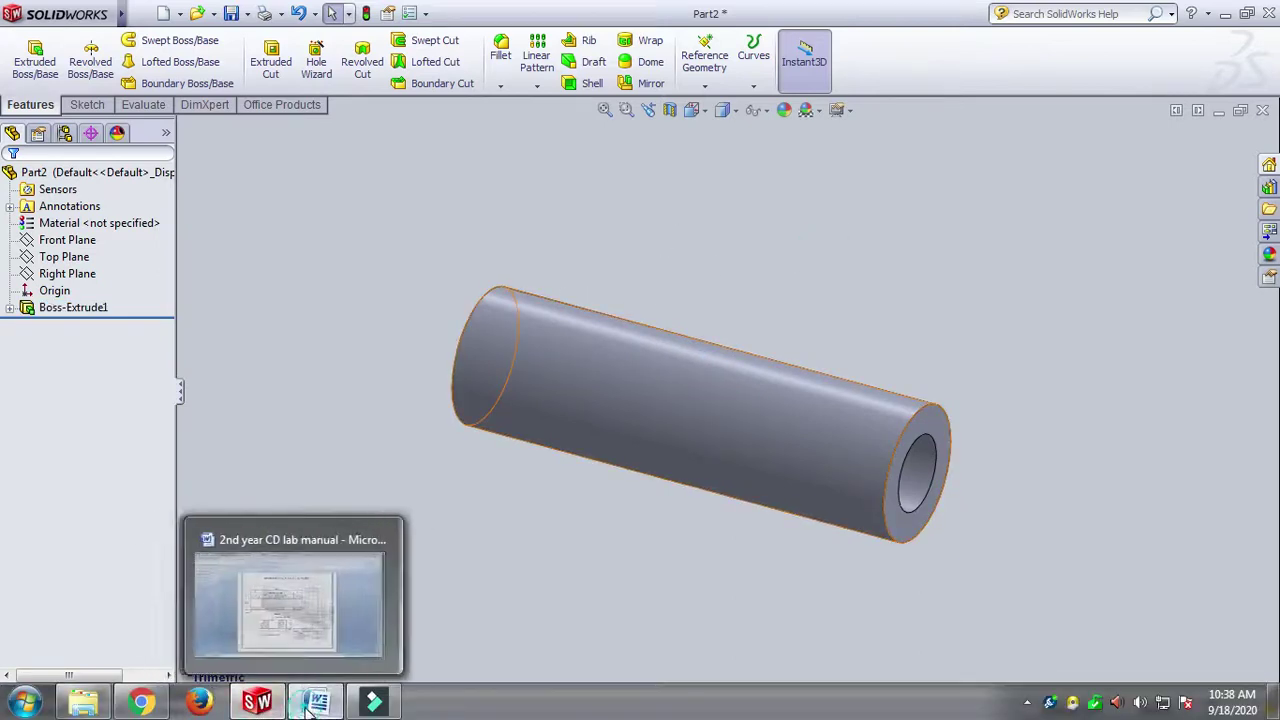
{"action": "left_click", "coordinate": [310, 610]}
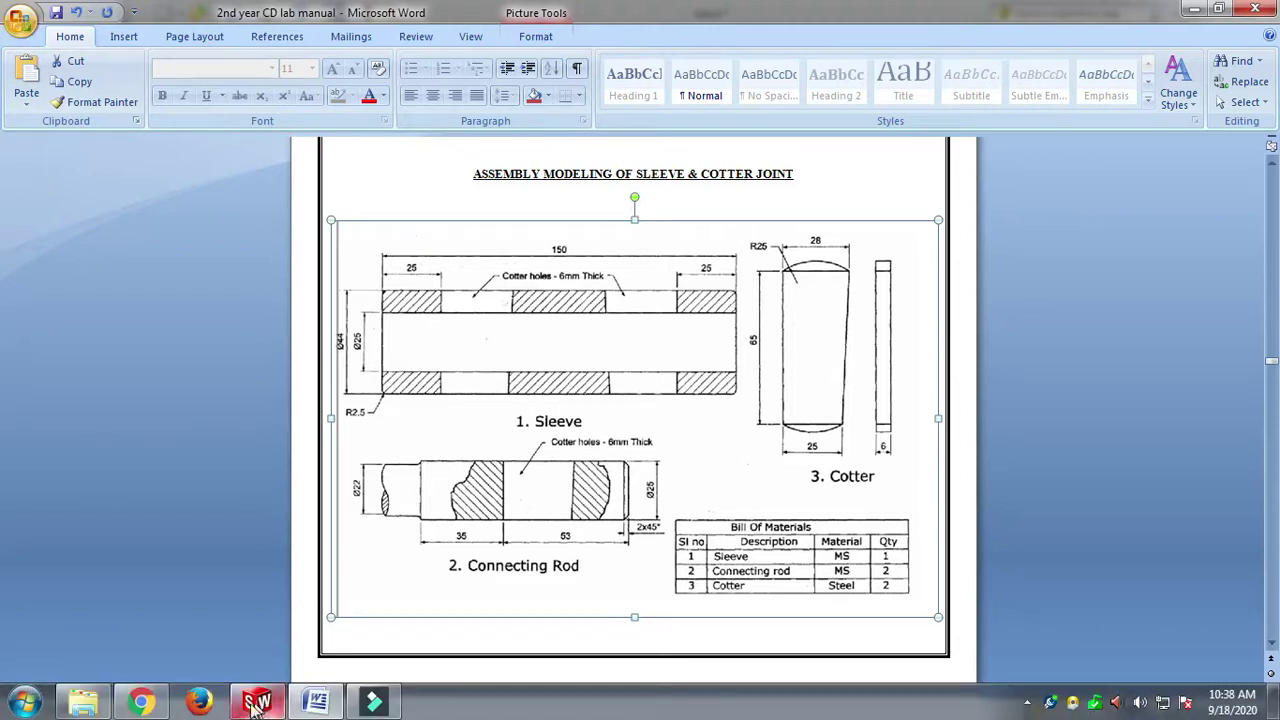
{"action": "left_click", "coordinate": [257, 705]}
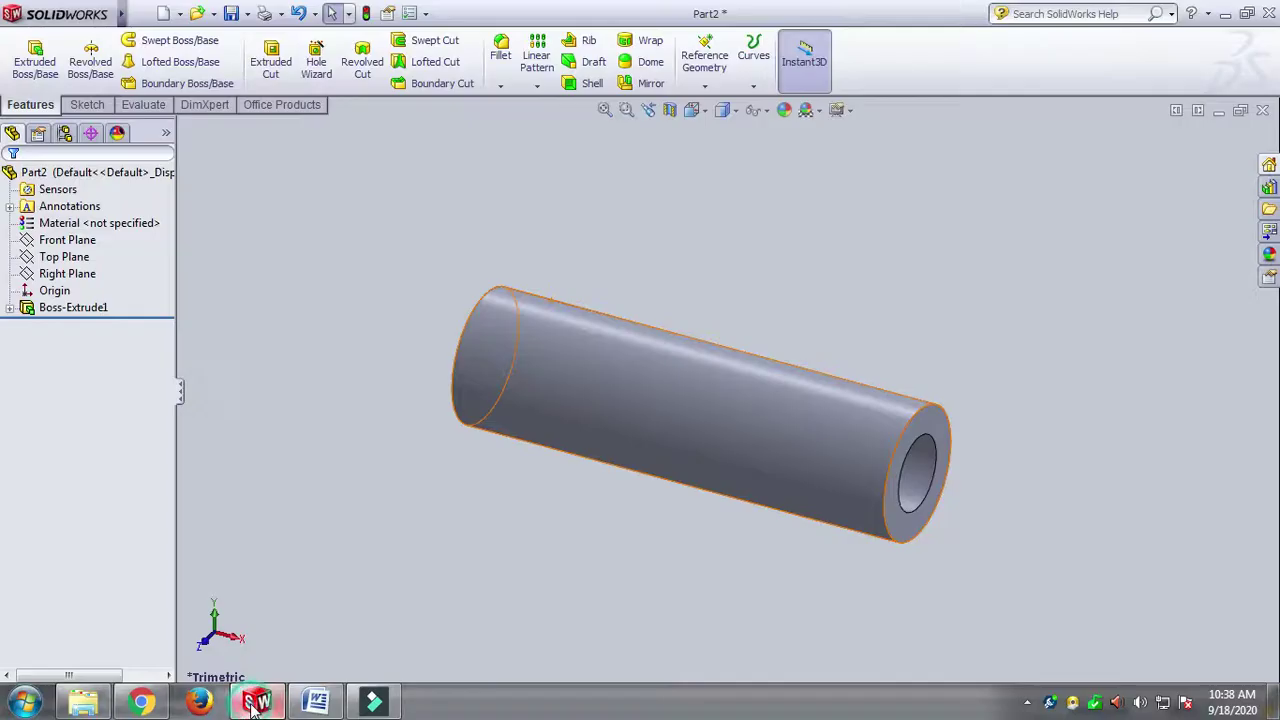
{"action": "left_click", "coordinate": [68, 244]}
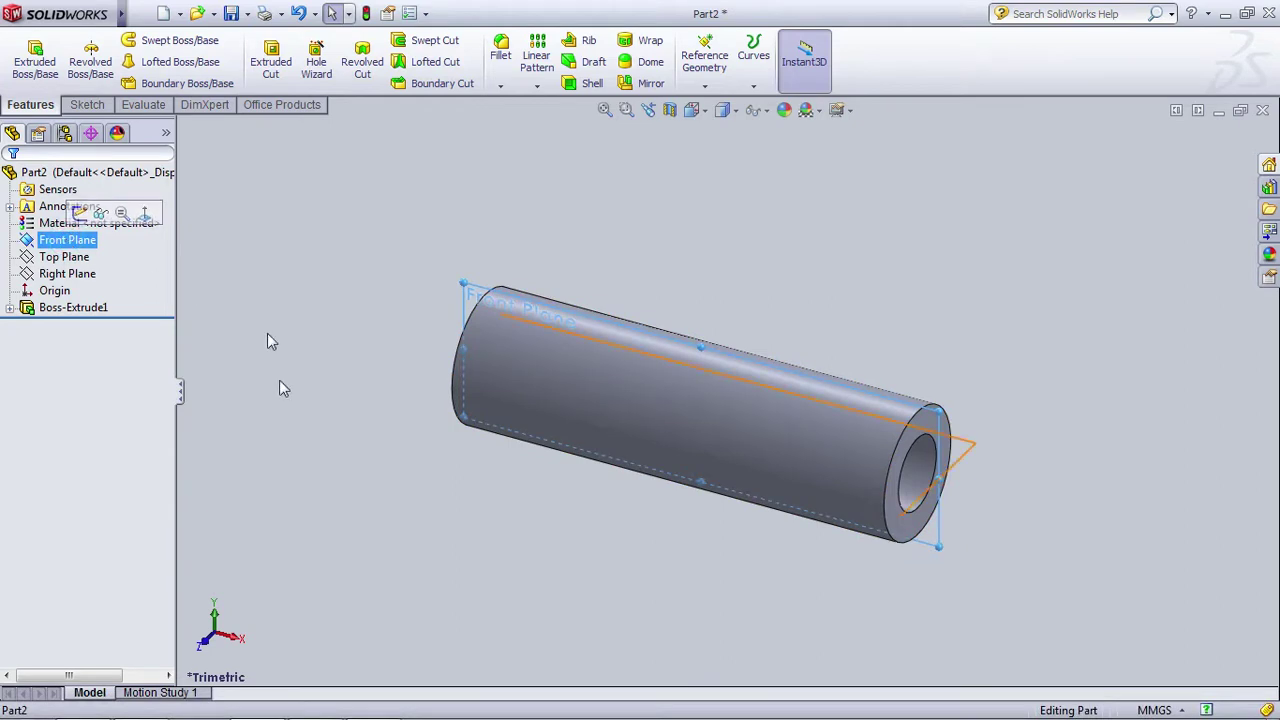
{"action": "key", "text": "ctrl+8"}
{"action": "left_click", "coordinate": [68, 241]}
{"action": "left_click", "coordinate": [237, 280]}
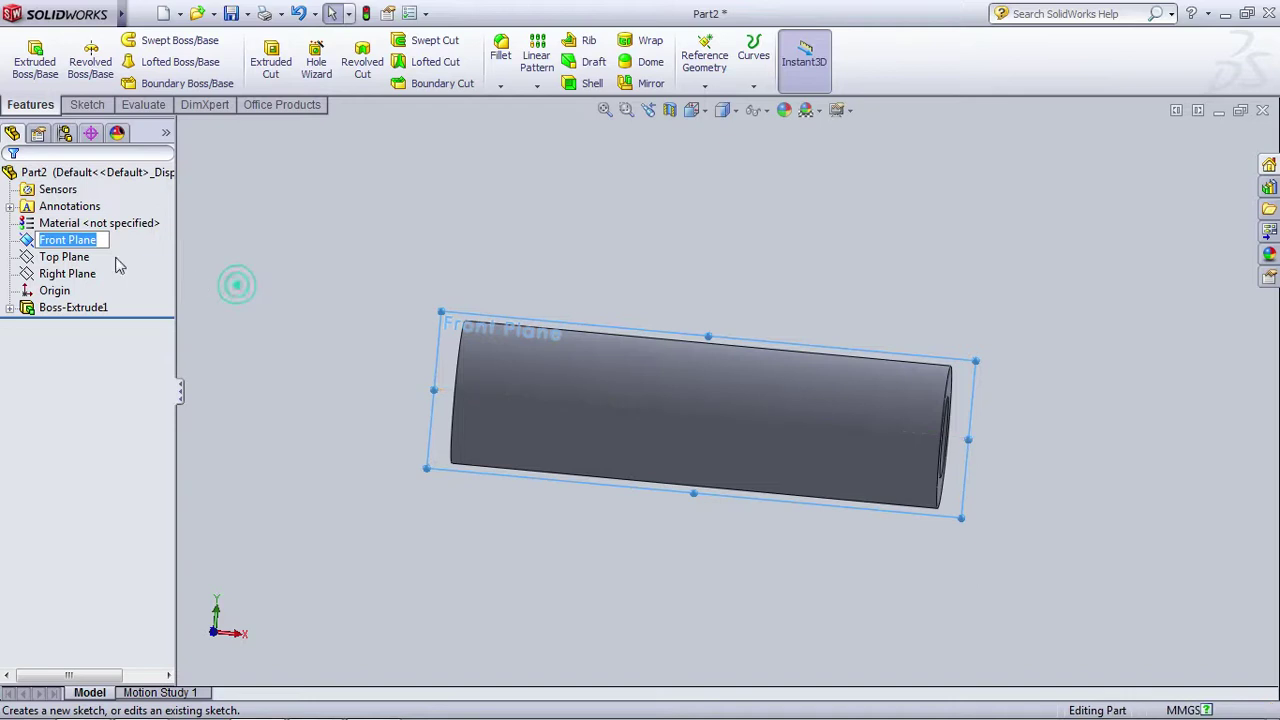
{"action": "left_click", "coordinate": [90, 239]}
{"action": "left_click", "coordinate": [96, 219]}
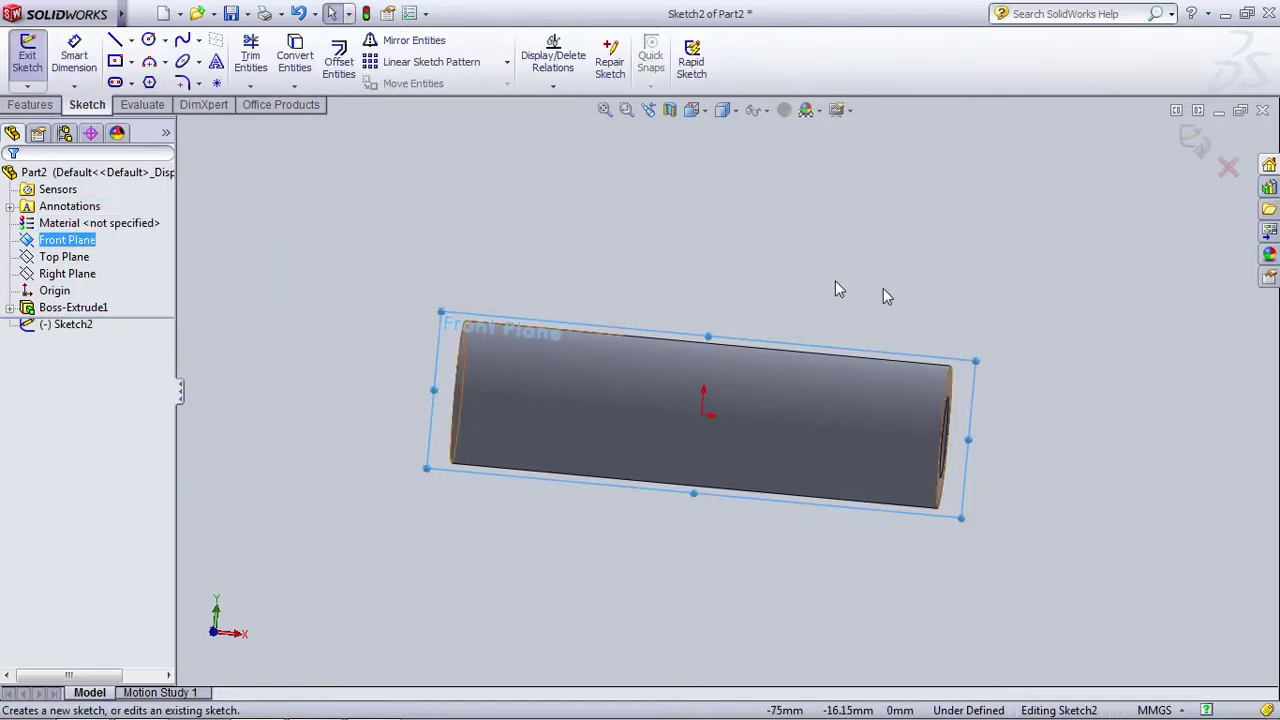
{"action": "left_click", "coordinate": [708, 113]}
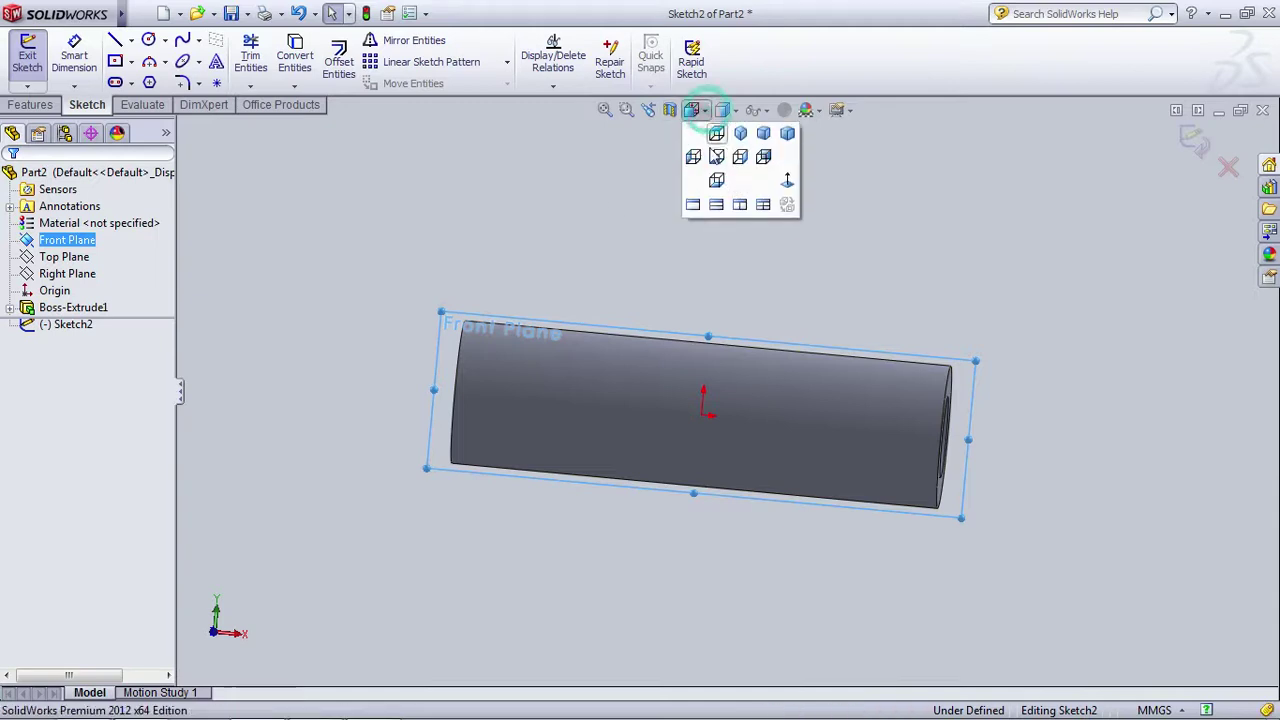
{"action": "left_click", "coordinate": [794, 177]}
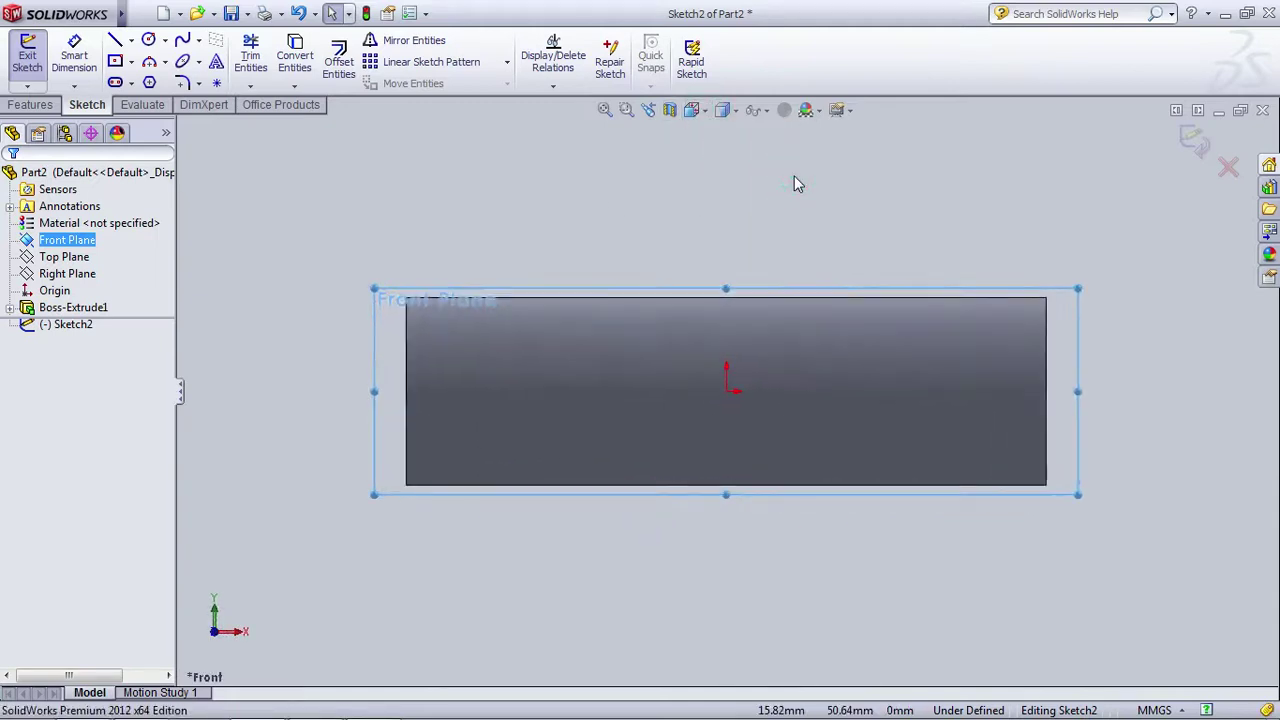
{"action": "left_click", "coordinate": [700, 111]}
{"action": "left_click", "coordinate": [724, 110]}
{"action": "left_click", "coordinate": [692, 110]}
{"action": "left_click", "coordinate": [724, 110]}
{"action": "left_click", "coordinate": [692, 110]}
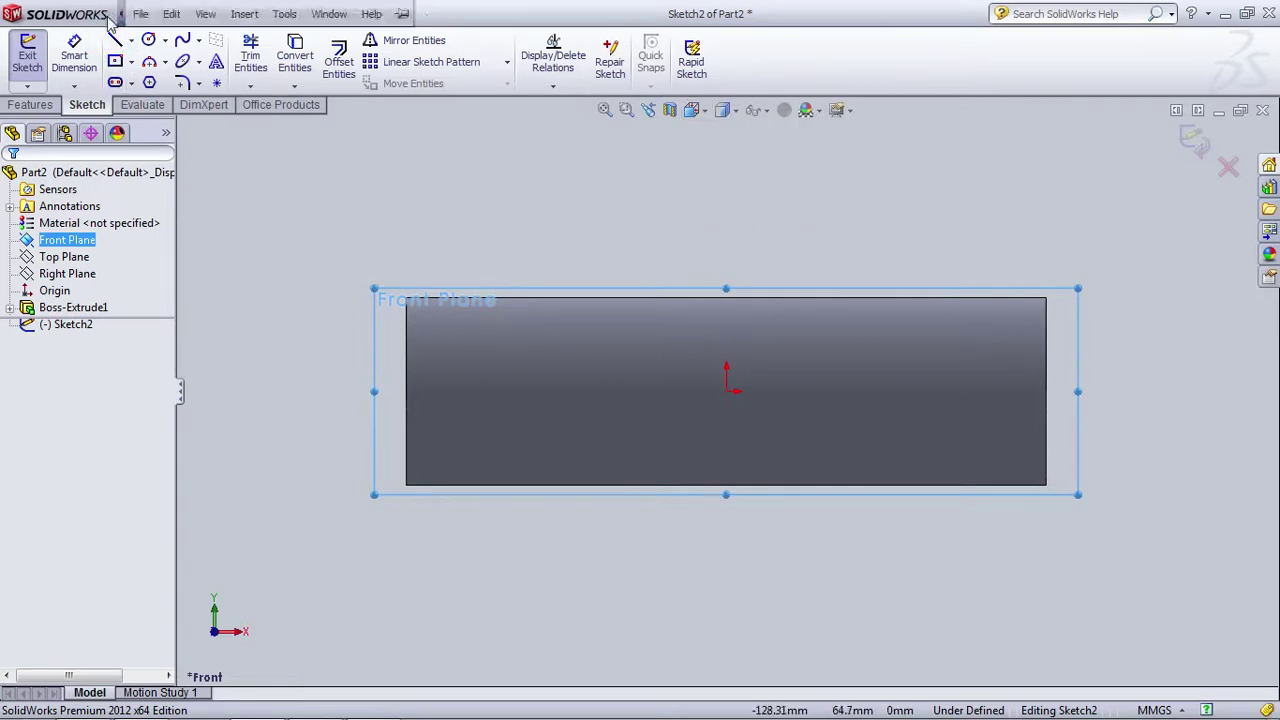
Step: Sketch a vertical line about 85 mm long across the sleeve's left part, with rightward horizontal lines of about 25 mm below and 32 mm above
{"action": "left_click", "coordinate": [115, 41]}
{"action": "left_click", "coordinate": [484, 227]}
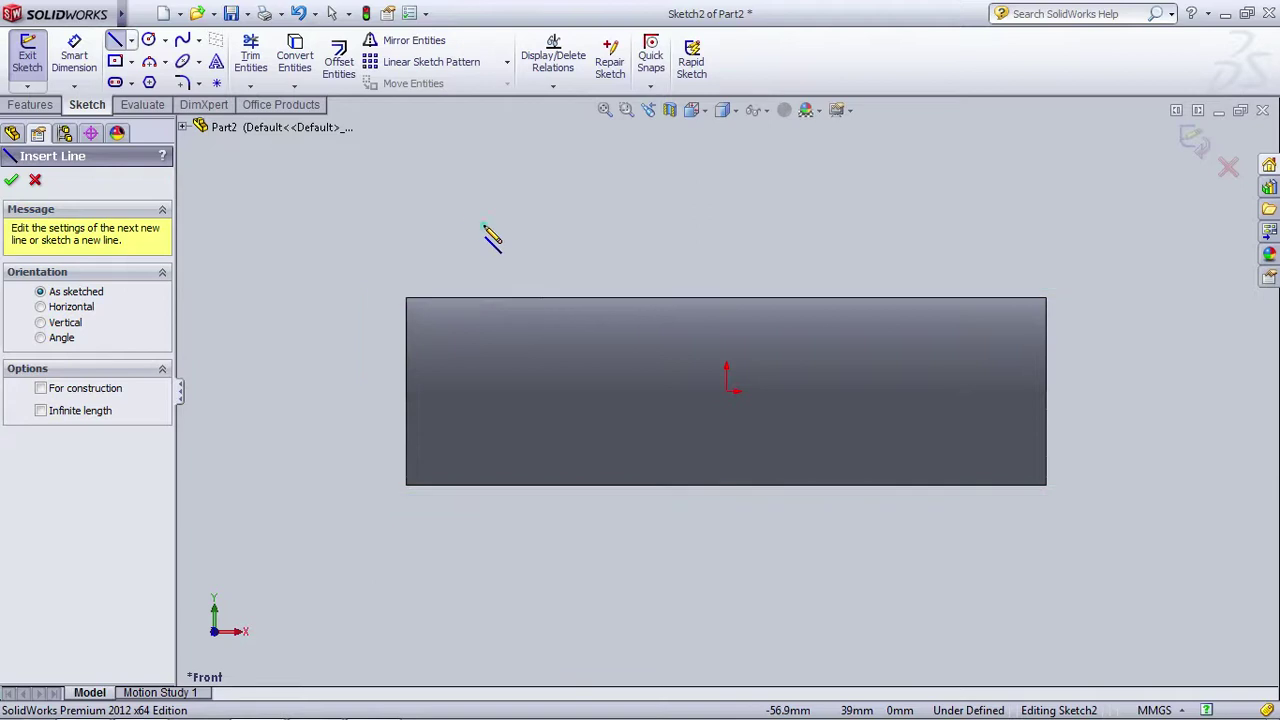
{"action": "left_click", "coordinate": [484, 586]}
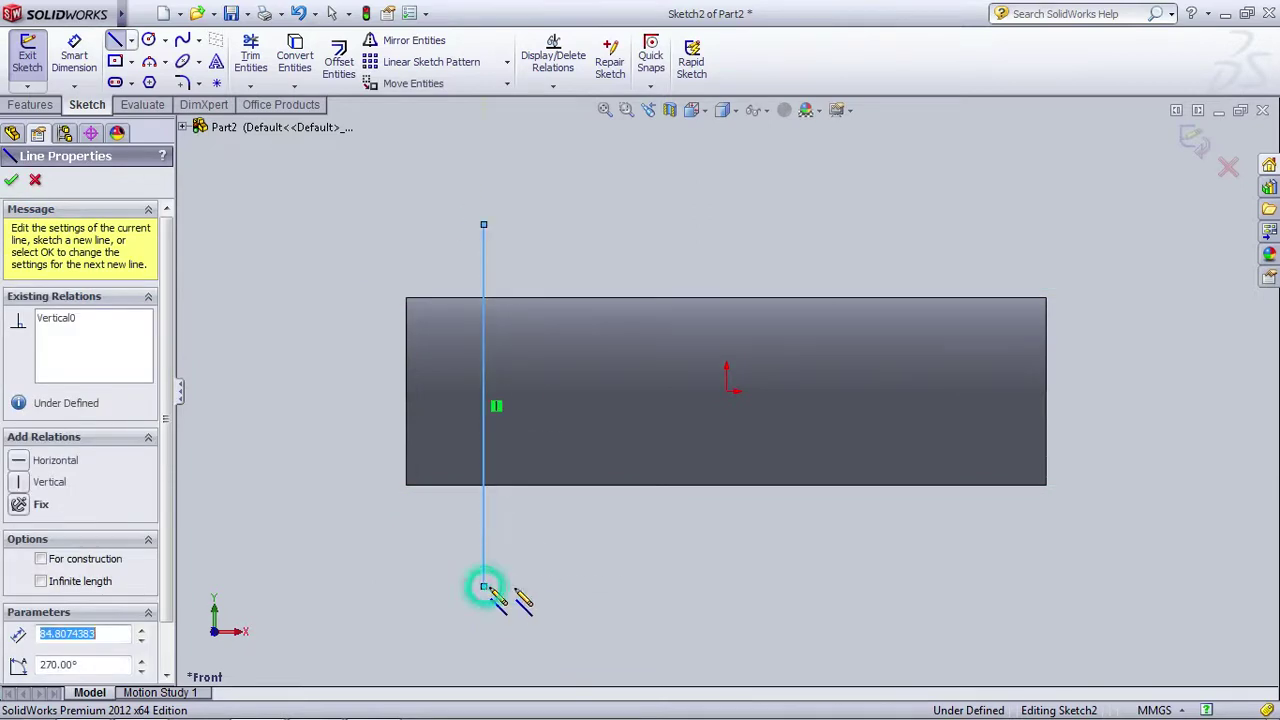
{"action": "left_click", "coordinate": [589, 586]}
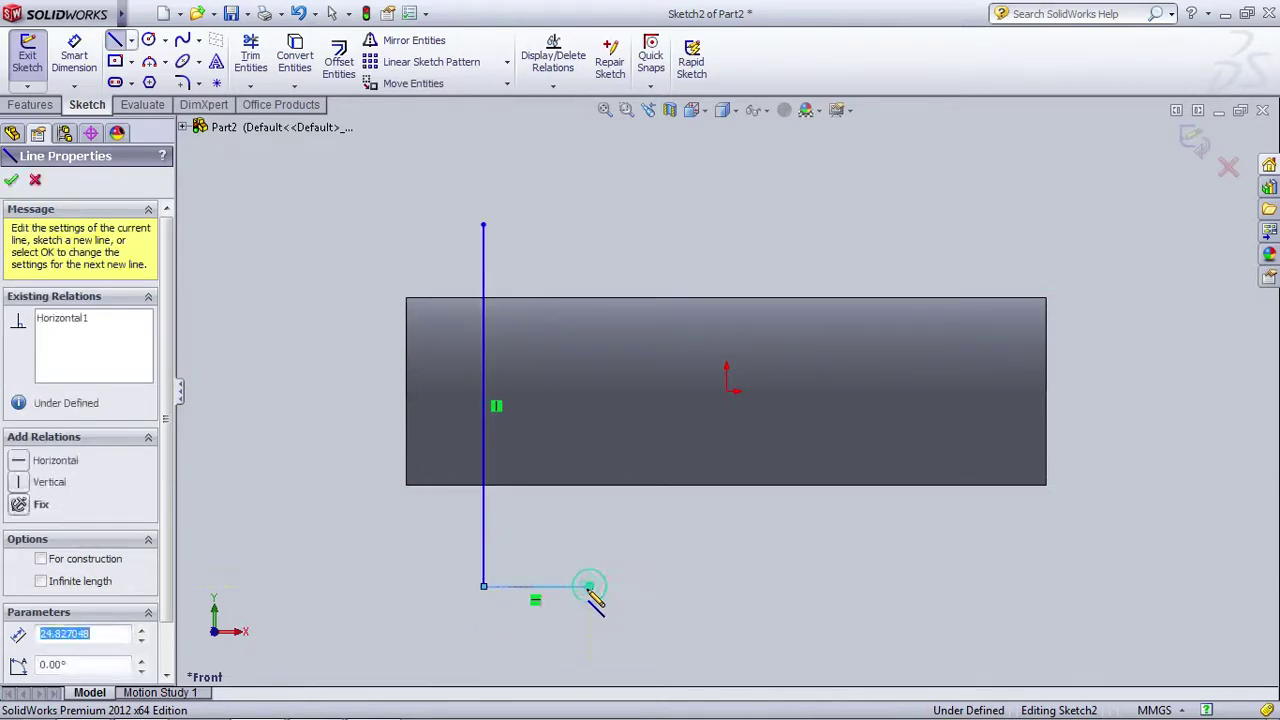
{"action": "left_click", "coordinate": [115, 41]}
{"action": "left_click", "coordinate": [115, 41]}
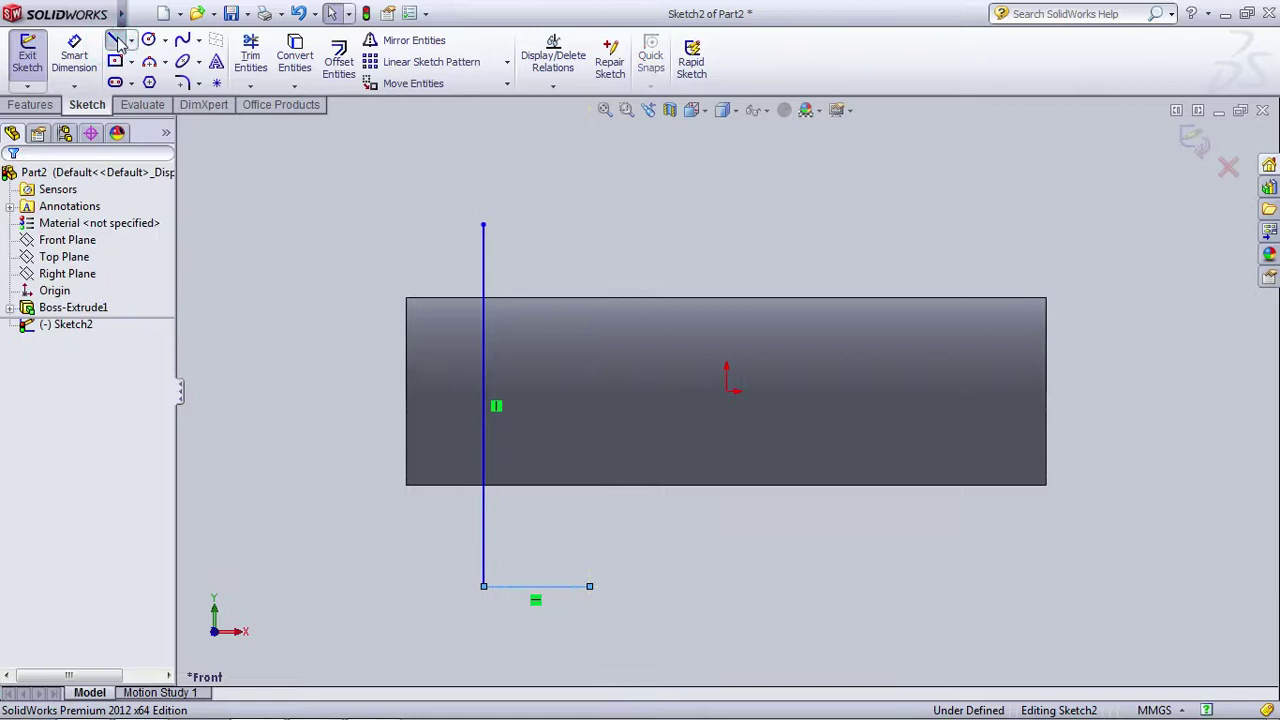
{"action": "left_click", "coordinate": [484, 227]}
{"action": "left_click", "coordinate": [620, 225]}
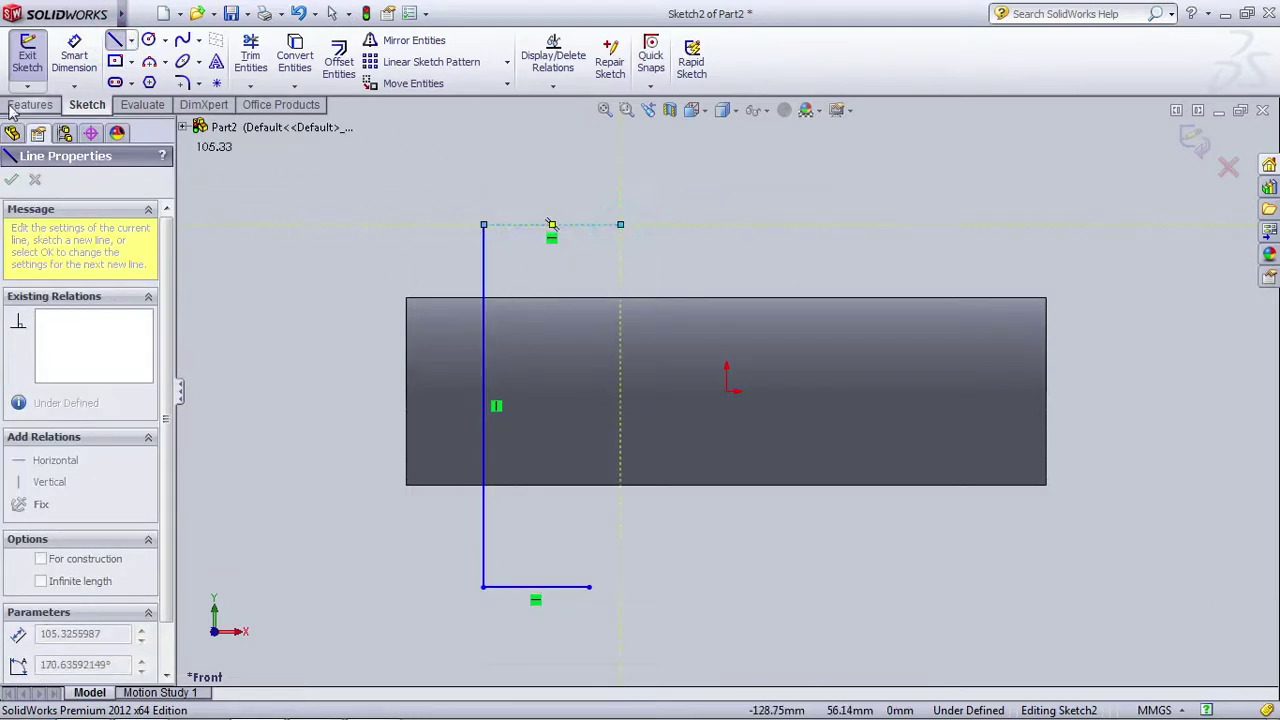
Step: Consult the cotter drawing in Word, return to SolidWorks and dimension the upper horizontal line at 28 mm
{"action": "left_click", "coordinate": [316, 708]}
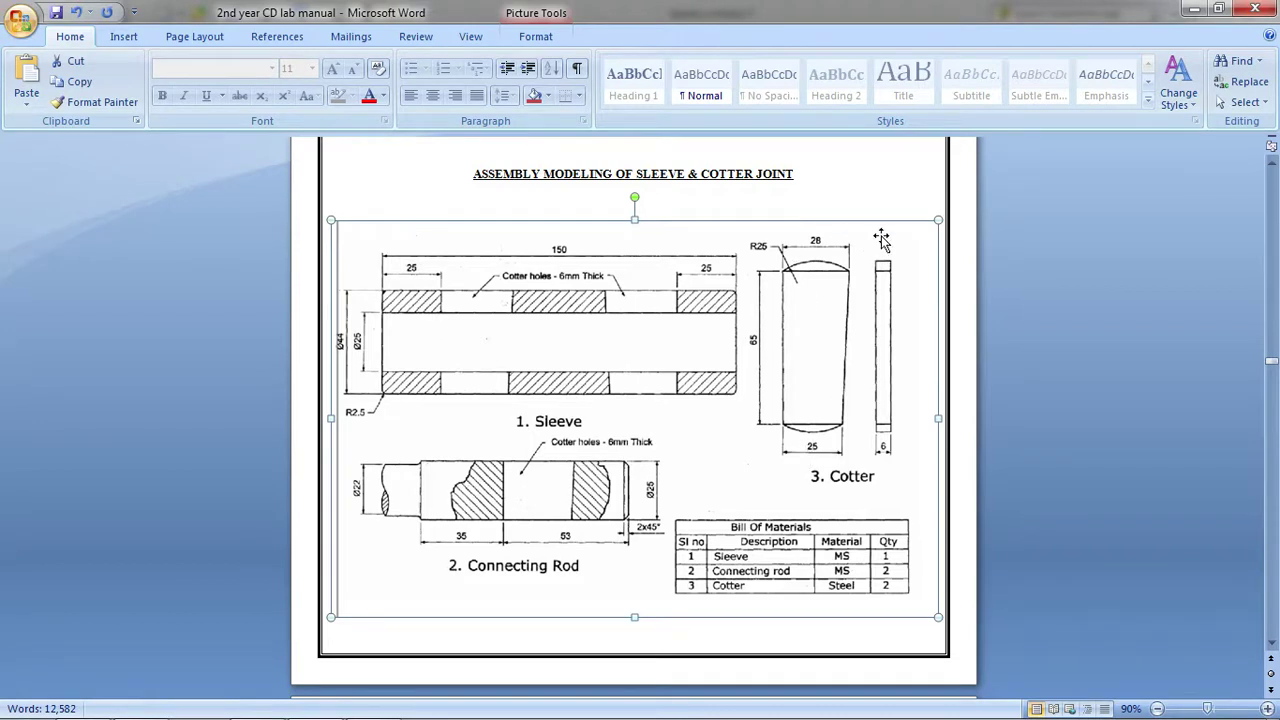
{"action": "mouse_move", "coordinate": [170, 704]}
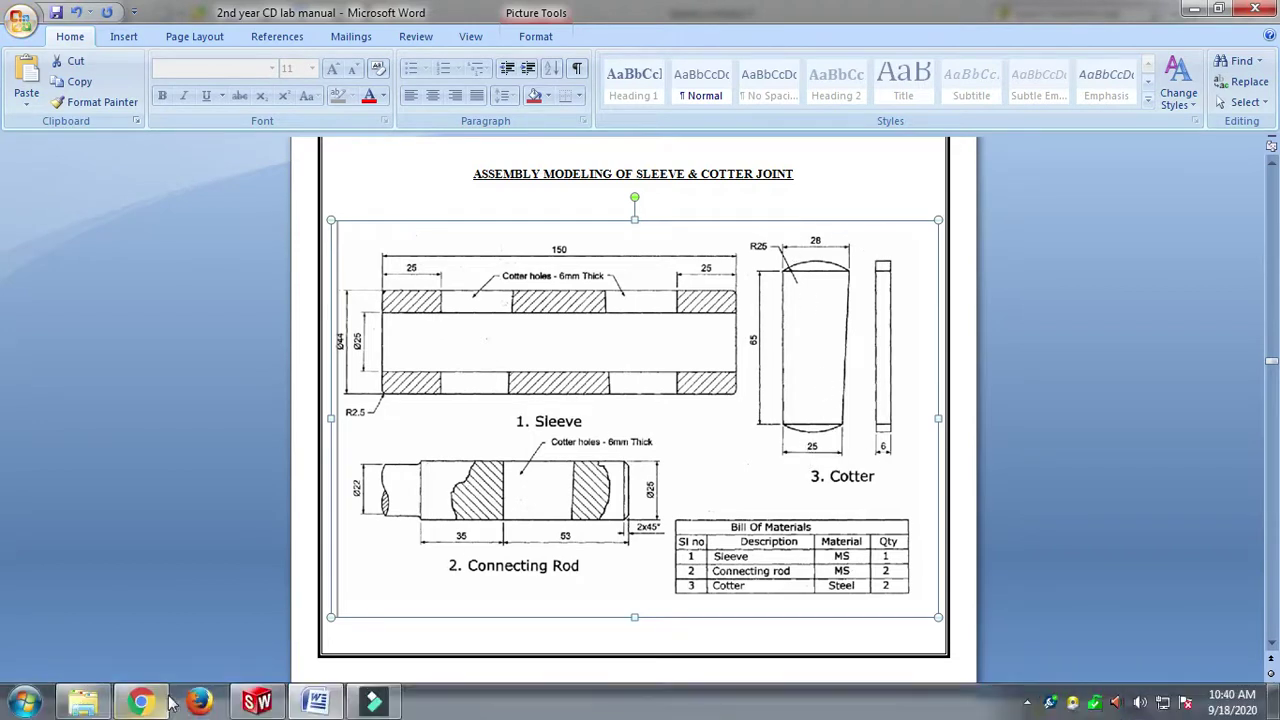
{"action": "left_click", "coordinate": [257, 701]}
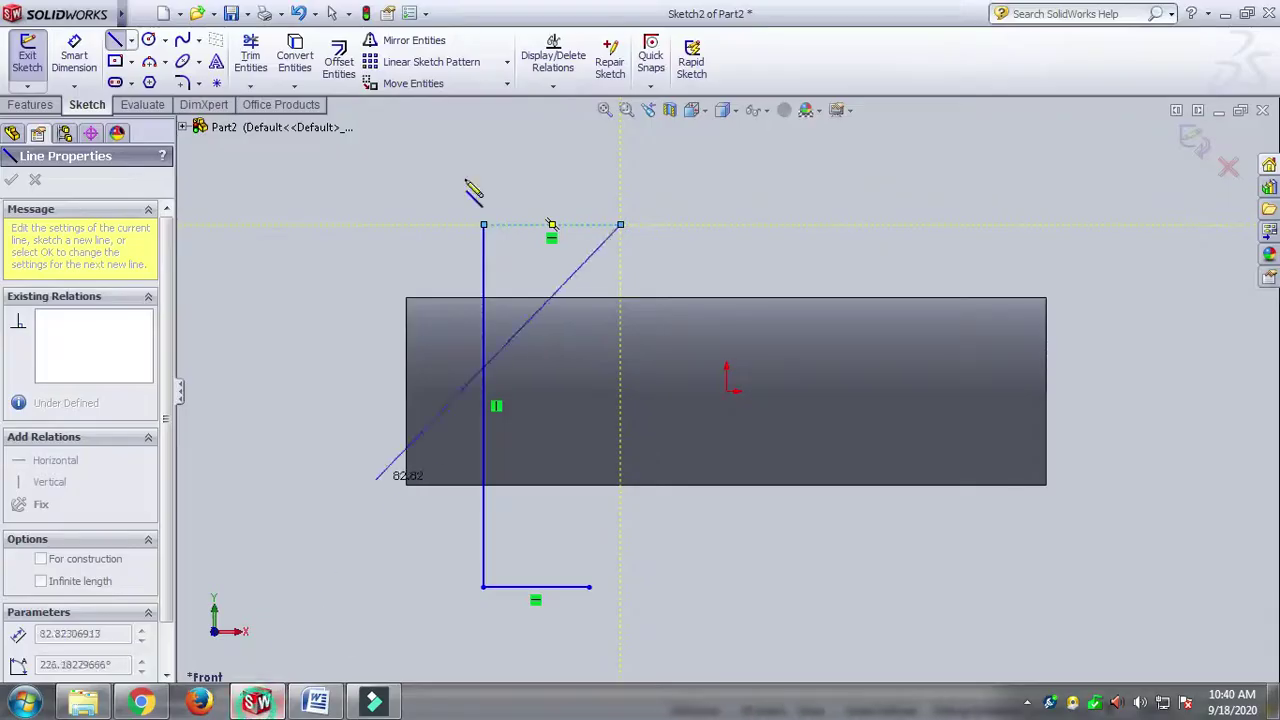
{"action": "left_click", "coordinate": [74, 55]}
{"action": "left_click", "coordinate": [557, 225]}
{"action": "left_click", "coordinate": [557, 173]}
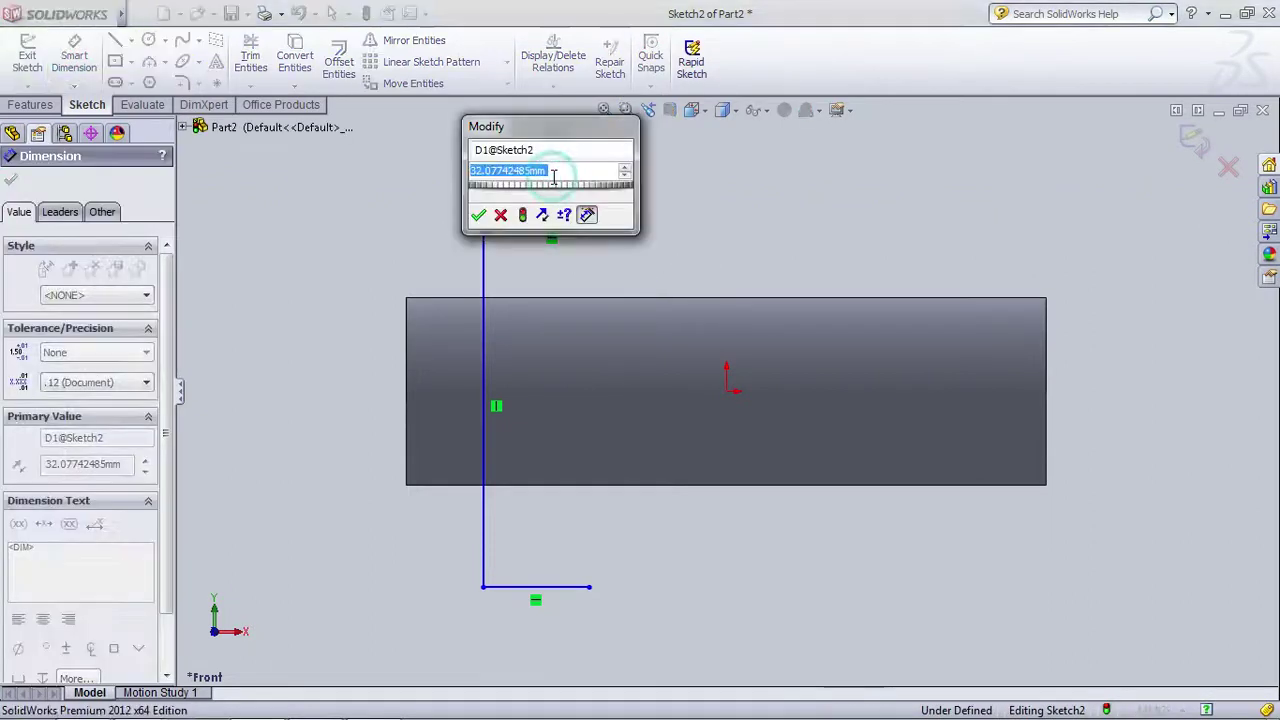
{"action": "type", "text": "28"}
{"action": "key", "text": "Return"}
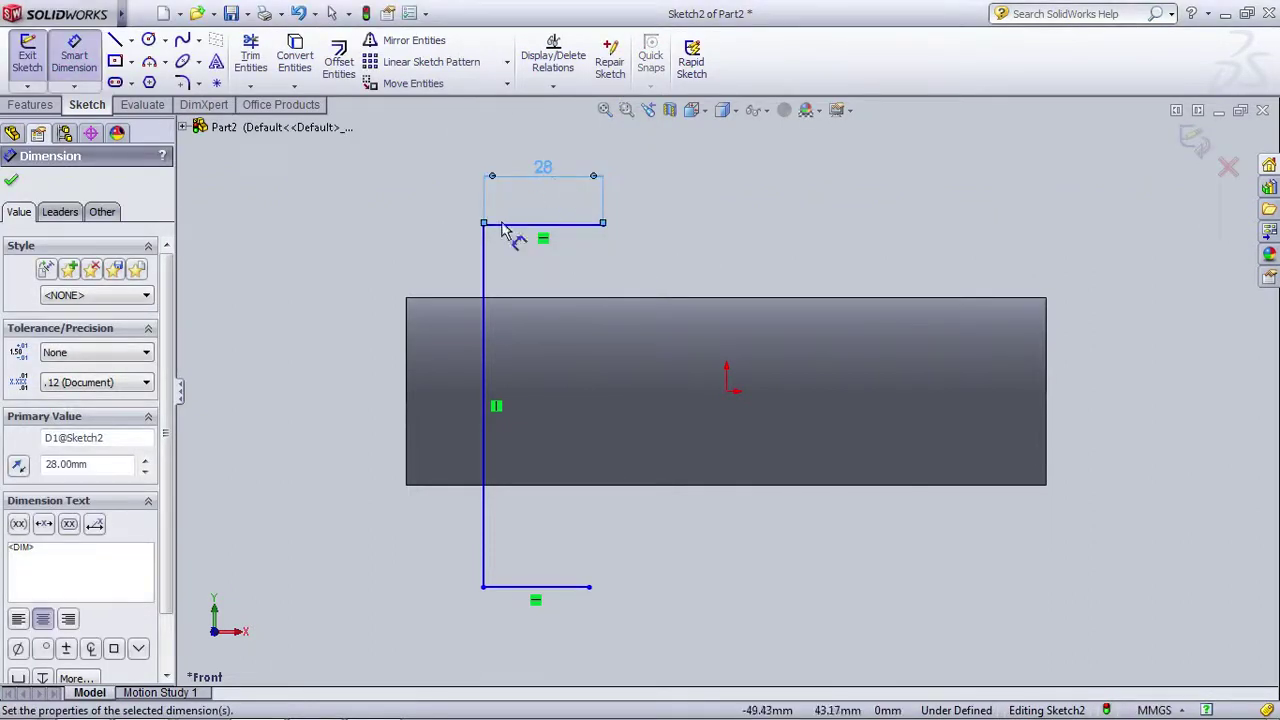
Step: Dimension the vertical line at 65 mm and the lower horizontal line at 25 mm
{"action": "left_click", "coordinate": [485, 284]}
{"action": "left_click", "coordinate": [283, 408]}
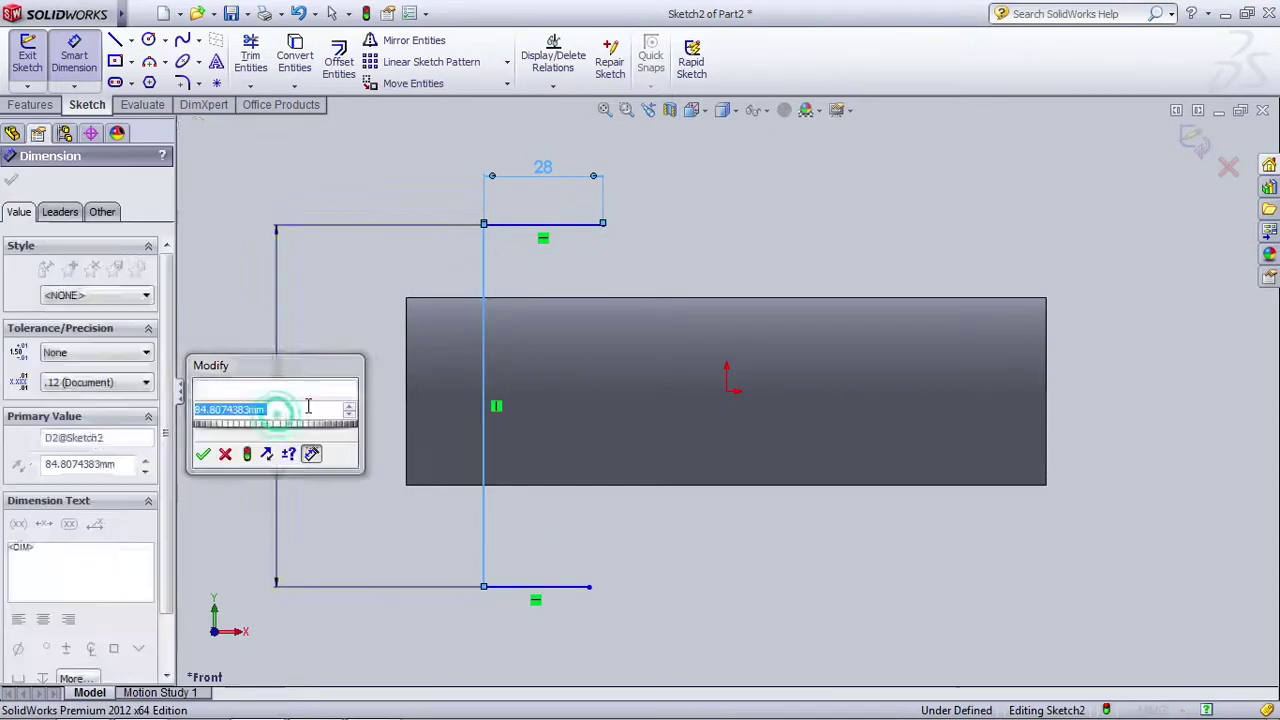
{"action": "type", "text": "65"}
{"action": "key", "text": "Return"}
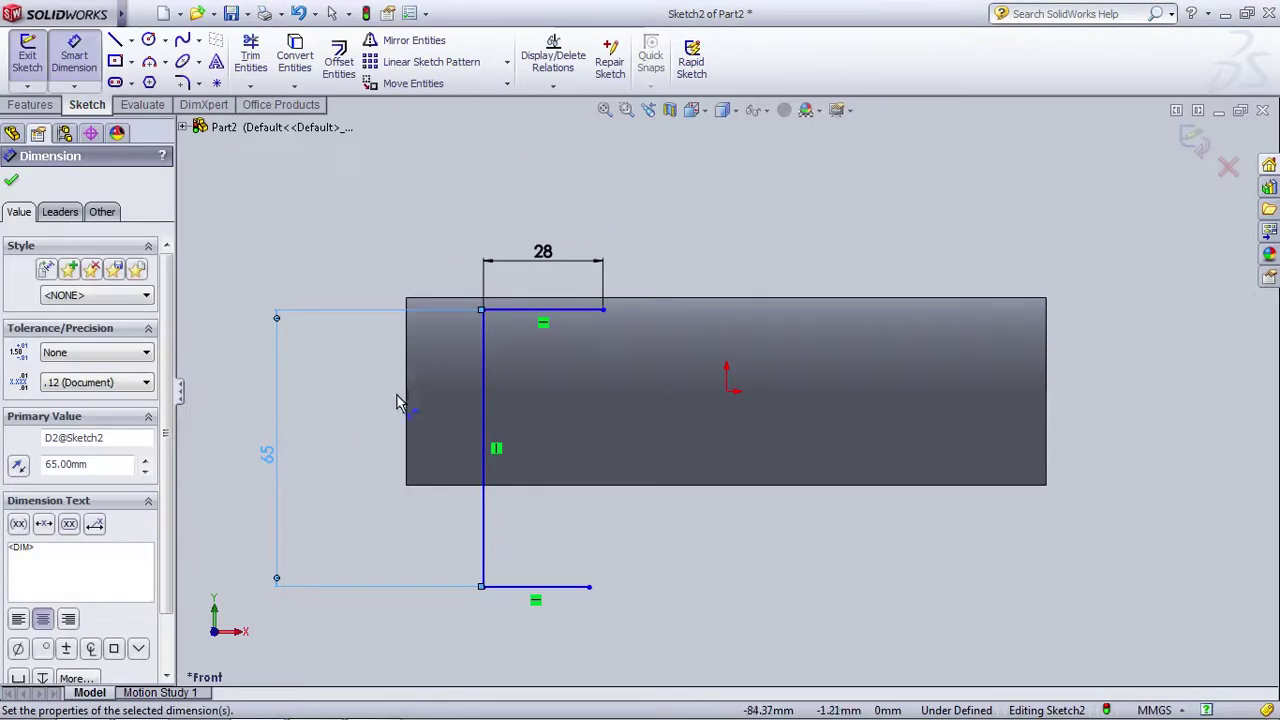
{"action": "left_click", "coordinate": [537, 587]}
{"action": "left_click", "coordinate": [551, 630]}
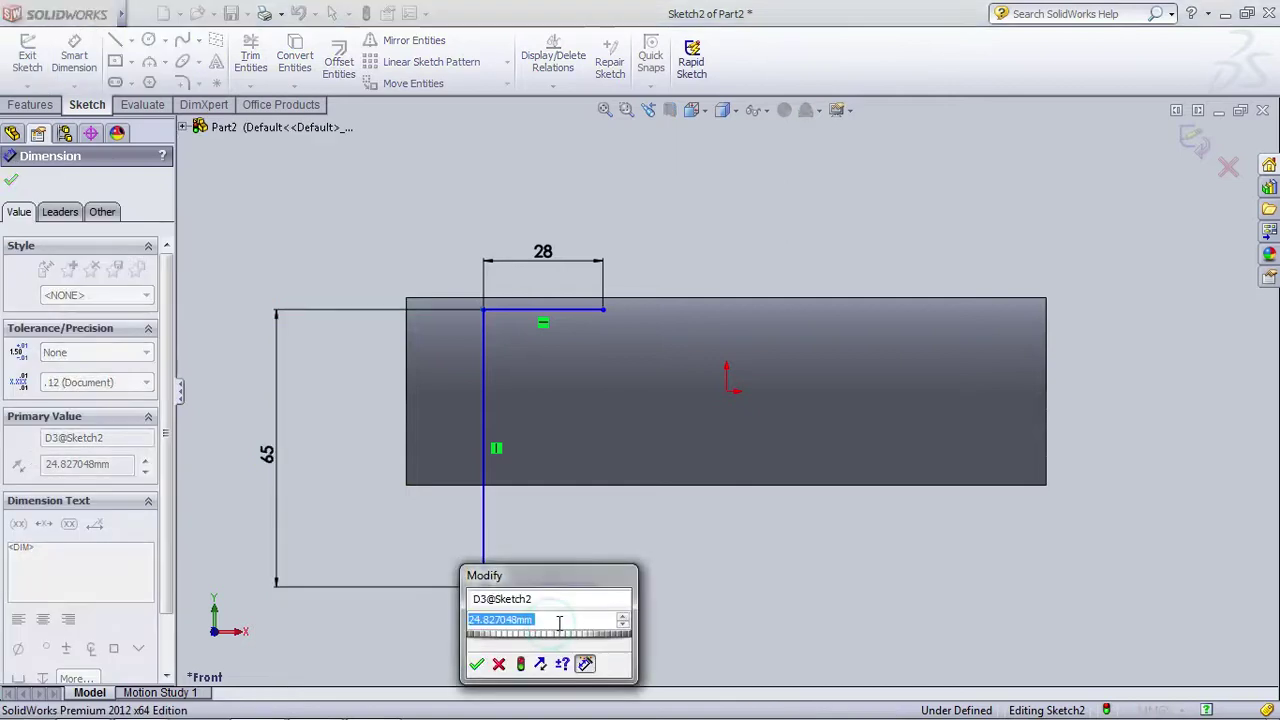
{"action": "type", "text": "25"}
{"action": "key", "text": "Return"}
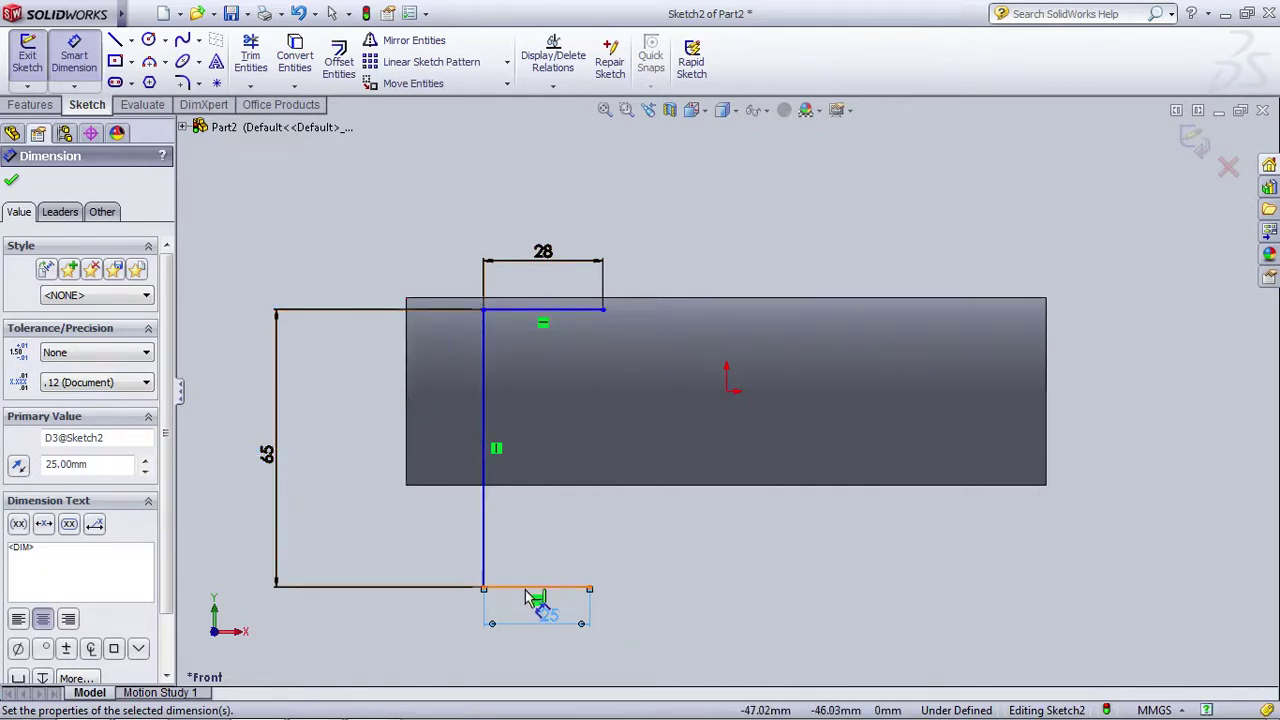
{"action": "left_click", "coordinate": [524, 312]}
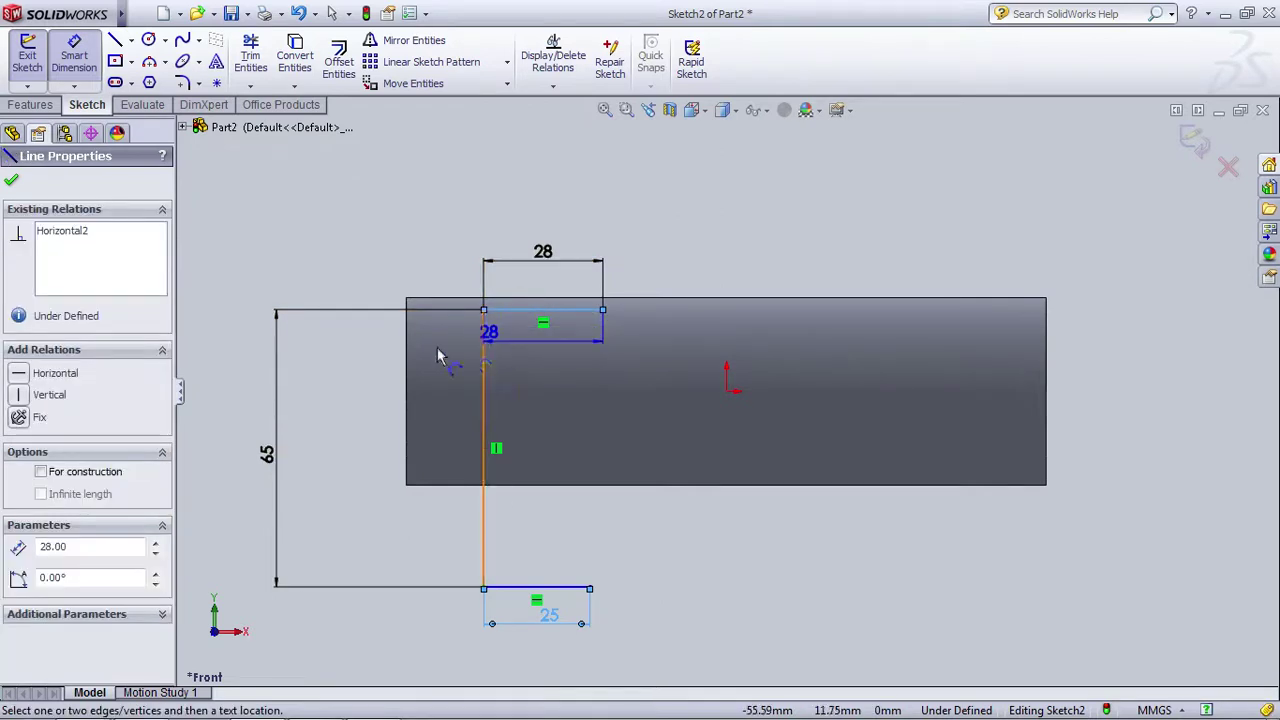
{"action": "left_click", "coordinate": [407, 392]}
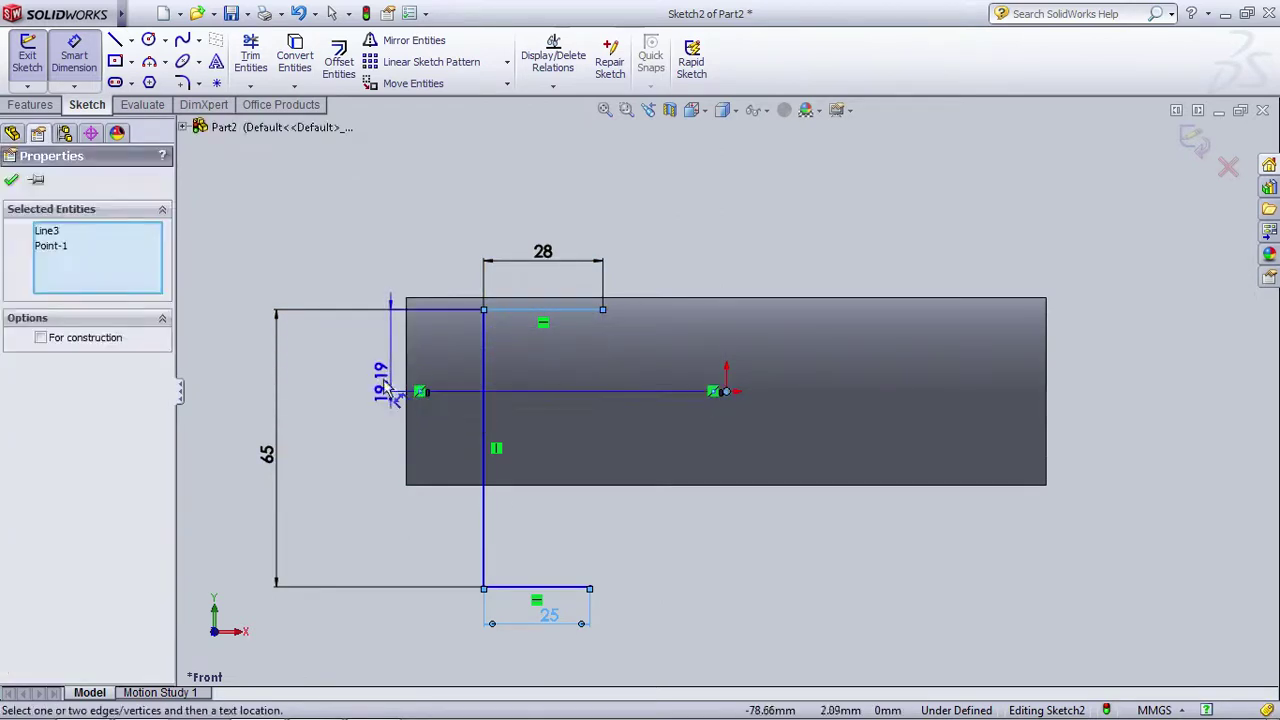
{"action": "left_click", "coordinate": [325, 355]}
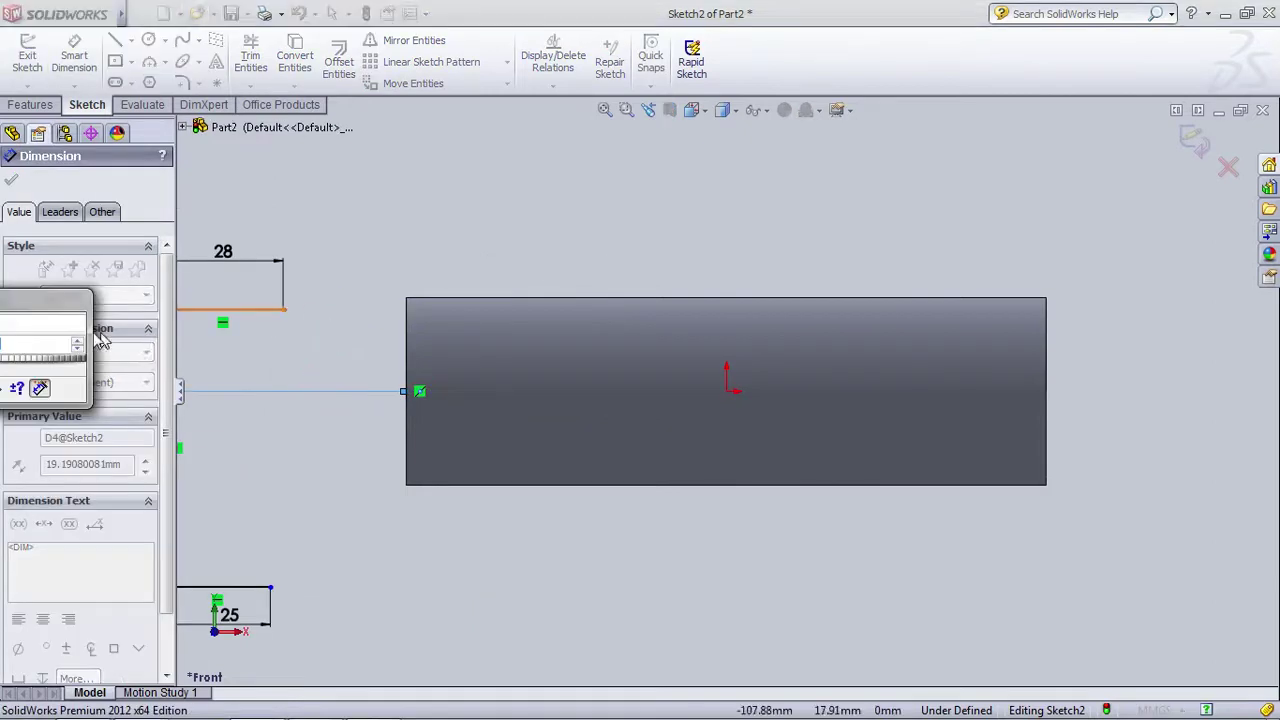
{"action": "left_click_drag", "start_coordinate": [28, 300], "coordinate": [242, 256]}
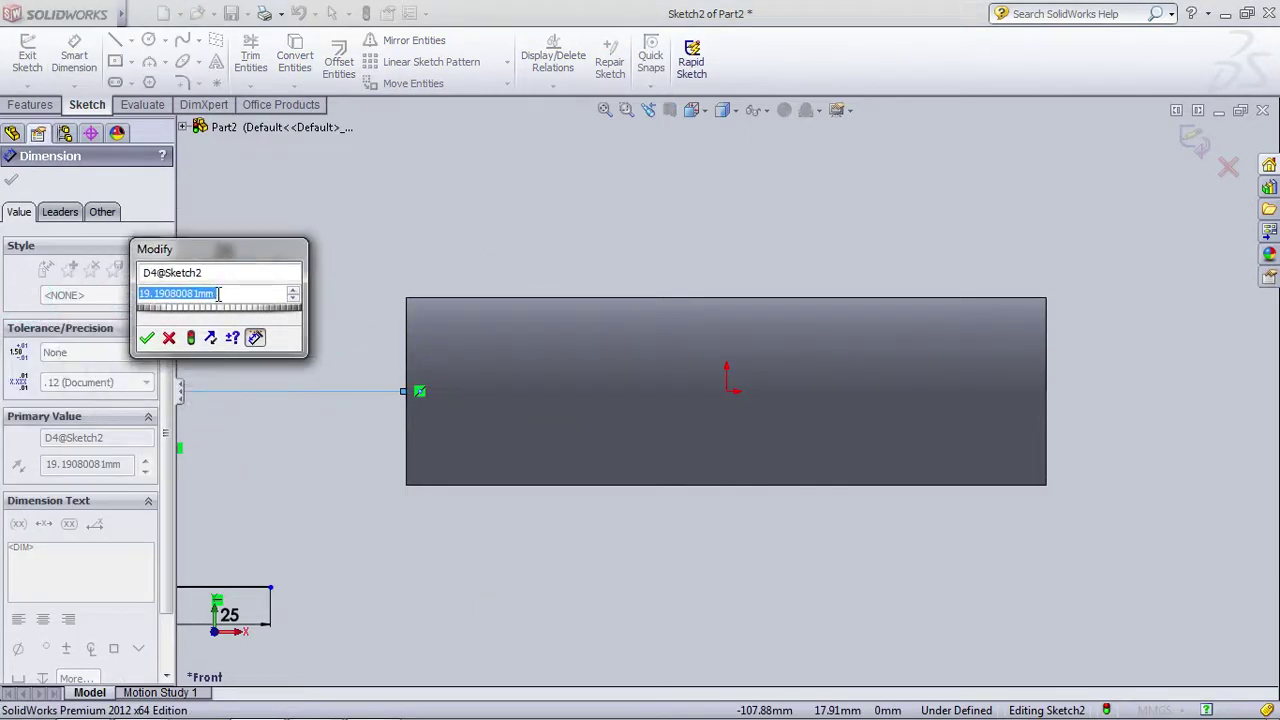
{"action": "left_click", "coordinate": [170, 338]}
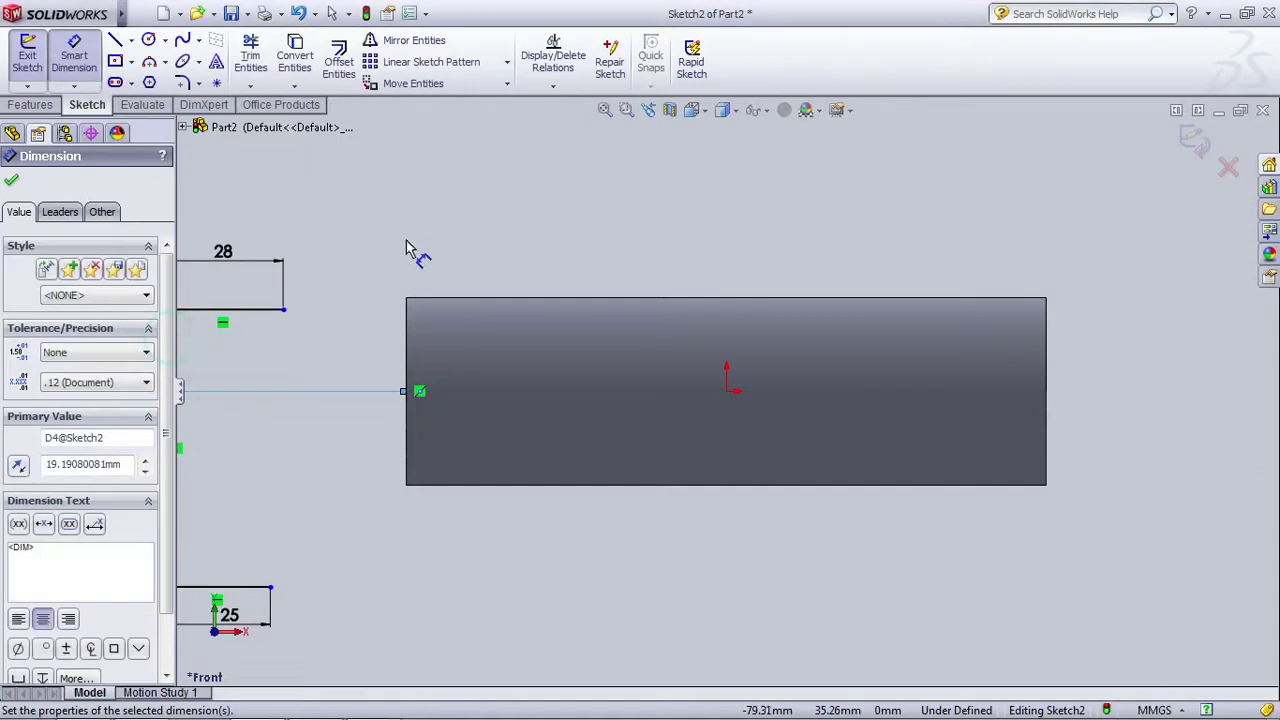
{"action": "key", "text": "Escape"}
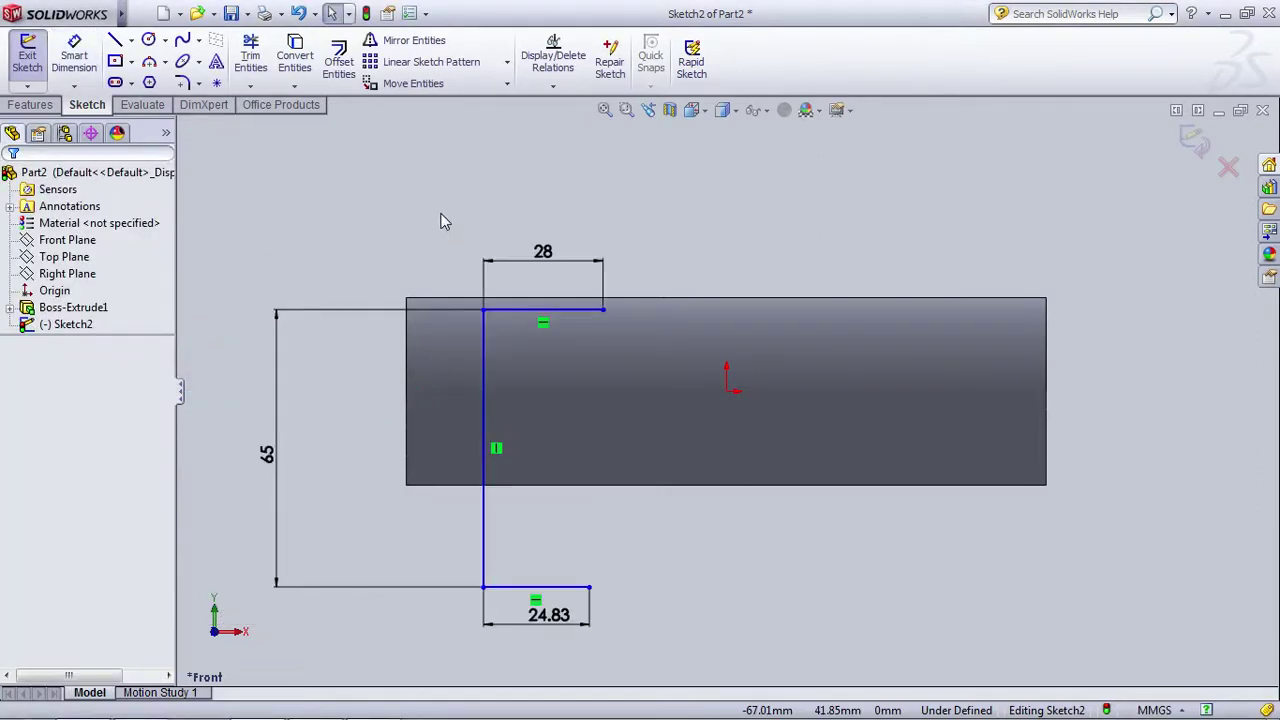
Step: Dimension the vertical distance from the upper horizontal line to the origin as 65/2 mm, centring the profile on the sleeve axis
{"action": "left_click", "coordinate": [86, 63]}
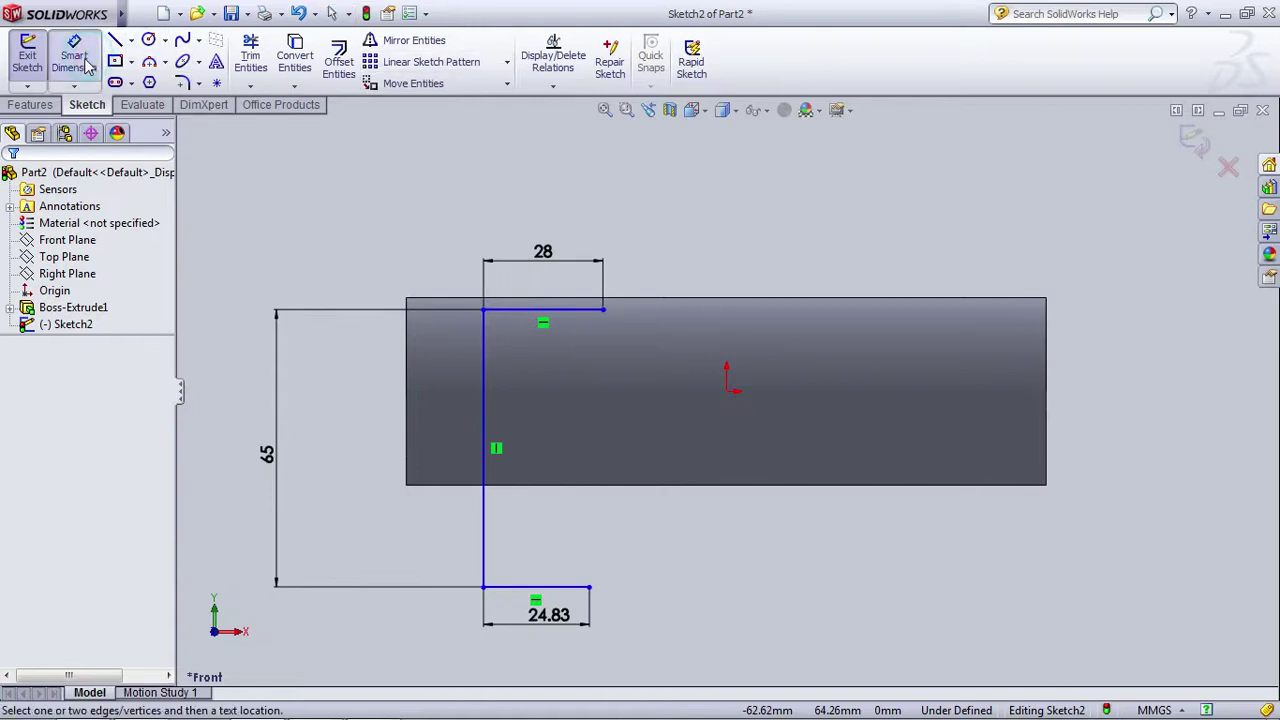
{"action": "left_click", "coordinate": [557, 318]}
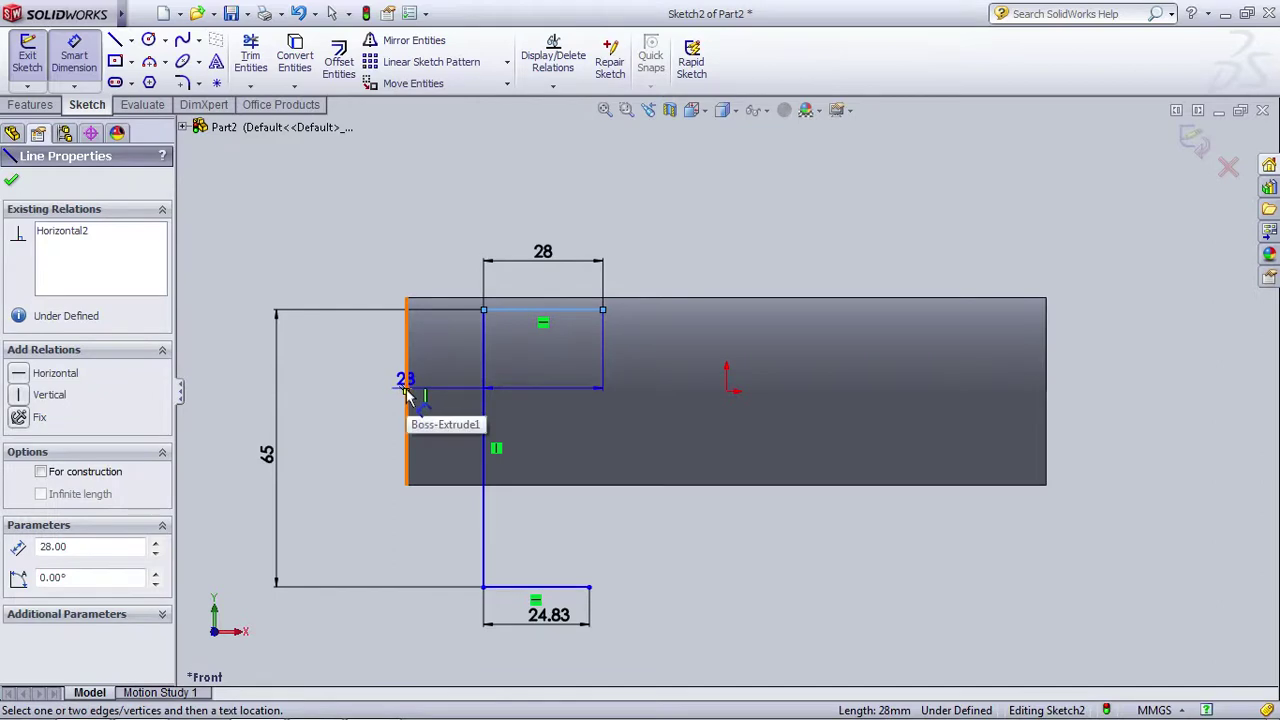
{"action": "left_click", "coordinate": [726, 391]}
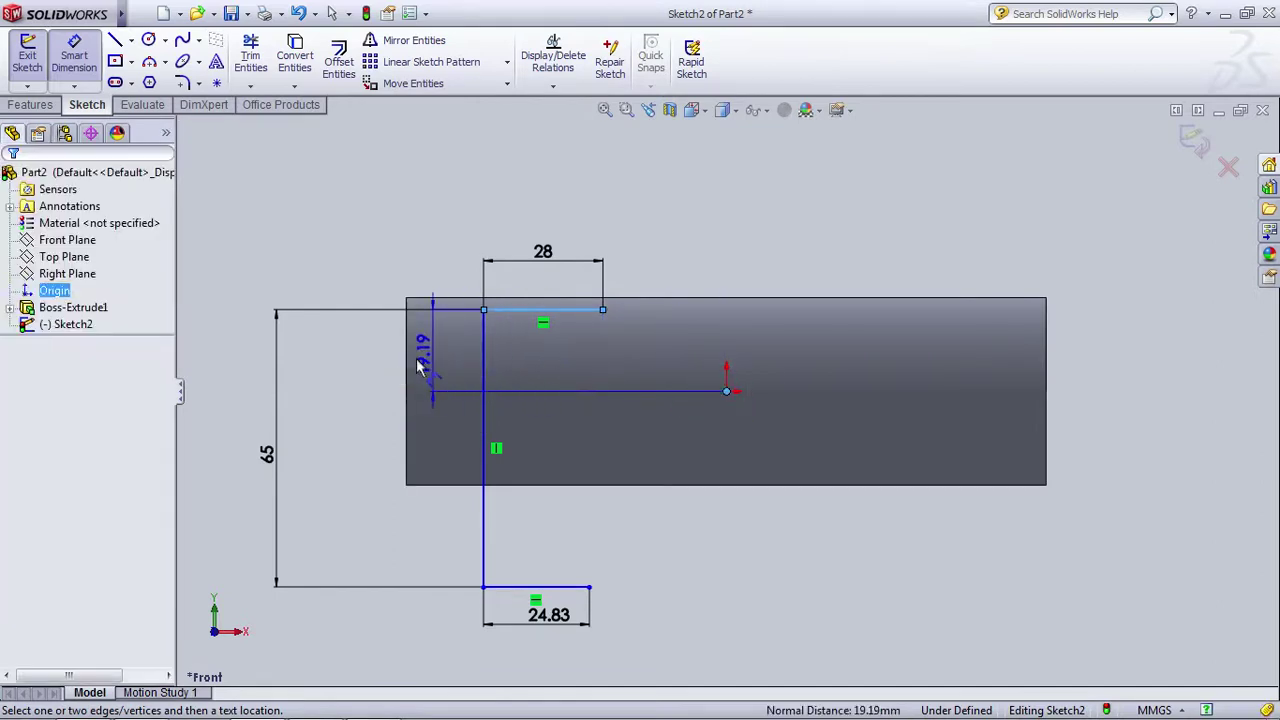
{"action": "left_click", "coordinate": [358, 385]}
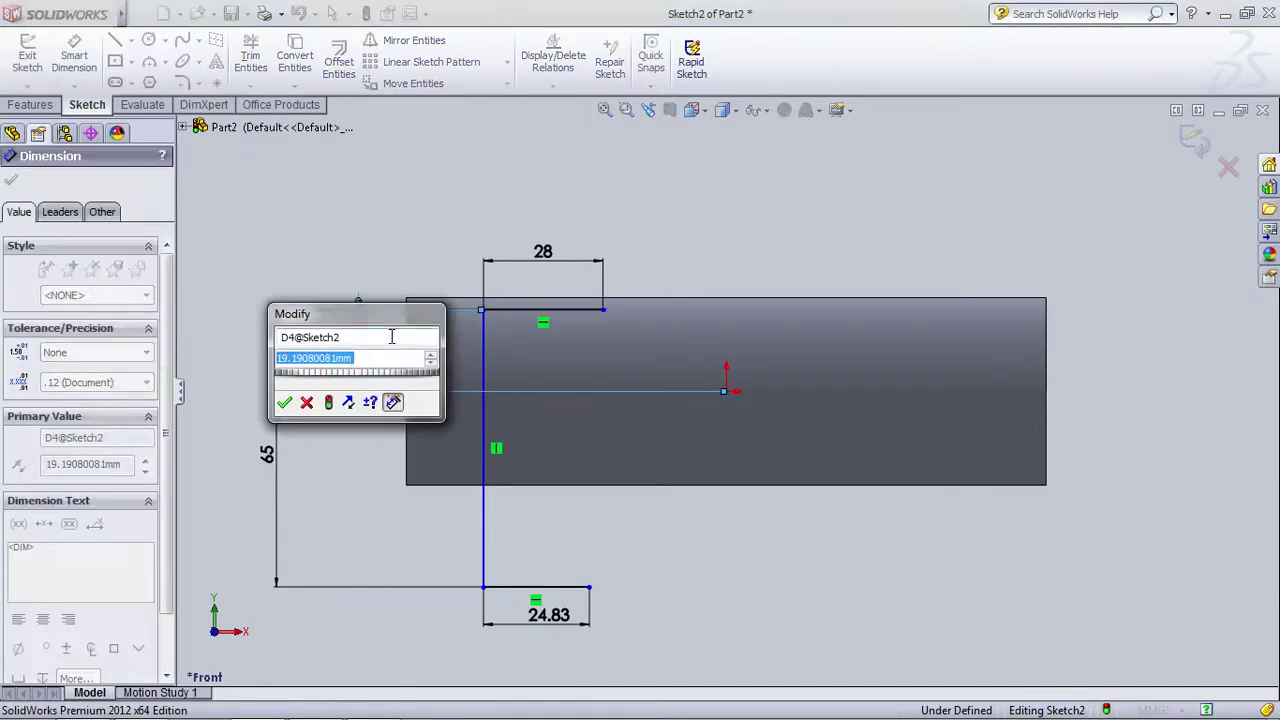
{"action": "type", "text": "65/2"}
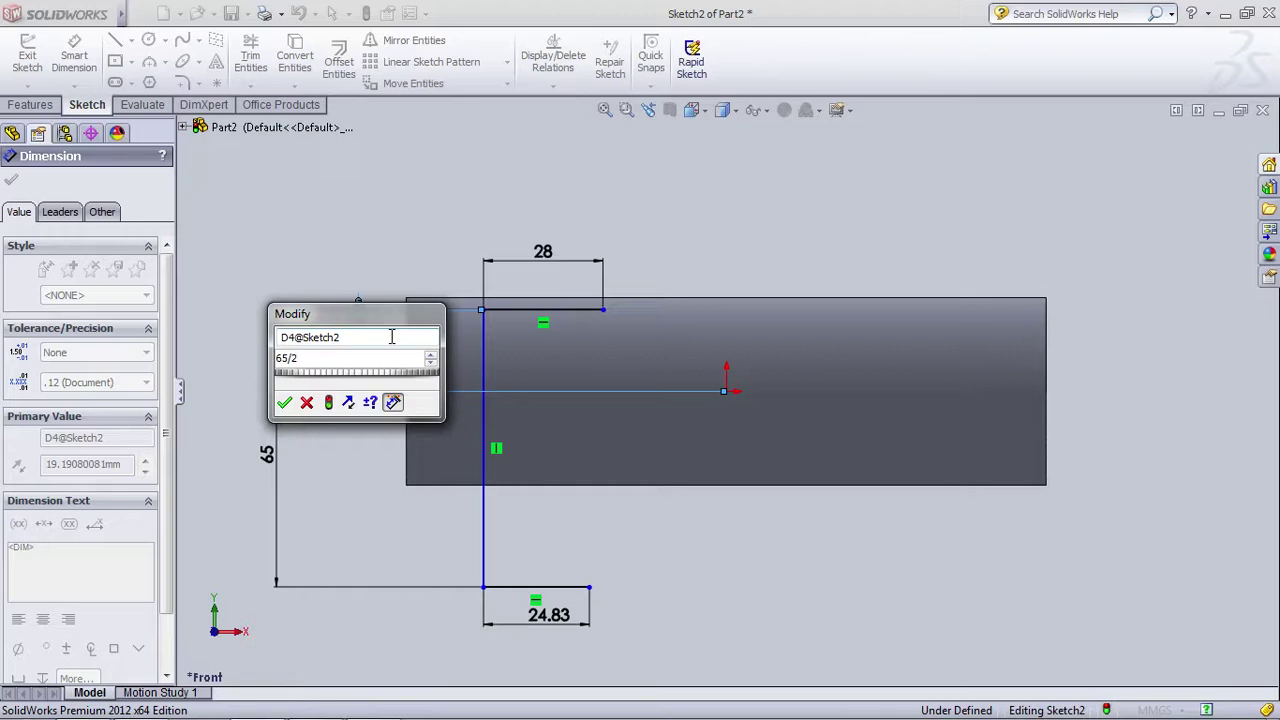
{"action": "key", "text": "Return"}
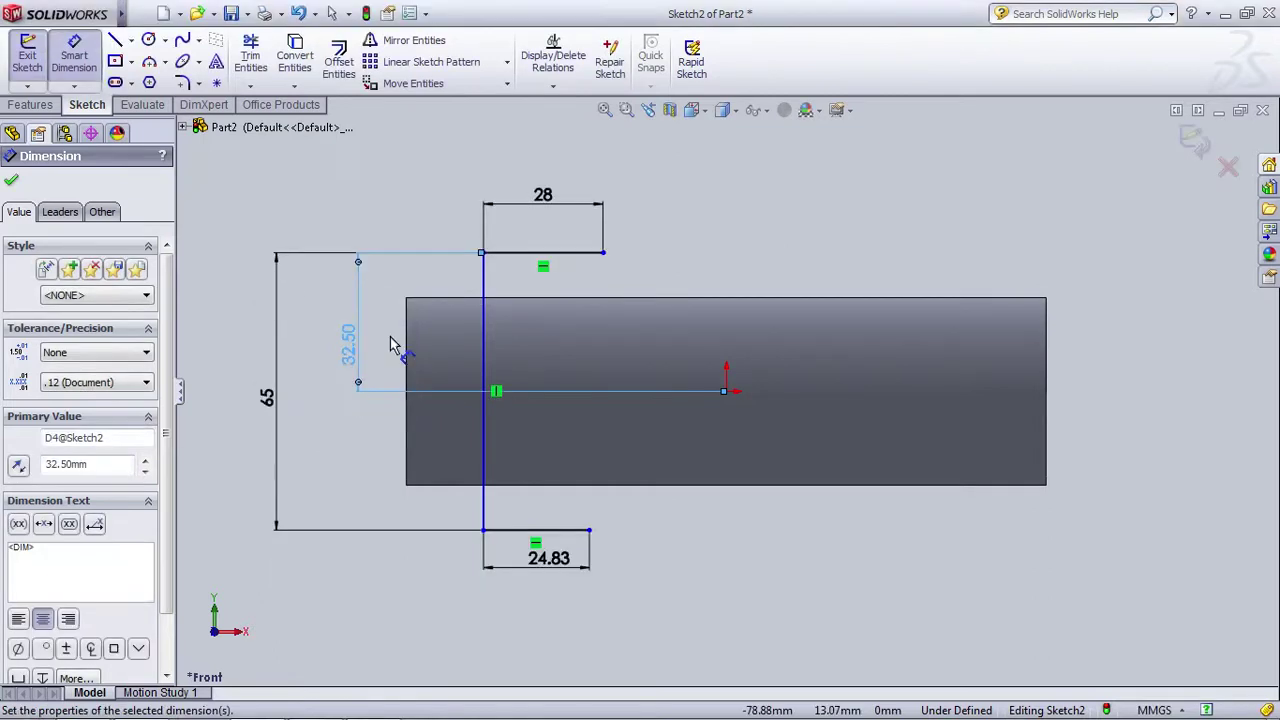
{"action": "left_click", "coordinate": [571, 253]}
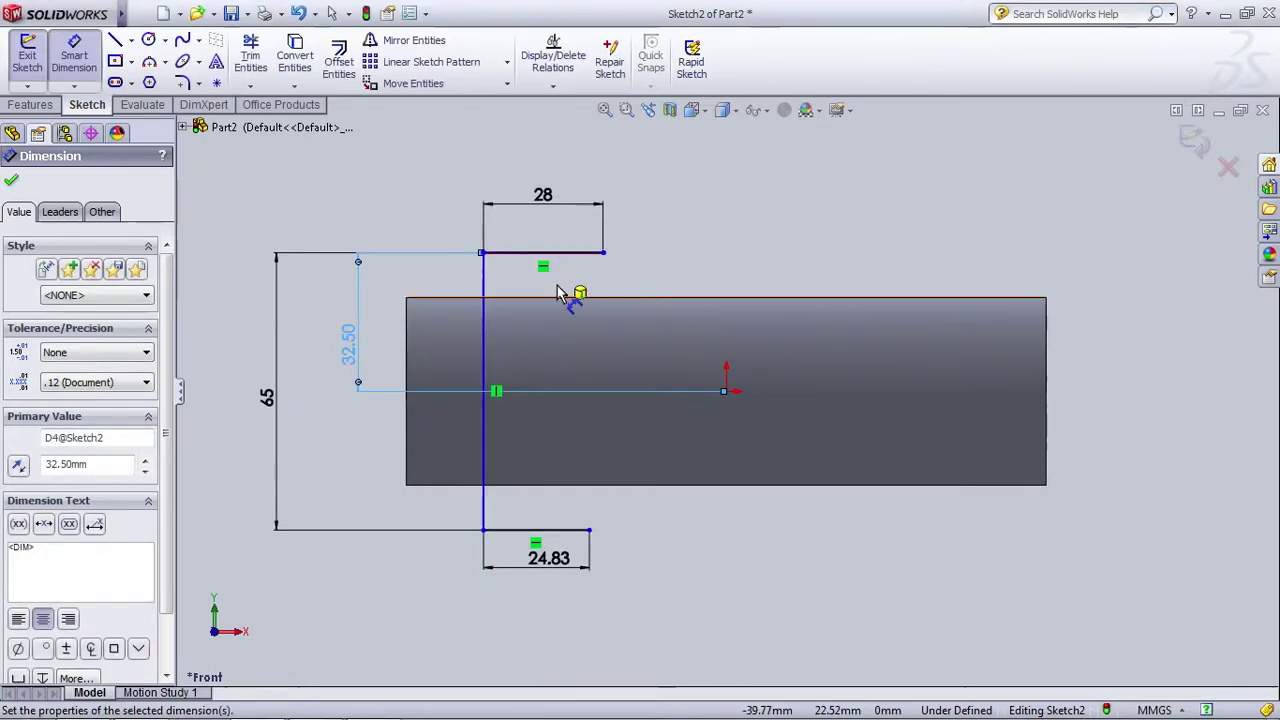
Step: Close the tapered cotter profile with a slanted line joining the free right ends of the upper and lower horizontal lines
{"action": "left_click", "coordinate": [115, 40]}
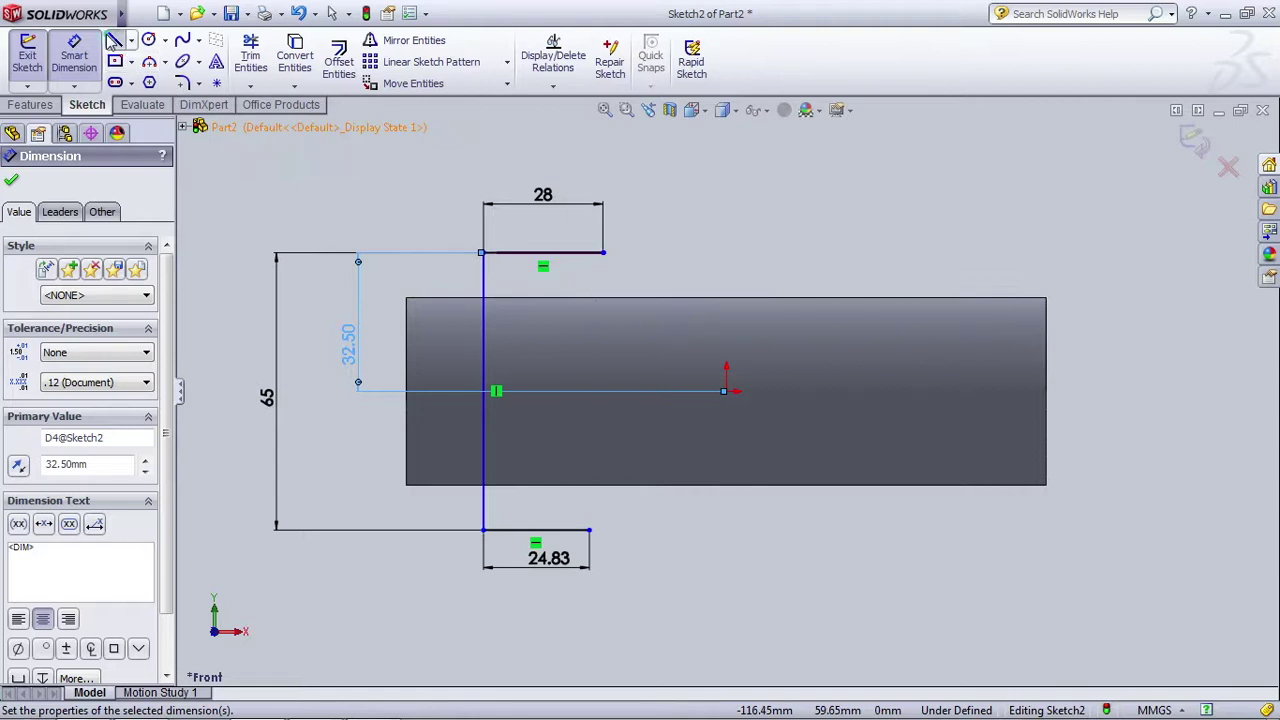
{"action": "left_click", "coordinate": [604, 253]}
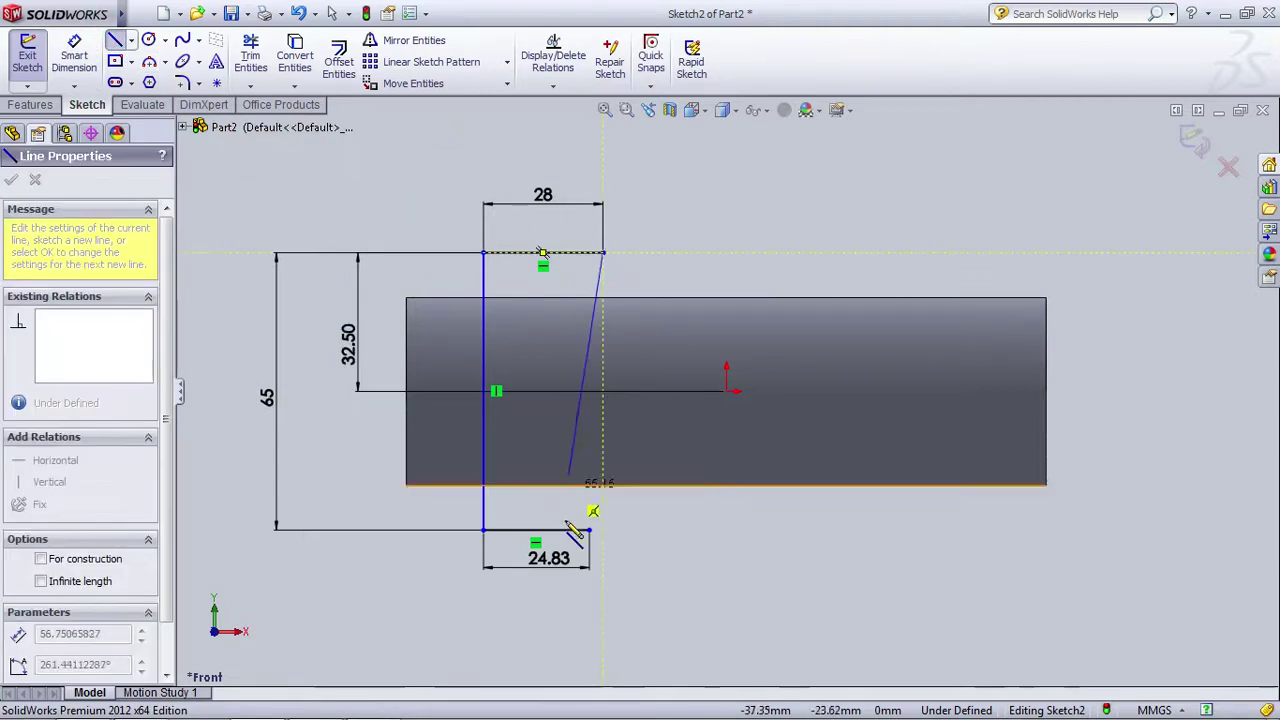
{"action": "left_click", "coordinate": [589, 530]}
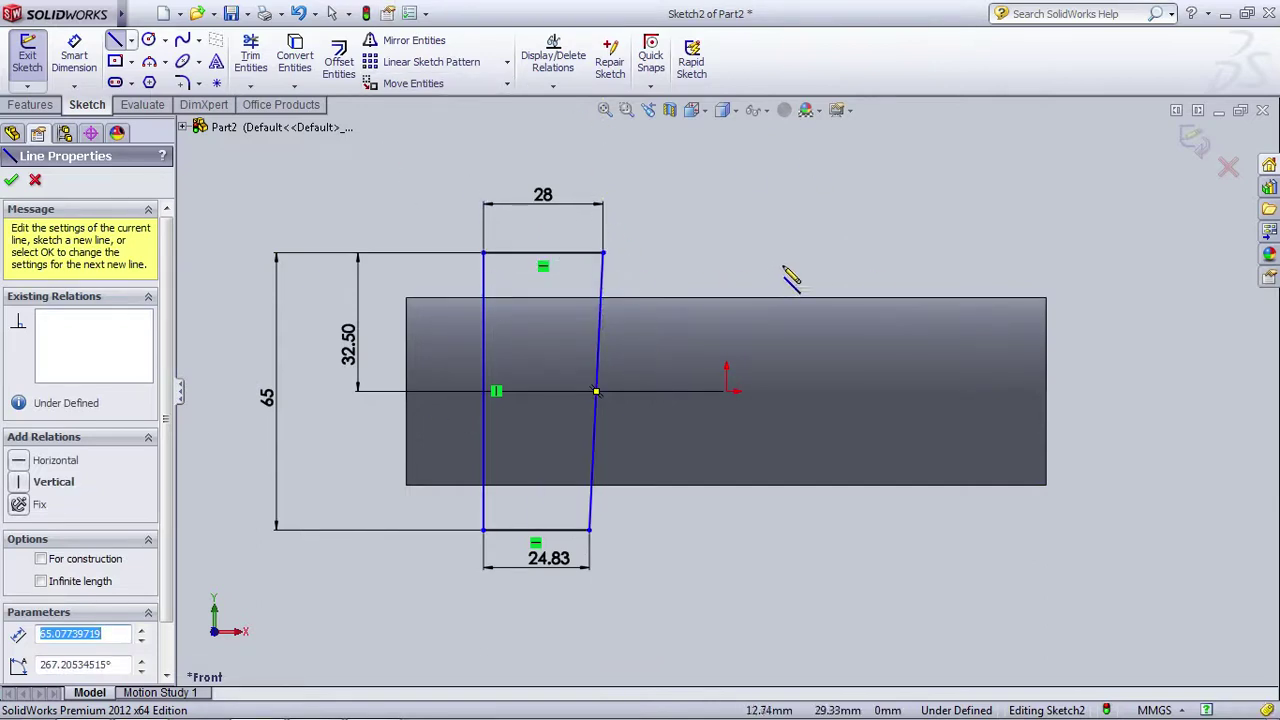
{"action": "left_click", "coordinate": [12, 180]}
{"action": "left_click", "coordinate": [12, 180]}
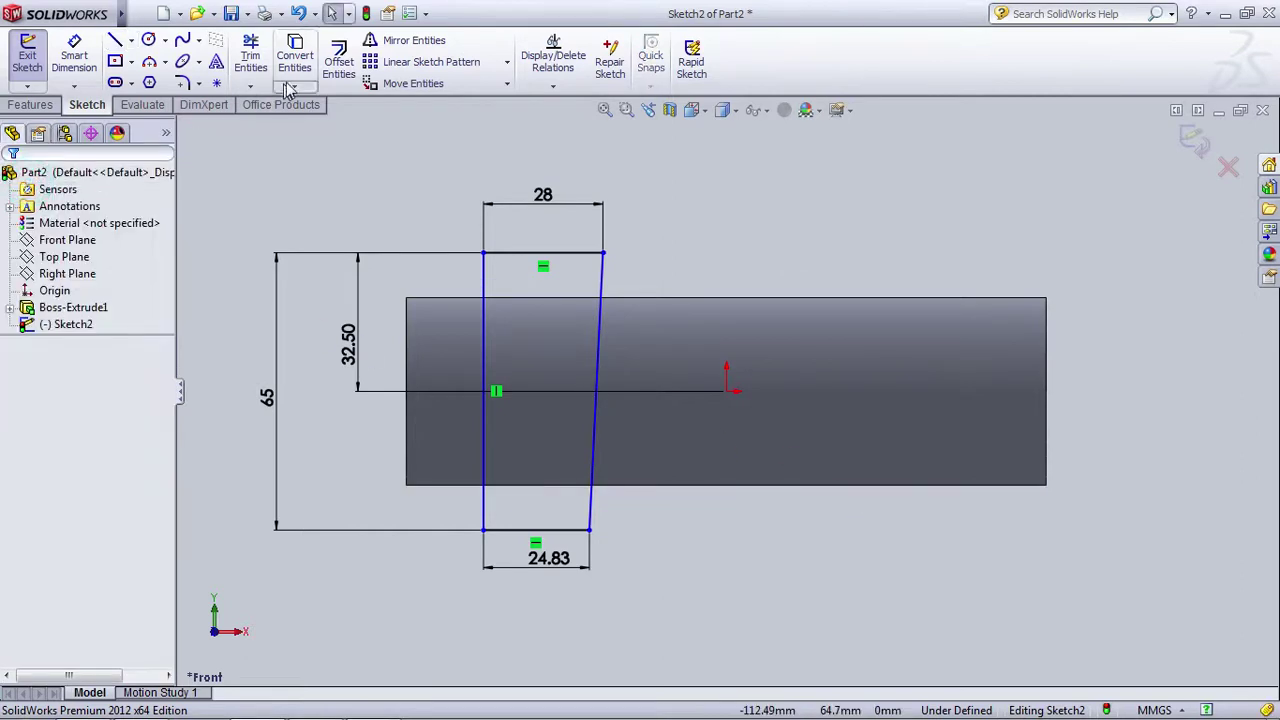
{"action": "left_click", "coordinate": [412, 40]}
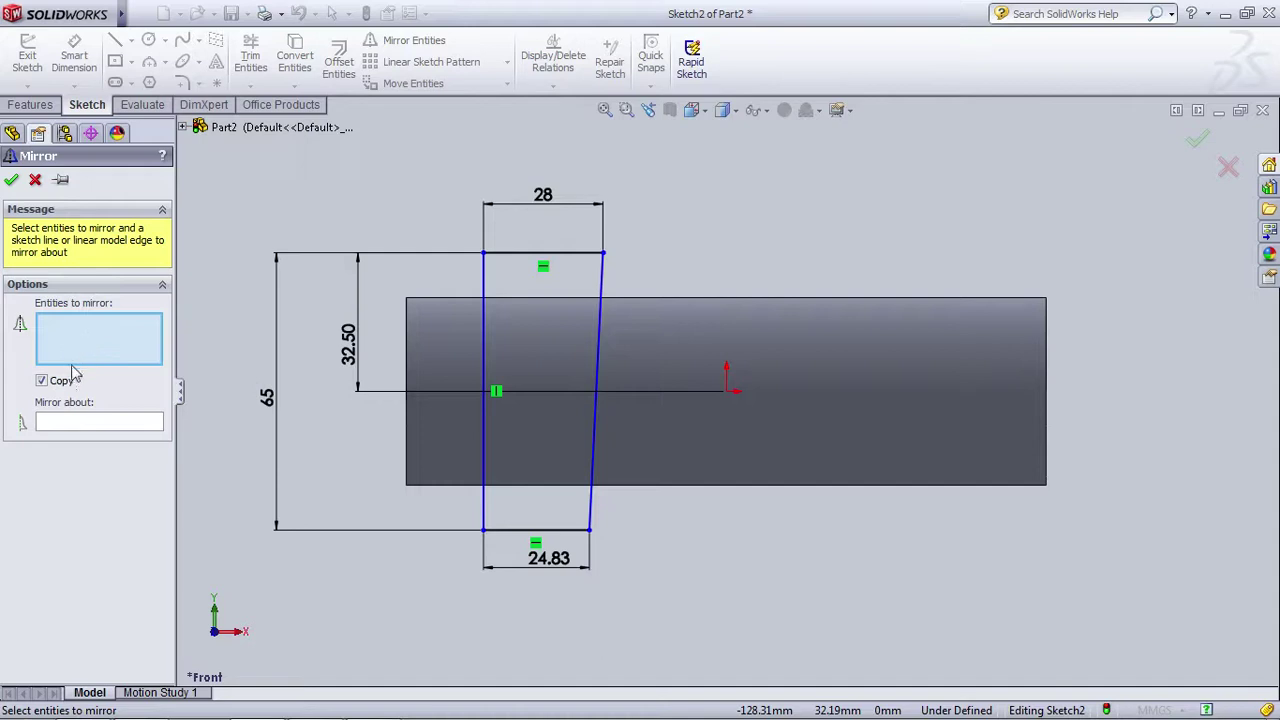
{"action": "left_click", "coordinate": [528, 256]}
{"action": "left_click", "coordinate": [490, 300]}
{"action": "left_click", "coordinate": [598, 292]}
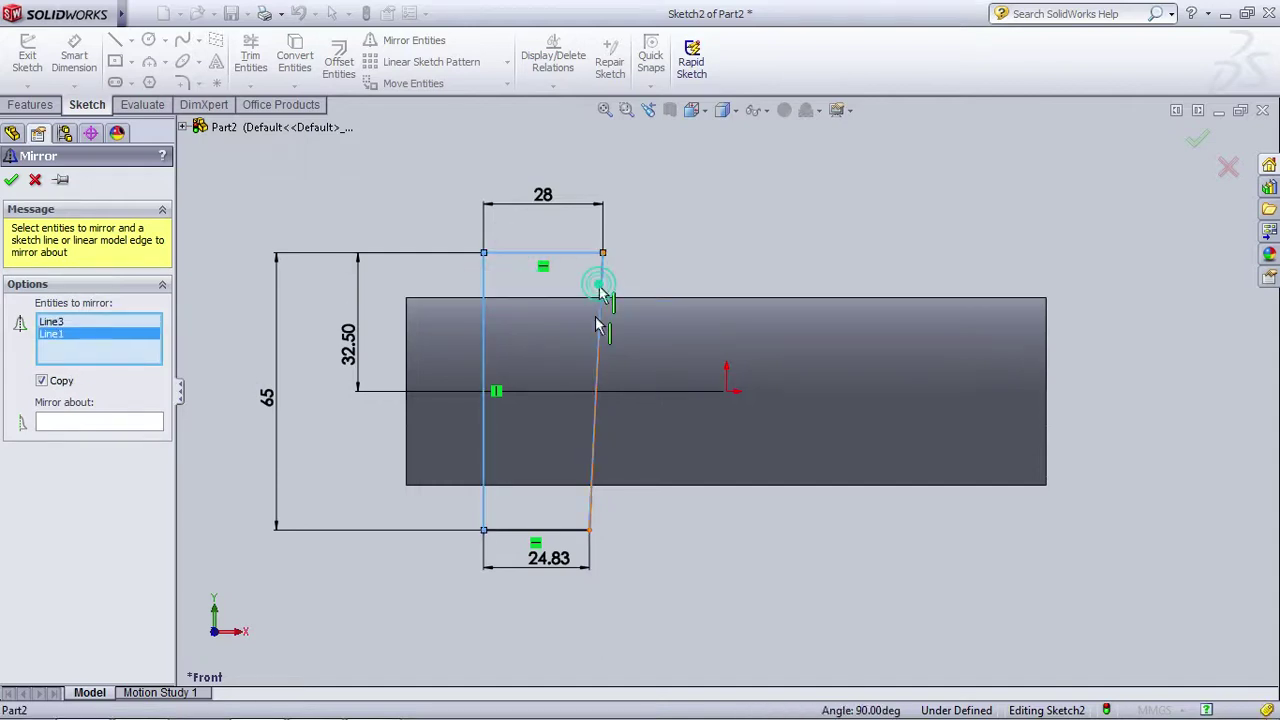
{"action": "left_click", "coordinate": [518, 534]}
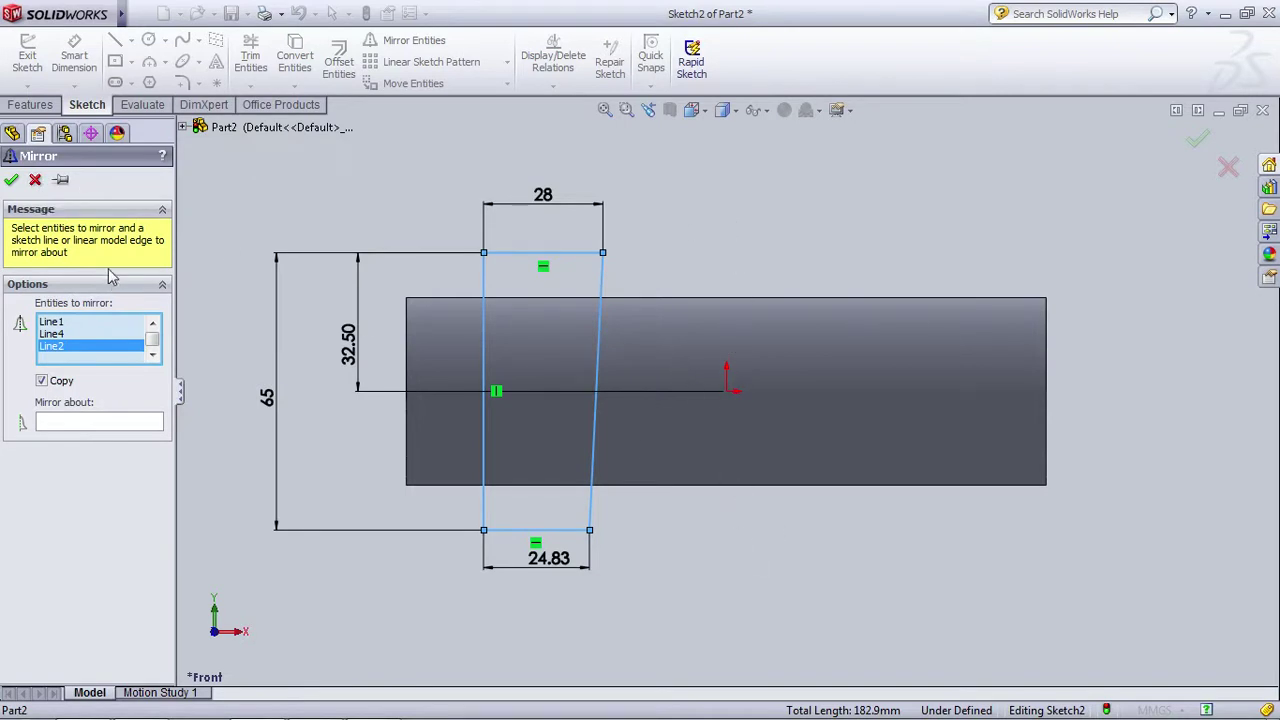
{"action": "left_click", "coordinate": [34, 182]}
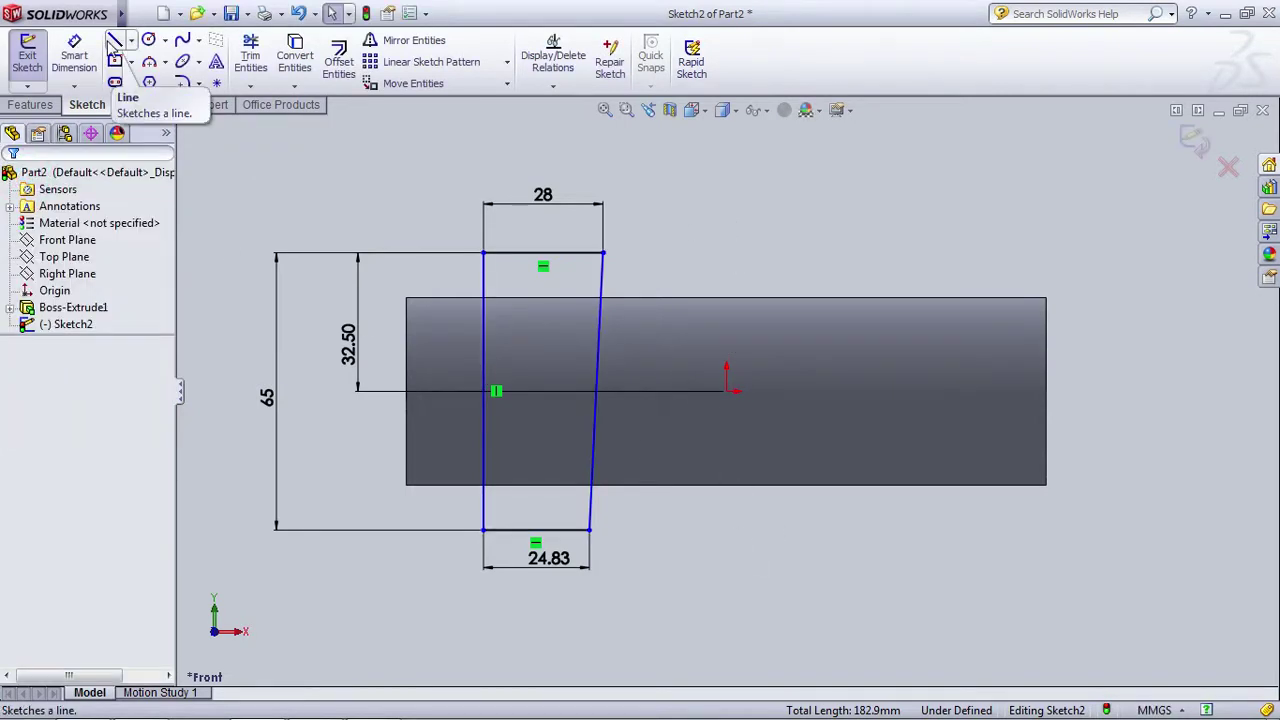
Step: Sketch a vertical line about 99 mm long through the origin, extending beyond the sleeve on both sides, and make it construction geometry
{"action": "left_click", "coordinate": [114, 41]}
{"action": "left_click", "coordinate": [726, 182]}
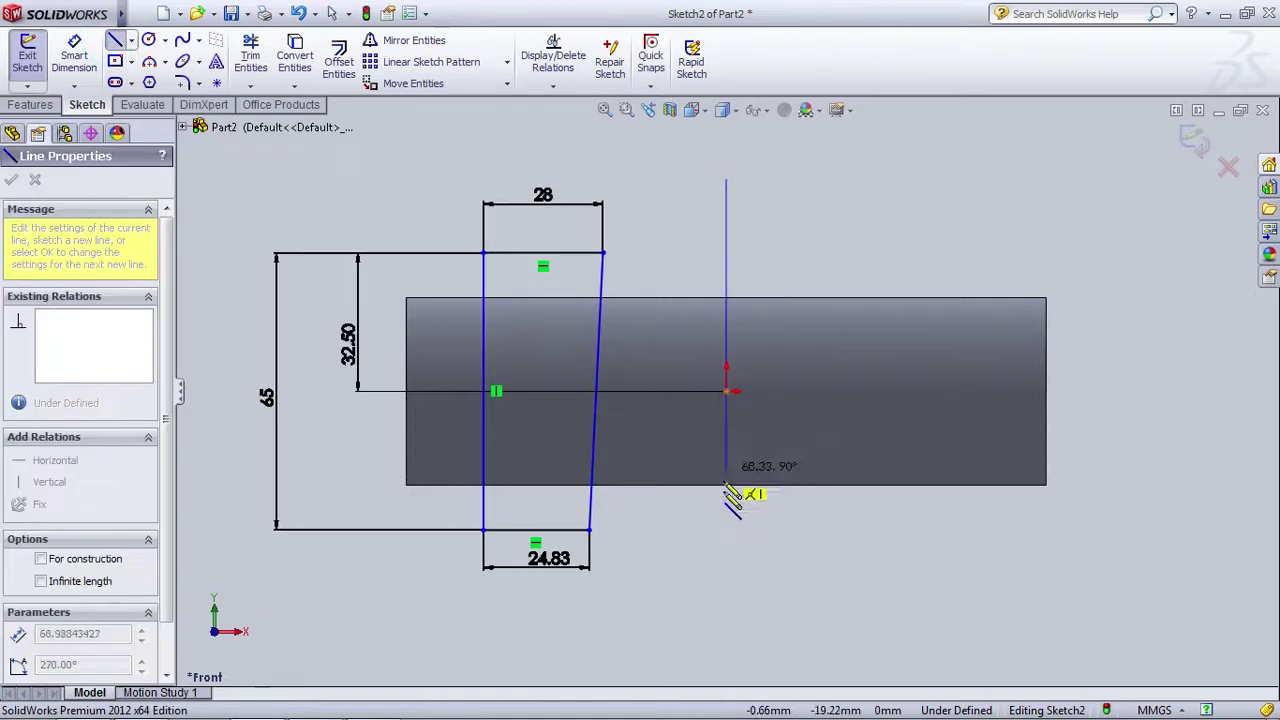
{"action": "left_click", "coordinate": [726, 601]}
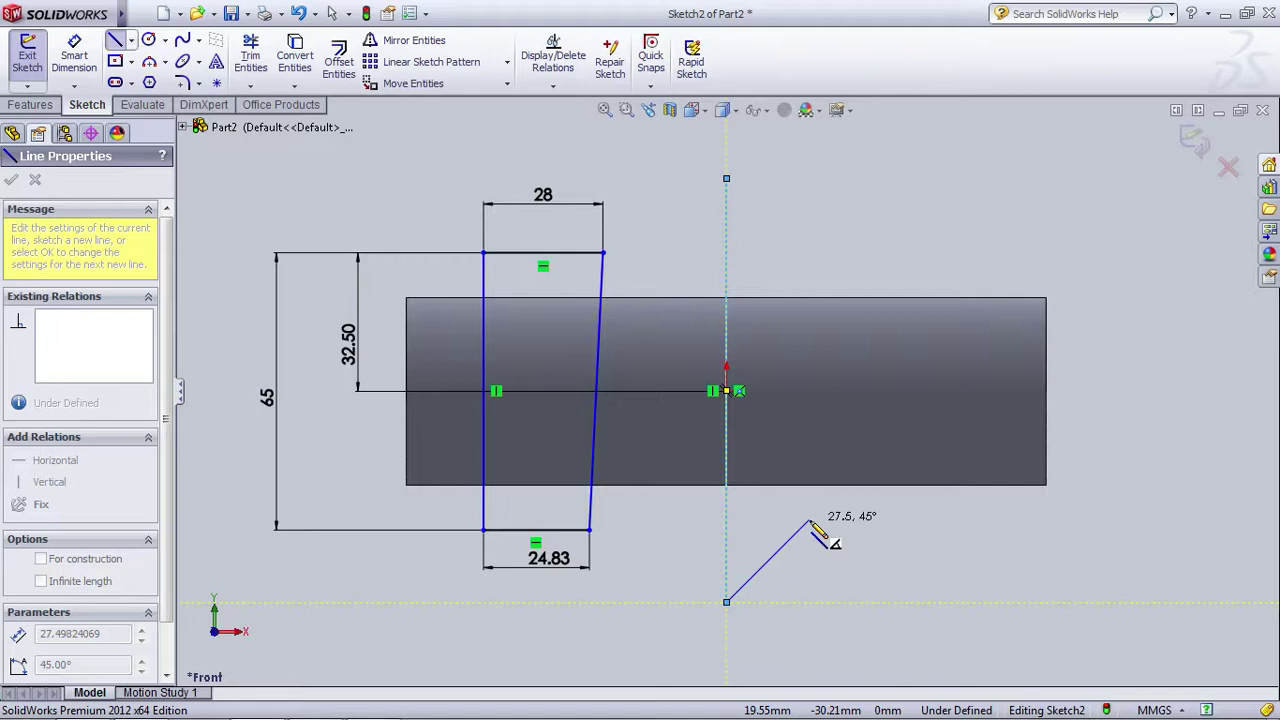
{"action": "key", "text": "Escape"}
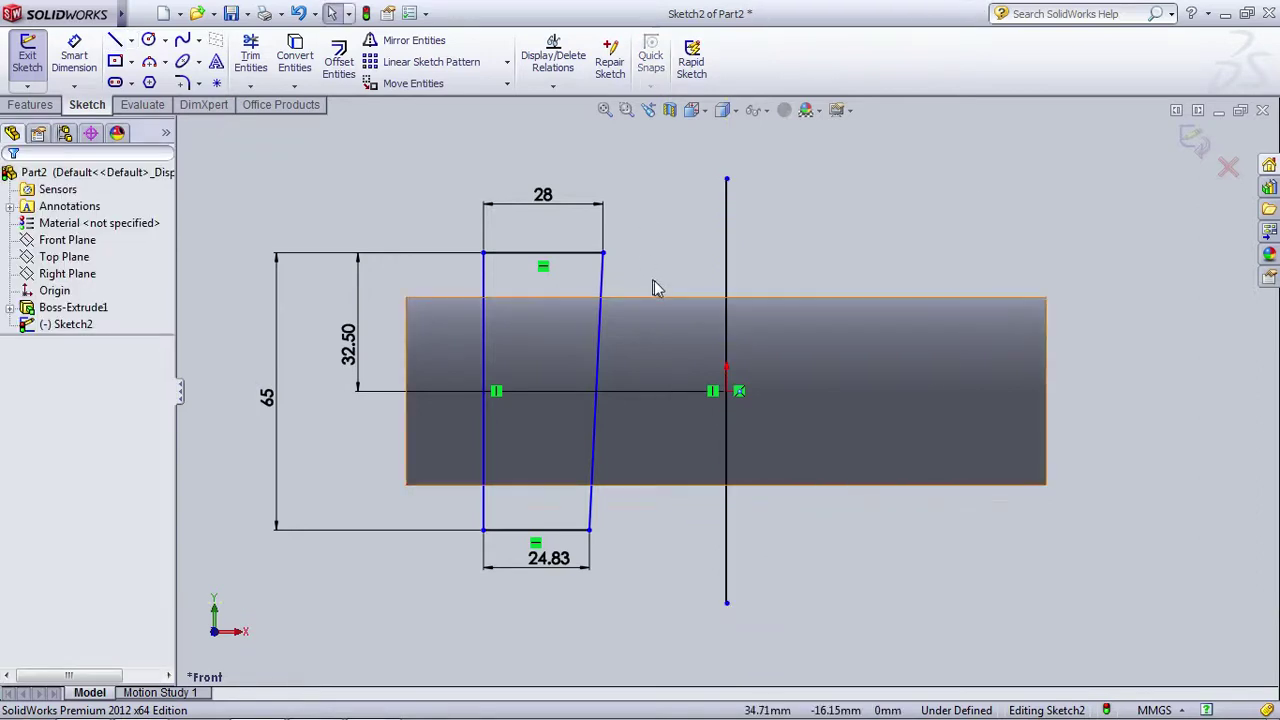
{"action": "left_click", "coordinate": [727, 242]}
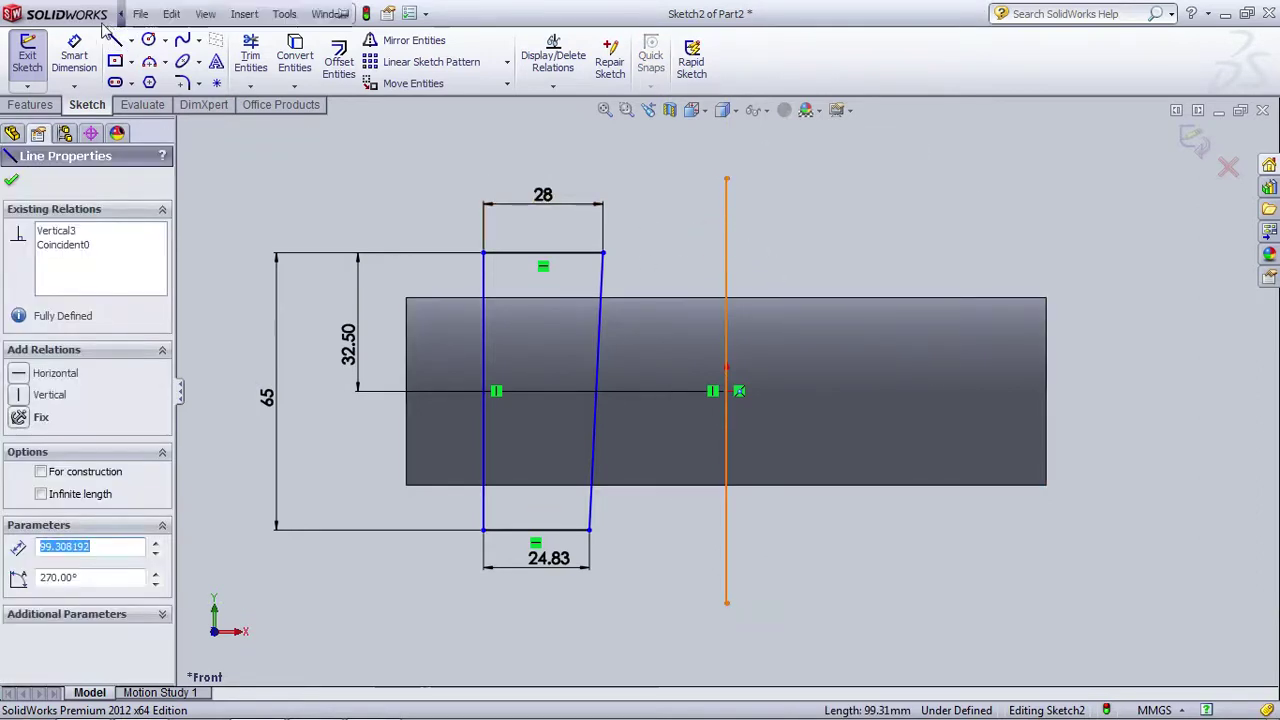
{"action": "left_click", "coordinate": [40, 471]}
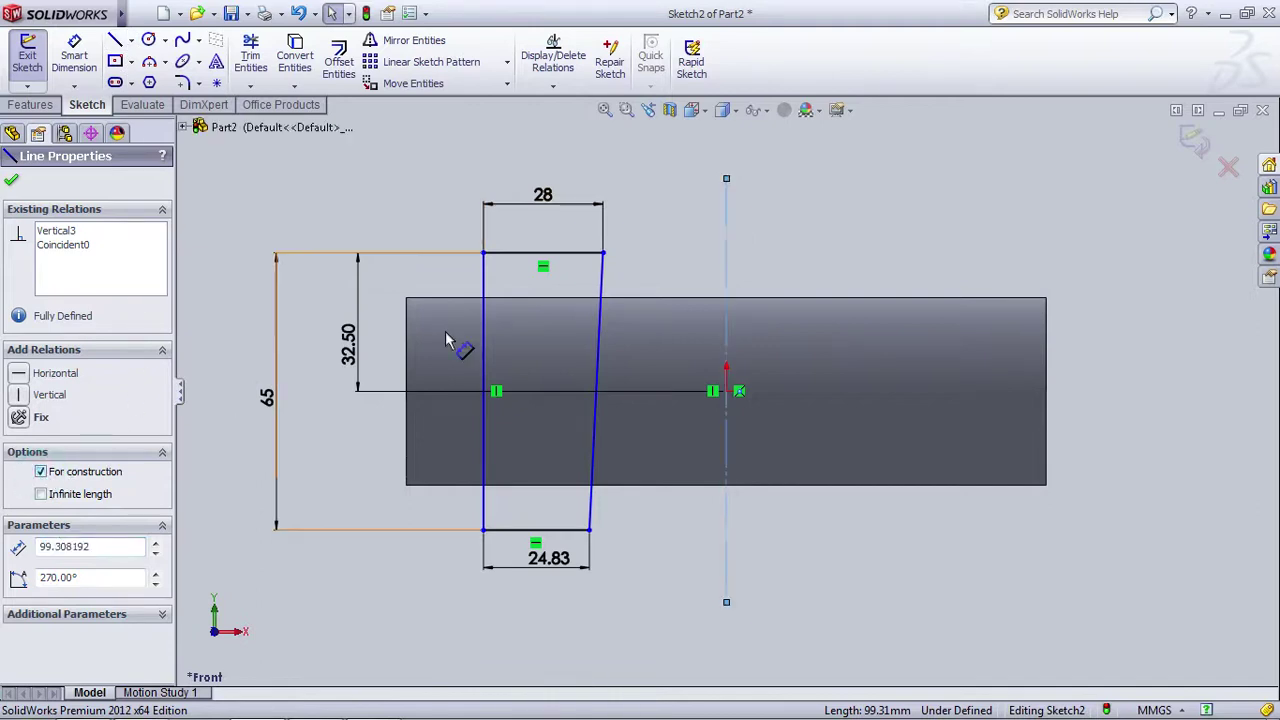
{"action": "left_click", "coordinate": [11, 180]}
Step: Consult the sleeve drawing in Word, return to SolidWorks and dimension the profile's vertical line 25 mm from the sleeve's left end
{"action": "mouse_move", "coordinate": [140, 705]}
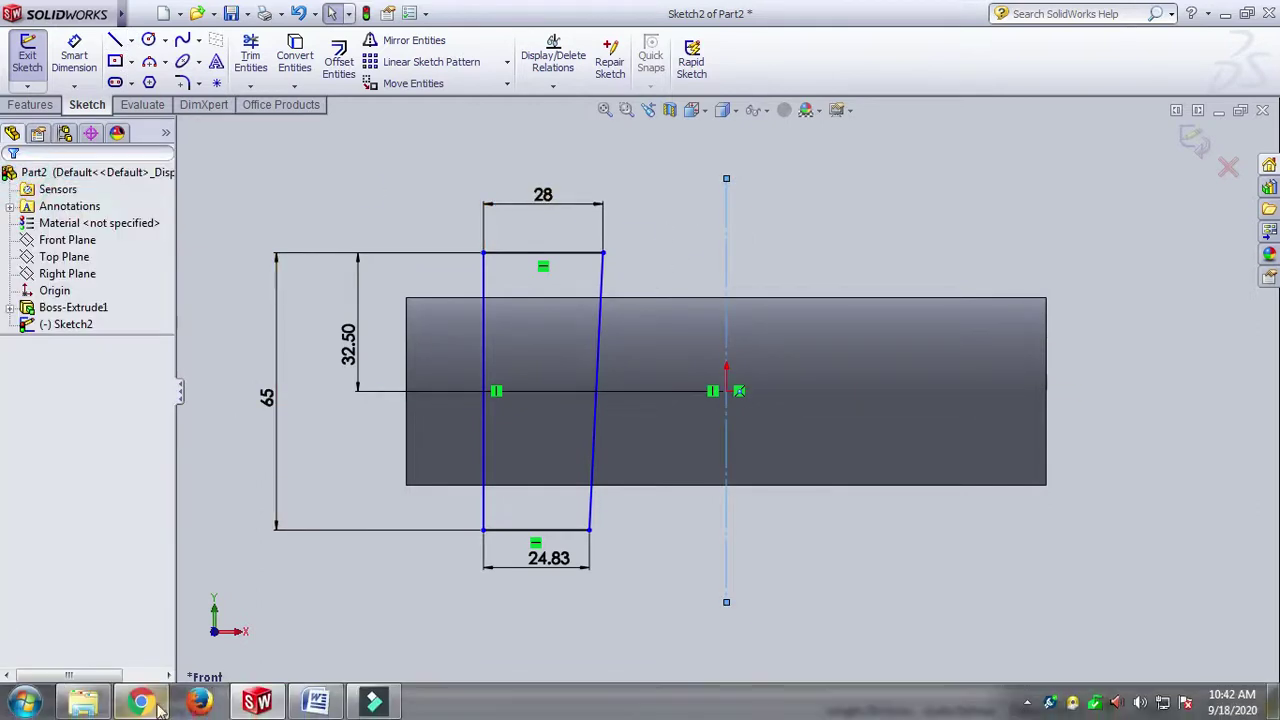
{"action": "left_click", "coordinate": [315, 702]}
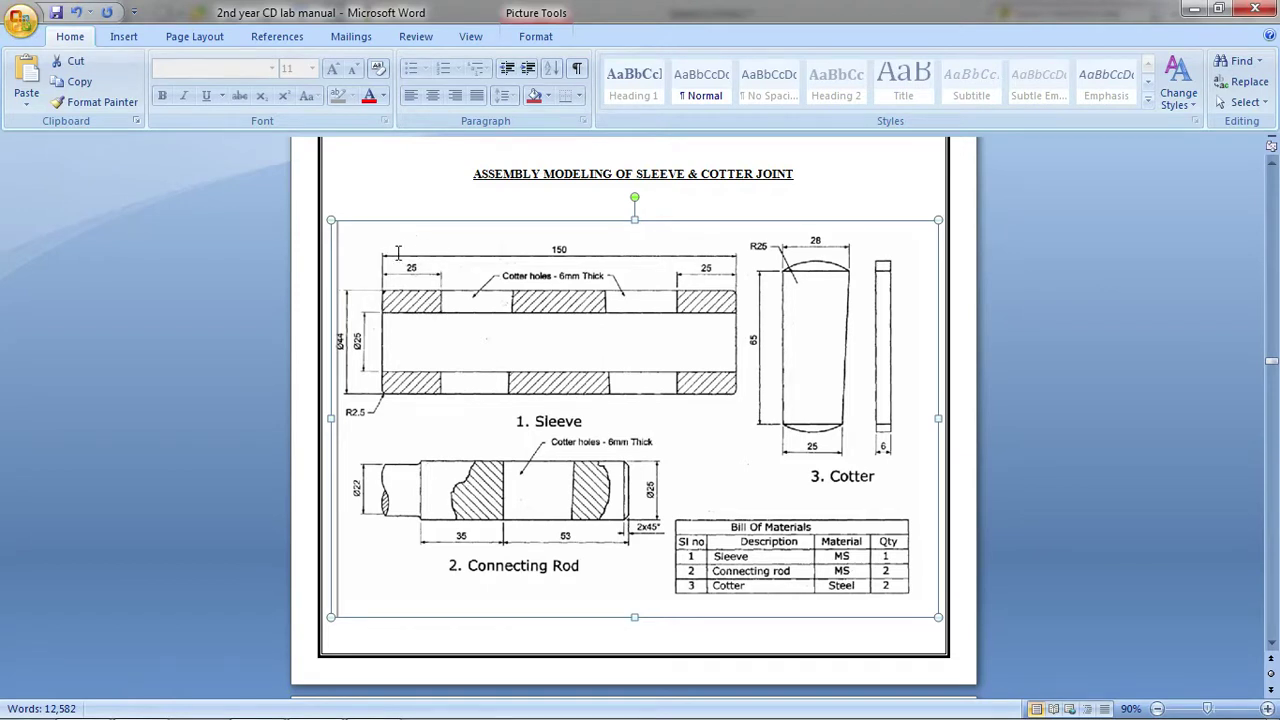
{"action": "left_click", "coordinate": [368, 705]}
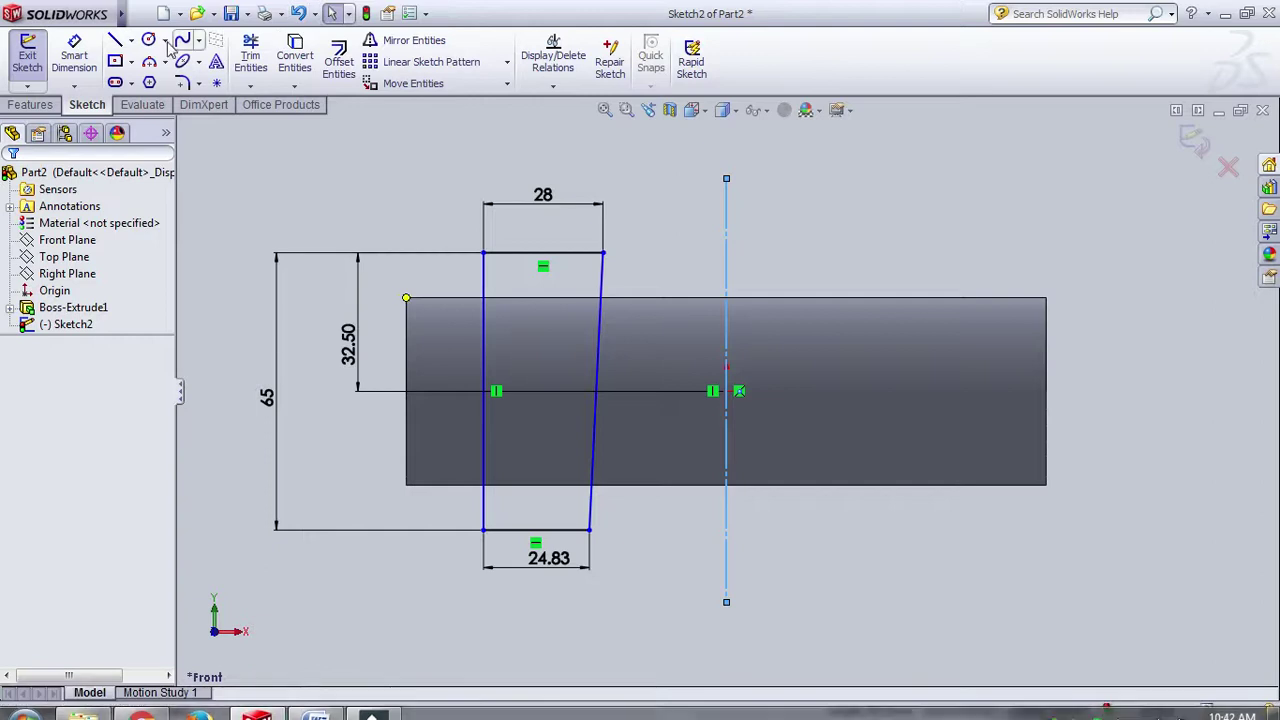
{"action": "left_click", "coordinate": [85, 52]}
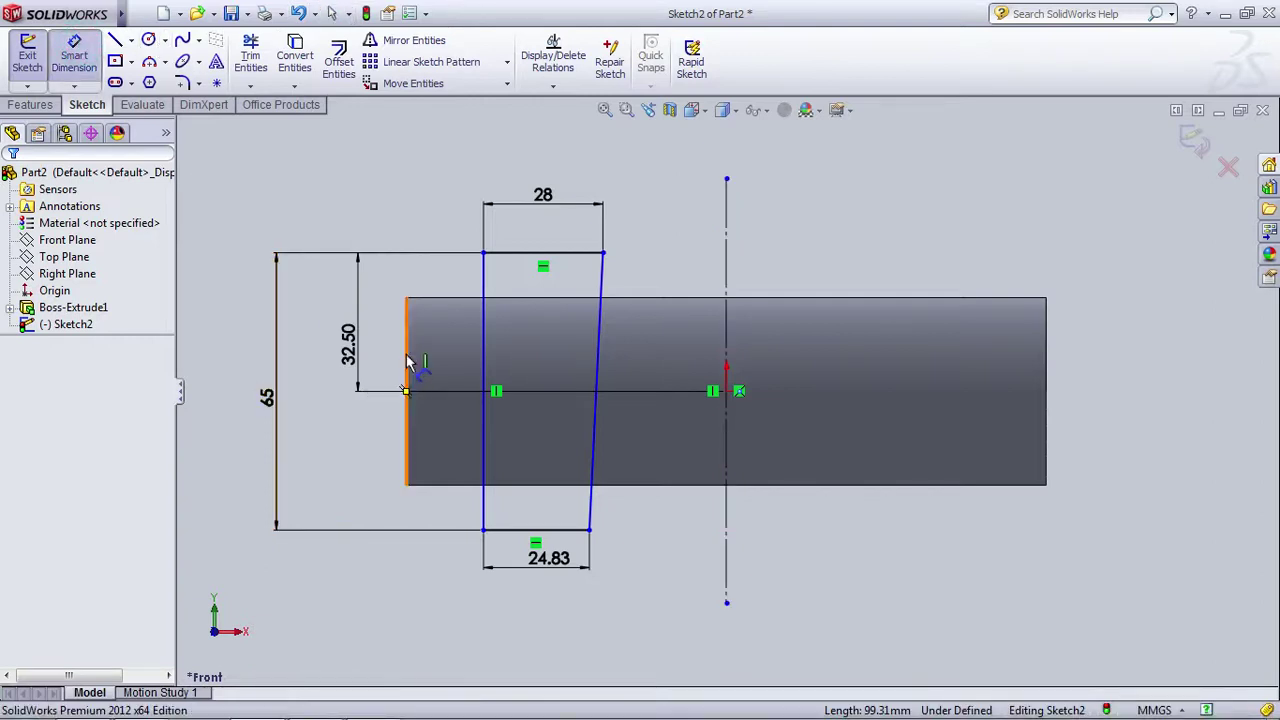
{"action": "left_click", "coordinate": [406, 352]}
{"action": "left_click", "coordinate": [486, 357]}
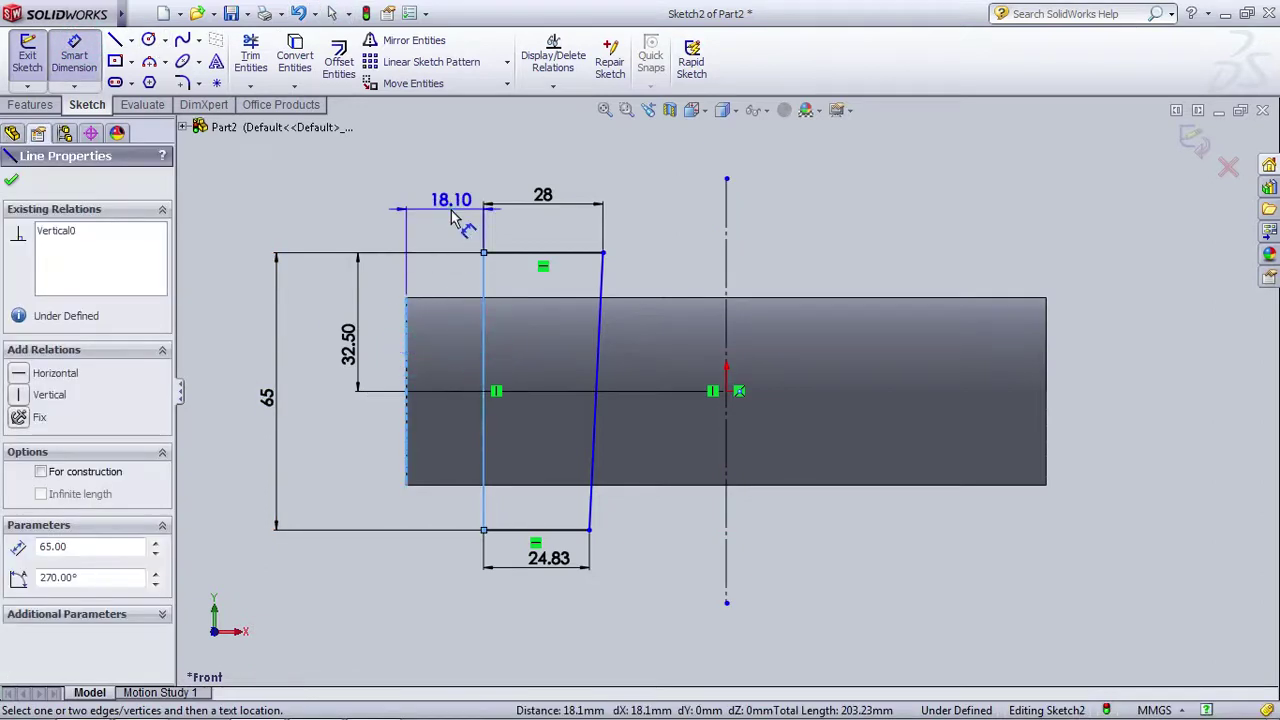
{"action": "left_click", "coordinate": [453, 208]}
{"action": "type", "text": "25"}
{"action": "key", "text": "Return"}
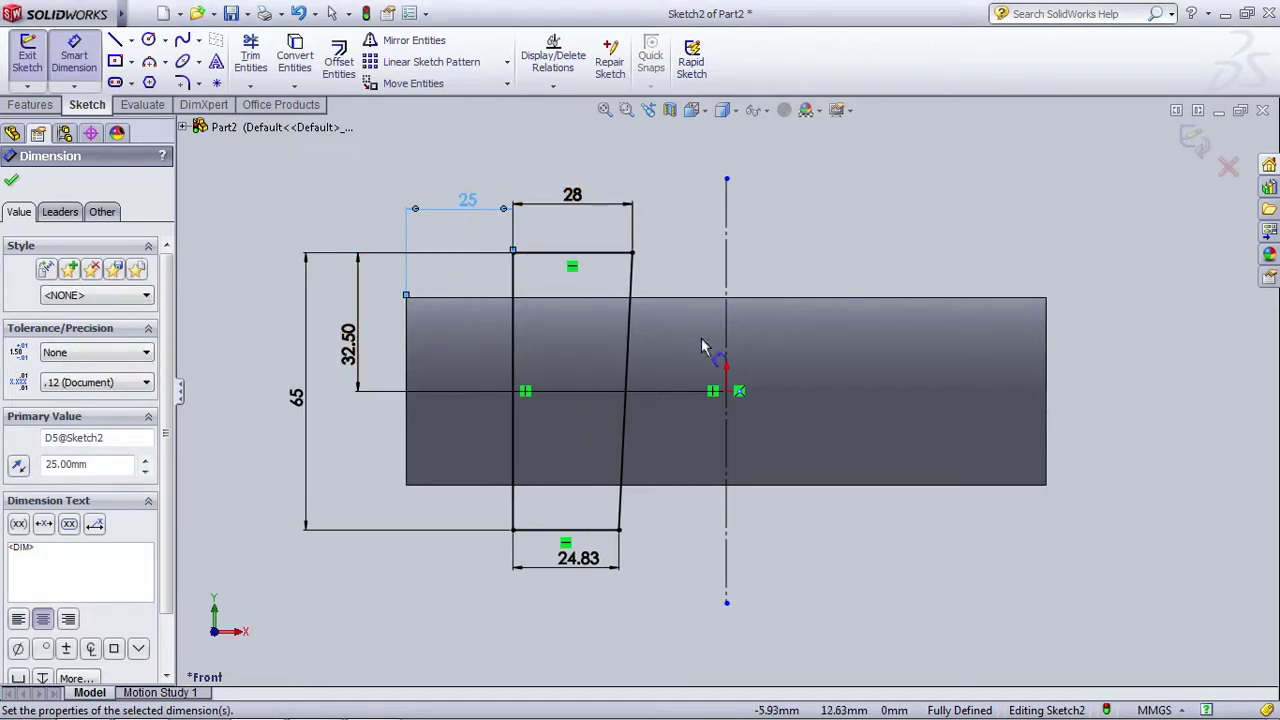
Step: Mirror the four lines of the tapered cotter profile about the vertical construction line, keeping the original
{"action": "left_click", "coordinate": [390, 46]}
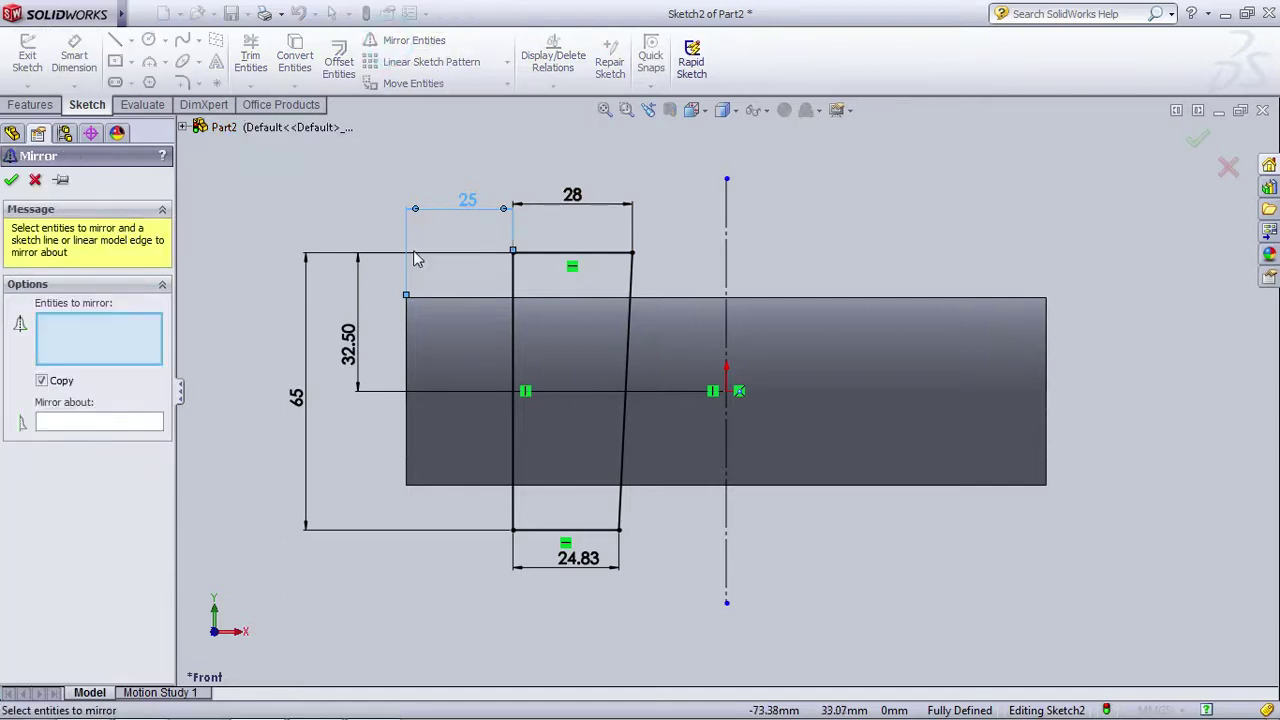
{"action": "left_click", "coordinate": [532, 257]}
{"action": "left_click", "coordinate": [515, 288]}
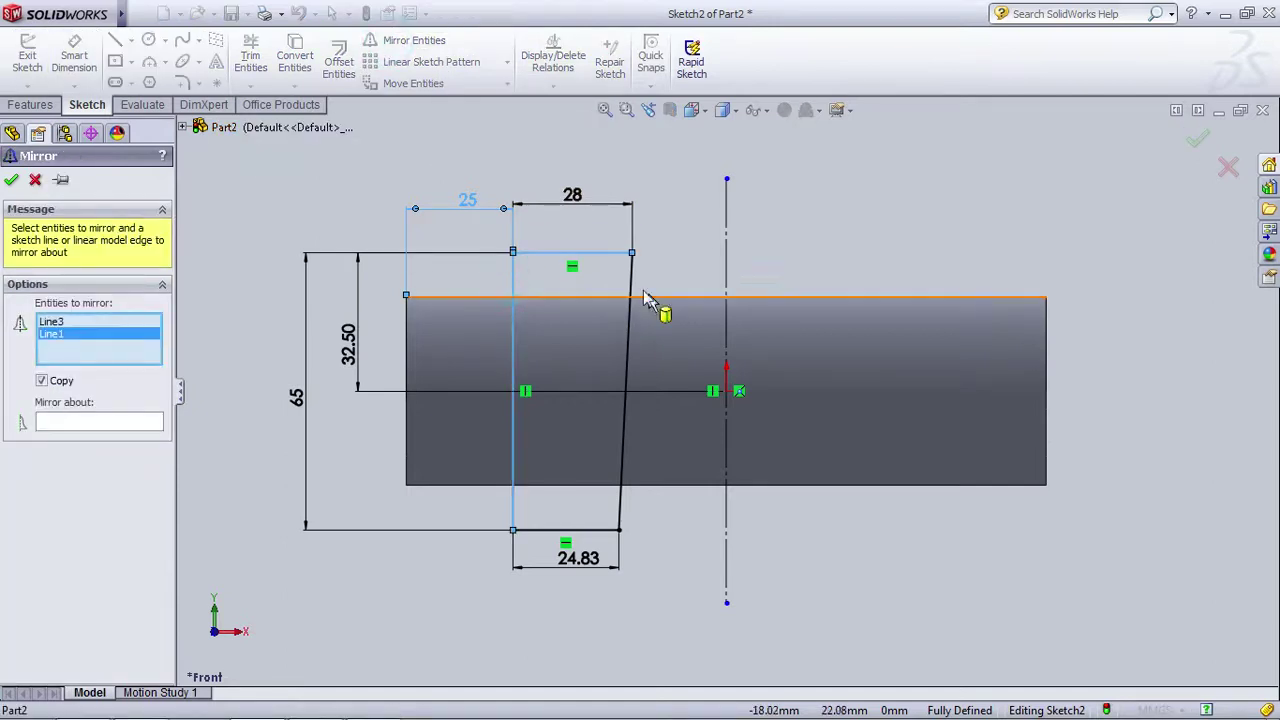
{"action": "left_click", "coordinate": [632, 292]}
{"action": "left_click", "coordinate": [540, 530]}
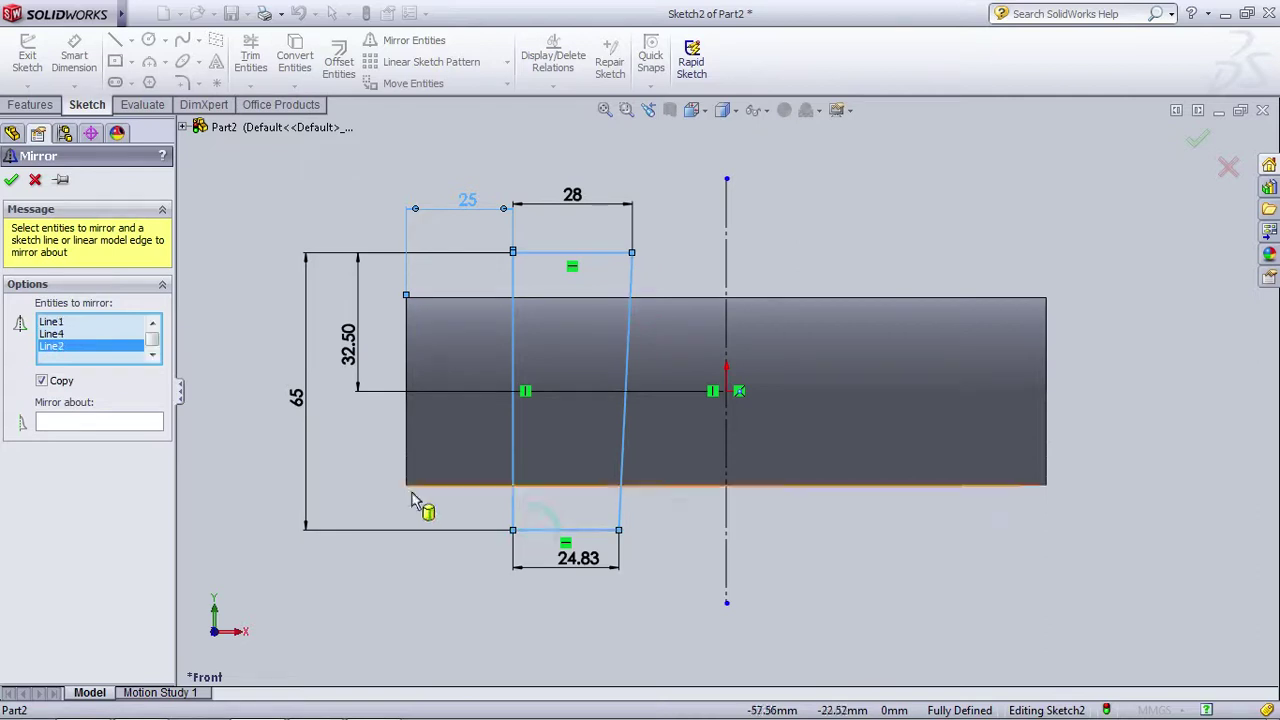
{"action": "left_click", "coordinate": [76, 422]}
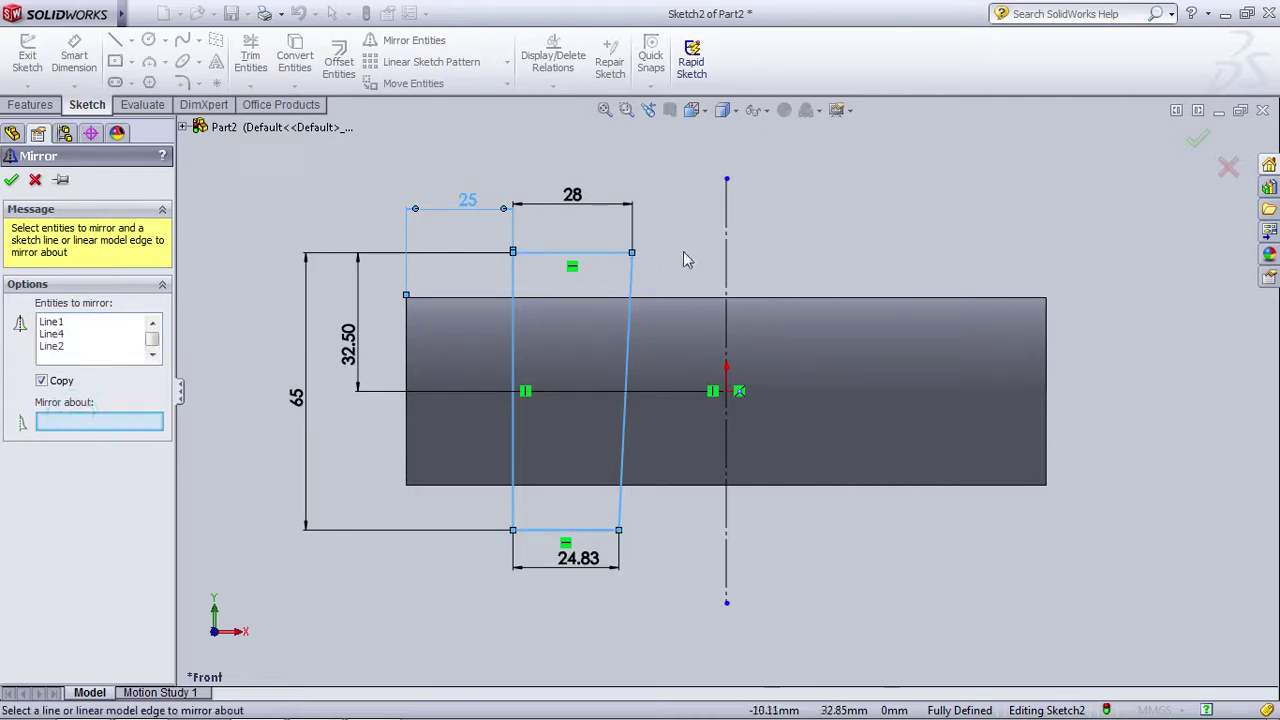
{"action": "left_click", "coordinate": [727, 214]}
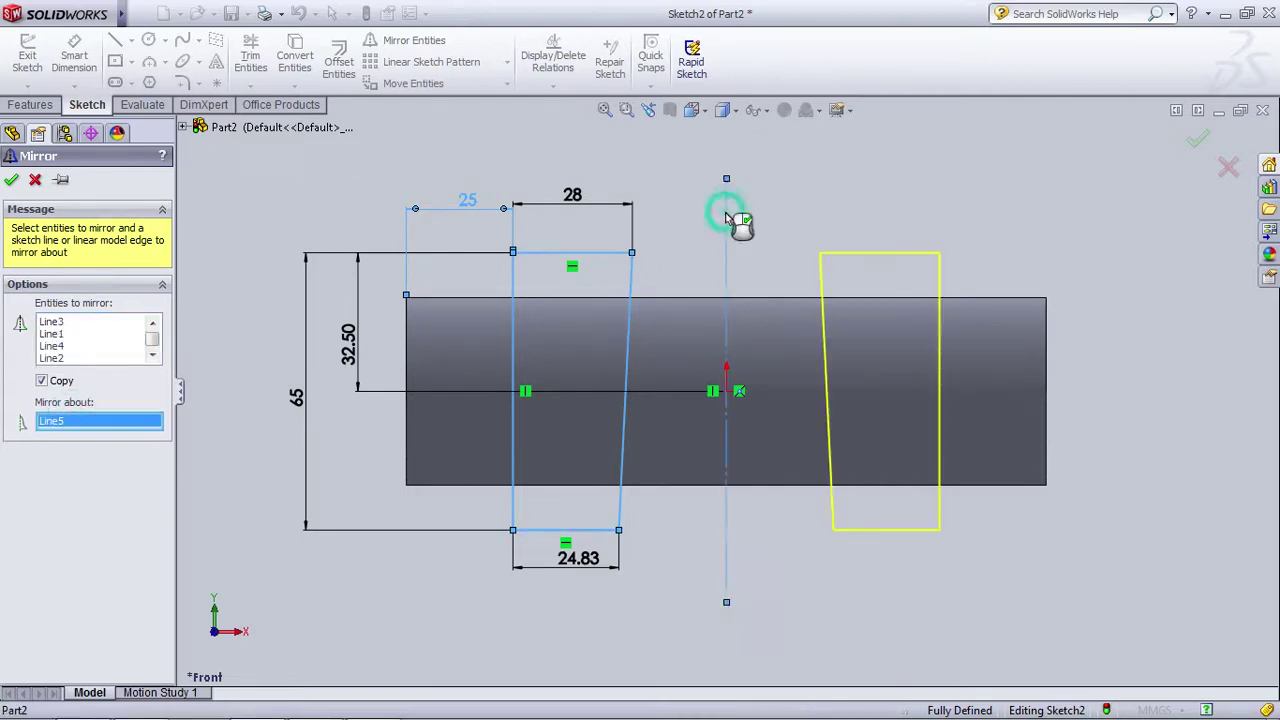
{"action": "left_click", "coordinate": [11, 180]}
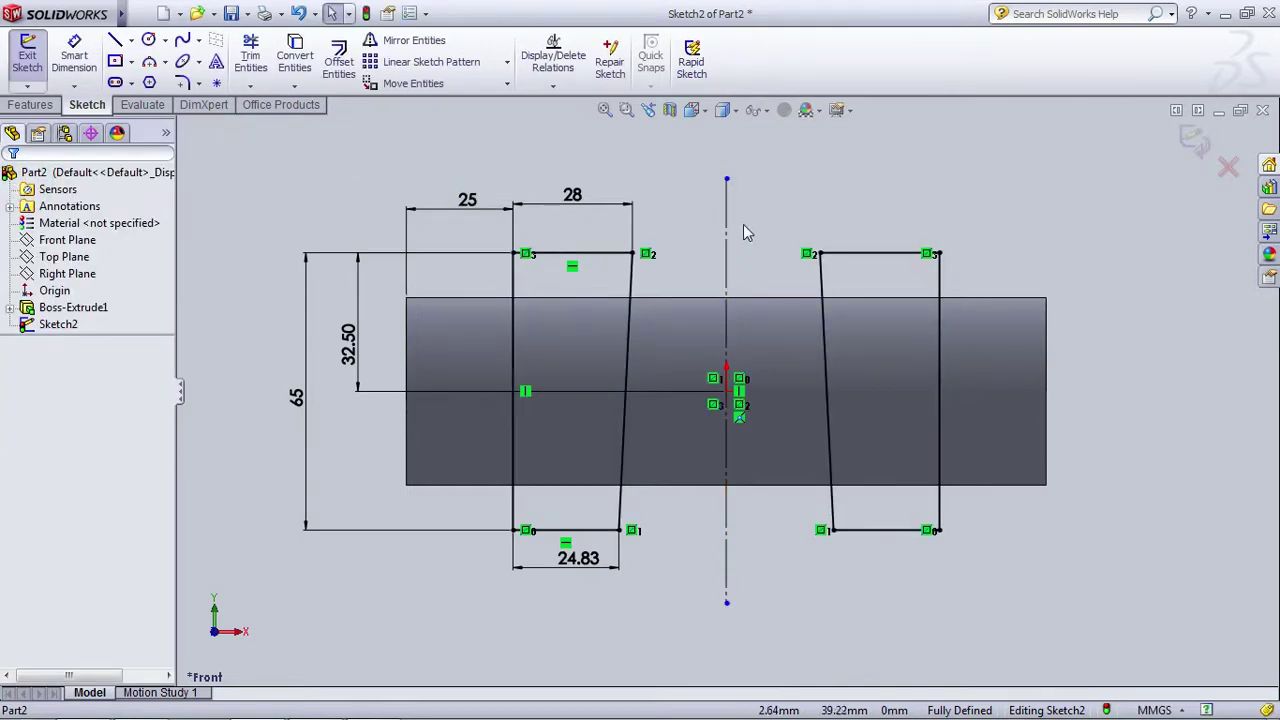
Step: Exit the sketch and cut both tapered profiles through the sleeve with a Mid Plane Extruded Cut of 6 mm
{"action": "mouse_move", "coordinate": [934, 189]}
{"action": "middle_mouse_down"}
{"action": "mouse_move", "coordinate": [951, 437]}
{"action": "mouse_move", "coordinate": [969, 340]}
{"action": "mouse_move", "coordinate": [826, 200]}
{"action": "mouse_move", "coordinate": [920, 197]}
{"action": "middle_mouse_up"}
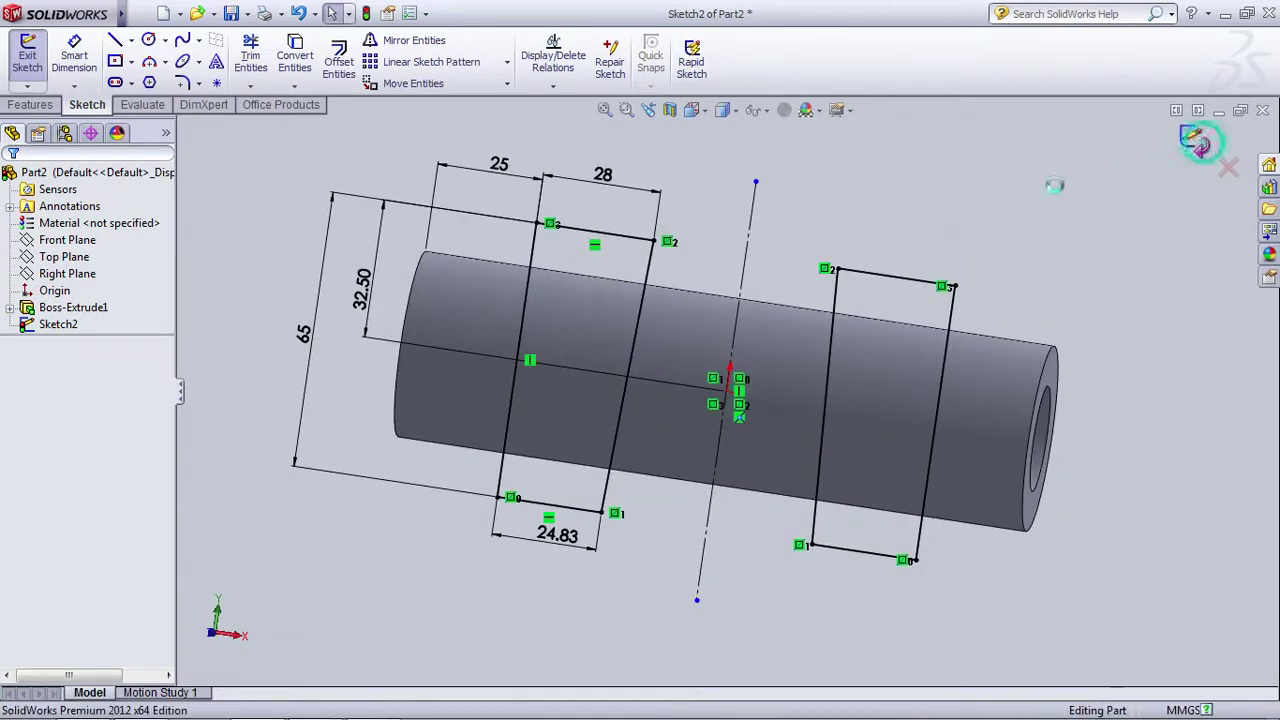
{"action": "left_click", "coordinate": [1198, 142]}
{"action": "left_click", "coordinate": [271, 60]}
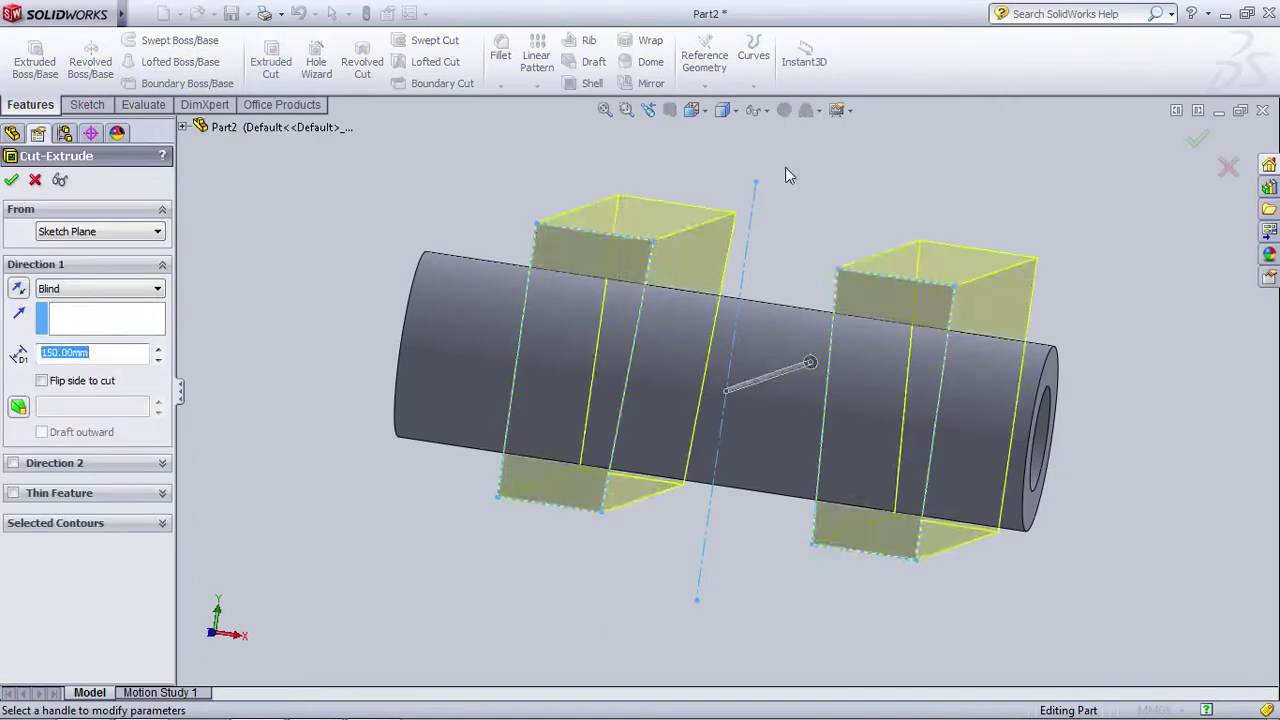
{"action": "left_click", "coordinate": [75, 290]}
{"action": "left_click", "coordinate": [70, 390]}
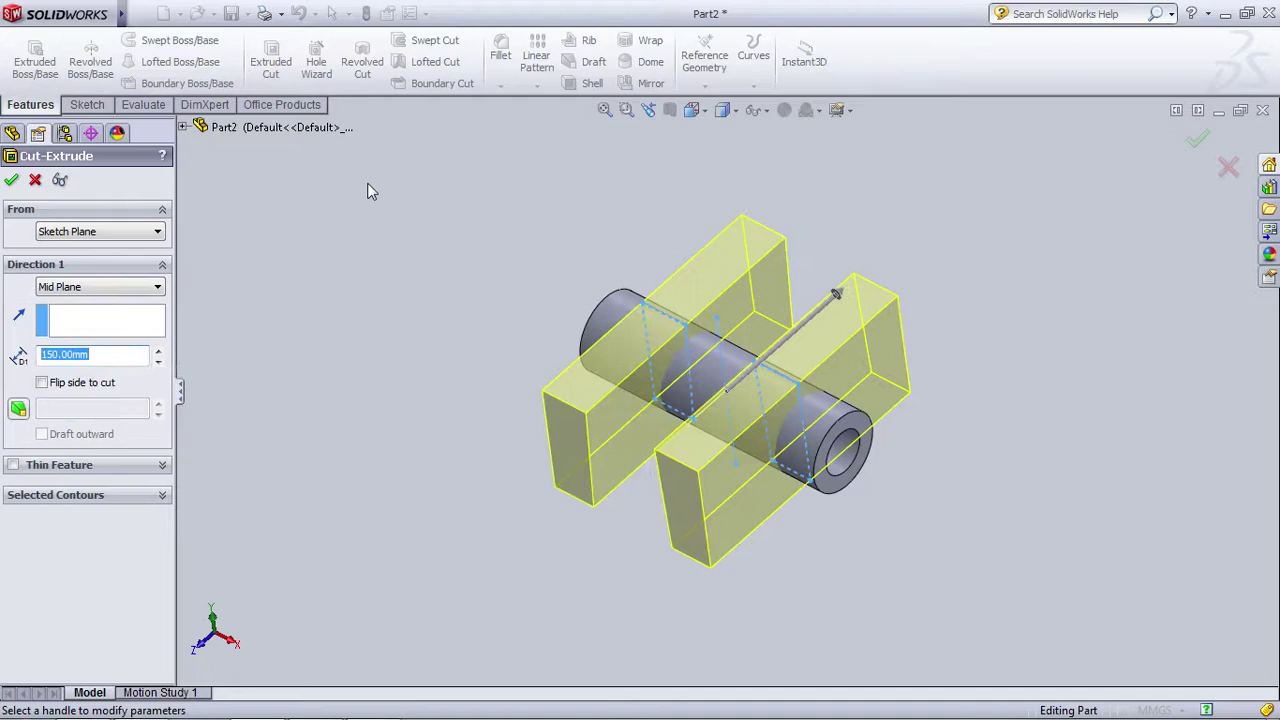
{"action": "type", "text": "6"}
{"action": "key", "text": "Return"}
{"action": "middle_click_drag", "start_coordinate": [434, 204], "coordinate": [450, 320]}
{"action": "scroll", "coordinate": [624, 290], "scroll_direction": "down", "scroll_amount": 4}
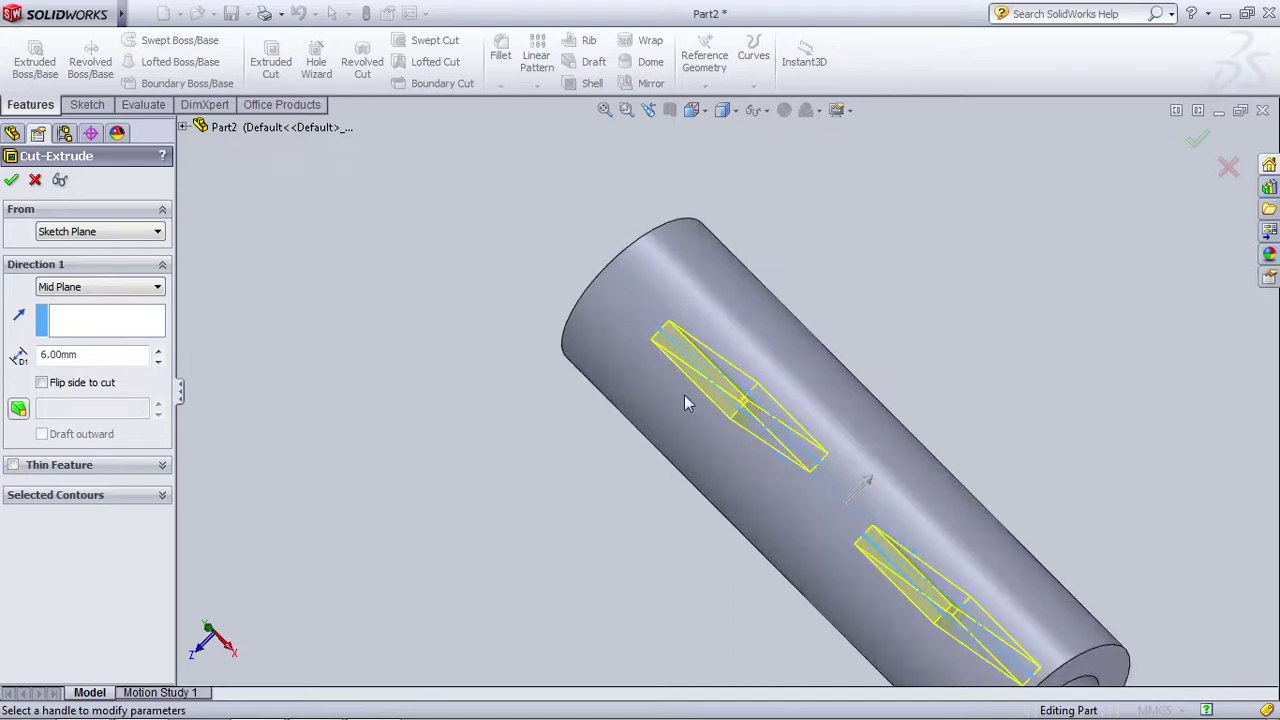
{"action": "middle_click_drag", "start_coordinate": [516, 665], "coordinate": [654, 303]}
{"action": "left_click", "coordinate": [11, 181]}
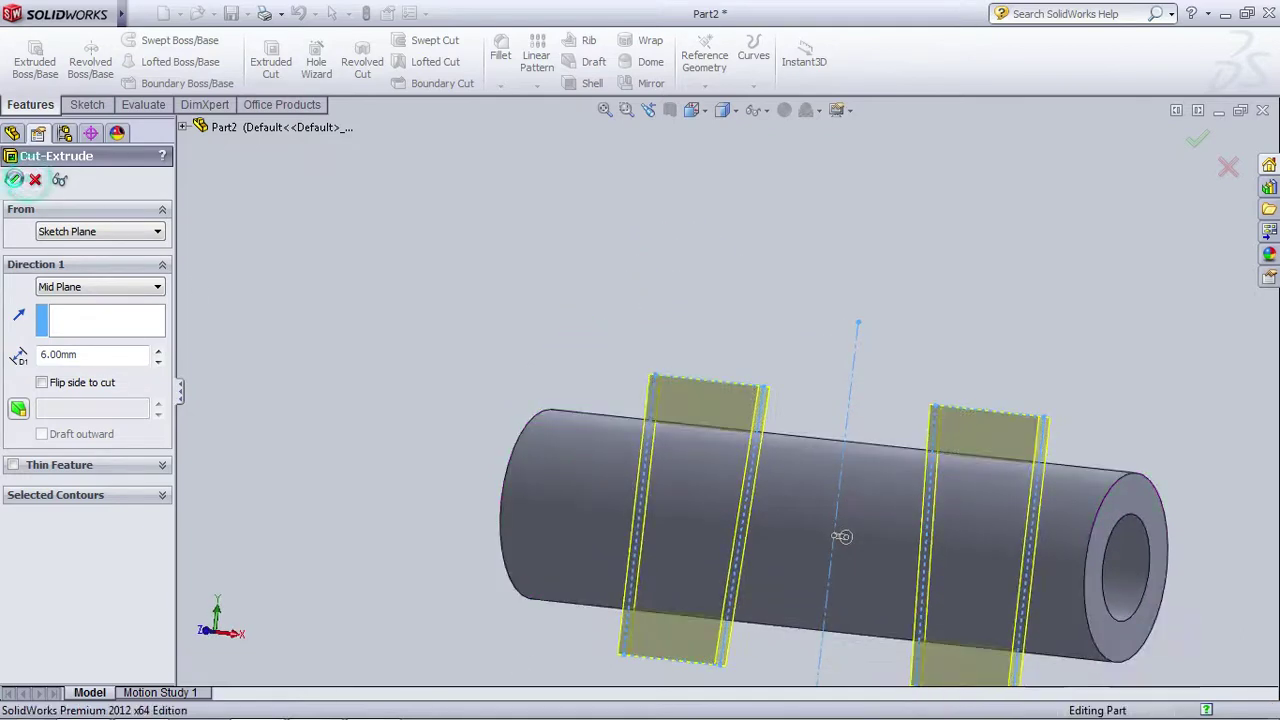
{"action": "scroll", "coordinate": [561, 336], "scroll_direction": "up", "scroll_amount": 3}
{"action": "middle_click_drag", "start_coordinate": [531, 257], "coordinate": [708, 386]}
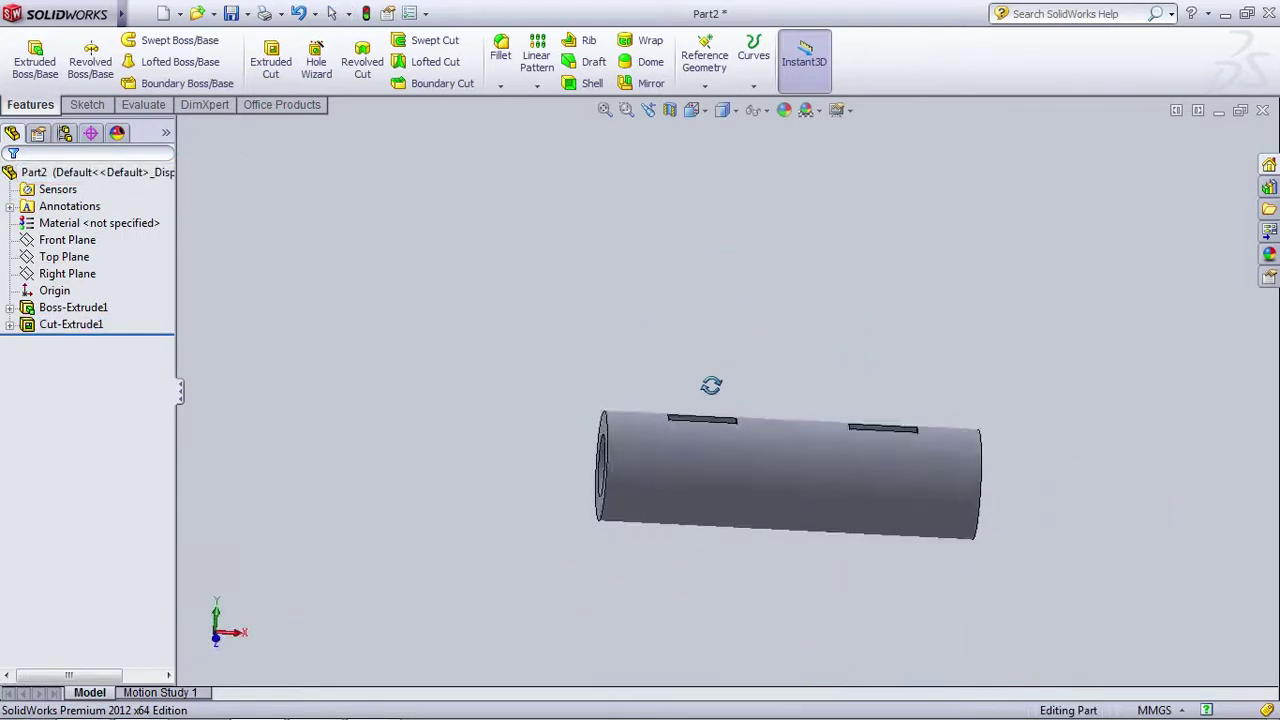
Step: Save the part as sleeve in a new folder named s&c joint inside the Documents library
{"action": "left_click", "coordinate": [138, 14]}
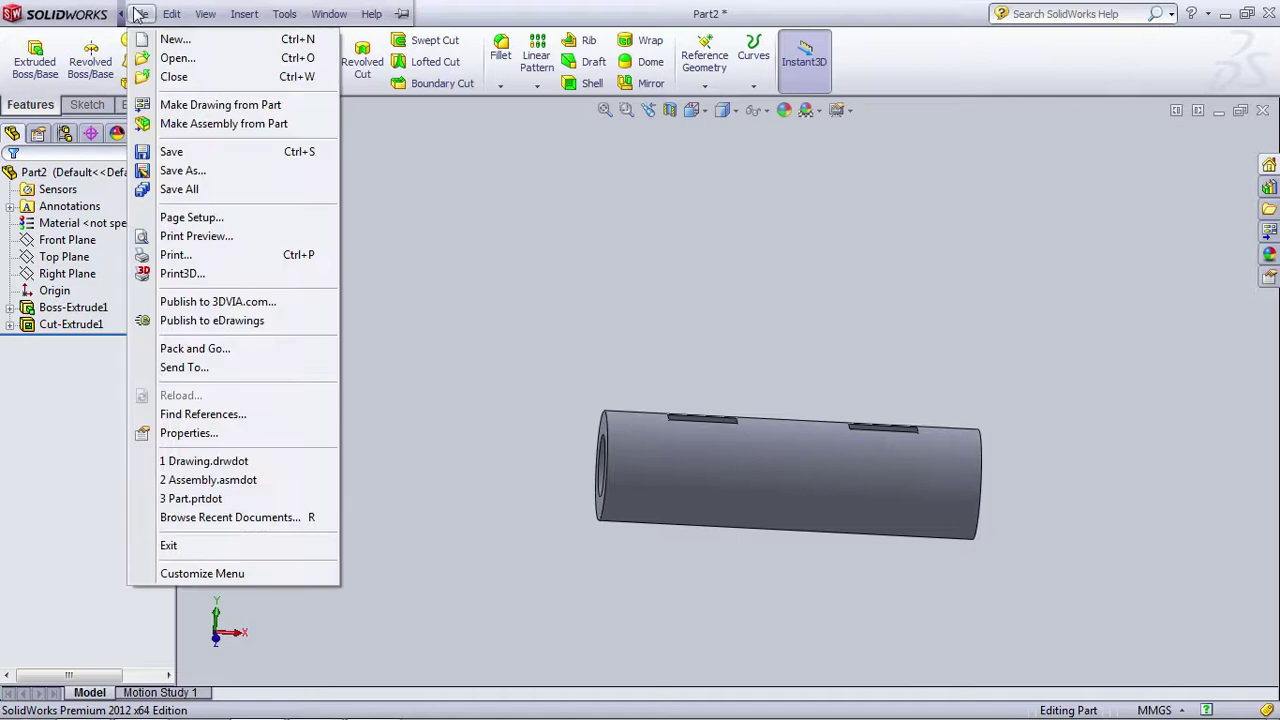
{"action": "left_click", "coordinate": [171, 153]}
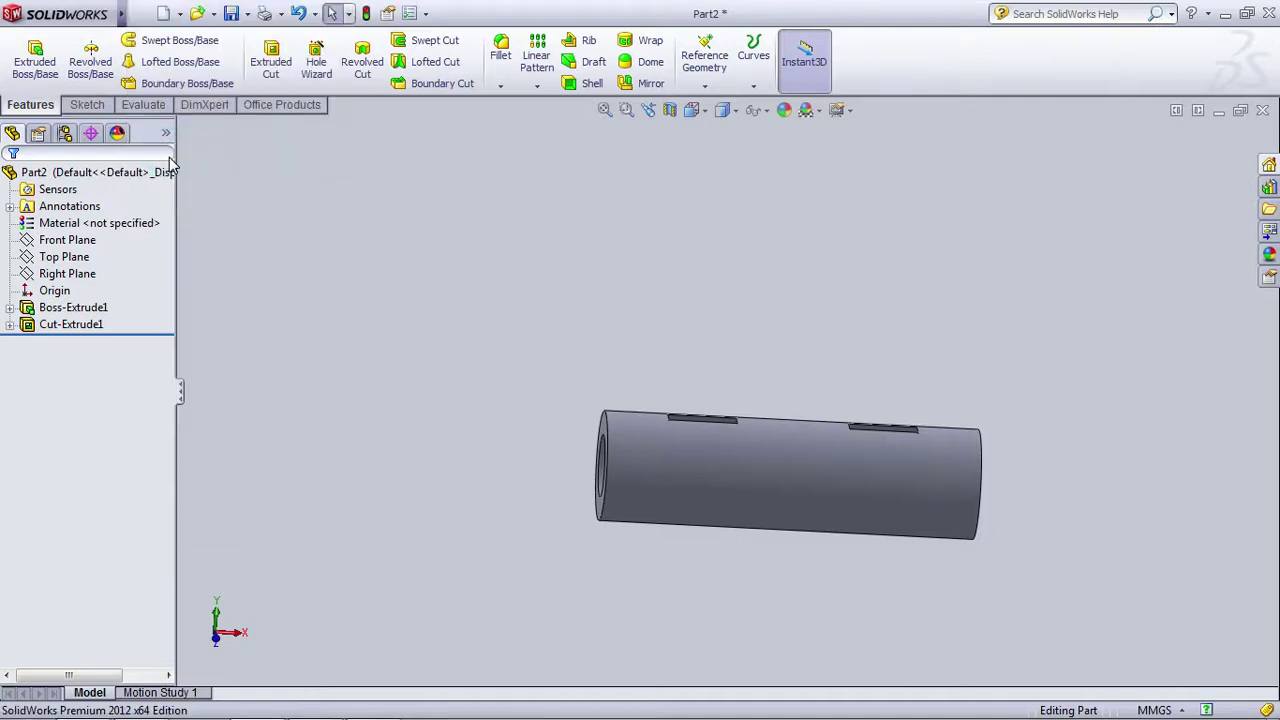
{"action": "left_click", "coordinate": [415, 333]}
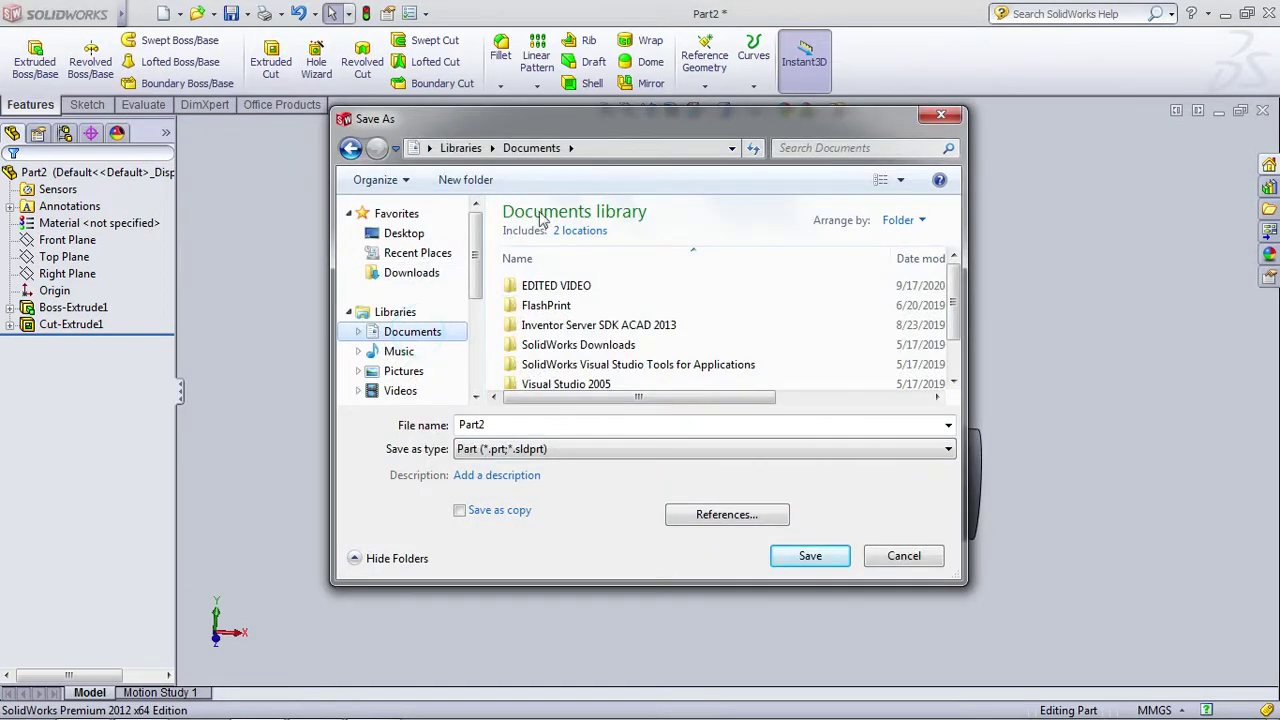
{"action": "left_click", "coordinate": [465, 180]}
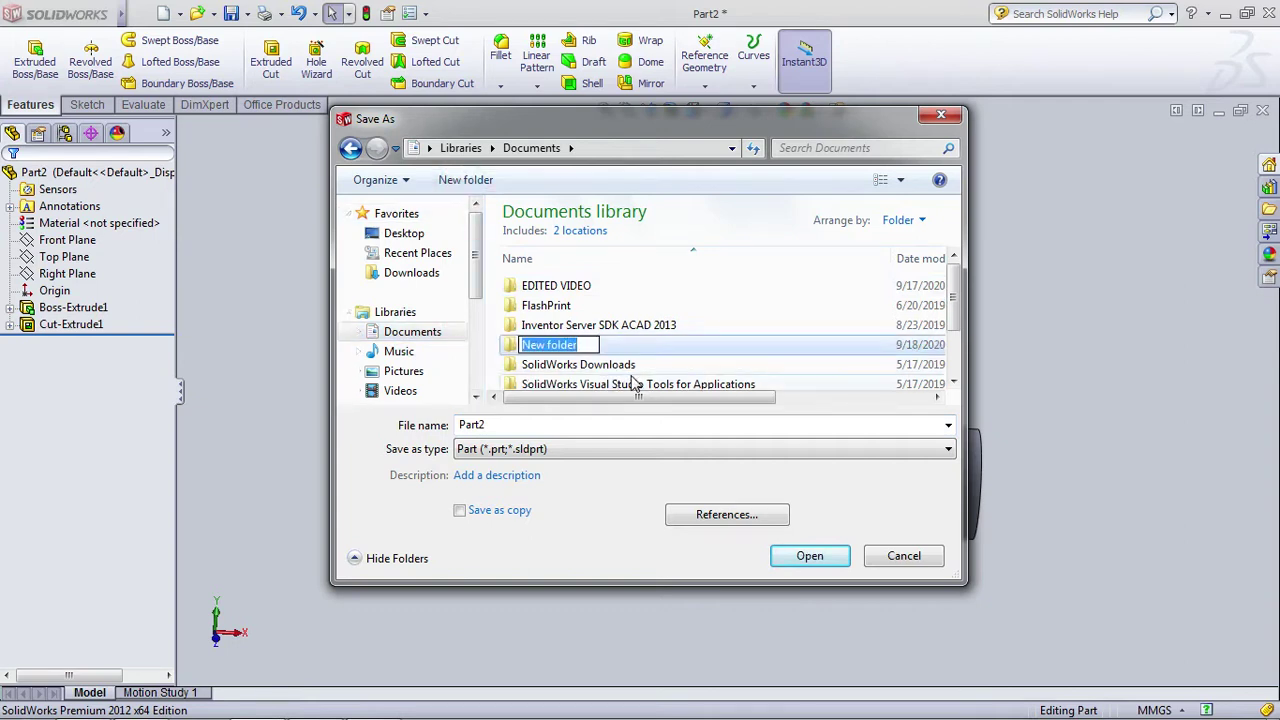
{"action": "type", "text": "s"}
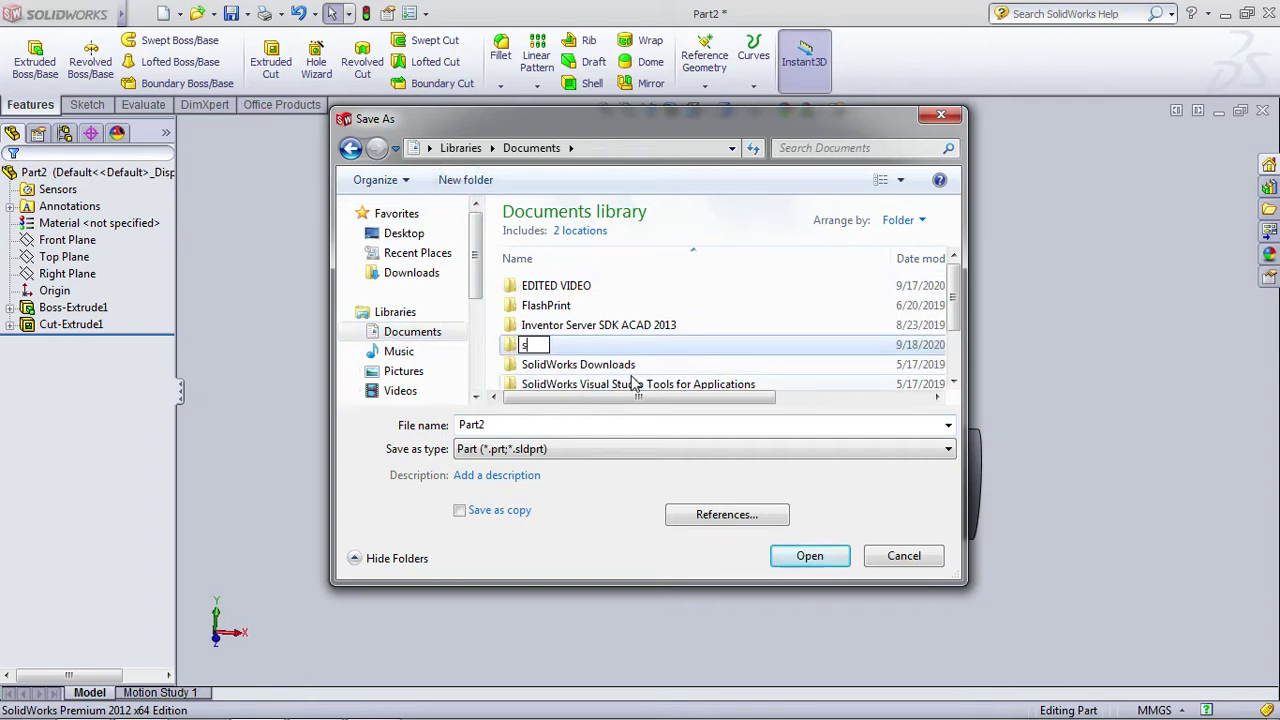
{"action": "type", "text": "&c joint"}
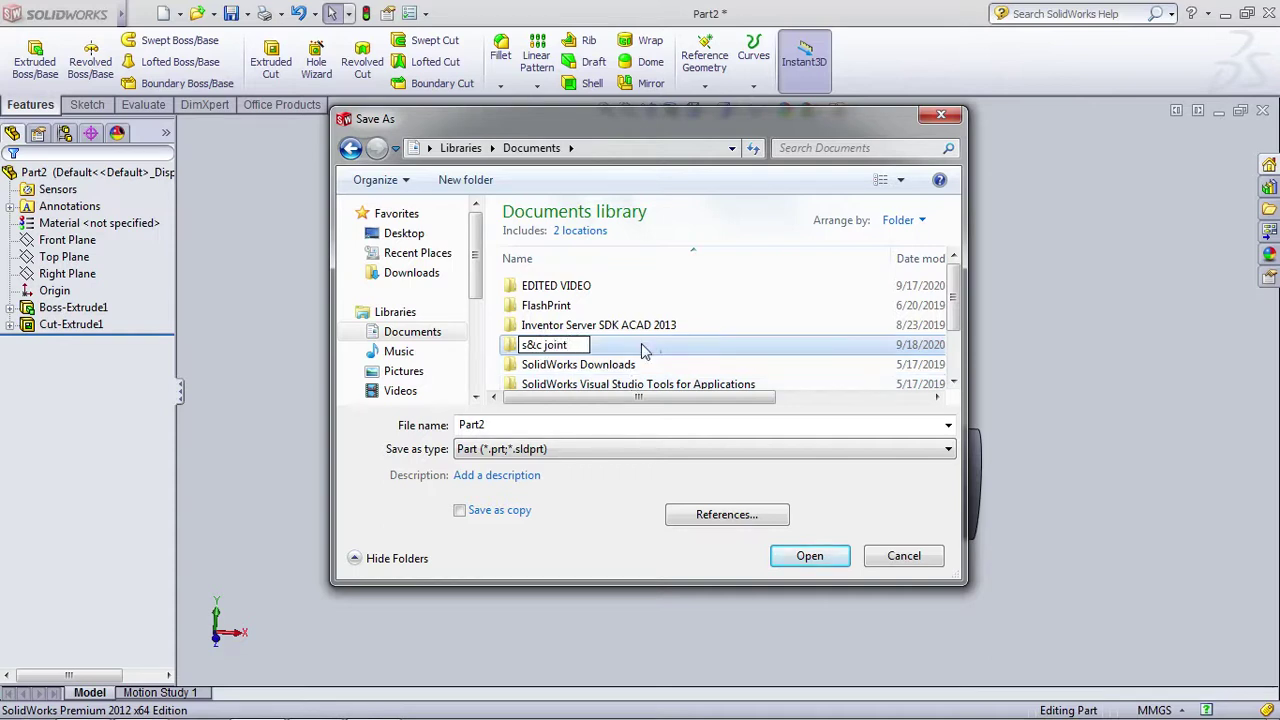
{"action": "double_click", "coordinate": [645, 344]}
{"action": "double_click", "coordinate": [533, 428]}
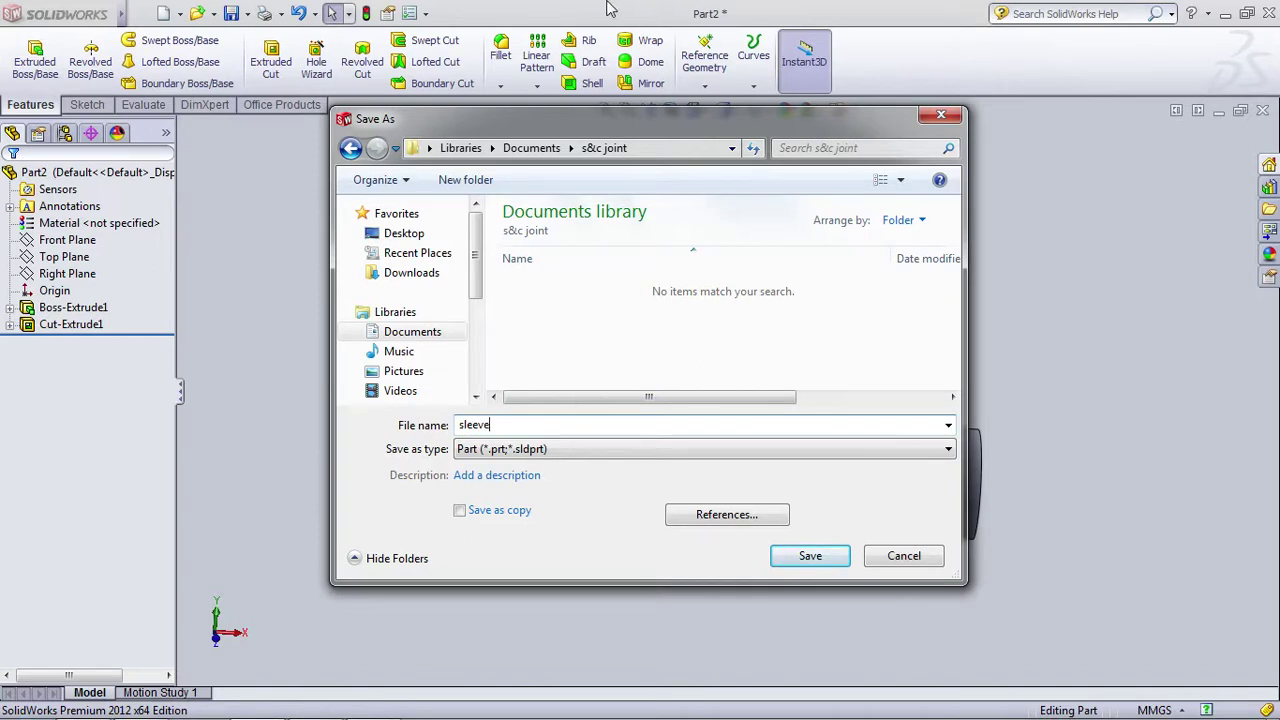
{"action": "left_click", "coordinate": [809, 555]}
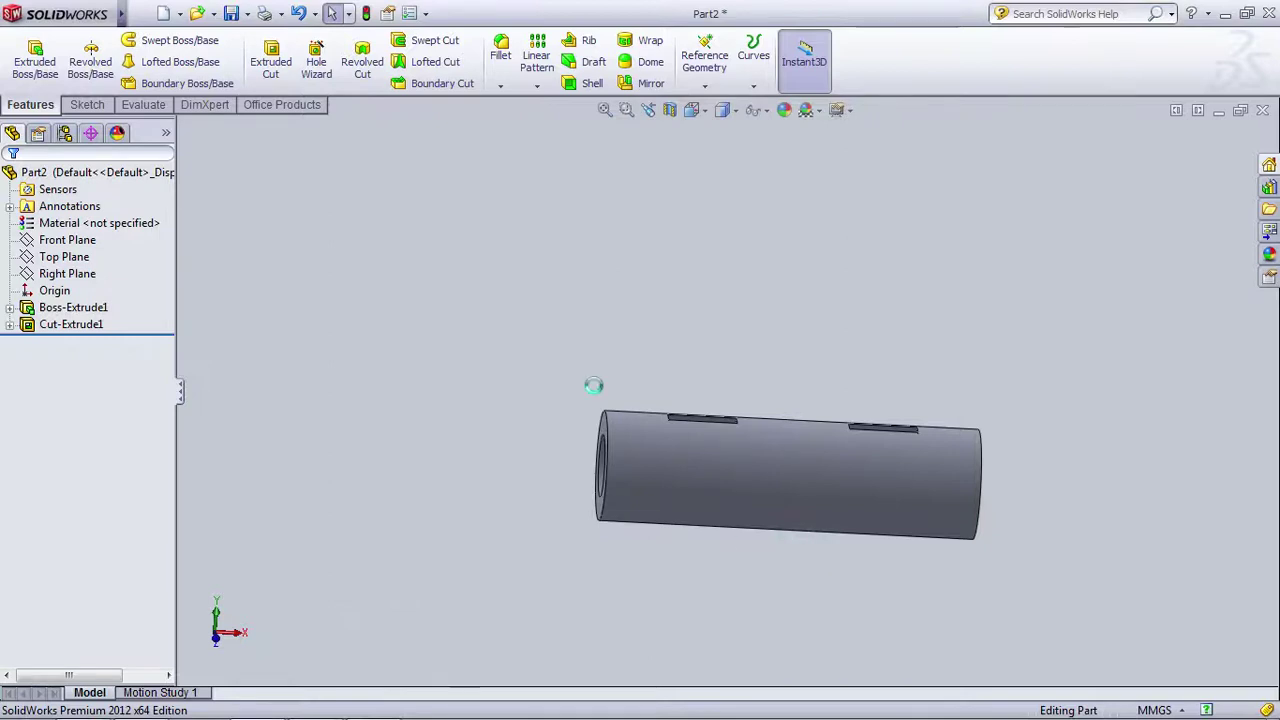
Step: Create a new blank part document for the next component of the joint
{"action": "left_click", "coordinate": [137, 14]}
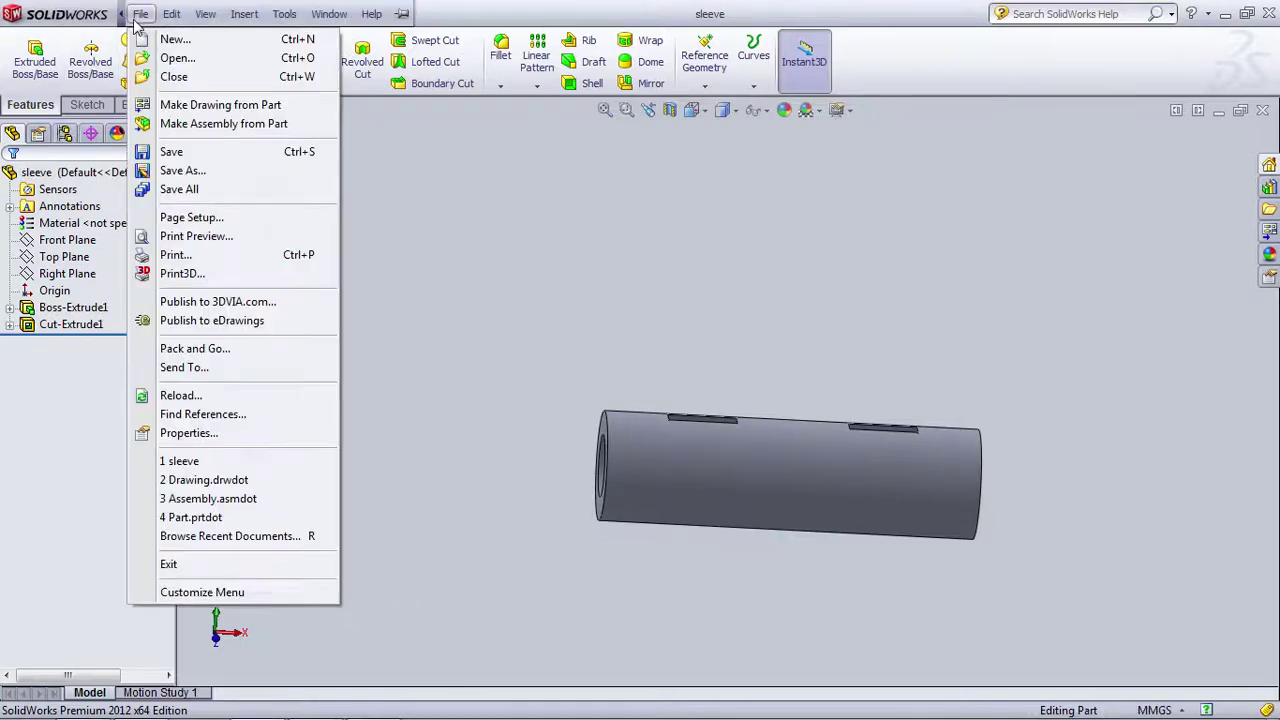
{"action": "left_click", "coordinate": [172, 39]}
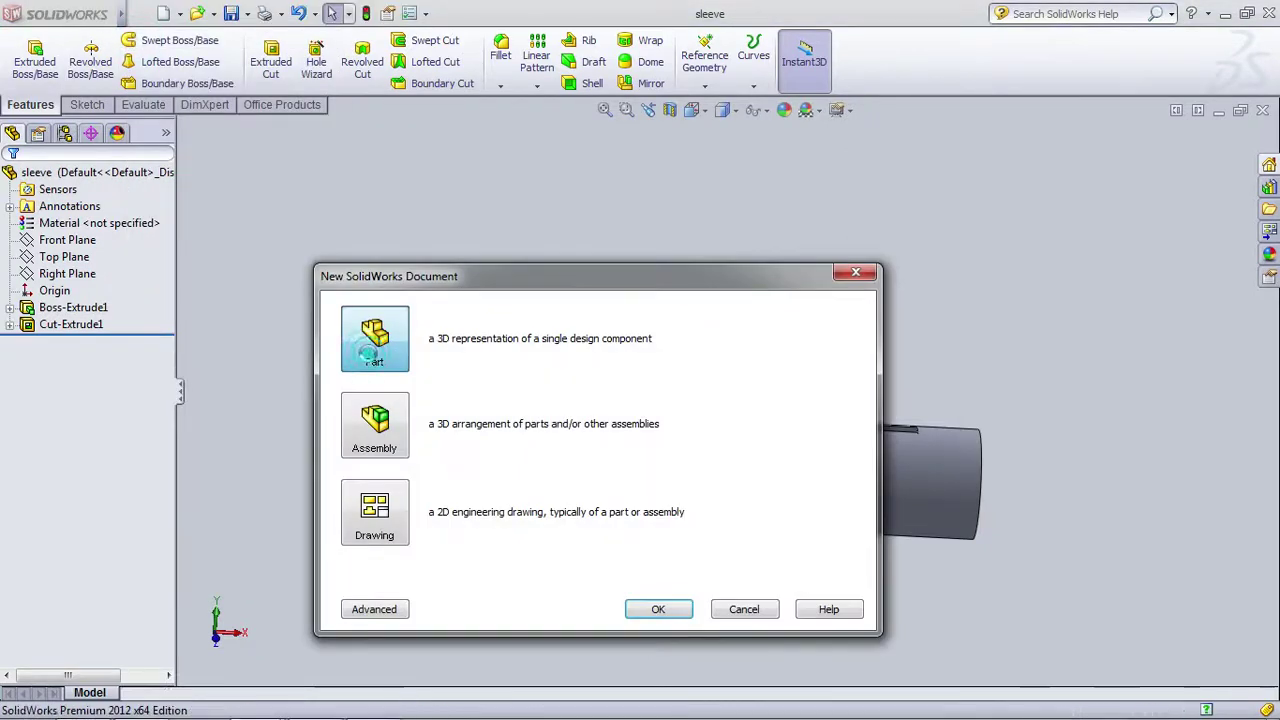
{"action": "double_click", "coordinate": [370, 355]}
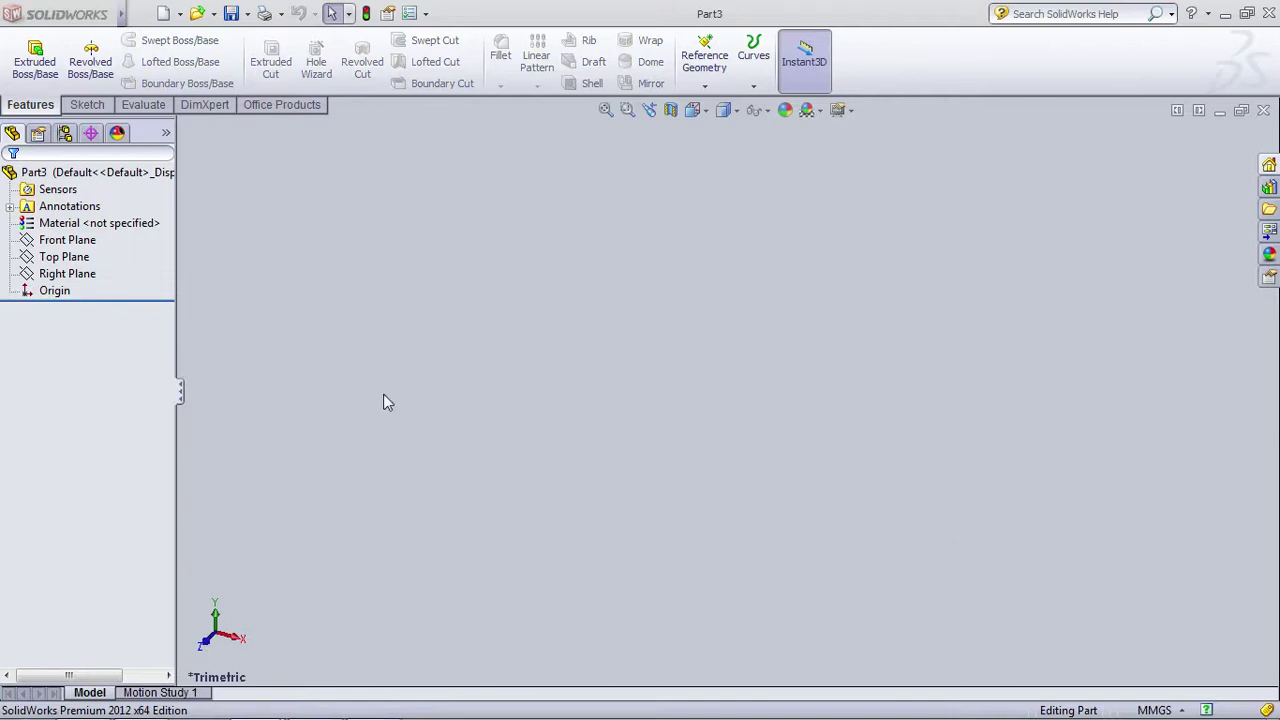
{"action": "mouse_move", "coordinate": [230, 712]}
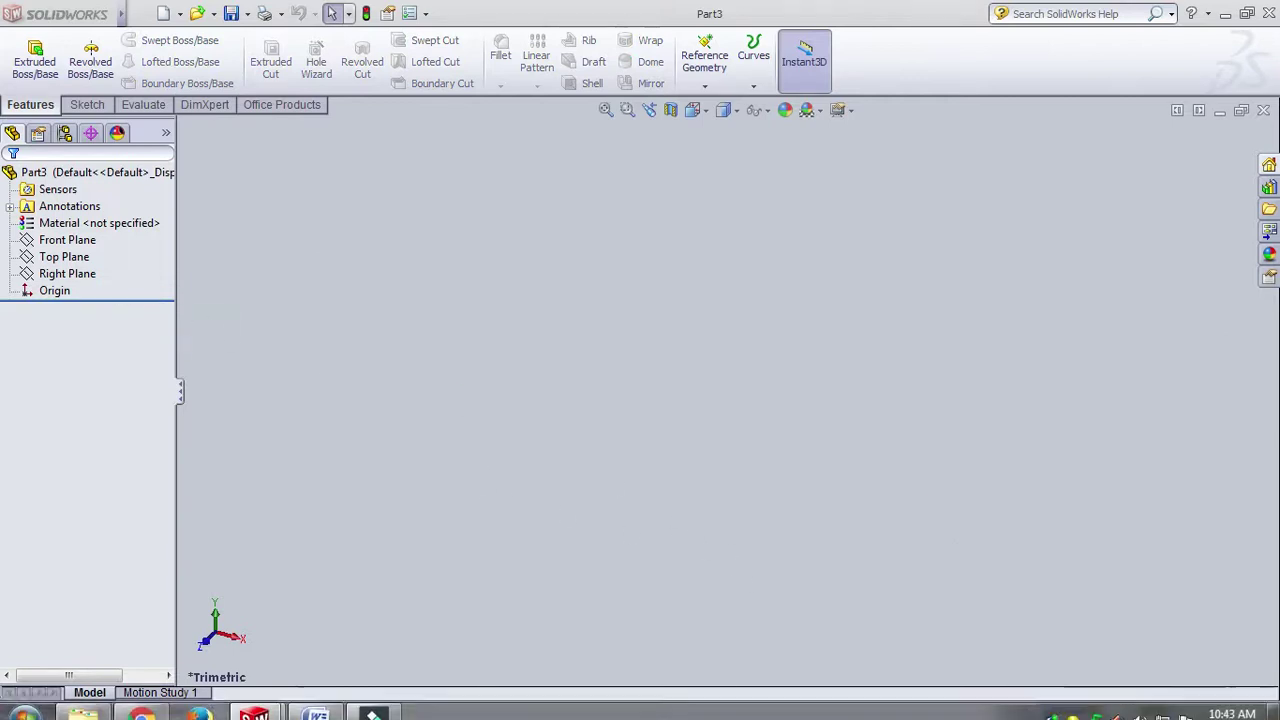
Step: Consult the connecting rod drawing in Word, return to Part3 in SolidWorks and sketch a circle about 128 mm in diameter at the Right Plane's origin
{"action": "left_click", "coordinate": [315, 702]}
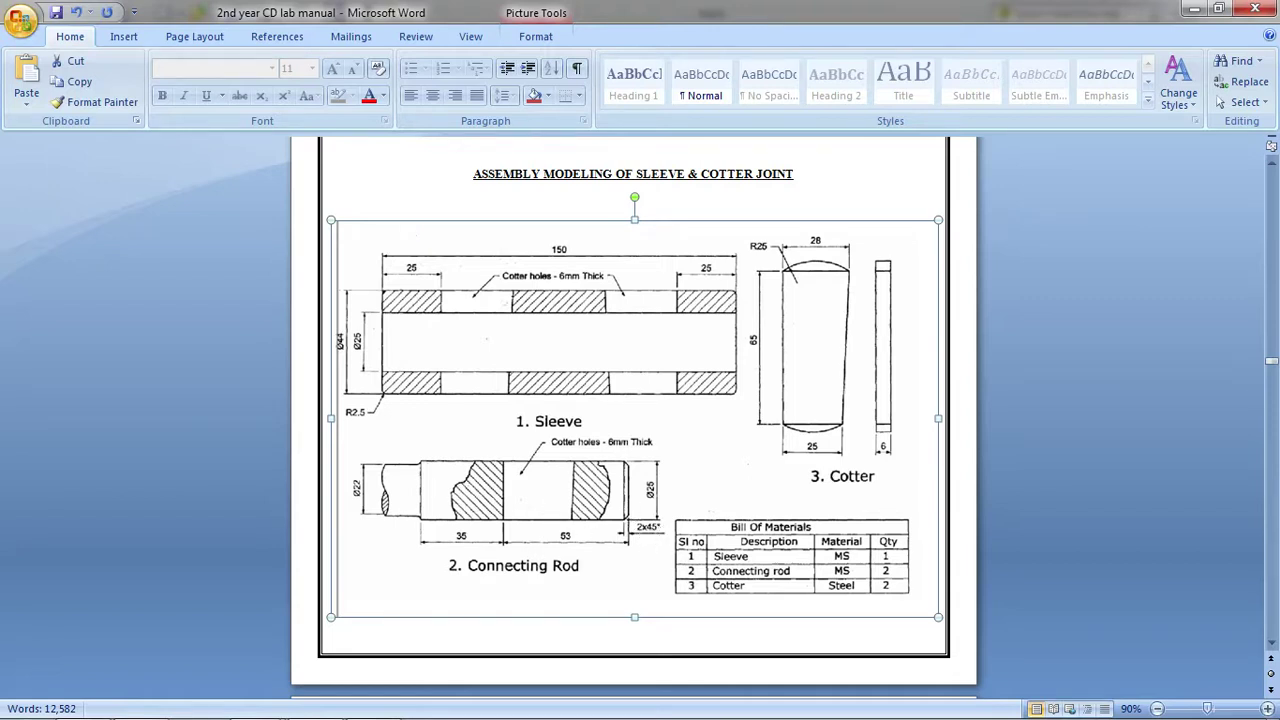
{"action": "mouse_move", "coordinate": [291, 706]}
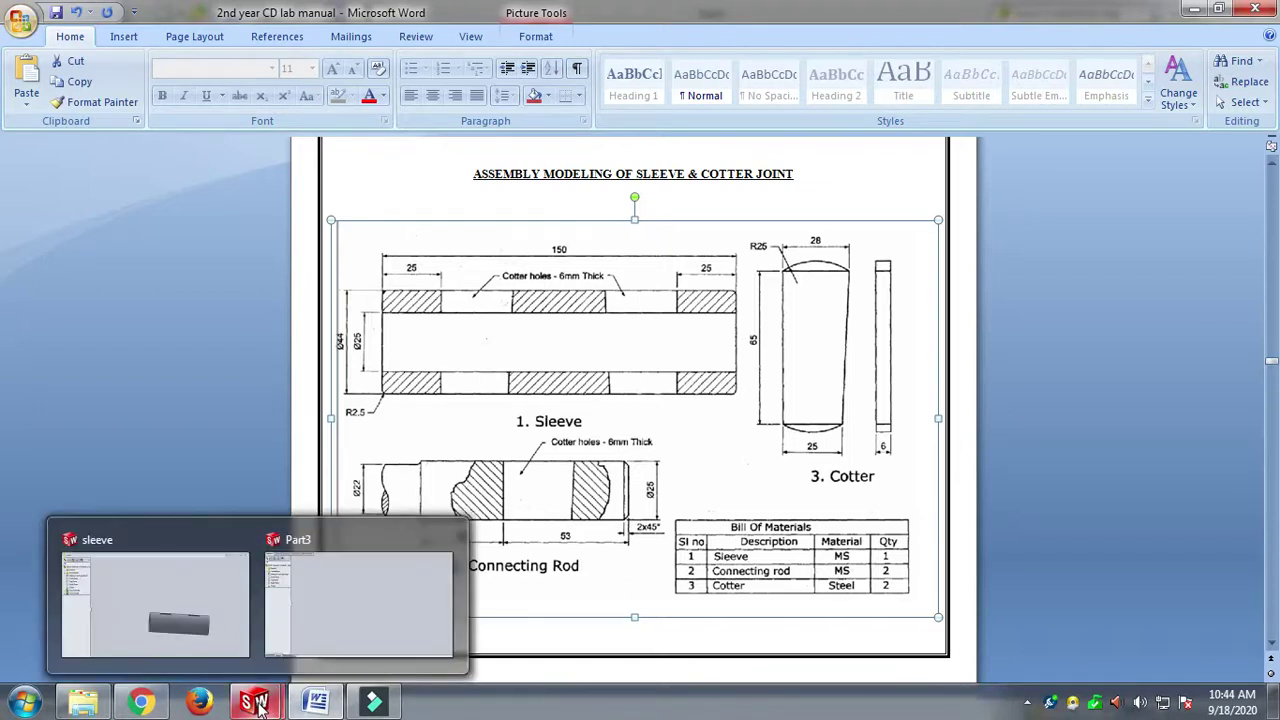
{"action": "left_click", "coordinate": [320, 595]}
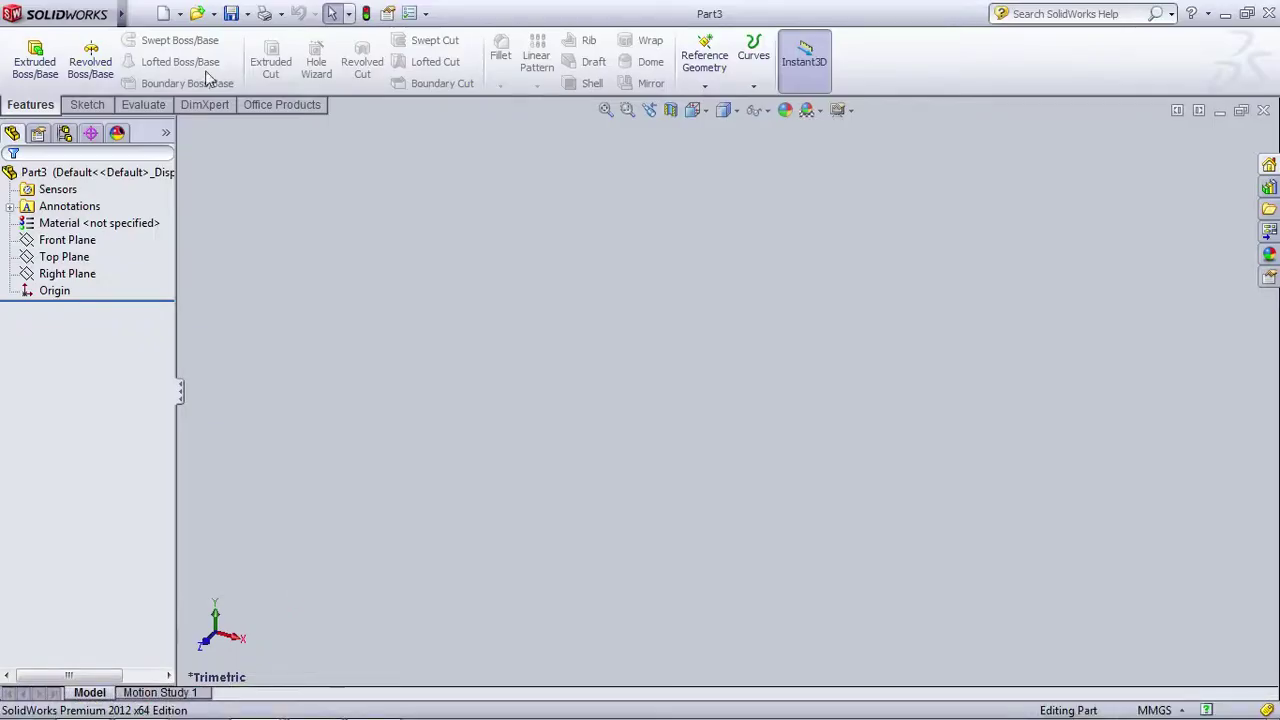
{"action": "left_click", "coordinate": [87, 104]}
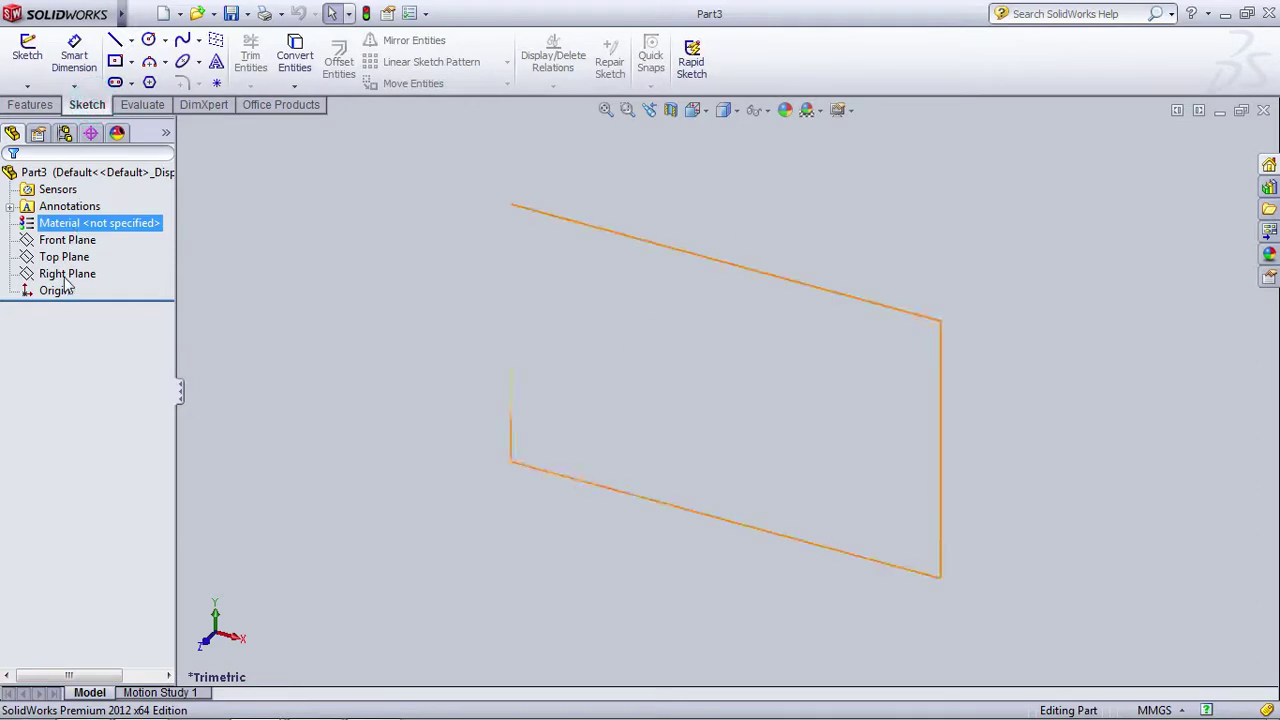
{"action": "left_click", "coordinate": [66, 276]}
{"action": "left_click", "coordinate": [79, 251]}
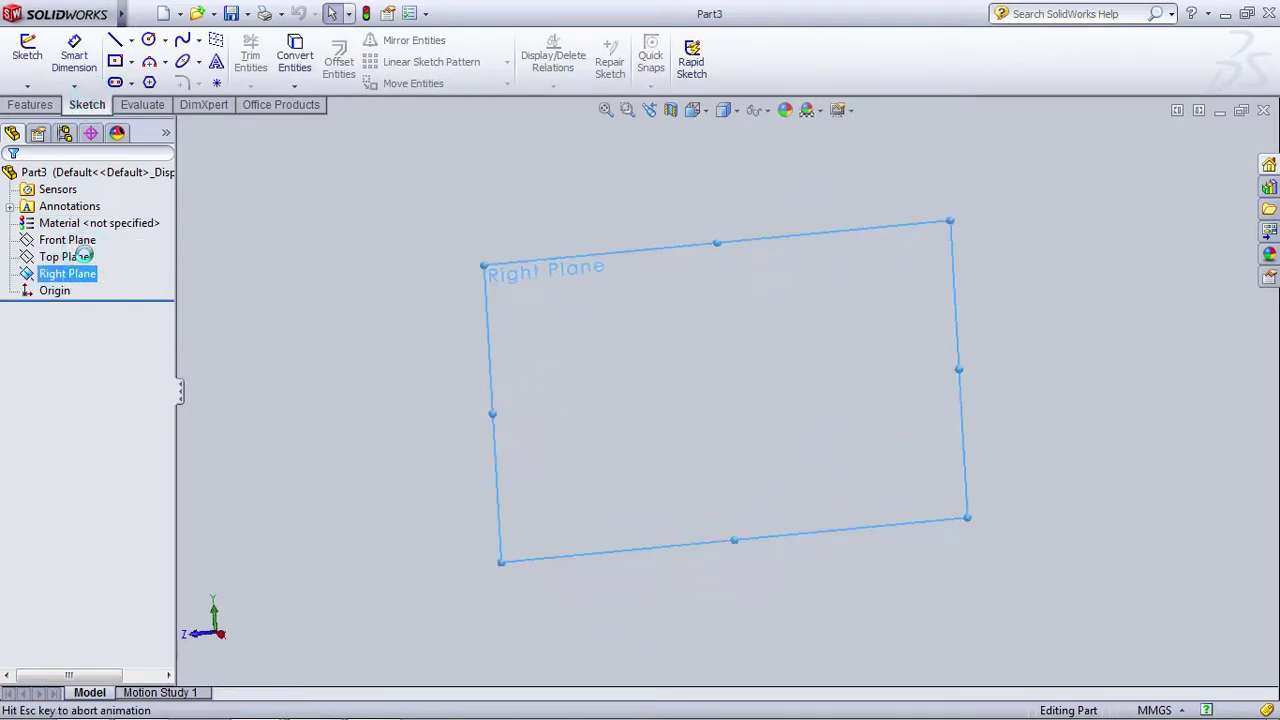
{"action": "left_click", "coordinate": [148, 40]}
{"action": "left_click", "coordinate": [727, 391]}
{"action": "left_click", "coordinate": [897, 405]}
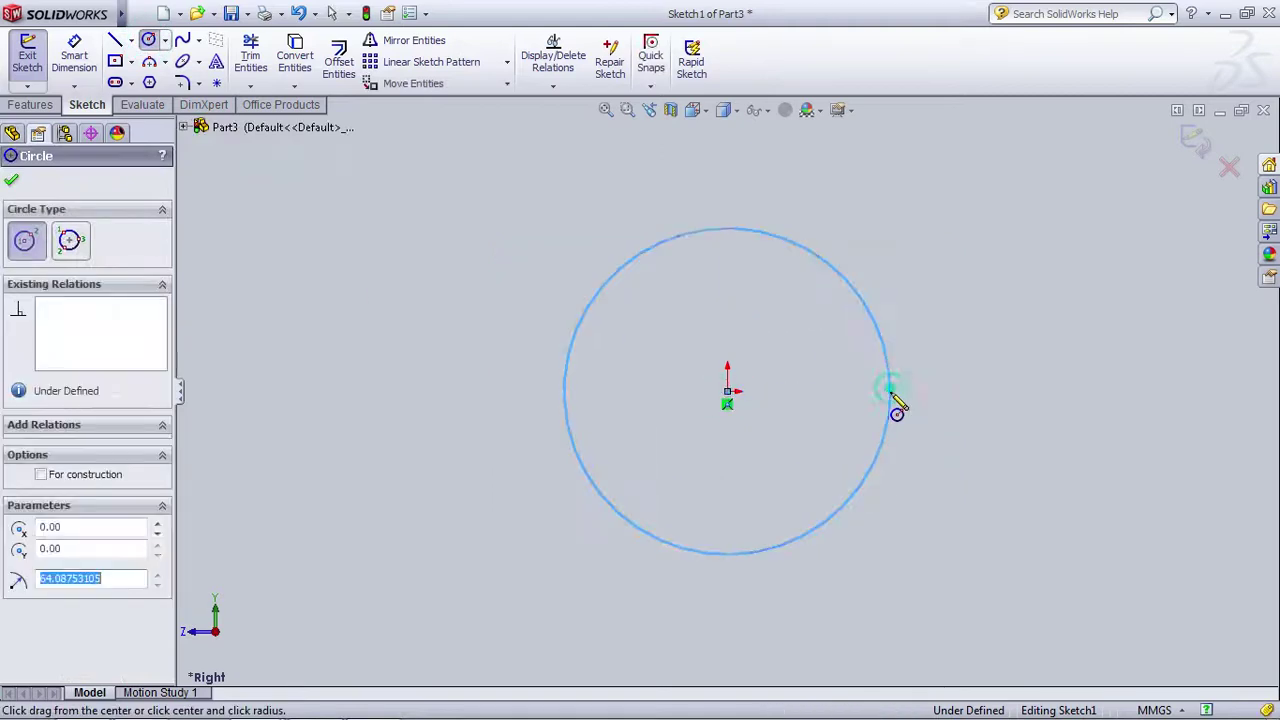
Step: Dimension the circle's diameter to 25 mm and exit the sketch
{"action": "left_click", "coordinate": [74, 55]}
{"action": "left_click", "coordinate": [890, 373]}
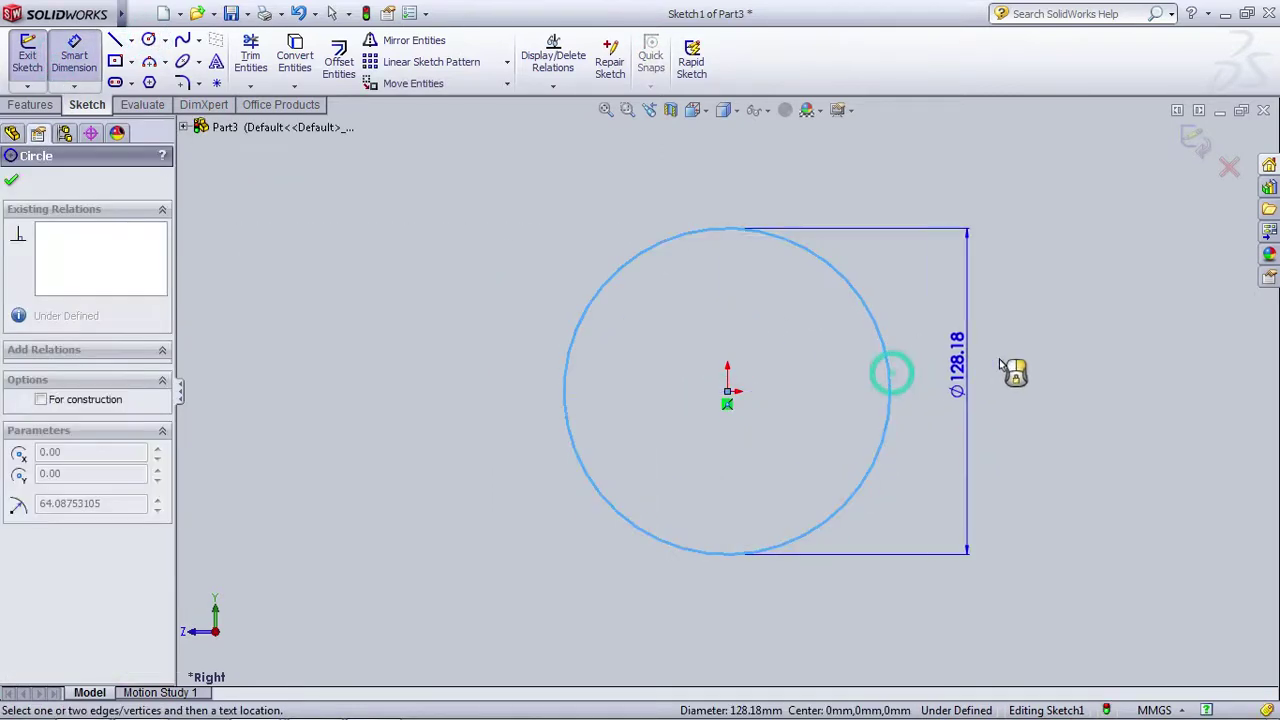
{"action": "left_click", "coordinate": [1005, 366]}
{"action": "type", "text": "2"}
{"action": "key", "text": "Escape"}
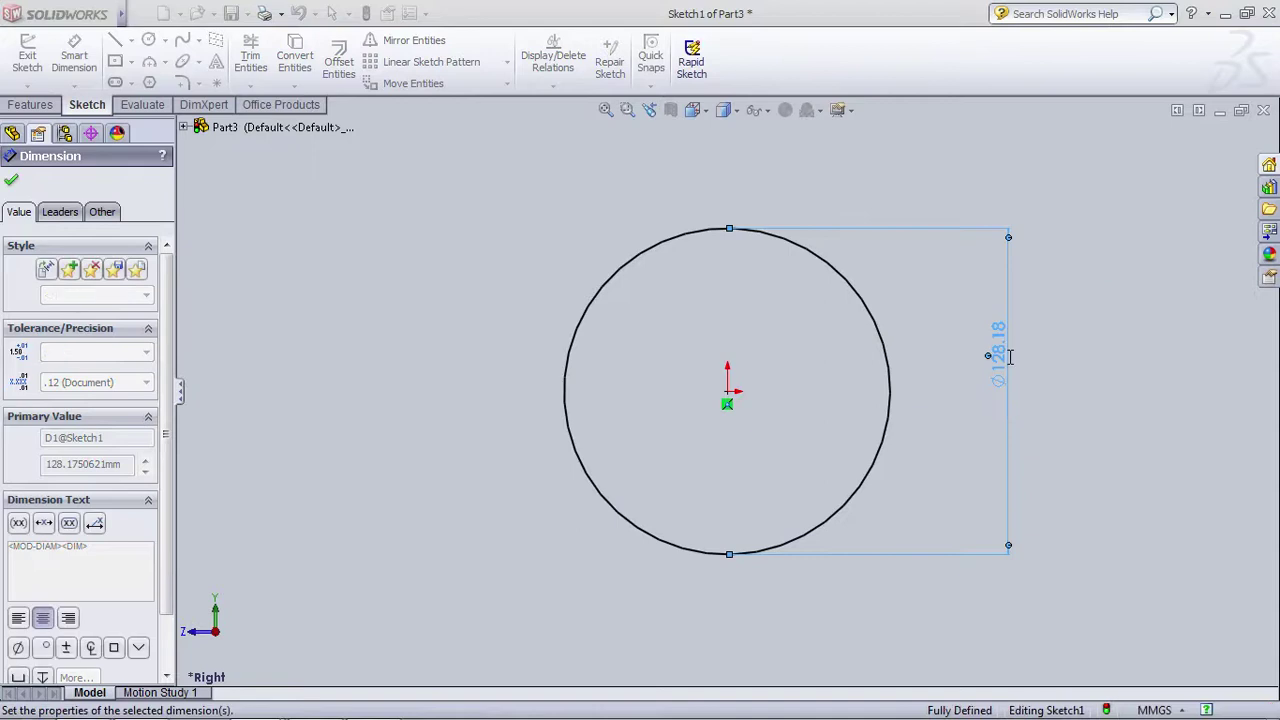
{"action": "left_click", "coordinate": [1195, 140]}
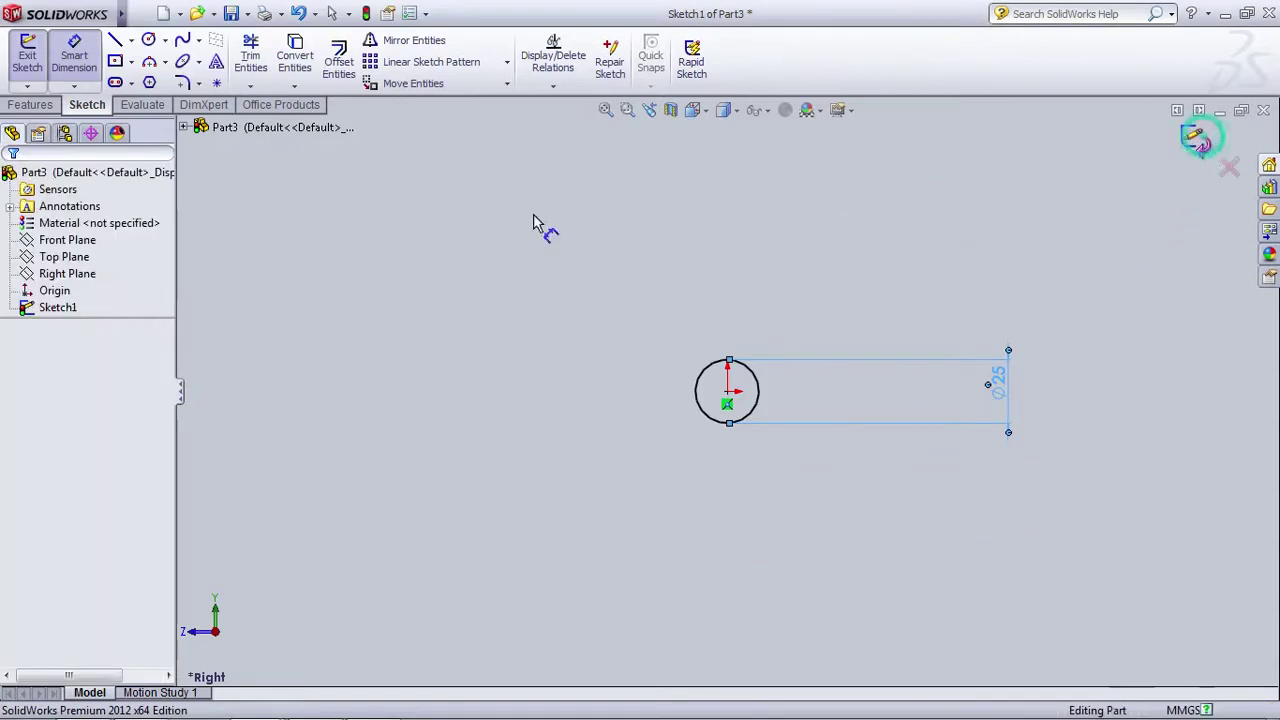
Step: Extrude the 25 mm circle in the reversed direction to a Blind depth of 53+35 mm, checking the lengths in the Word drawing
{"action": "left_click", "coordinate": [22, 111]}
{"action": "left_click", "coordinate": [35, 55]}
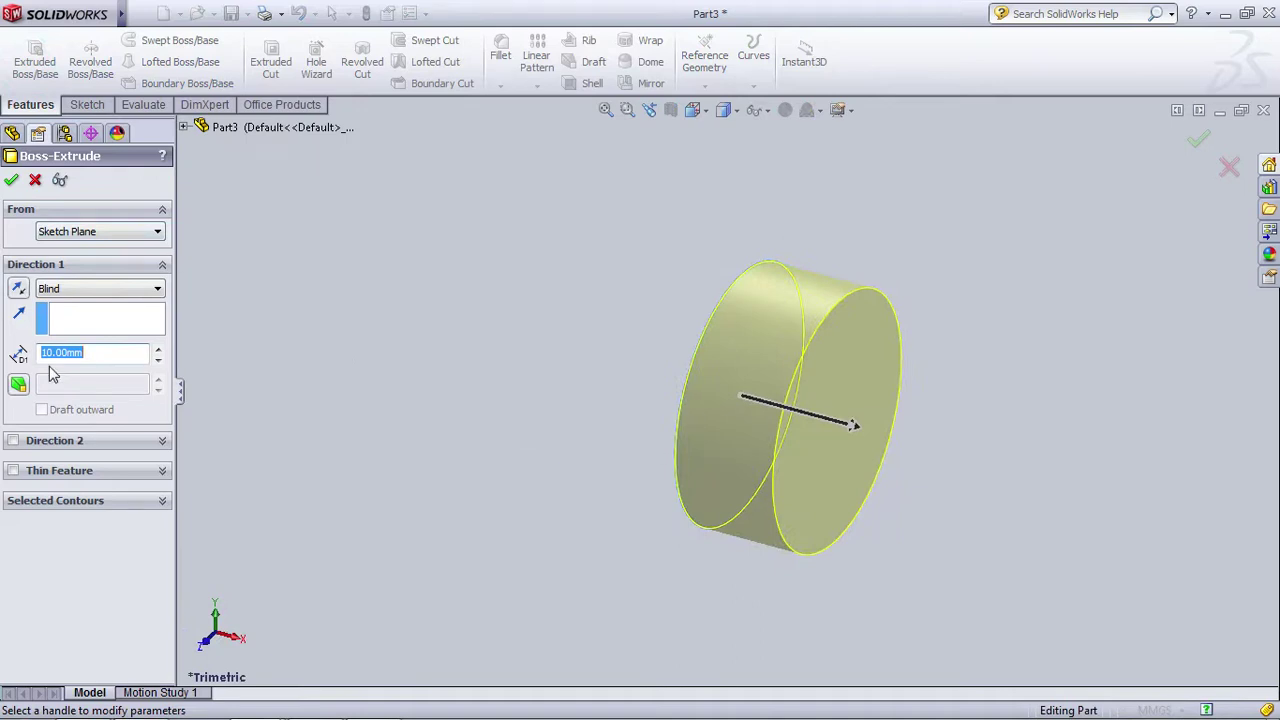
{"action": "left_click", "coordinate": [18, 289]}
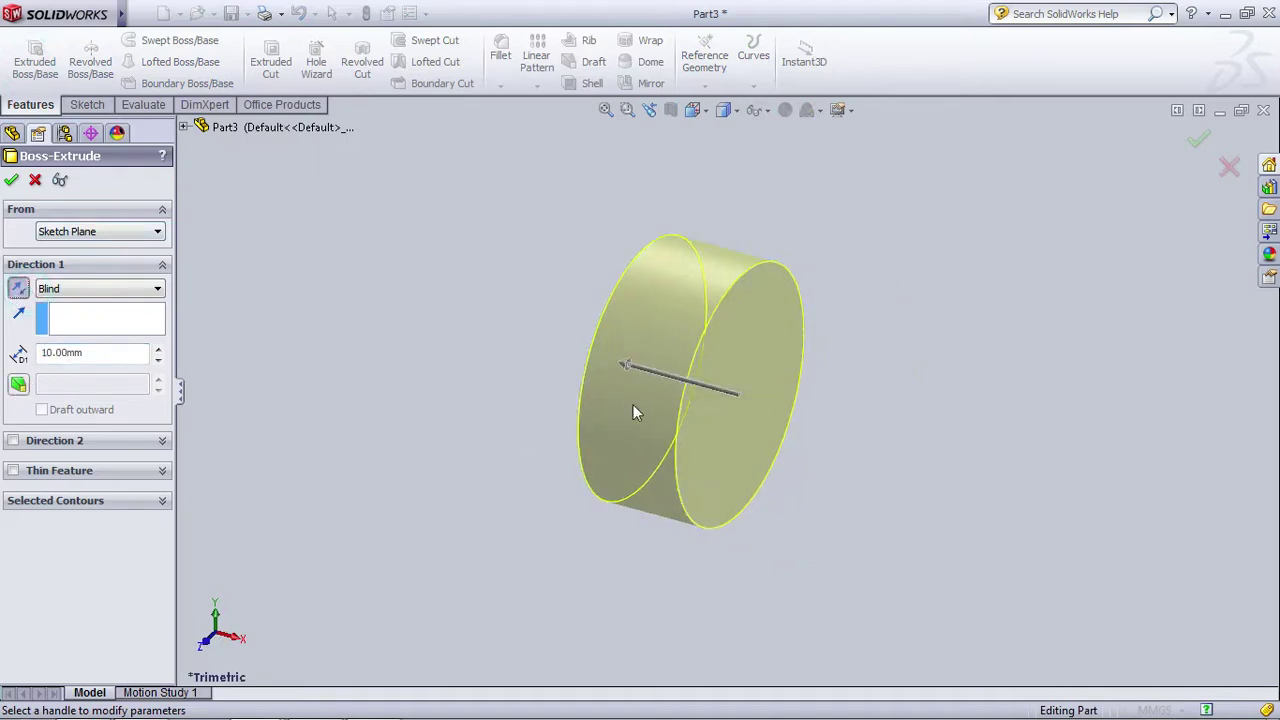
{"action": "left_click", "coordinate": [97, 358]}
{"action": "mouse_move", "coordinate": [270, 678]}
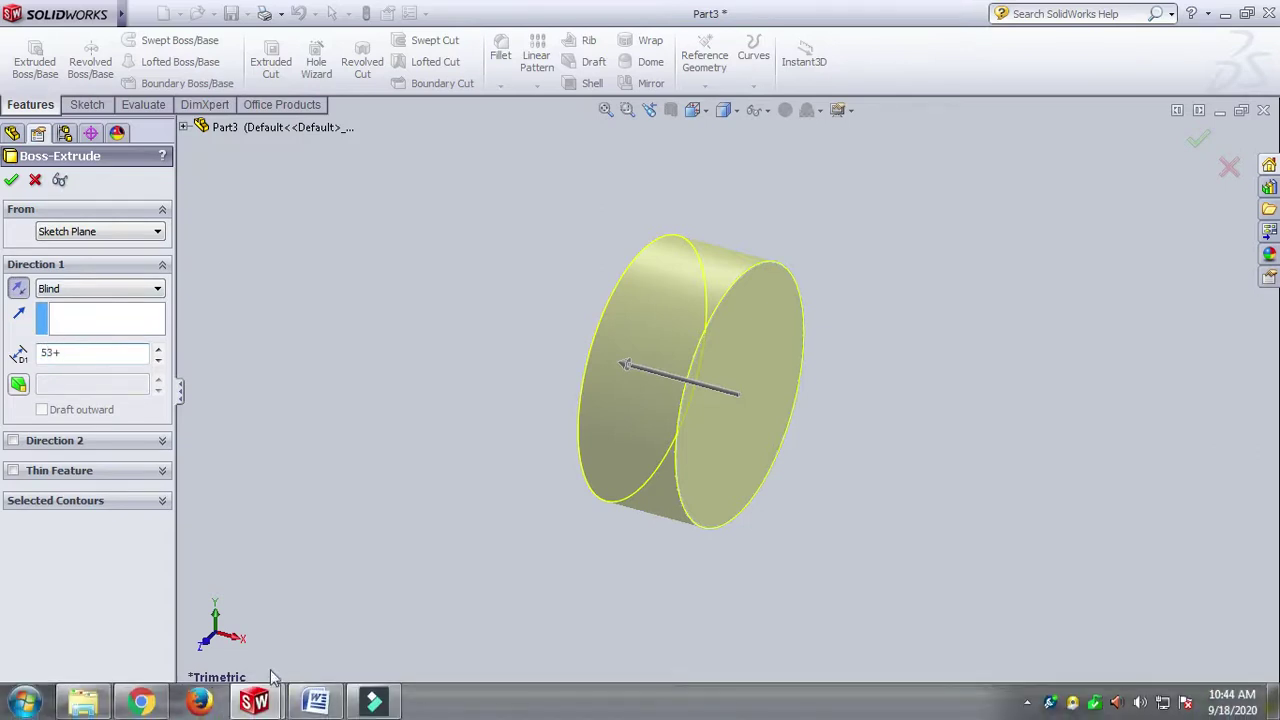
{"action": "left_click", "coordinate": [310, 703]}
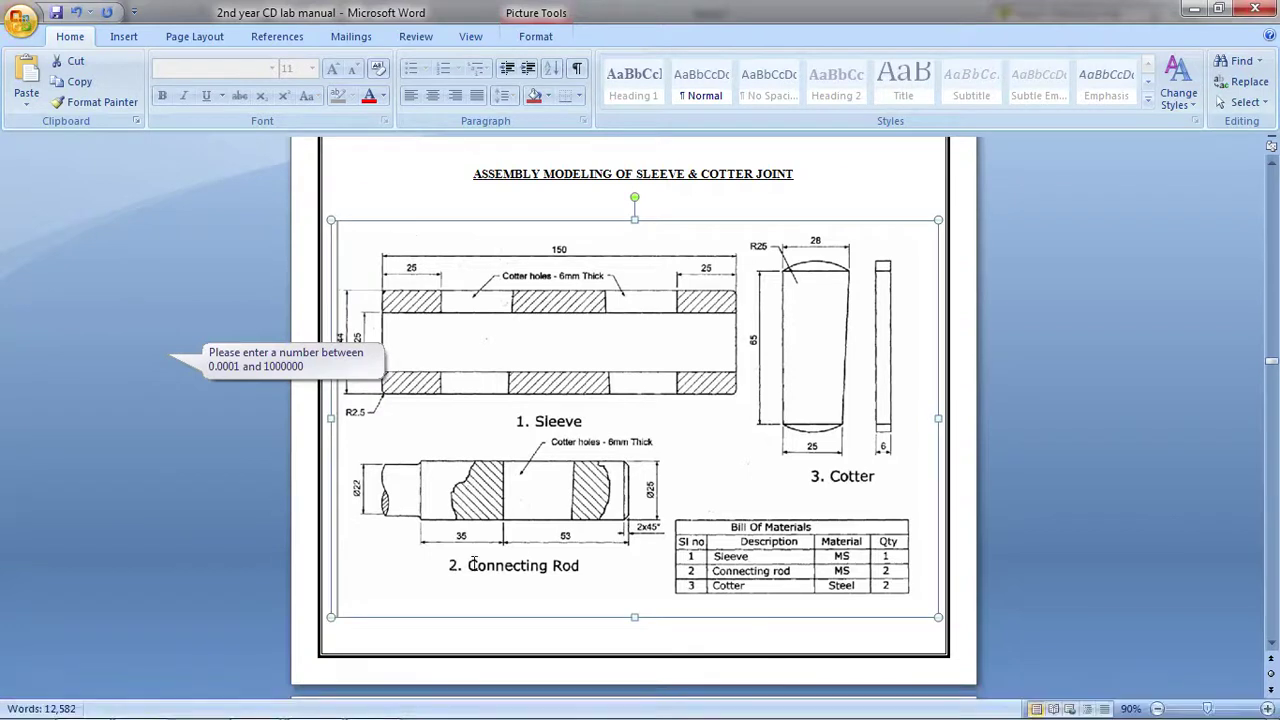
{"action": "mouse_move", "coordinate": [255, 703]}
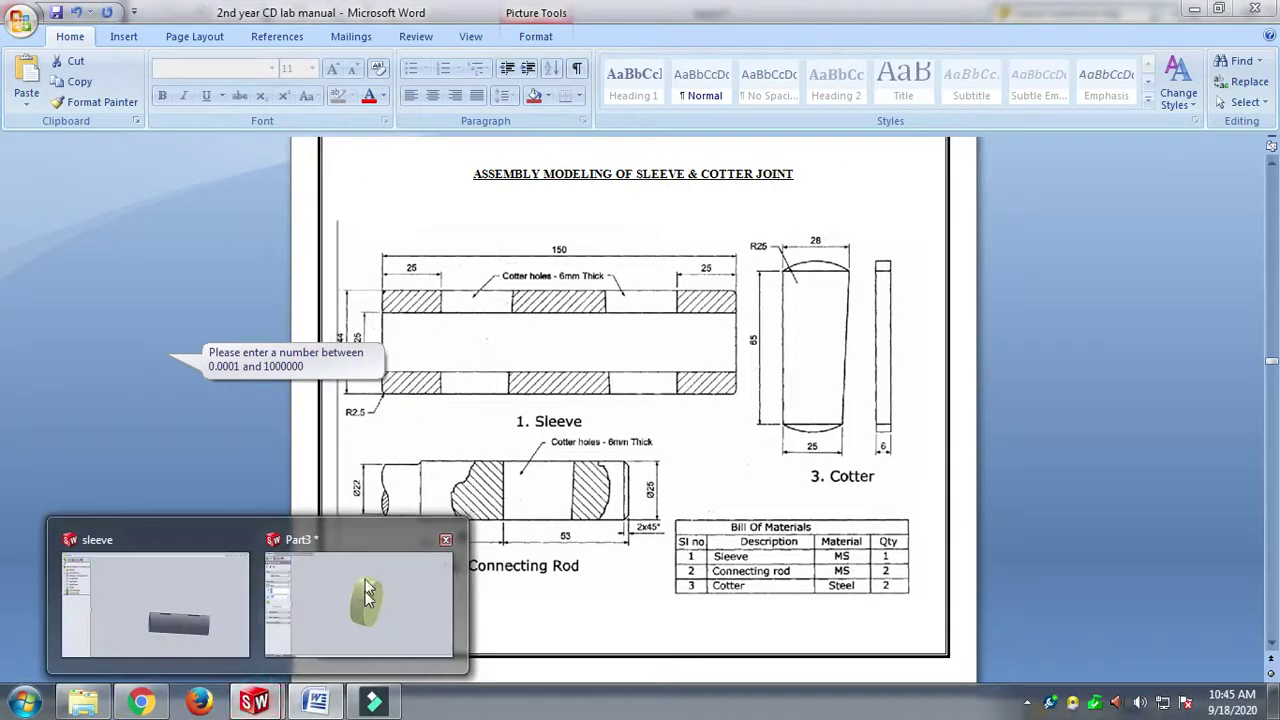
{"action": "left_click", "coordinate": [361, 601]}
{"action": "left_click", "coordinate": [78, 353]}
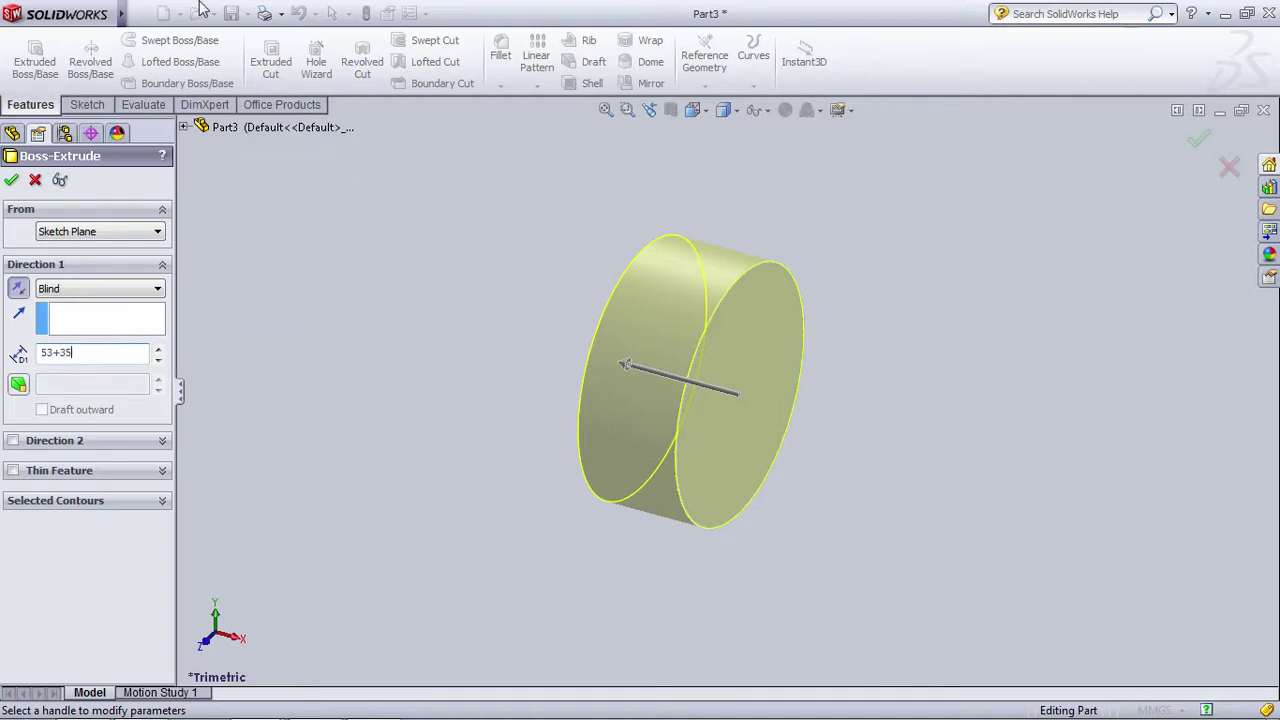
{"action": "key", "text": "Return"}
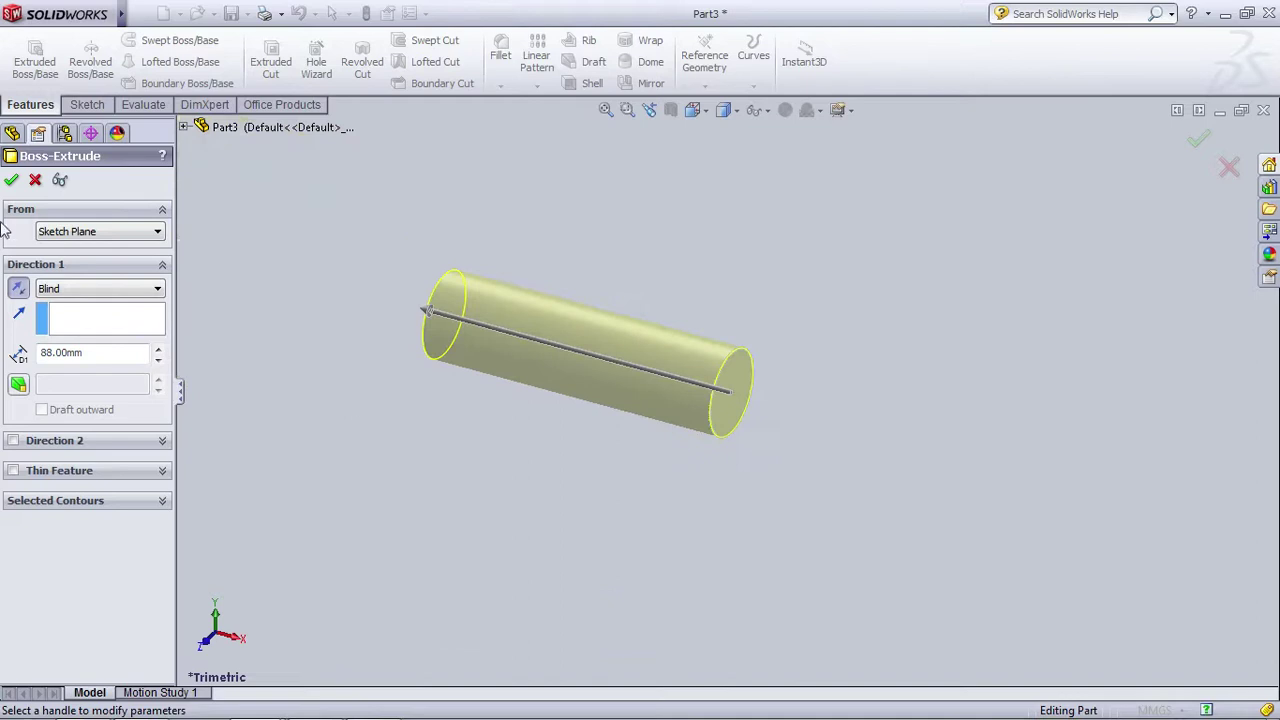
{"action": "left_click", "coordinate": [11, 180]}
Step: Open a sketch on the cylinder's far end face and draw a circle about 18 mm in diameter centred on the origin
{"action": "mouse_move", "coordinate": [294, 343]}
{"action": "middle_mouse_down"}
{"action": "mouse_move", "coordinate": [386, 371]}
{"action": "mouse_move", "coordinate": [493, 338]}
{"action": "middle_mouse_up"}
{"action": "scroll", "coordinate": [493, 338], "scroll_direction": "down", "scroll_amount": 3}
{"action": "left_click", "coordinate": [635, 335]}
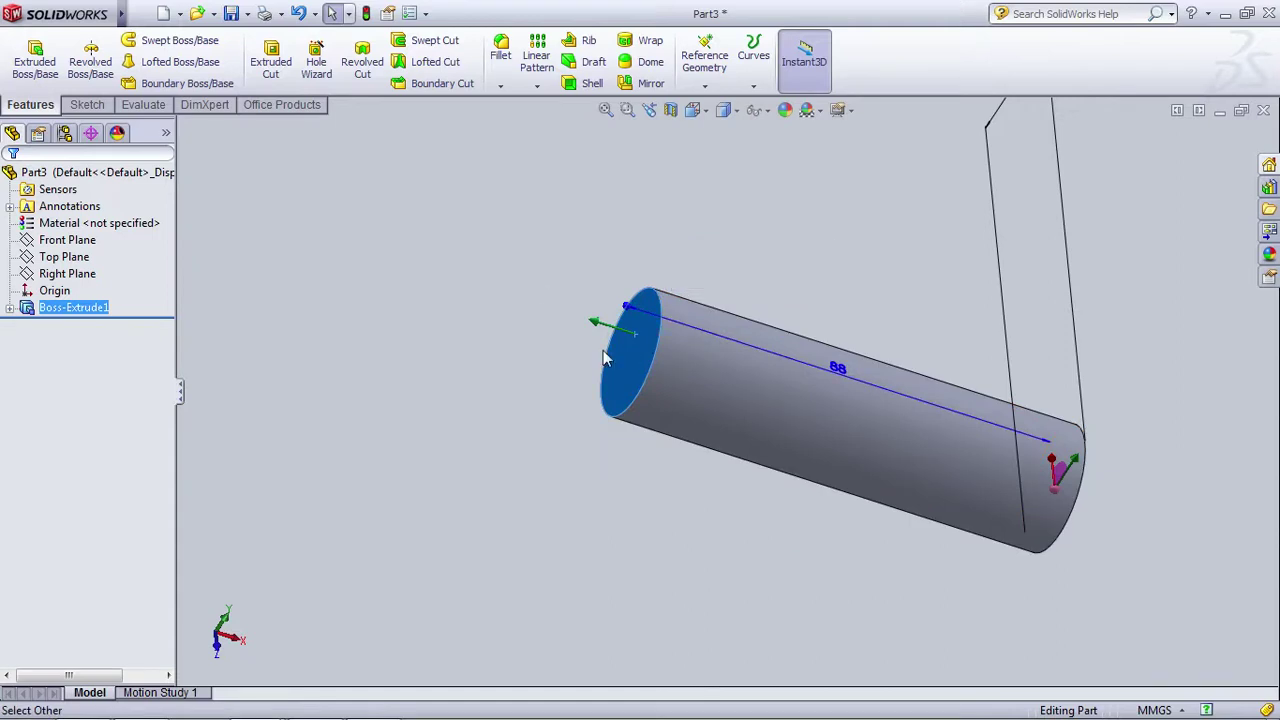
{"action": "left_click", "coordinate": [503, 337]}
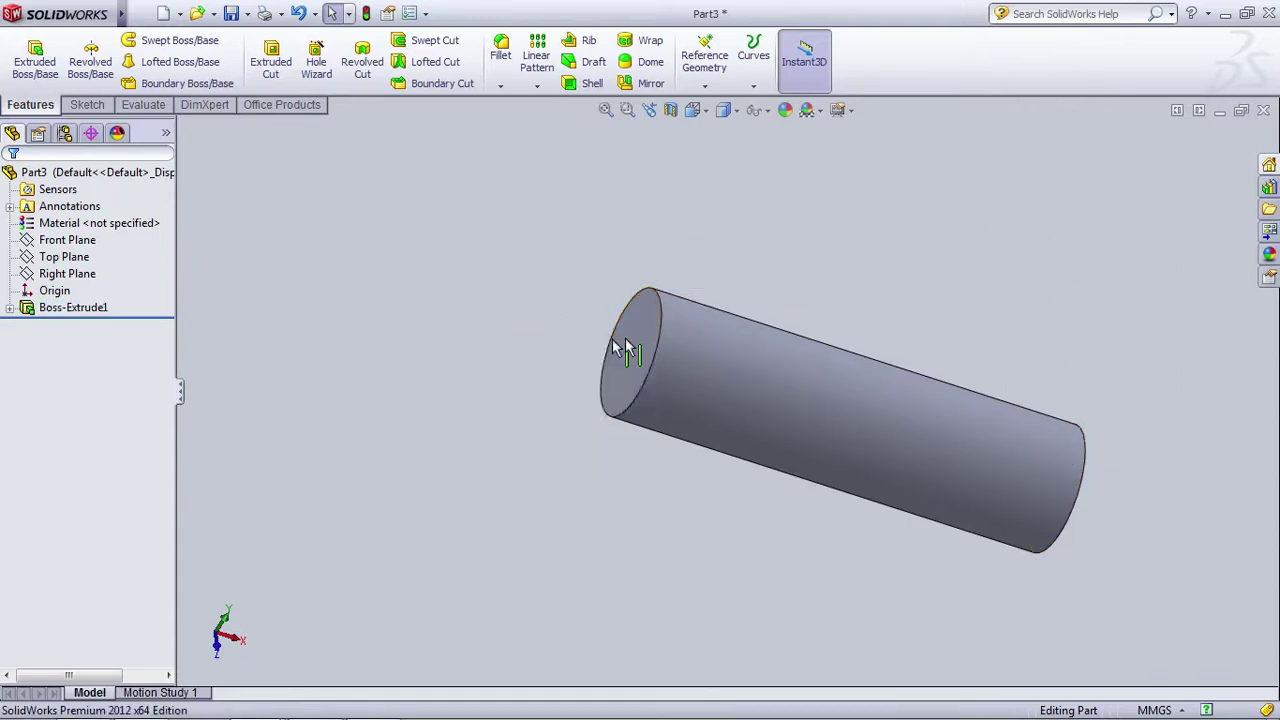
{"action": "left_click", "coordinate": [625, 345]}
{"action": "left_click", "coordinate": [697, 284]}
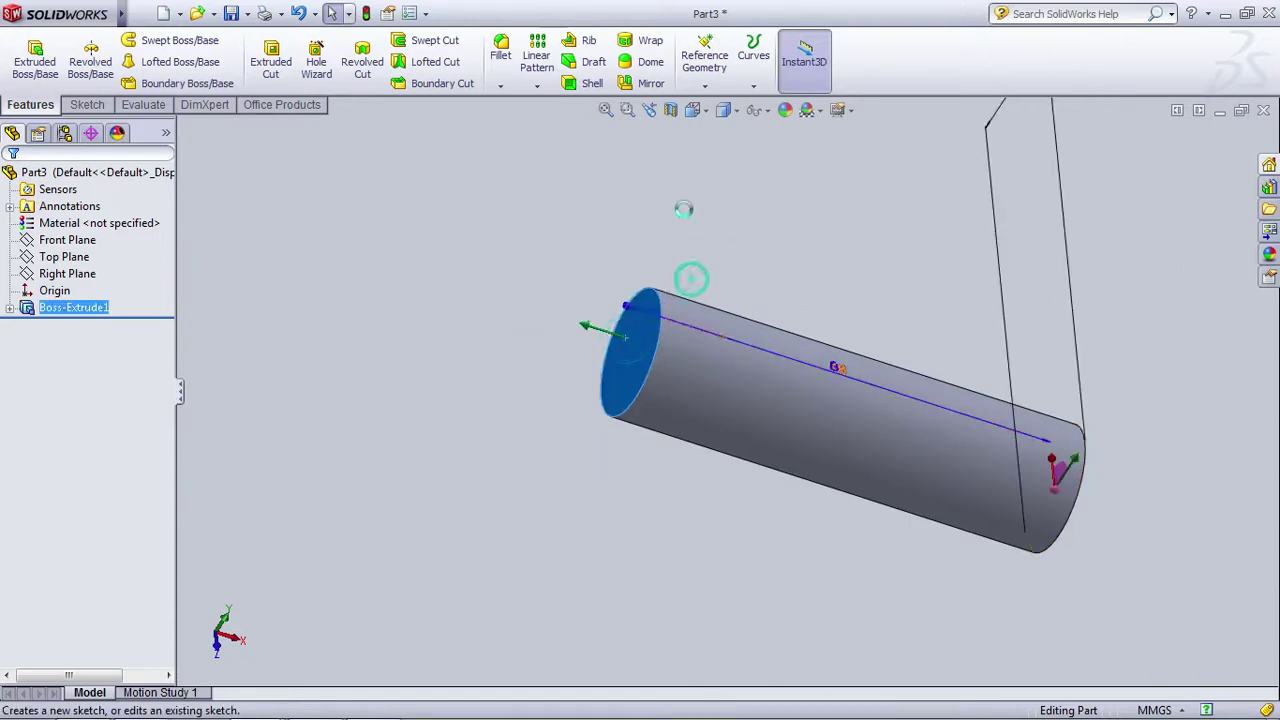
{"action": "left_click", "coordinate": [705, 111]}
{"action": "left_click", "coordinate": [788, 181]}
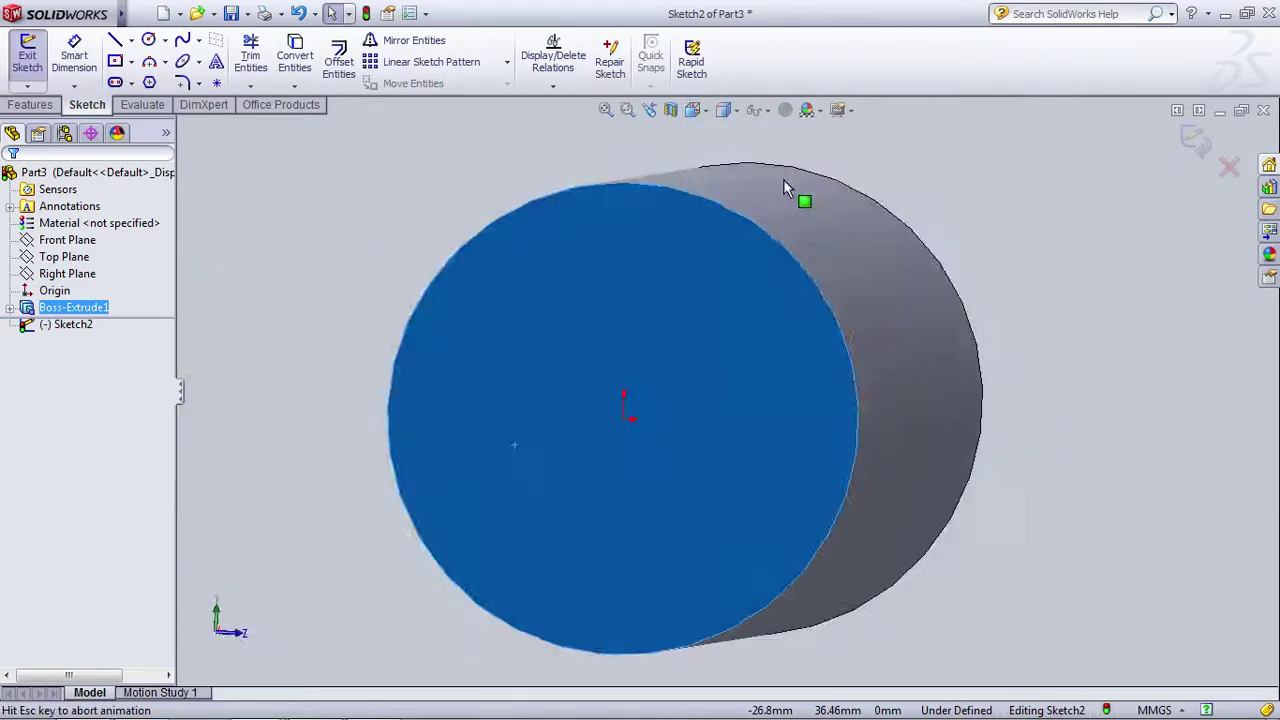
{"action": "left_click", "coordinate": [148, 41]}
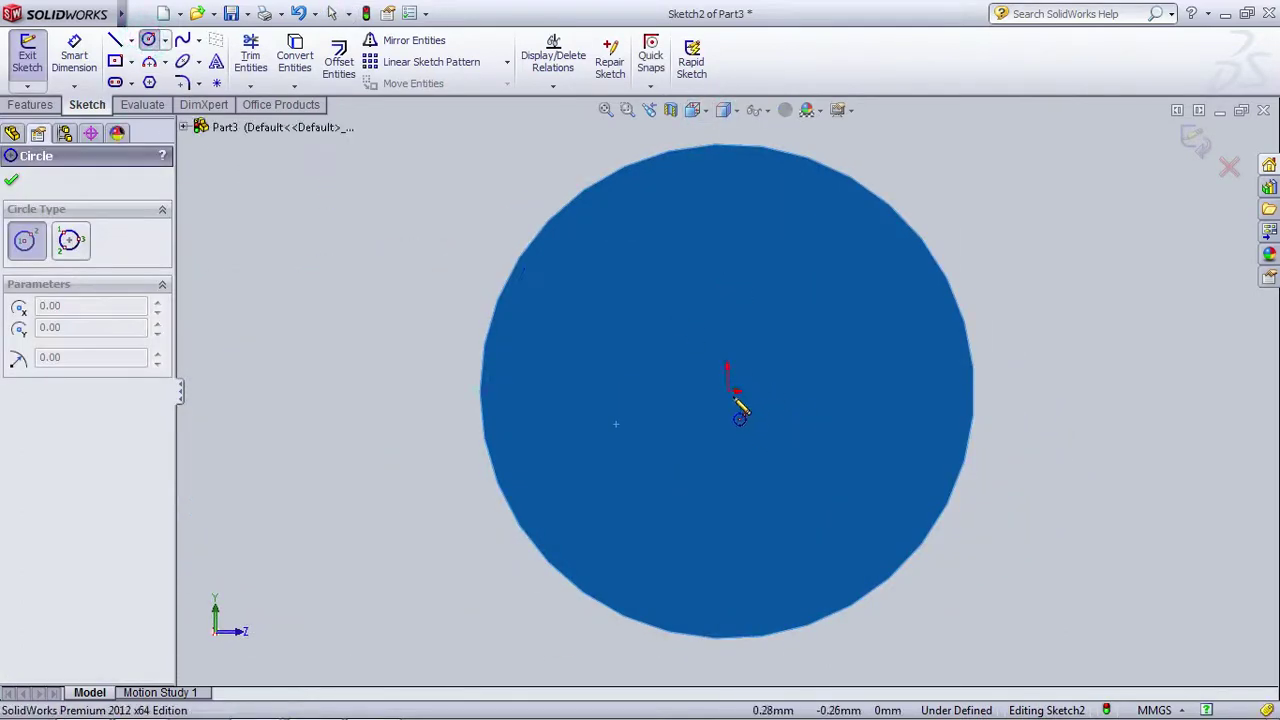
{"action": "left_click", "coordinate": [728, 391]}
{"action": "left_click", "coordinate": [766, 563]}
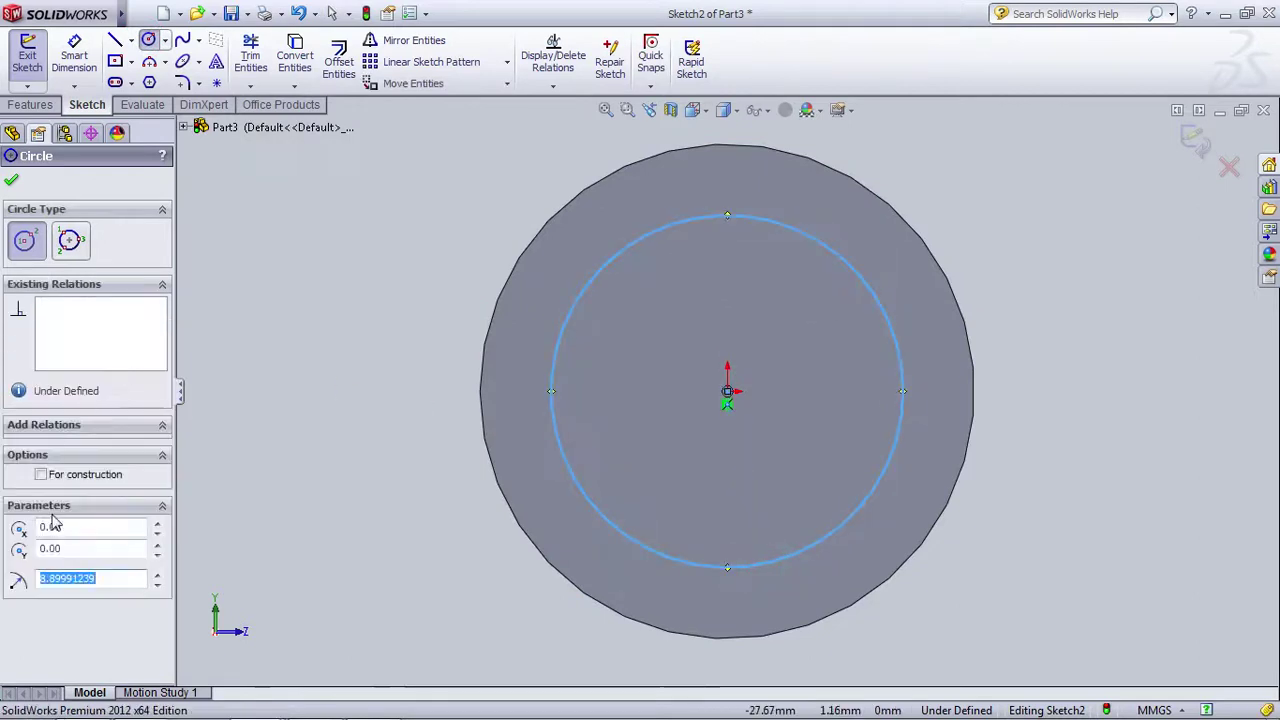
{"action": "key", "text": "Escape"}
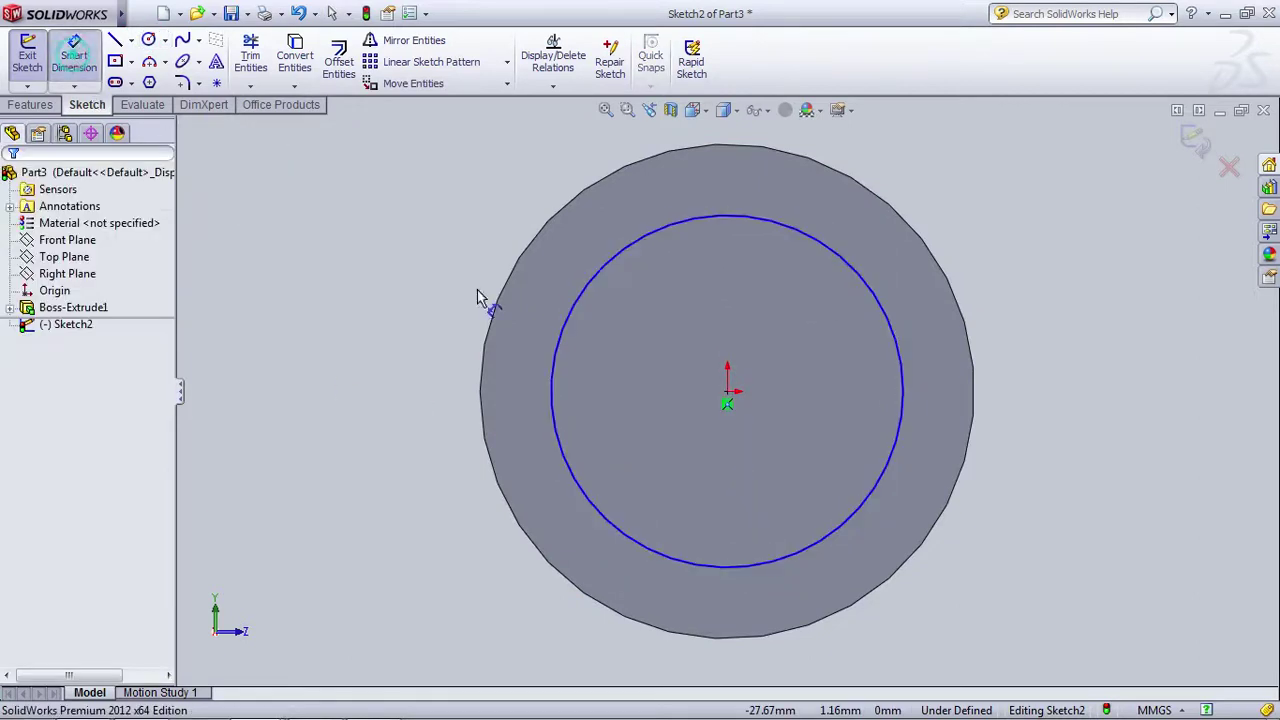
Step: Set the end-face circle's diameter to 22 mm and exit the sketch
{"action": "left_click", "coordinate": [900, 380]}
{"action": "left_click", "coordinate": [1103, 345]}
{"action": "type", "text": "22"}
{"action": "key", "text": "Return"}
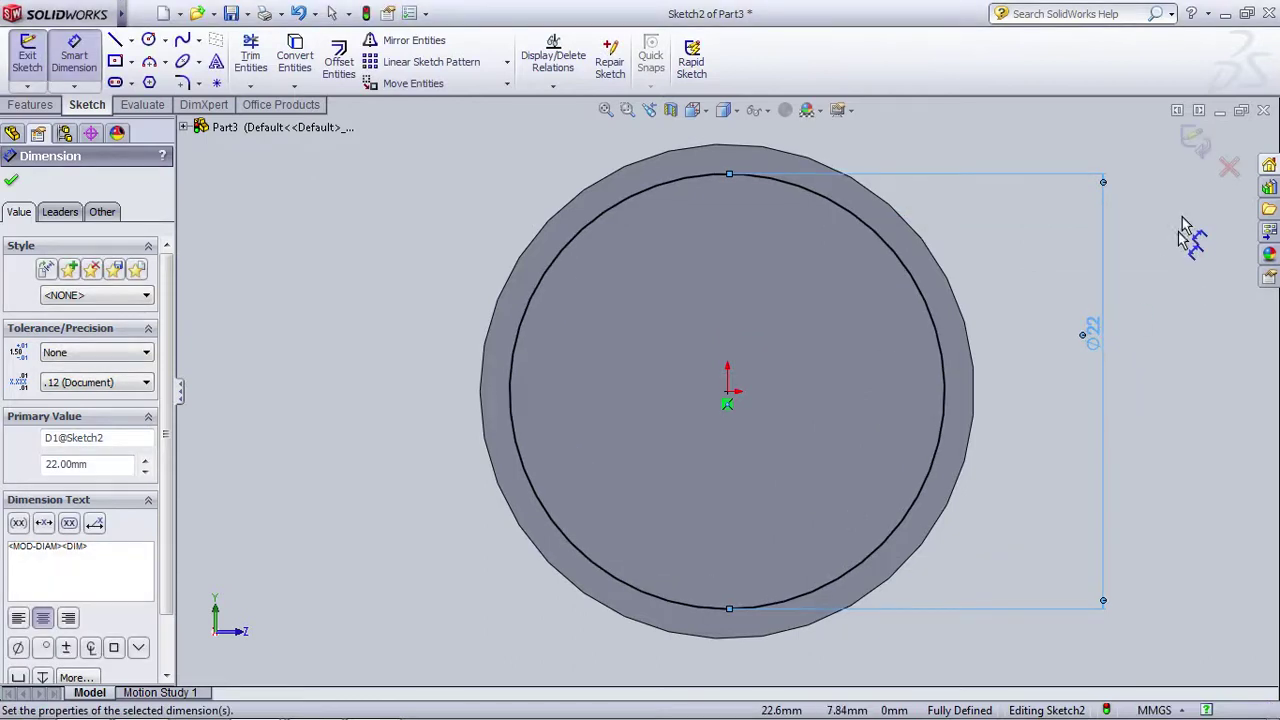
{"action": "left_click", "coordinate": [1195, 140]}
Step: Extrude the 22 mm circle outward from the end face to a Blind depth of 20 mm, merged with the rod
{"action": "scroll", "coordinate": [1117, 334], "scroll_direction": "up", "scroll_amount": 4}
{"action": "middle_click_drag", "start_coordinate": [1047, 364], "coordinate": [903, 374]}
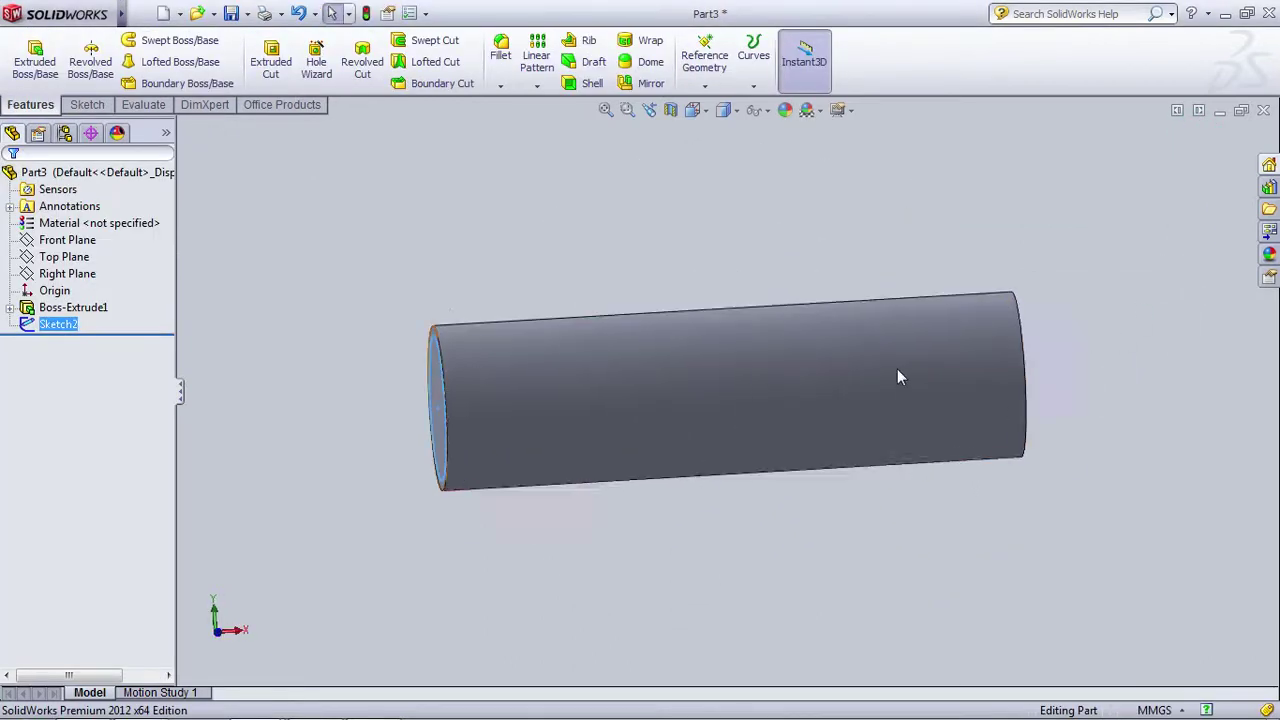
{"action": "left_click", "coordinate": [35, 60]}
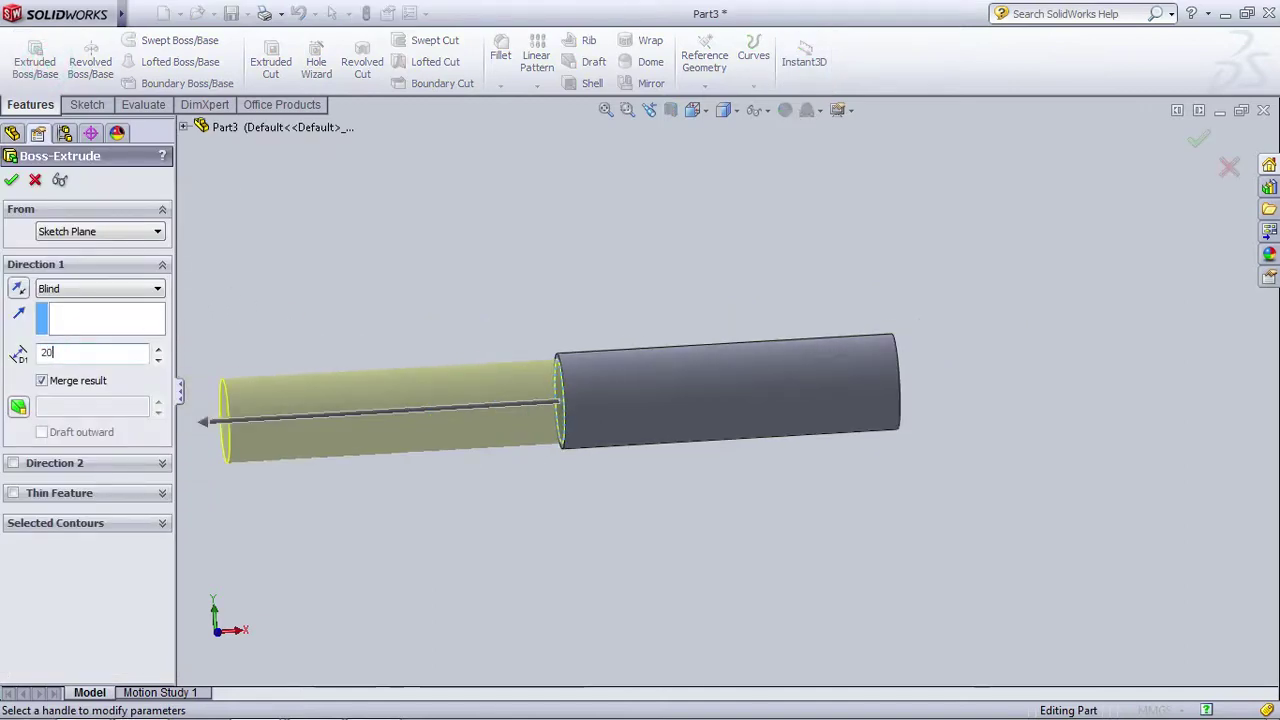
{"action": "type", "text": "20"}
{"action": "key", "text": "Return"}
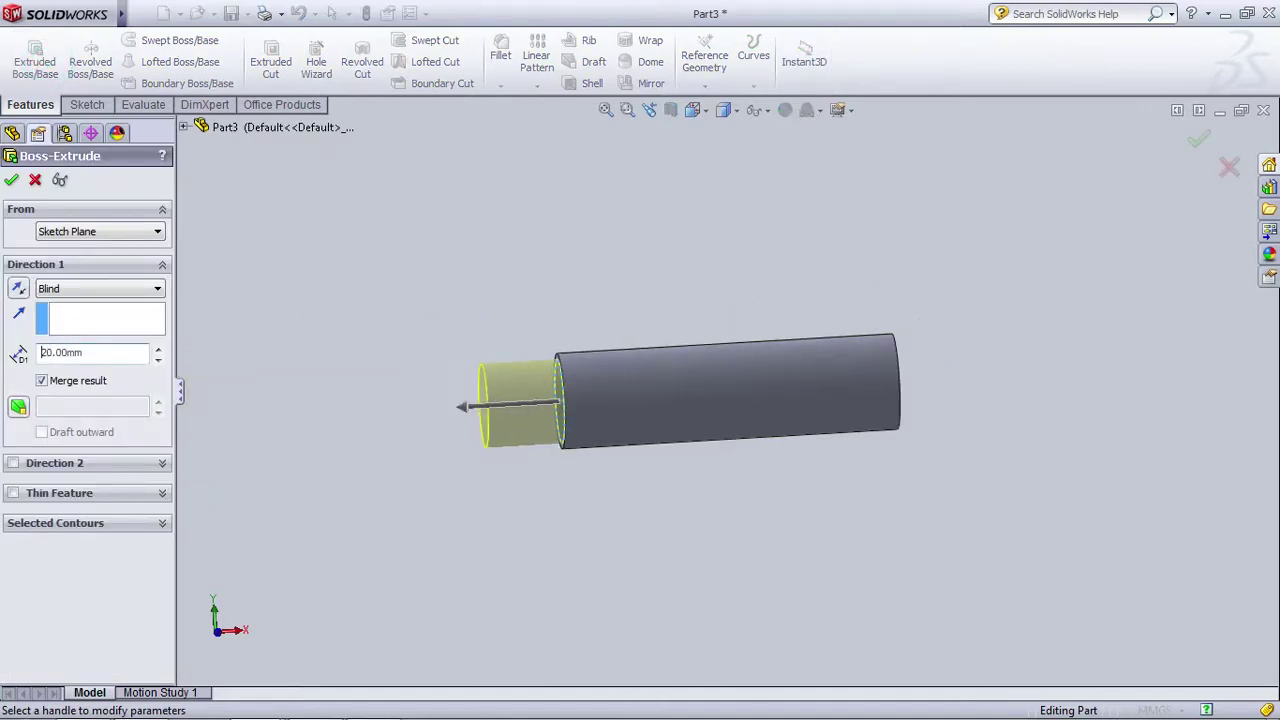
{"action": "left_click", "coordinate": [10, 182]}
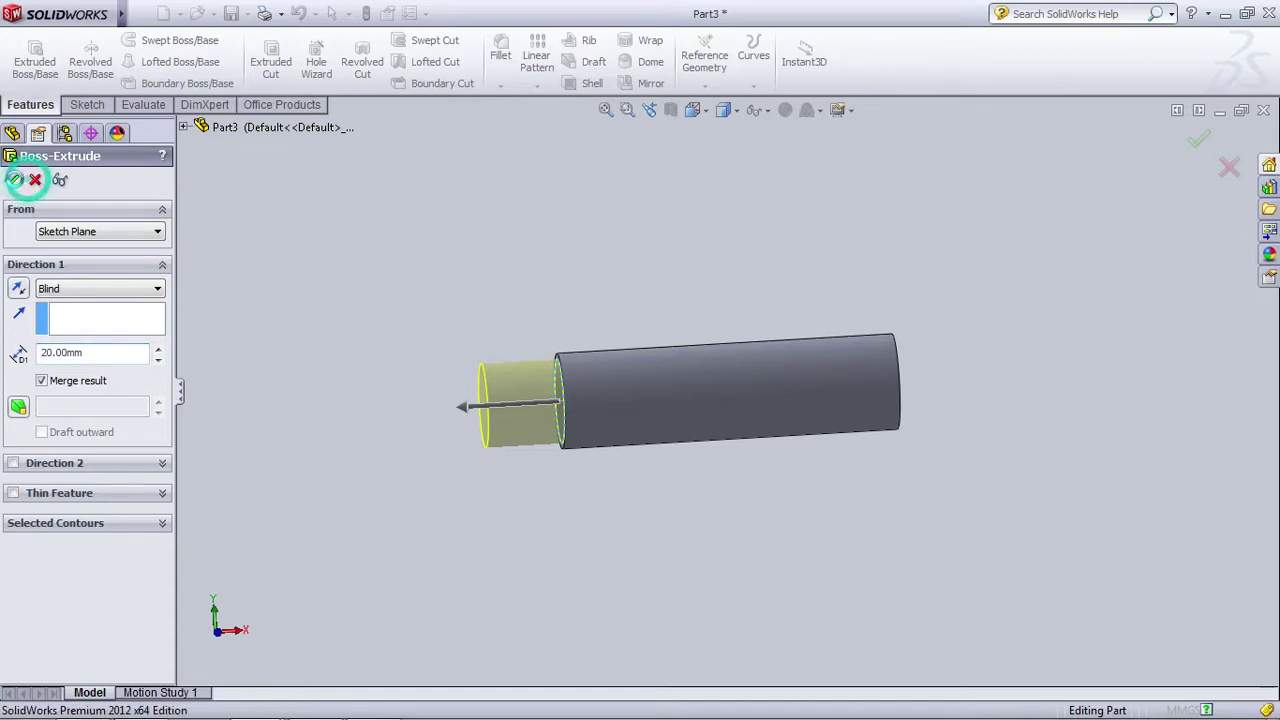
{"action": "left_click", "coordinate": [183, 294]}
Step: Open a sketch on the Front Plane, view it straight on, and check the cotter hole dimensions in the Word drawing
{"action": "left_click", "coordinate": [60, 243]}
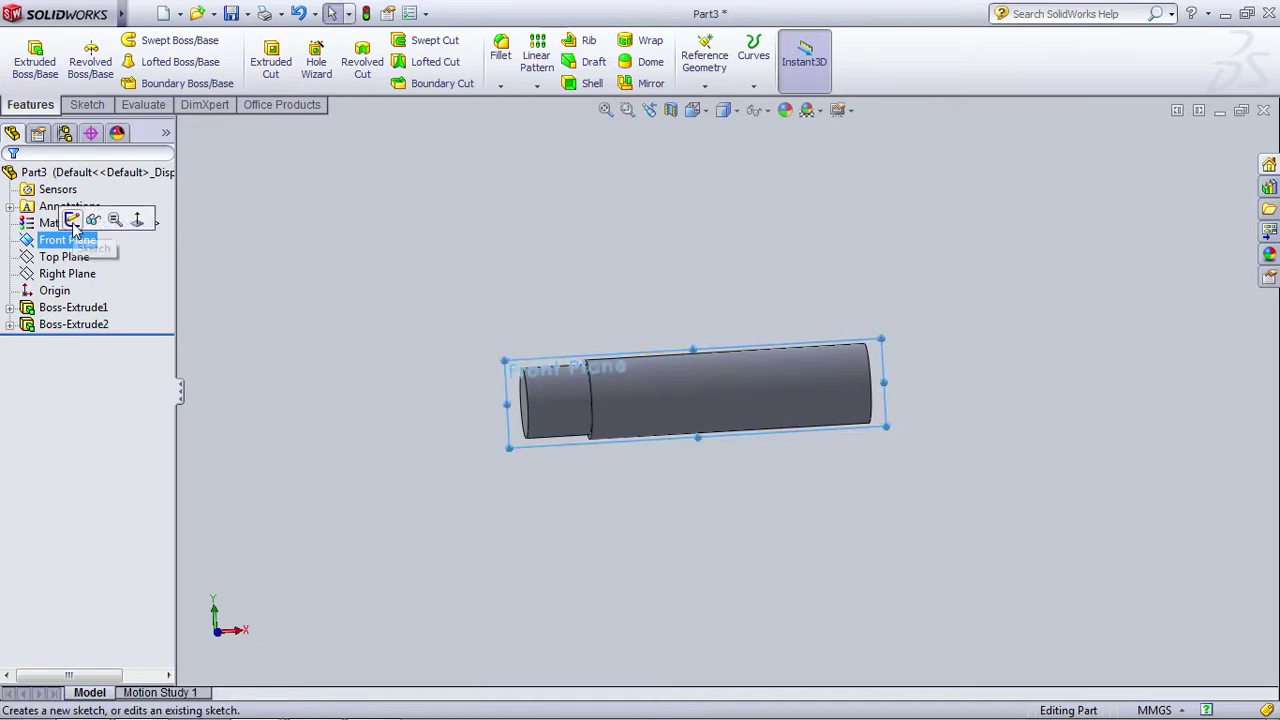
{"action": "left_click", "coordinate": [72, 221]}
{"action": "left_click", "coordinate": [692, 110]}
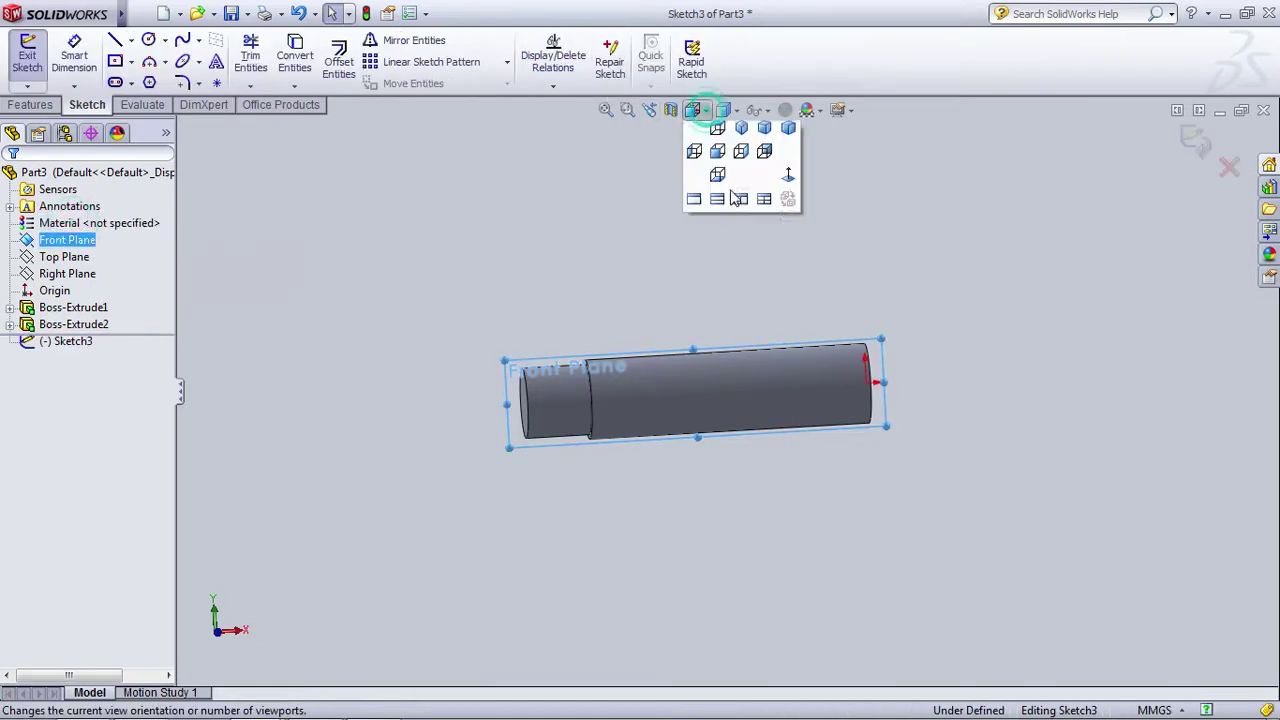
{"action": "left_click", "coordinate": [788, 183]}
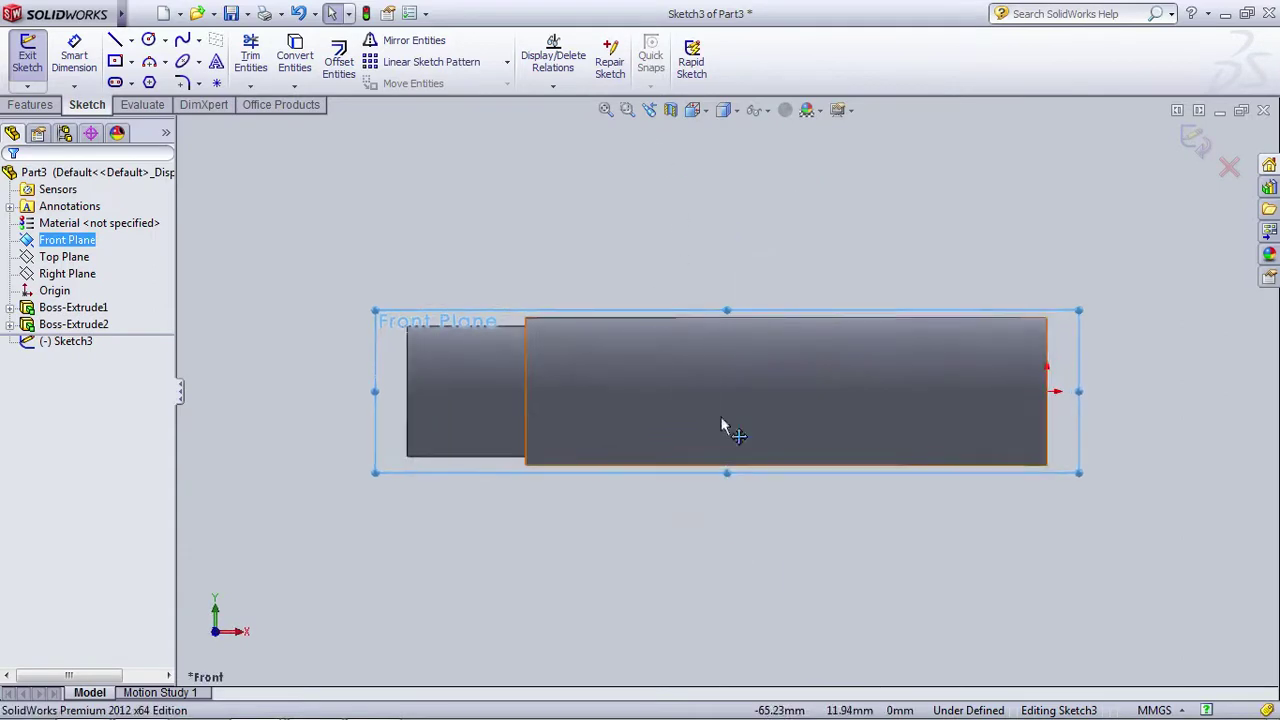
{"action": "mouse_move", "coordinate": [640, 715]}
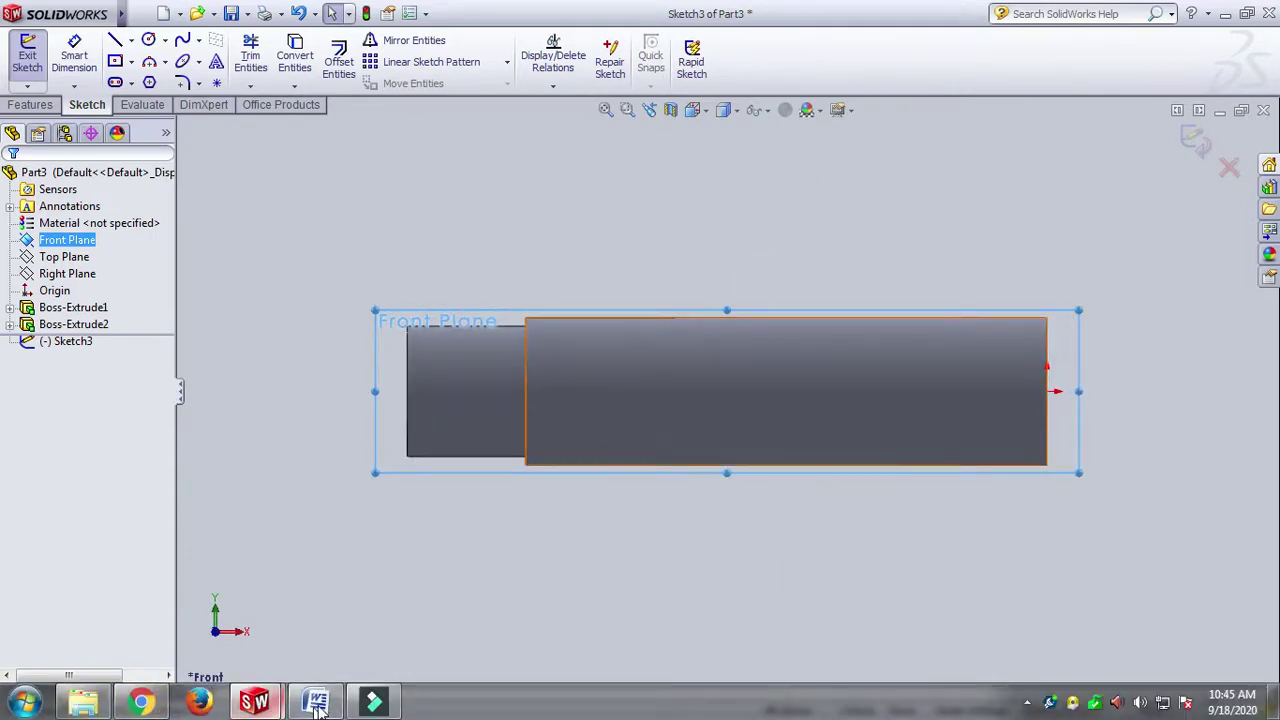
{"action": "left_click", "coordinate": [316, 701]}
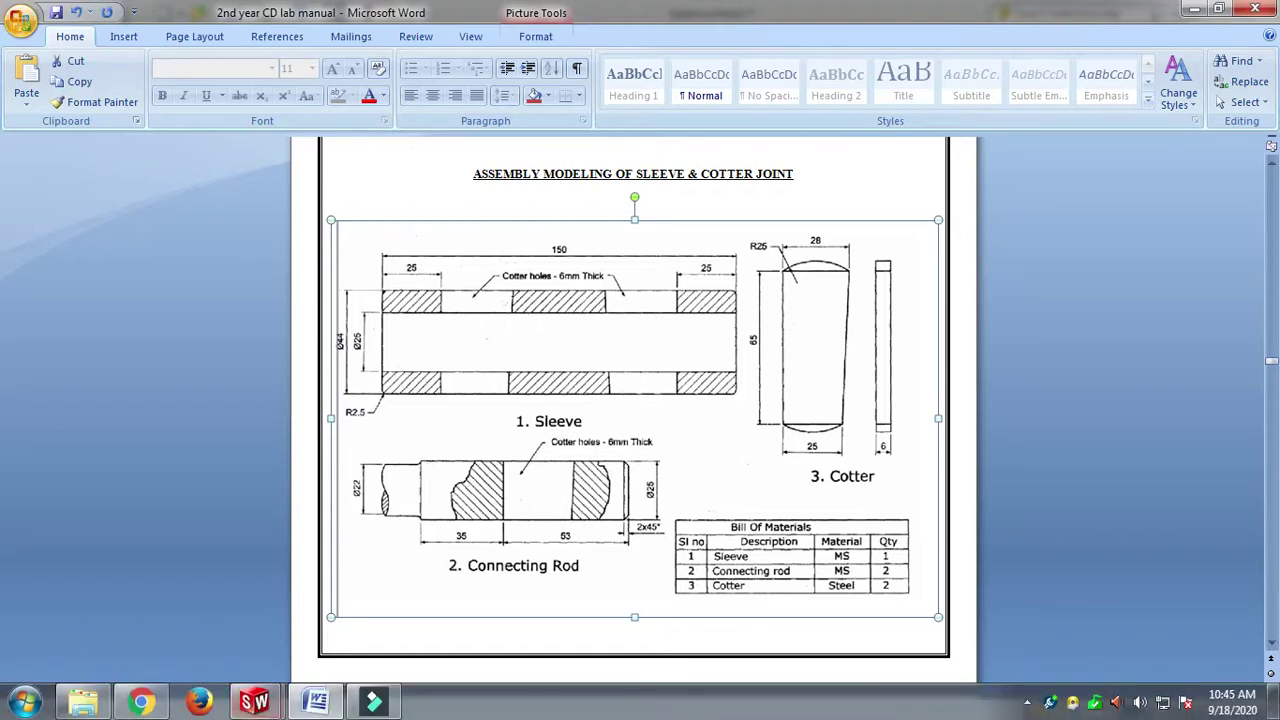
{"action": "mouse_move", "coordinate": [258, 705]}
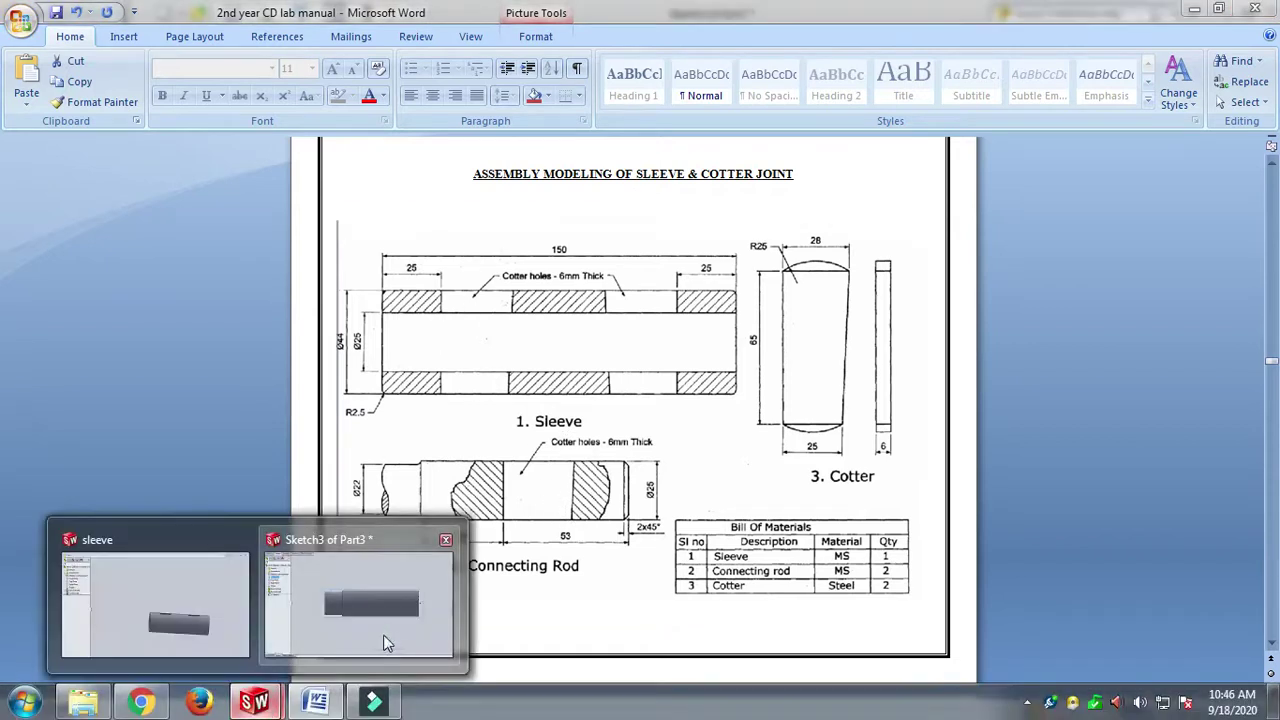
{"action": "left_click", "coordinate": [386, 634]}
Step: Sketch a C-shaped open profile across the rod: an upper line about 15 mm, a vertical about 66 mm, and a lower line about 18 mm
{"action": "left_click", "coordinate": [115, 40]}
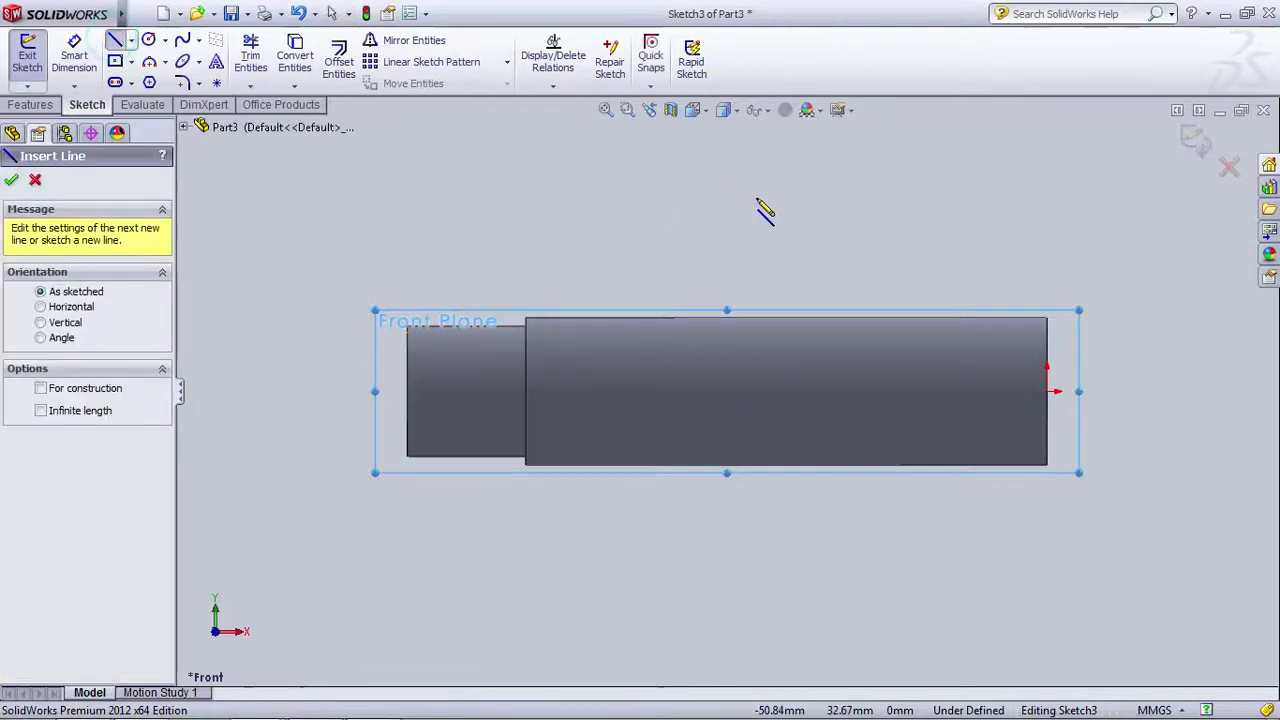
{"action": "left_click", "coordinate": [807, 176]}
{"action": "left_click", "coordinate": [719, 175]}
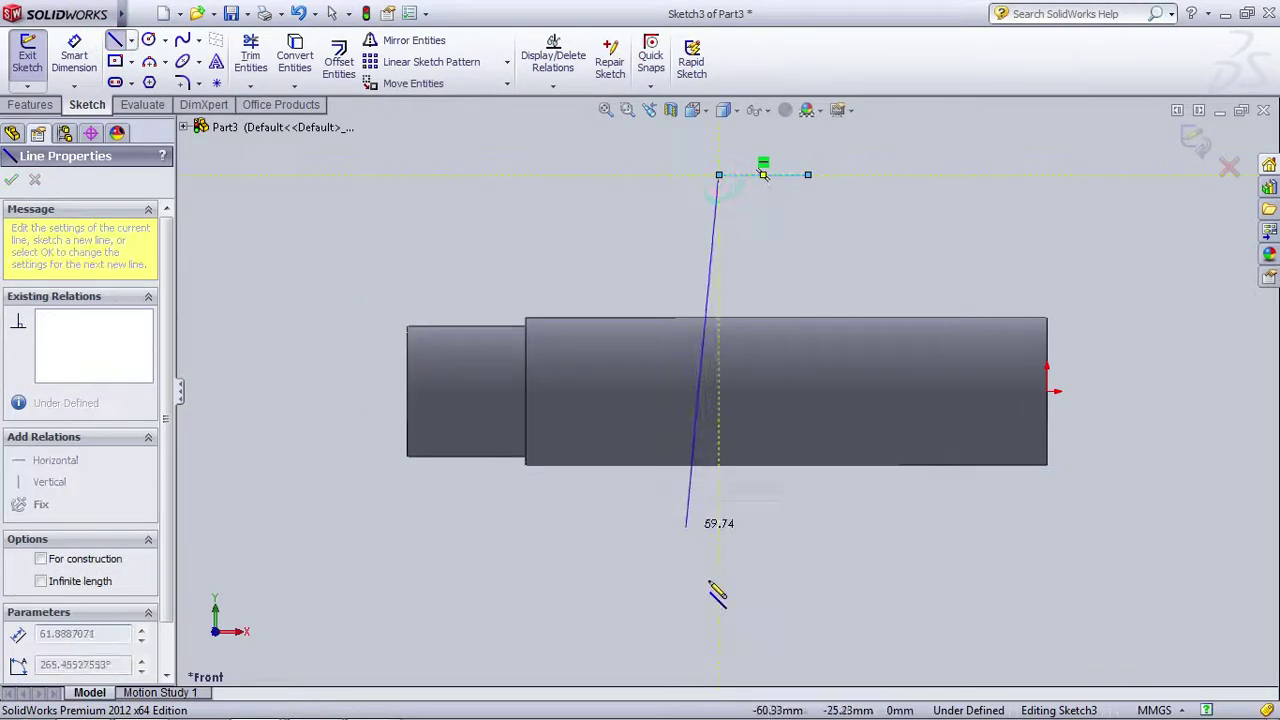
{"action": "left_click", "coordinate": [719, 567]}
{"action": "left_click", "coordinate": [829, 567]}
Step: Dimension the profile's upper horizontal line to 28 mm and its lower horizontal line to 25 mm
{"action": "left_click", "coordinate": [74, 55]}
{"action": "left_click", "coordinate": [785, 180]}
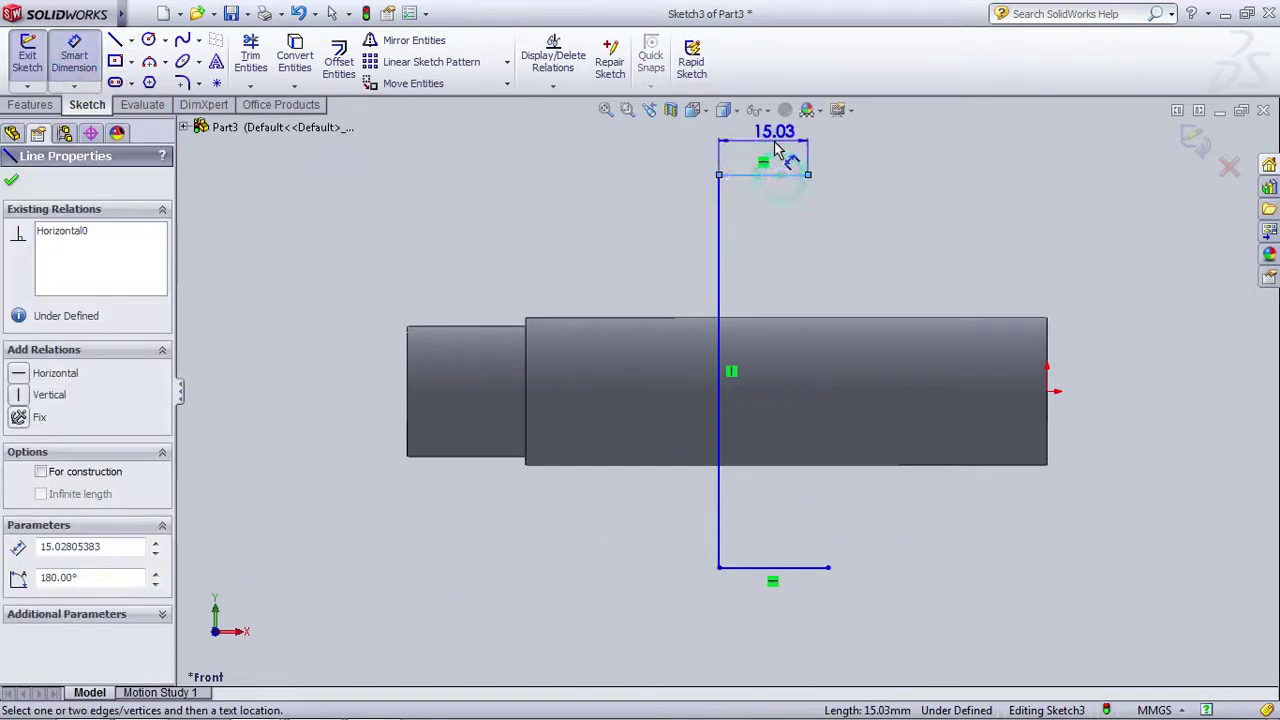
{"action": "left_click", "coordinate": [772, 130]}
{"action": "type", "text": "28"}
{"action": "key", "text": "Return"}
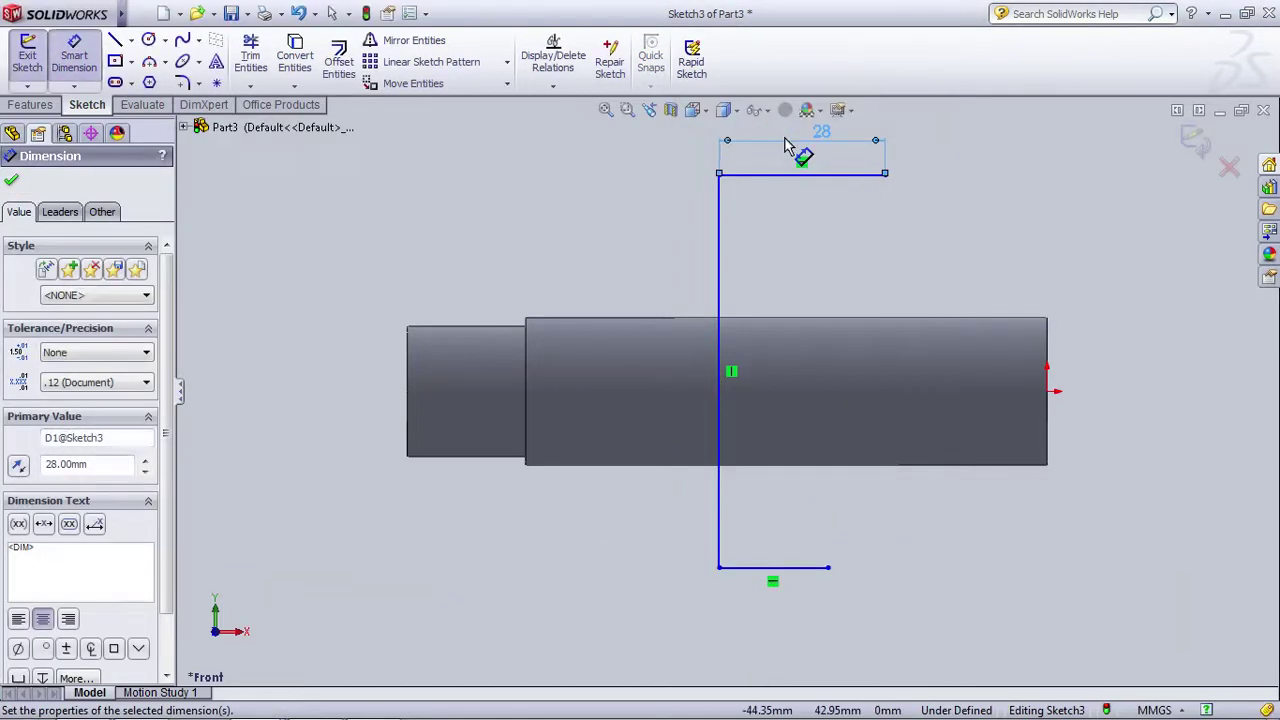
{"action": "left_click", "coordinate": [785, 567]}
{"action": "left_click", "coordinate": [785, 590]}
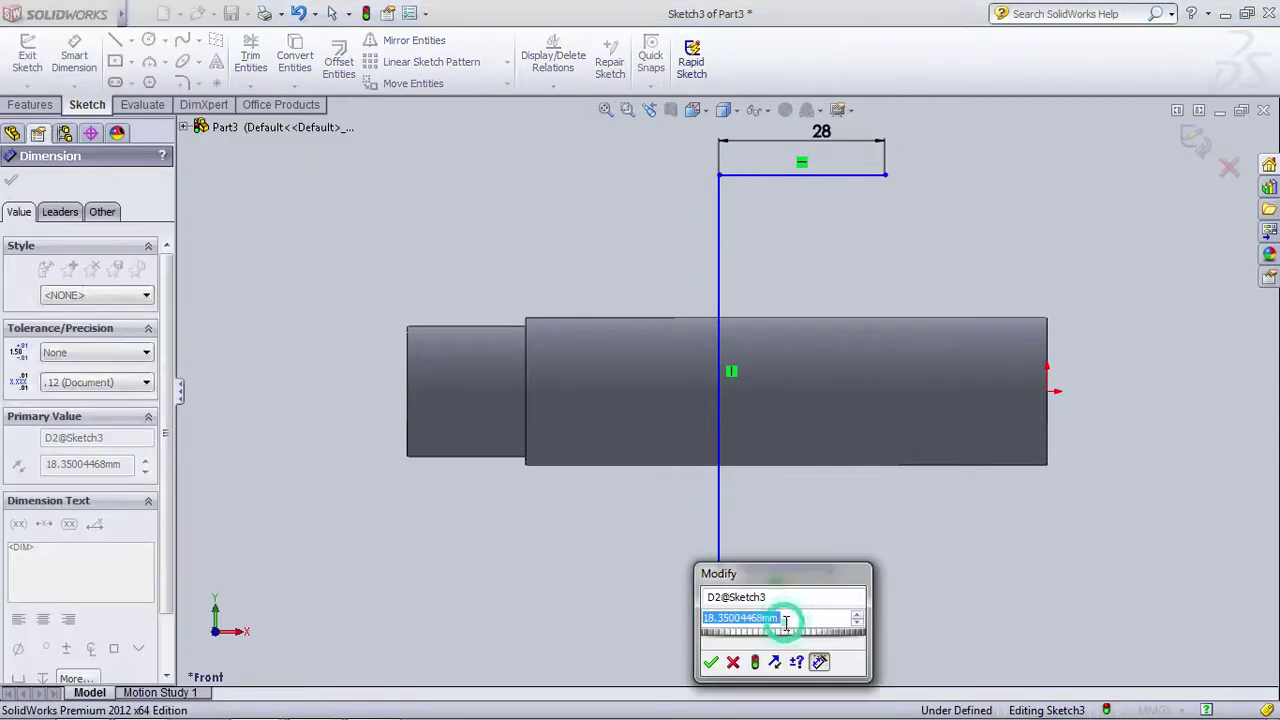
{"action": "type", "text": "25"}
{"action": "key", "text": "Return"}
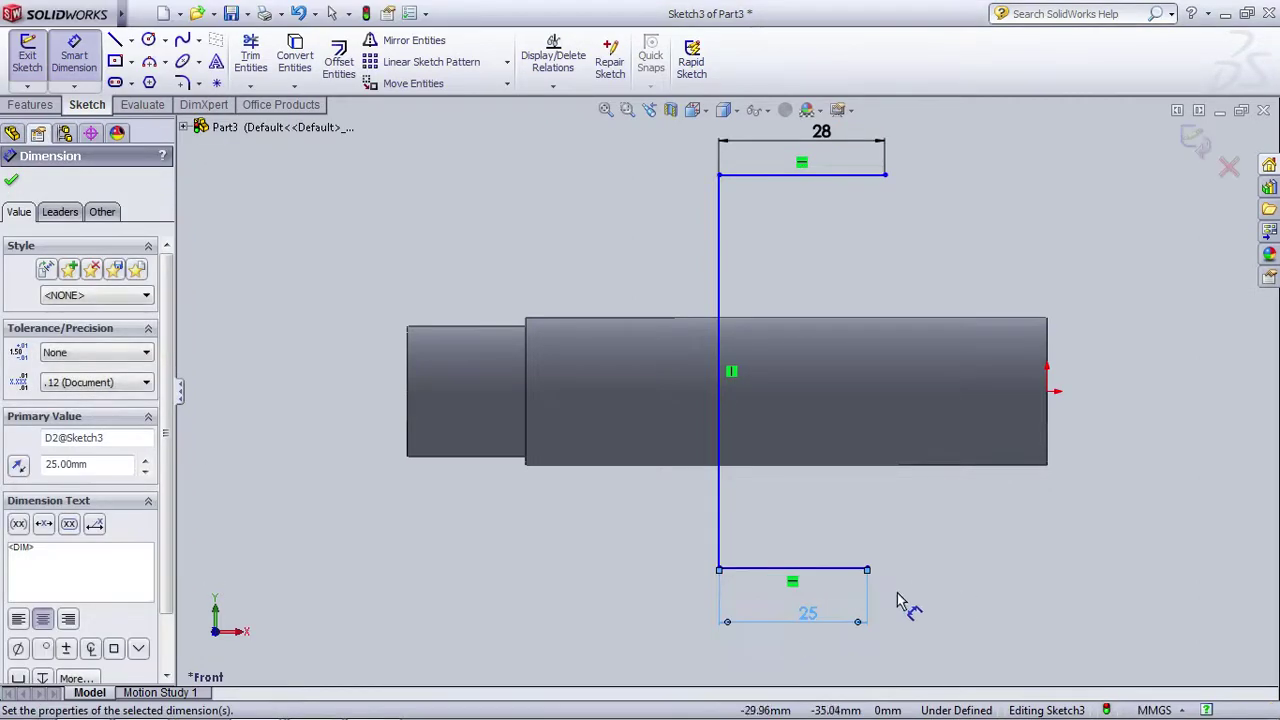
Step: Dimension the vertical line of the cotter profile to 65 mm
{"action": "scroll", "coordinate": [894, 600], "scroll_direction": "down", "scroll_amount": 2}
{"action": "left_click", "coordinate": [667, 238]}
{"action": "left_click", "coordinate": [668, 241]}
{"action": "left_click", "coordinate": [563, 252]}
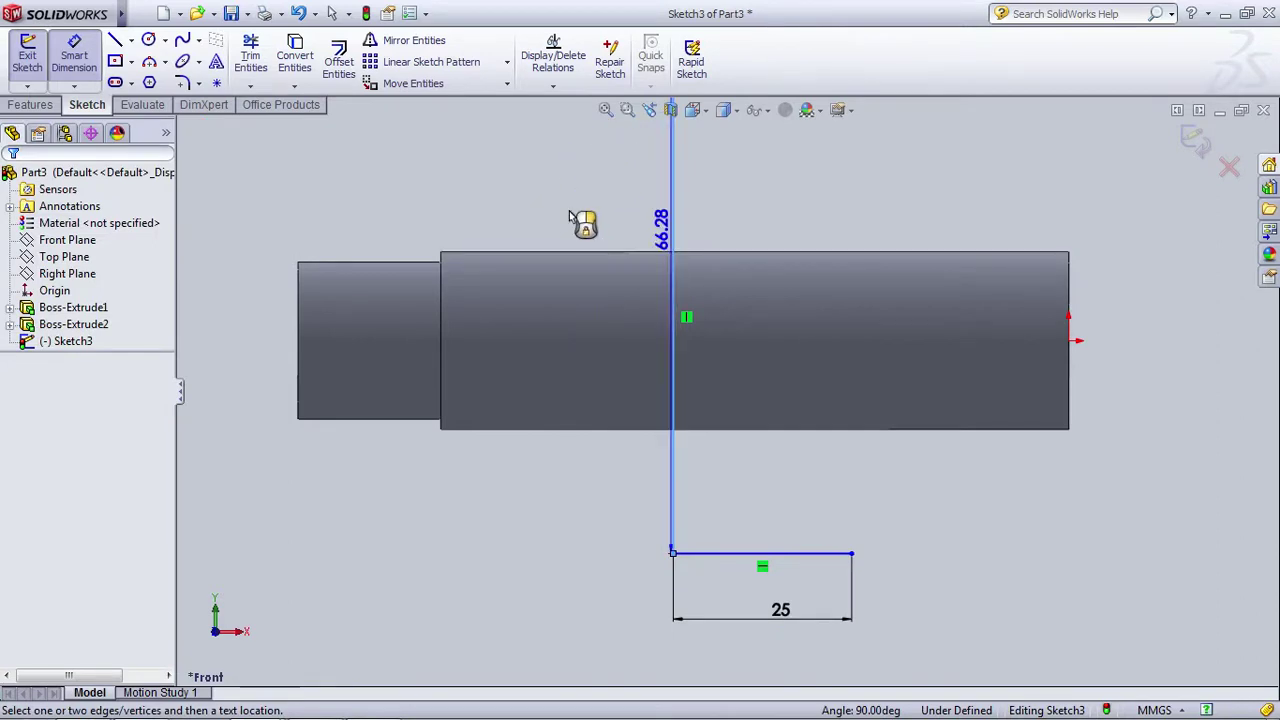
{"action": "left_click", "coordinate": [495, 205]}
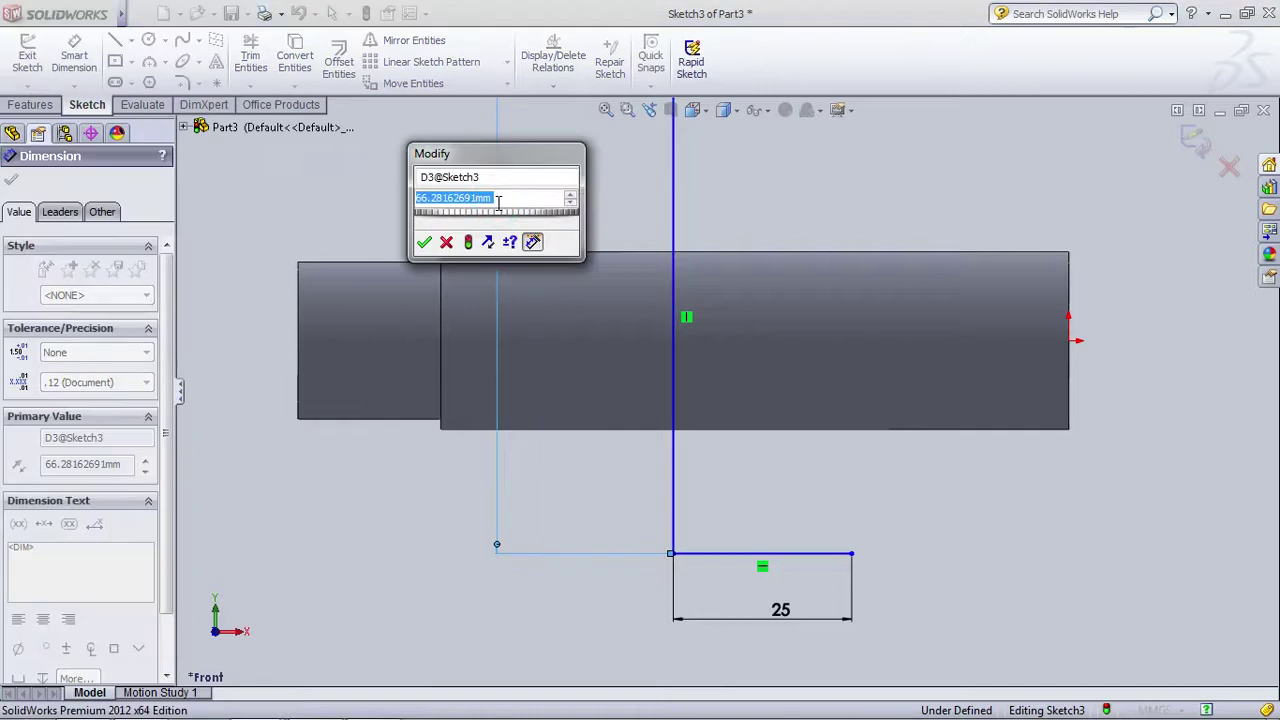
{"action": "type", "text": "65"}
{"action": "key", "text": "Return"}
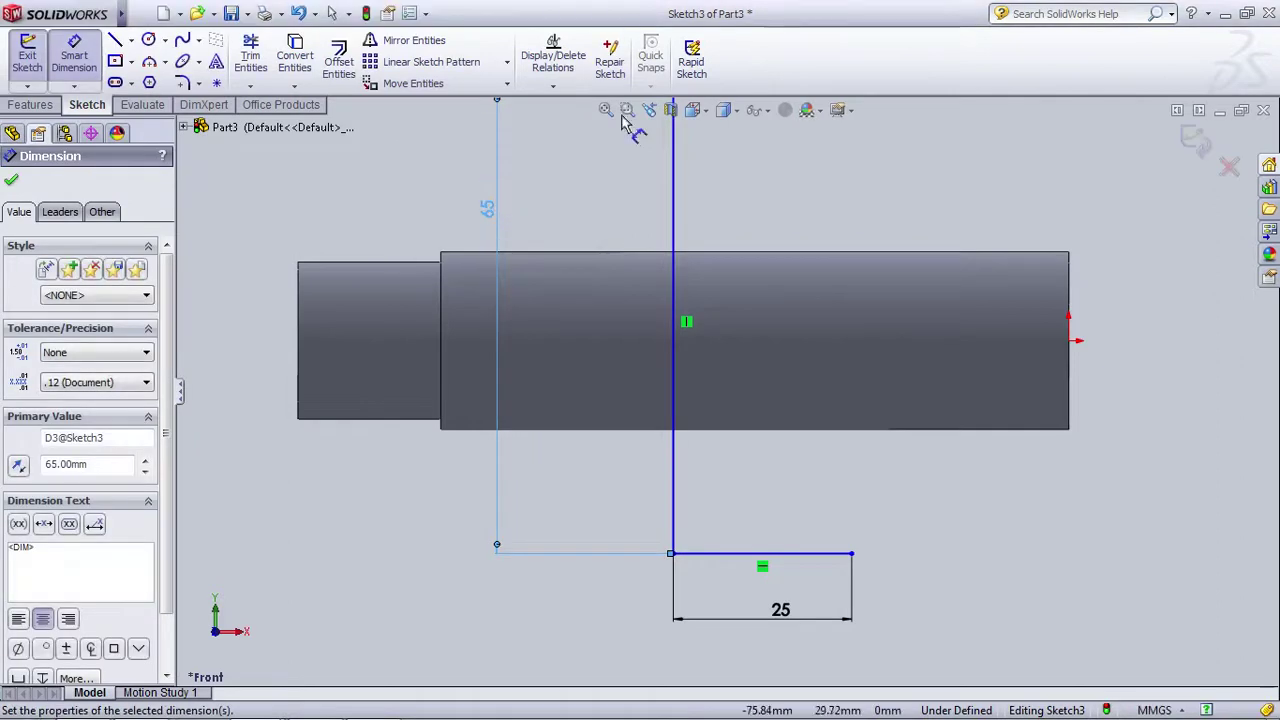
Step: Dimension the vertical distance from the profile's upper line to the origin as 65/2
{"action": "scroll", "coordinate": [718, 360], "scroll_direction": "up", "scroll_amount": 3}
{"action": "left_click", "coordinate": [748, 222]}
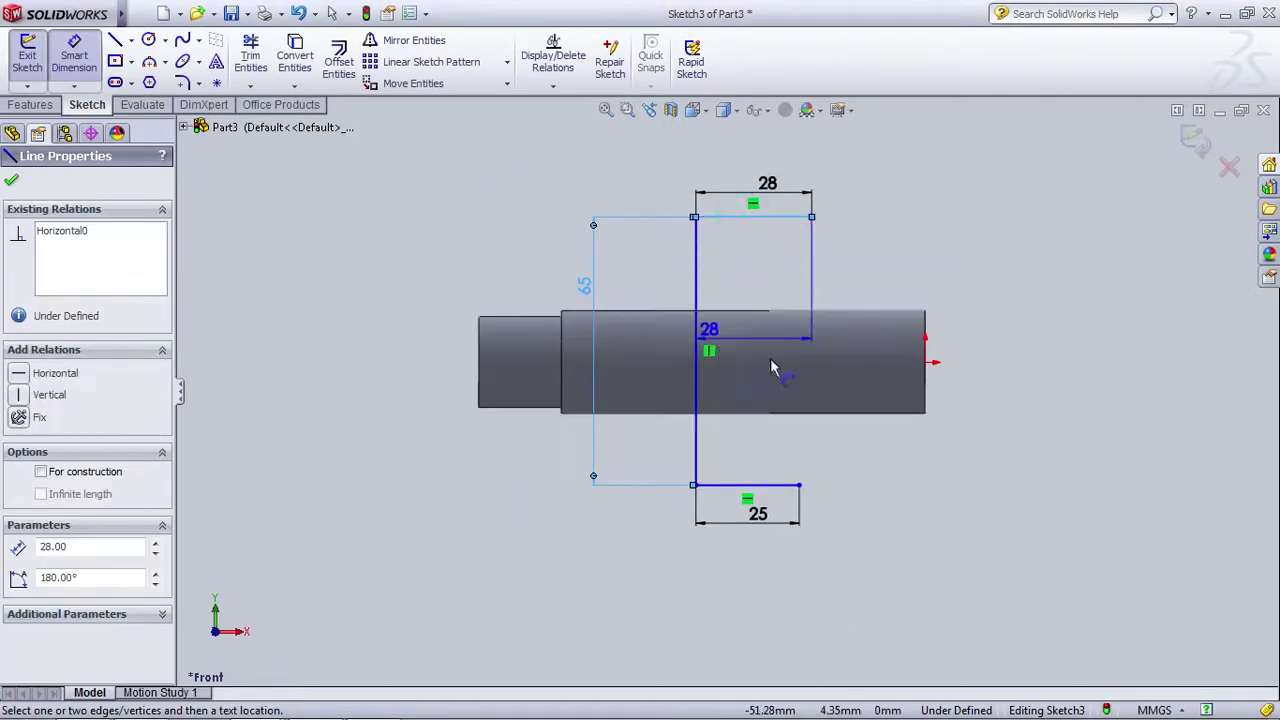
{"action": "left_click", "coordinate": [924, 361]}
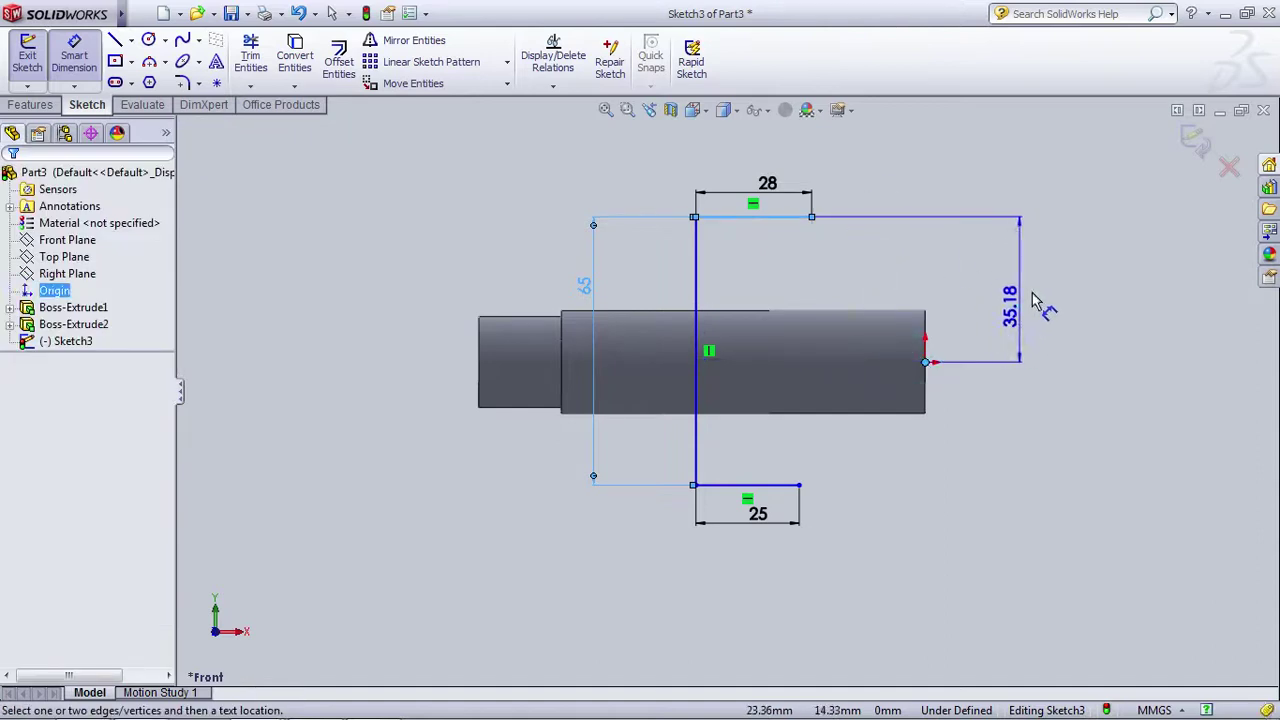
{"action": "left_click", "coordinate": [1035, 285]}
{"action": "type", "text": "65/2"}
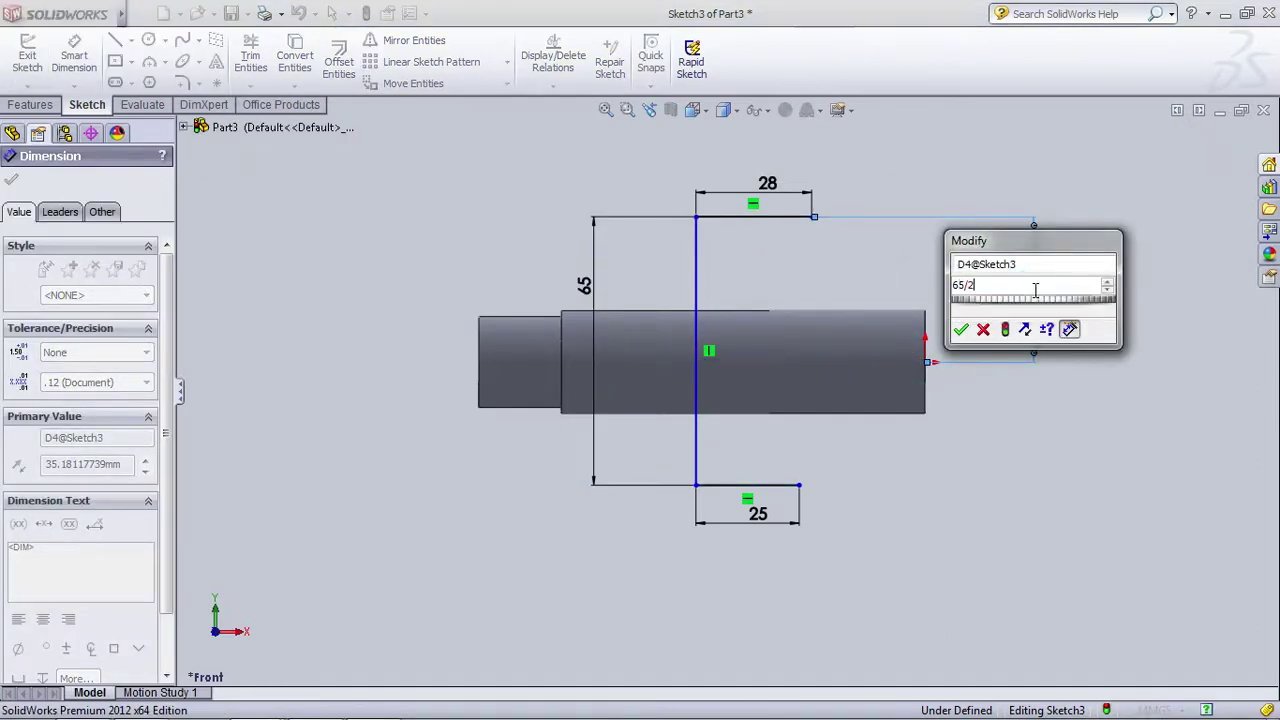
{"action": "key", "text": "Return"}
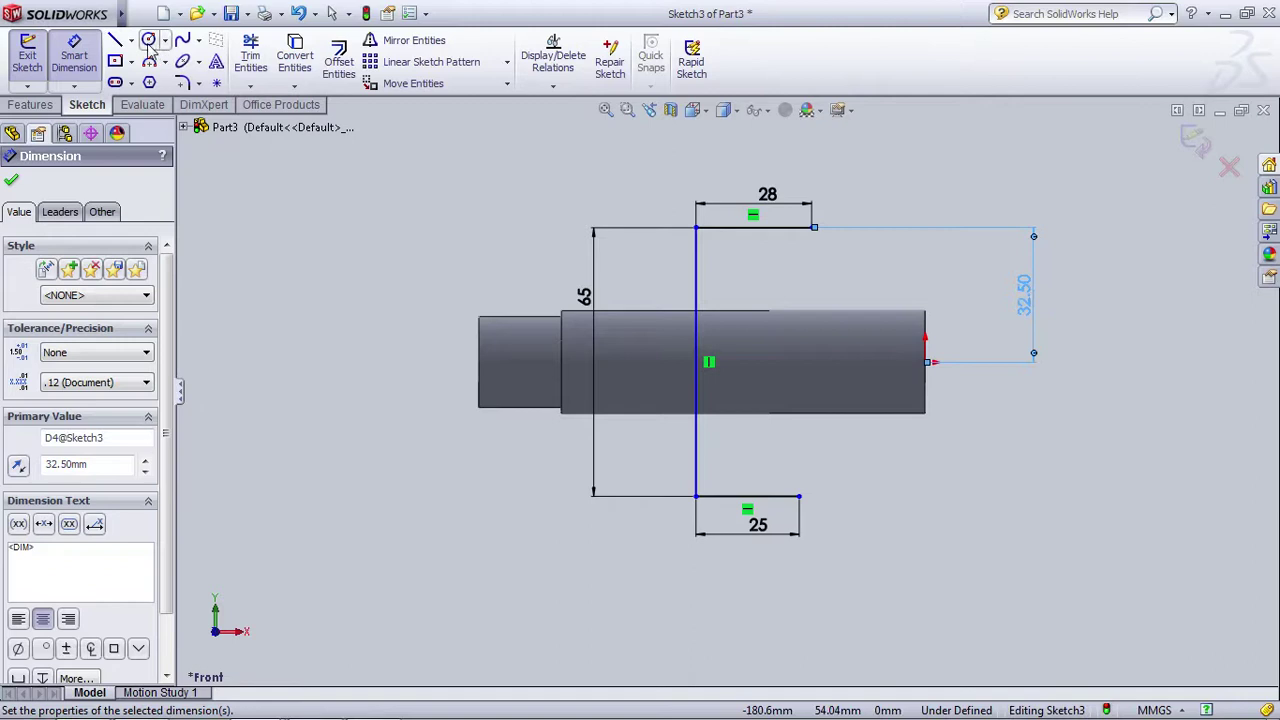
Step: Close the cotter profile with a slanted line joining the free ends of the 28 mm and 25 mm lines
{"action": "left_click", "coordinate": [115, 41]}
{"action": "left_click", "coordinate": [812, 228]}
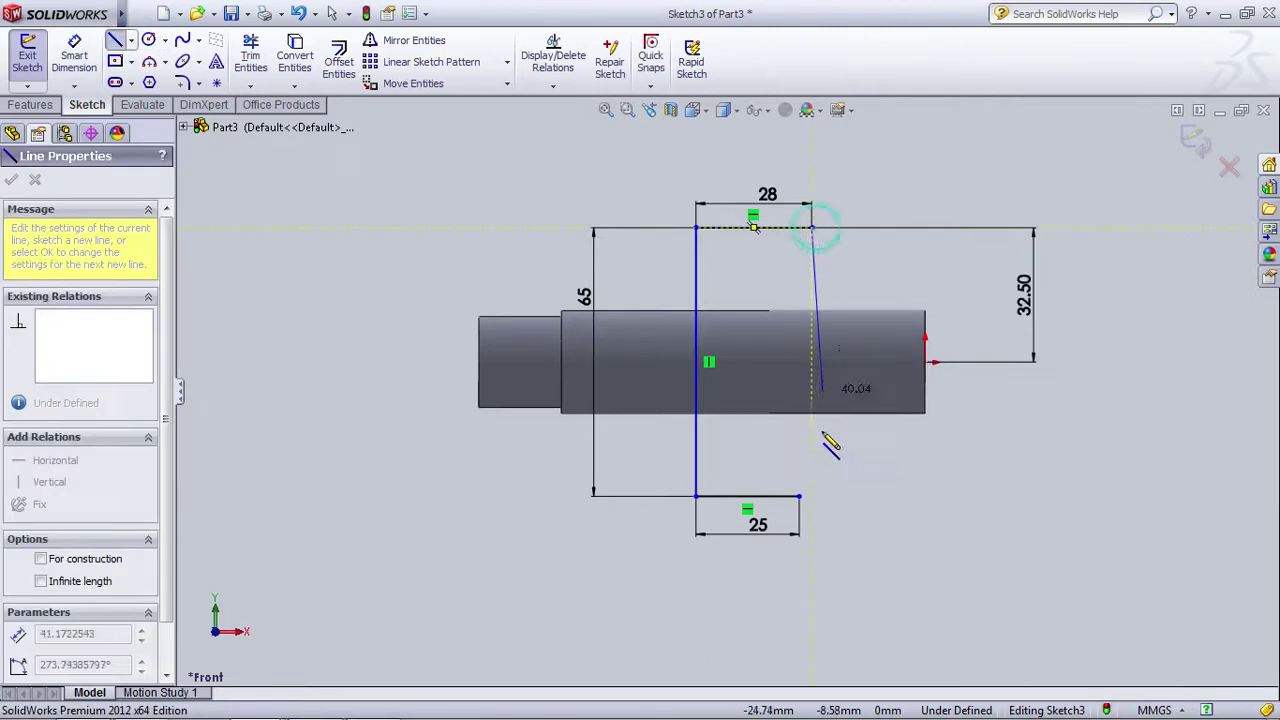
{"action": "left_click", "coordinate": [798, 497]}
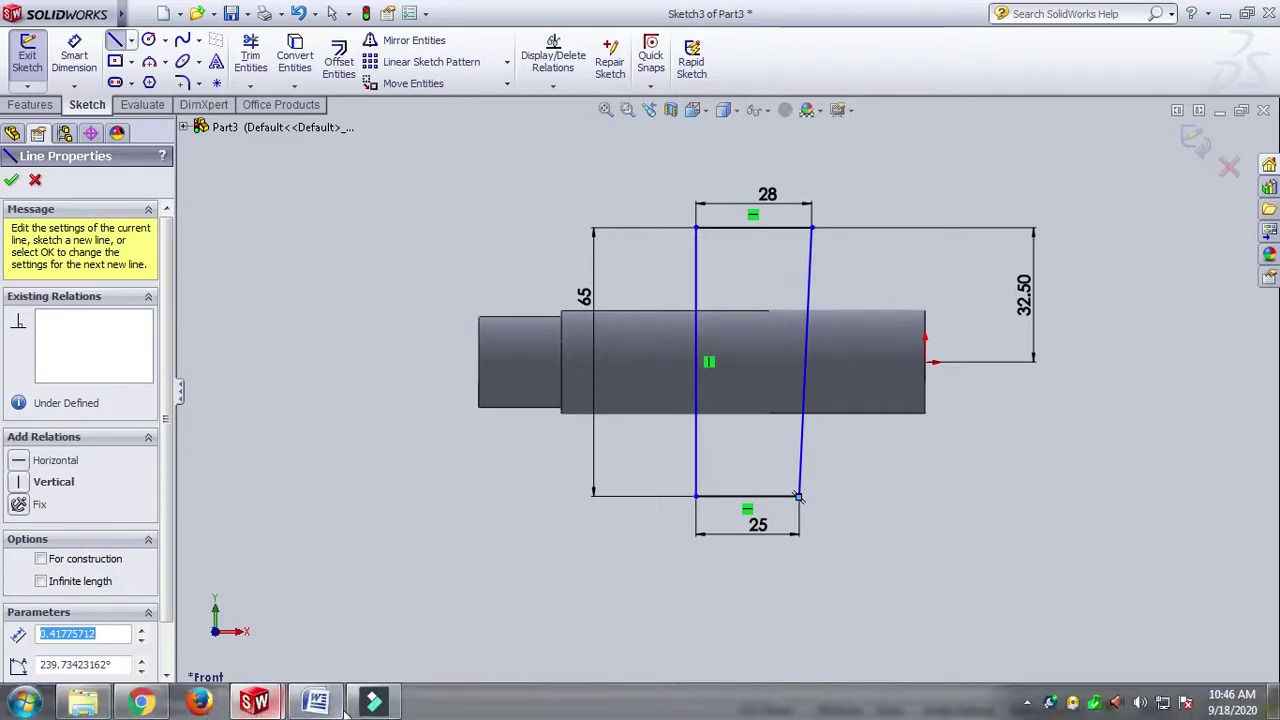
Step: Check the hole position in the Word drawing, set the vertical line 35 mm from the rod's shoulder edge, and exit the sketch
{"action": "left_click", "coordinate": [340, 704]}
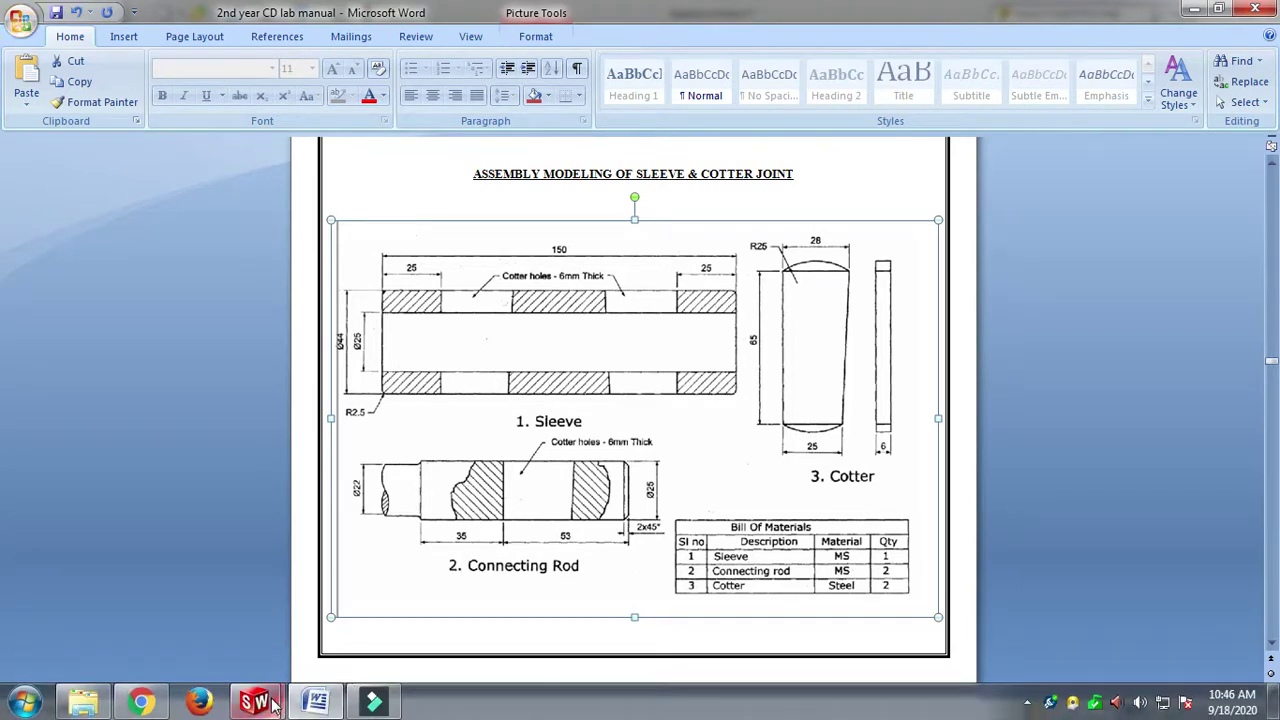
{"action": "mouse_move", "coordinate": [268, 705]}
{"action": "left_click", "coordinate": [360, 595]}
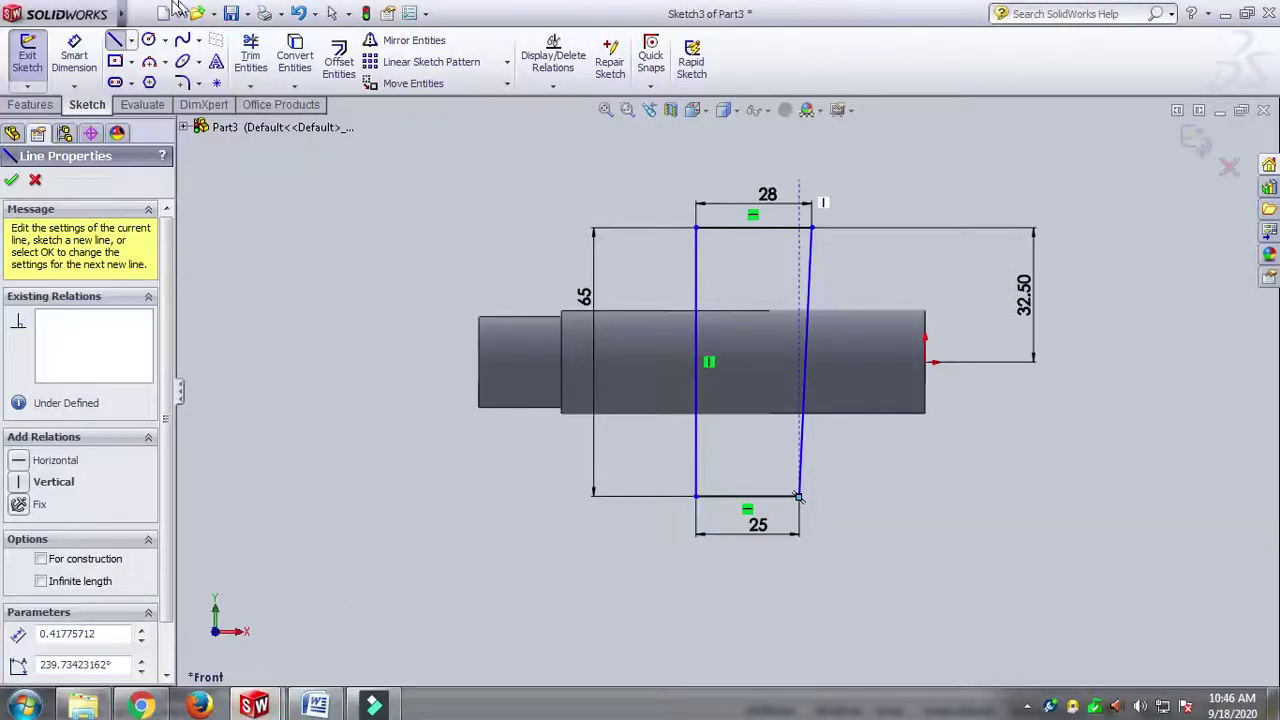
{"action": "left_click", "coordinate": [72, 56]}
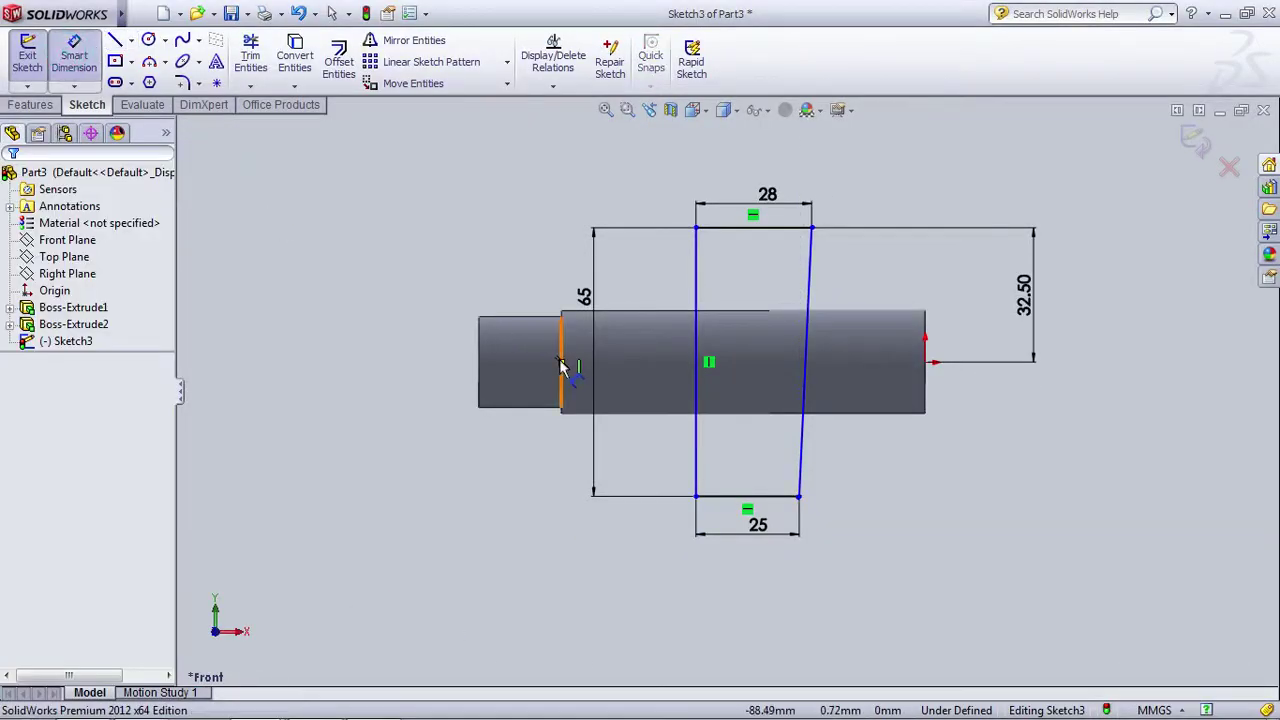
{"action": "left_click", "coordinate": [561, 366]}
{"action": "left_click", "coordinate": [695, 360]}
{"action": "left_click", "coordinate": [645, 235]}
{"action": "type", "text": "35"}
{"action": "key", "text": "Return"}
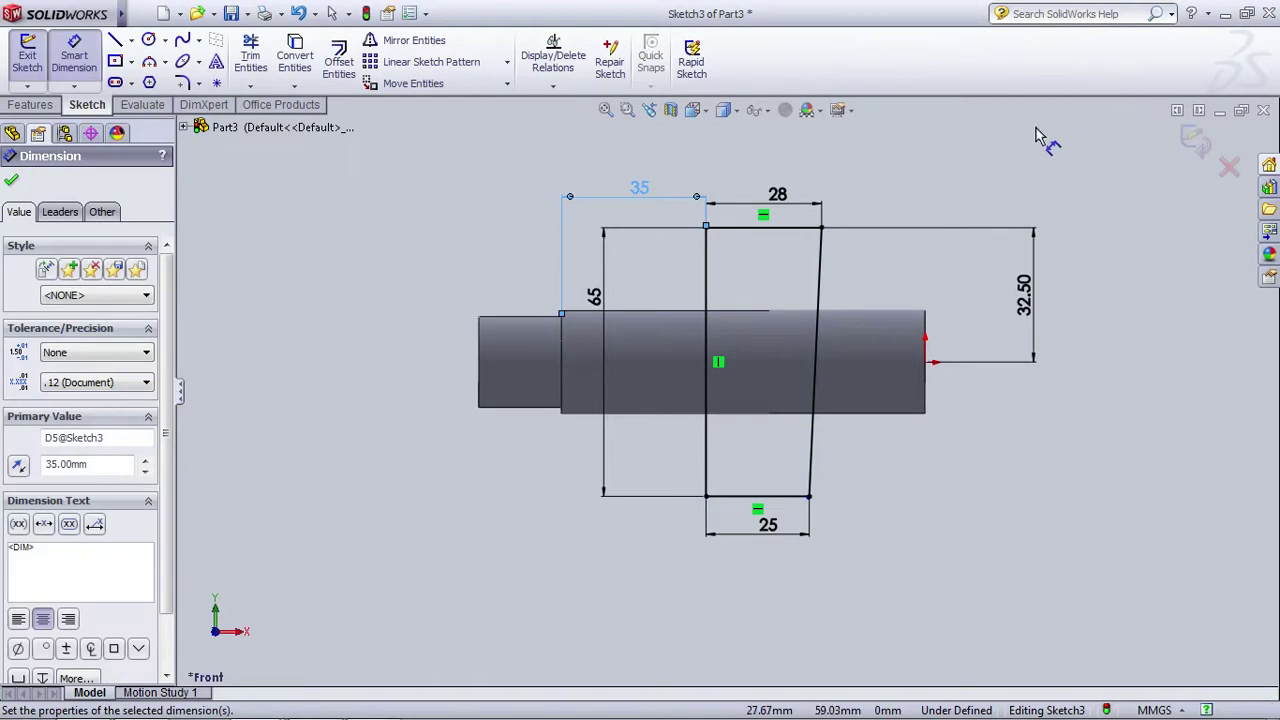
{"action": "left_click", "coordinate": [1208, 140]}
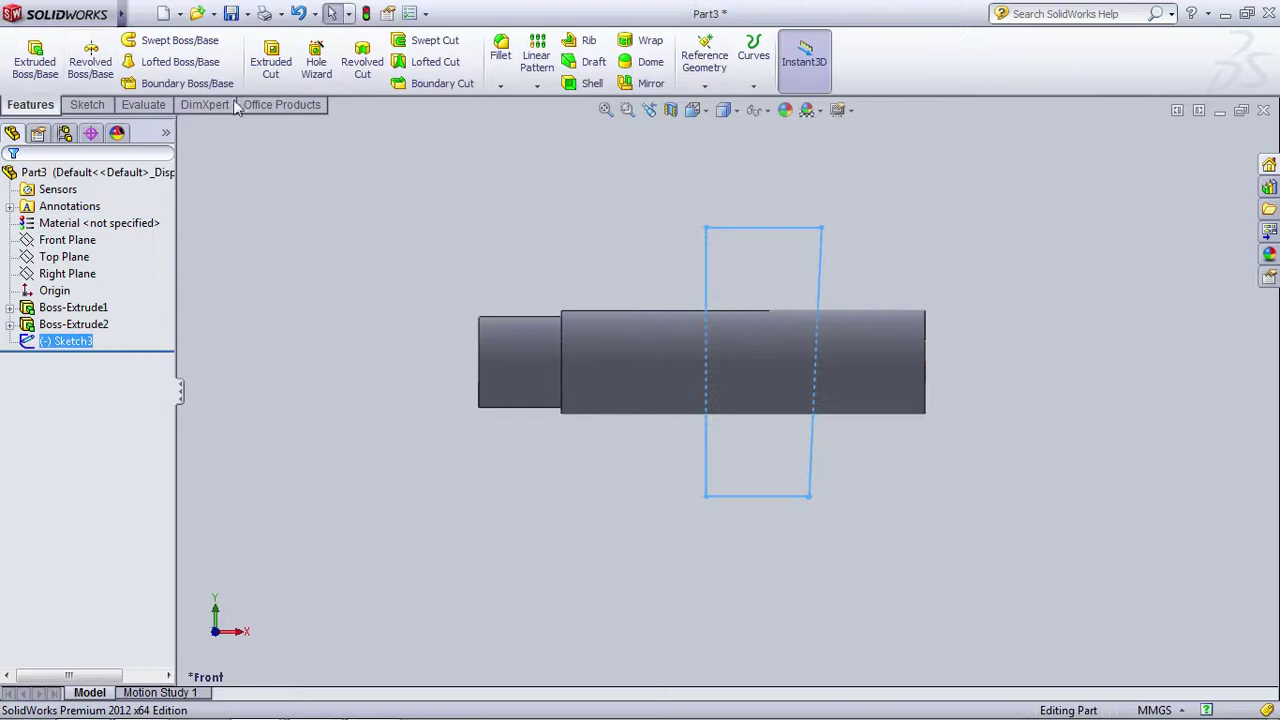
{"action": "left_click", "coordinate": [270, 62]}
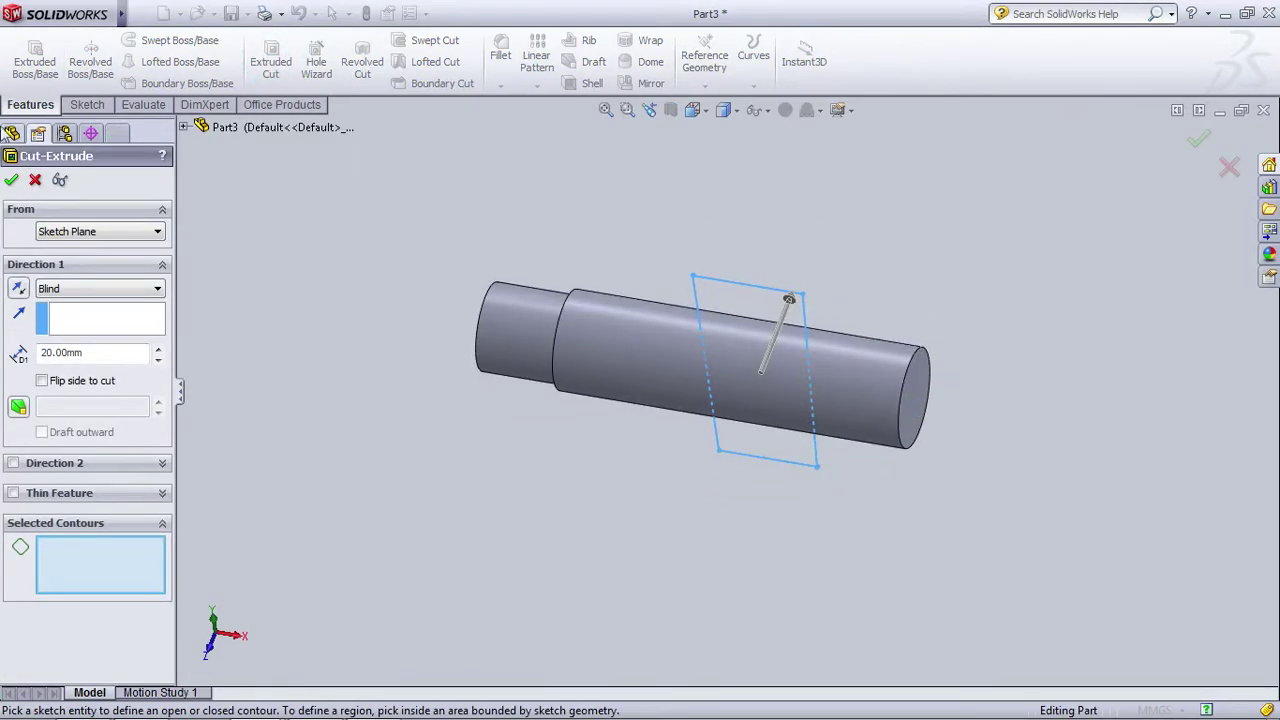
{"action": "left_click", "coordinate": [70, 290]}
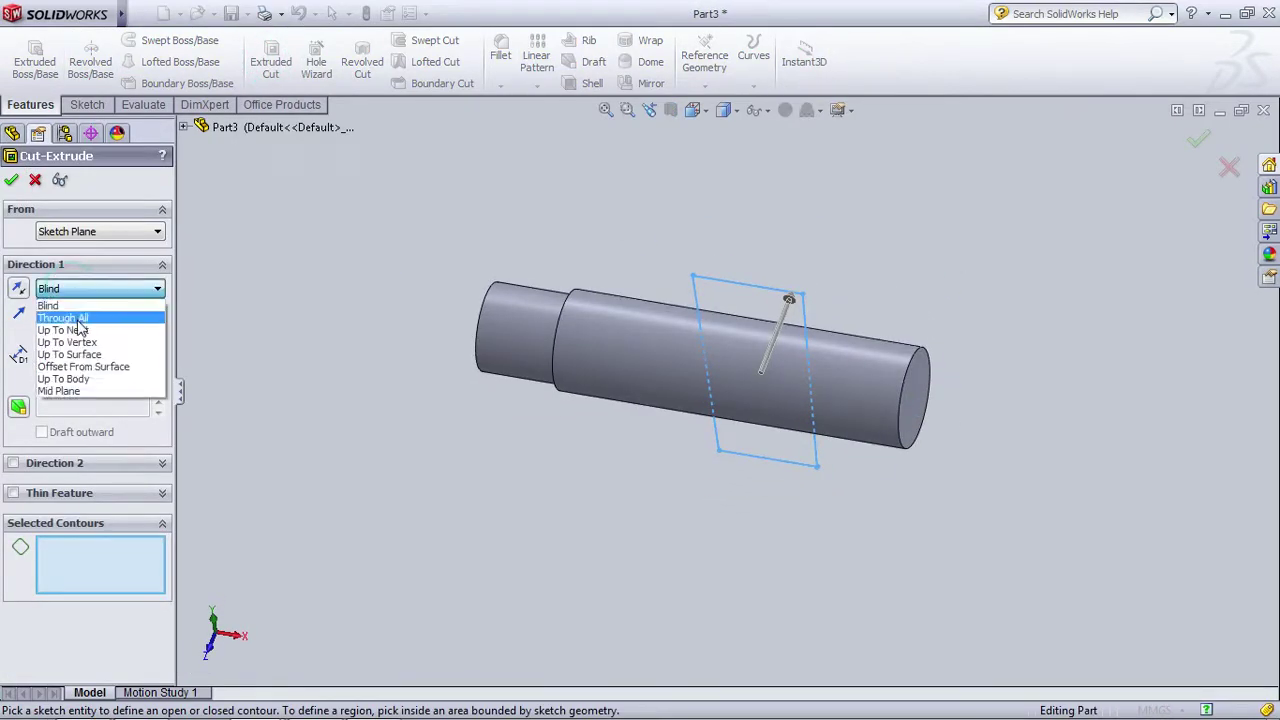
{"action": "left_click", "coordinate": [72, 395]}
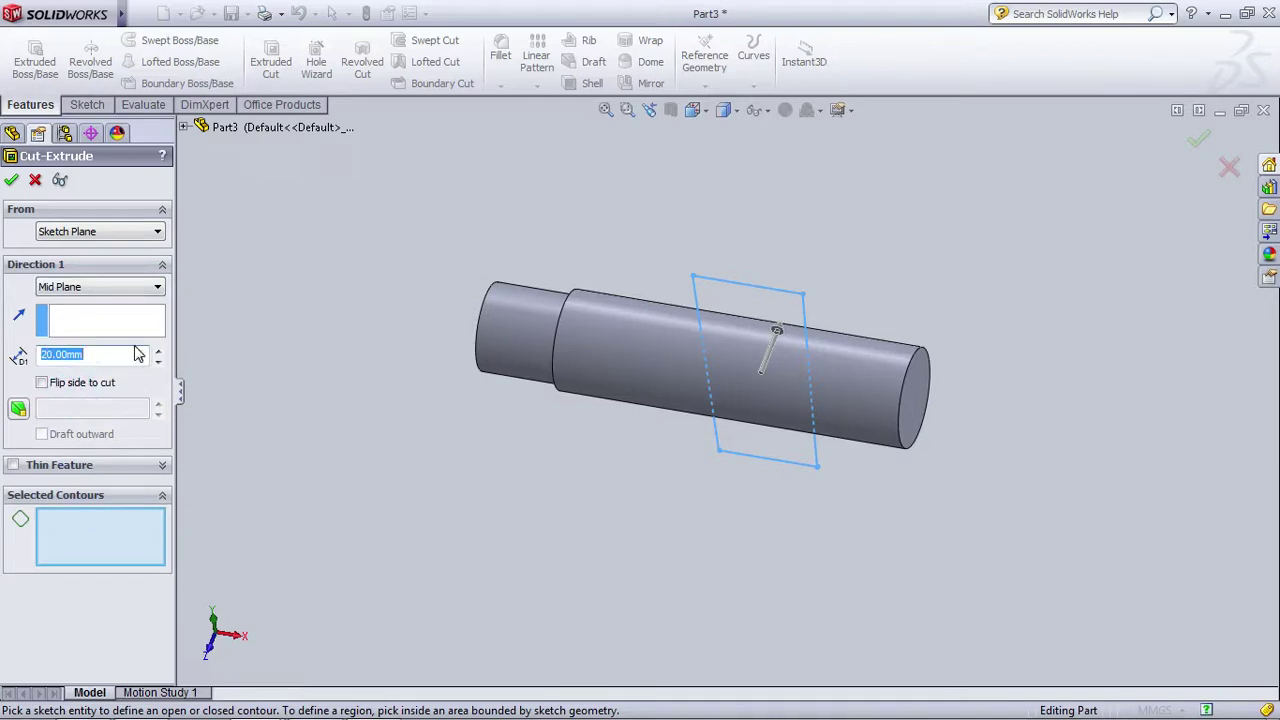
{"action": "left_click", "coordinate": [12, 180]}
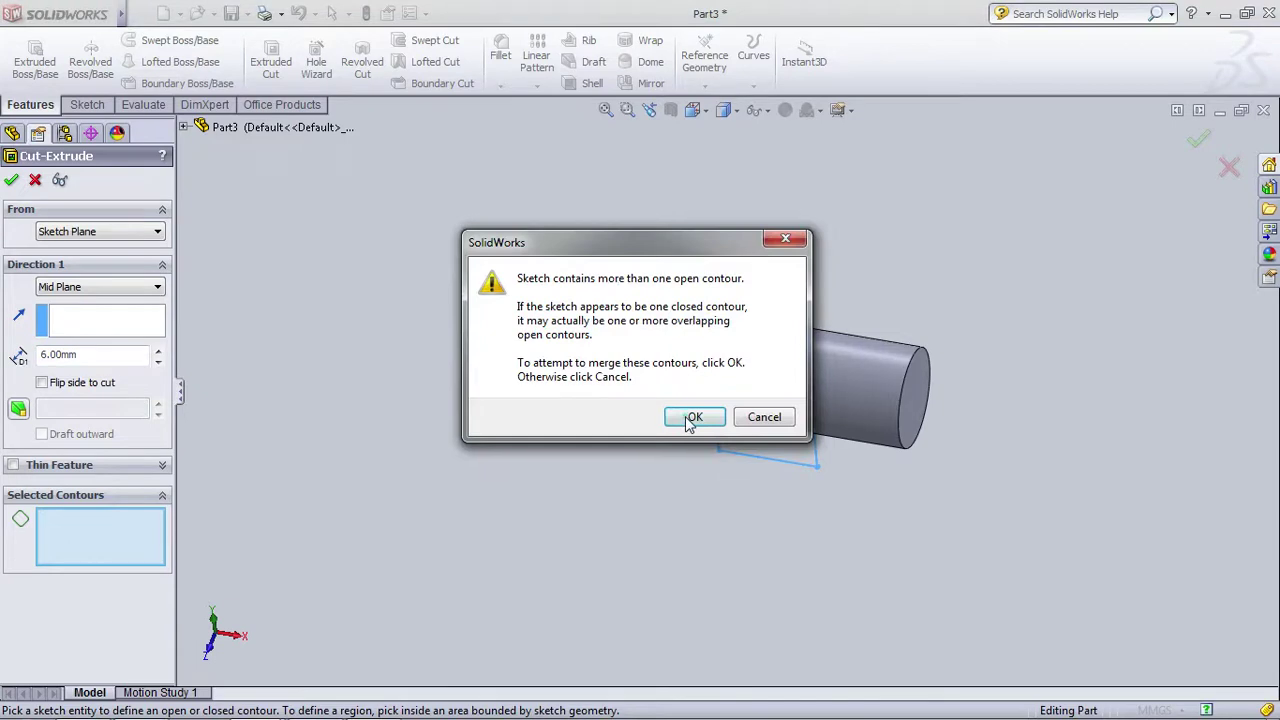
{"action": "left_click", "coordinate": [689, 419]}
{"action": "left_click", "coordinate": [760, 375]}
{"action": "middle_click_drag", "start_coordinate": [500, 380], "coordinate": [560, 300]}
{"action": "left_click", "coordinate": [35, 180]}
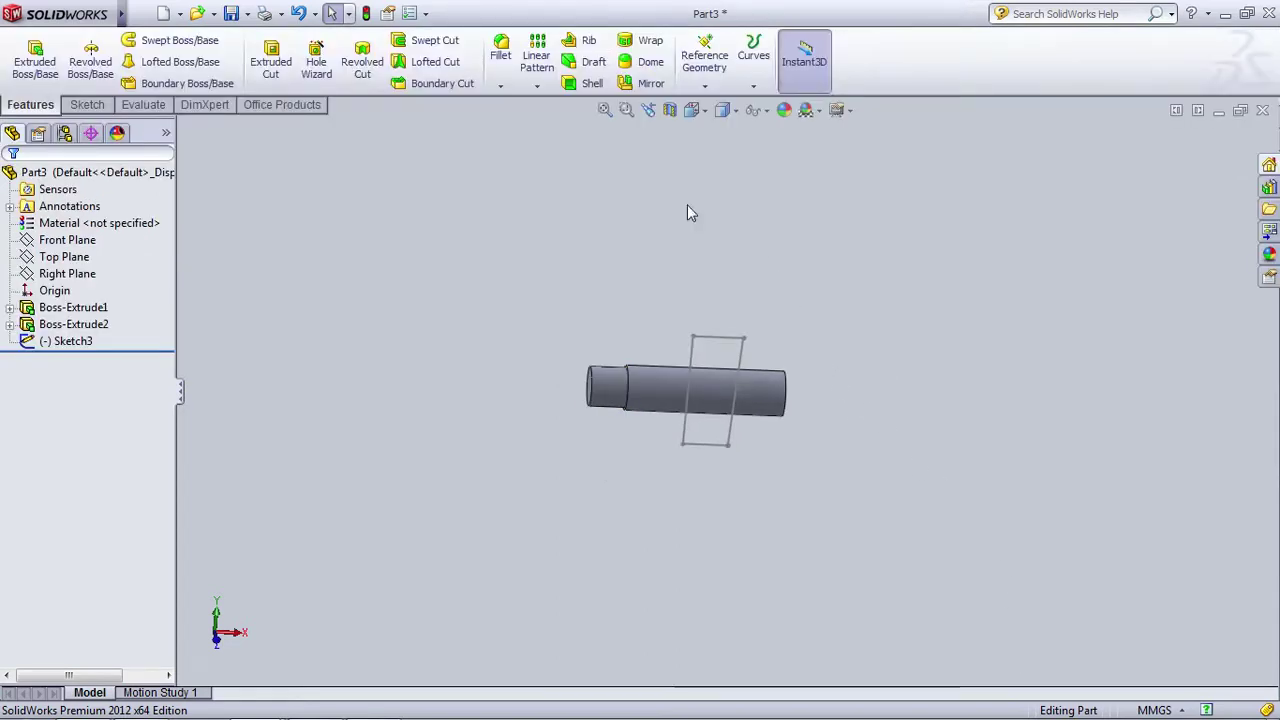
Step: Cut the cotter hole through the rod with an Extruded Cut of the tapered sketch contour, Mid Plane, 6 mm deep
{"action": "left_click", "coordinate": [275, 65]}
{"action": "left_click", "coordinate": [741, 353]}
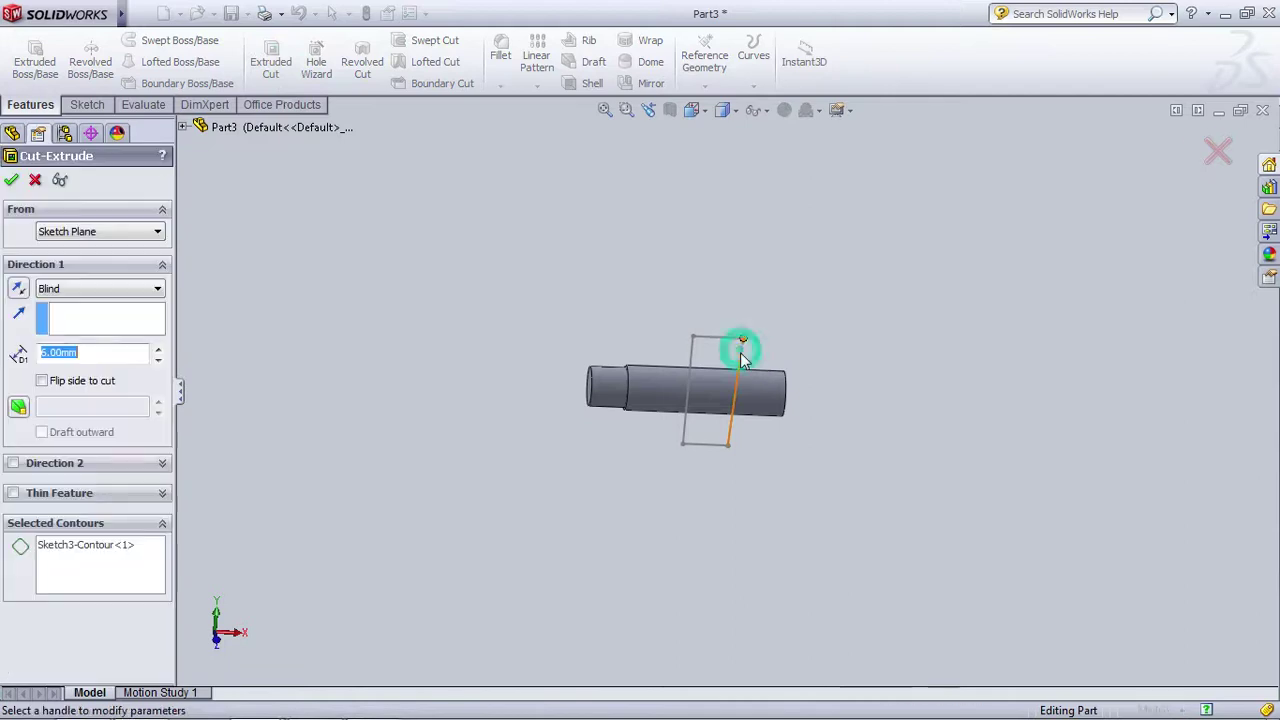
{"action": "left_click", "coordinate": [95, 288]}
{"action": "left_click", "coordinate": [72, 398]}
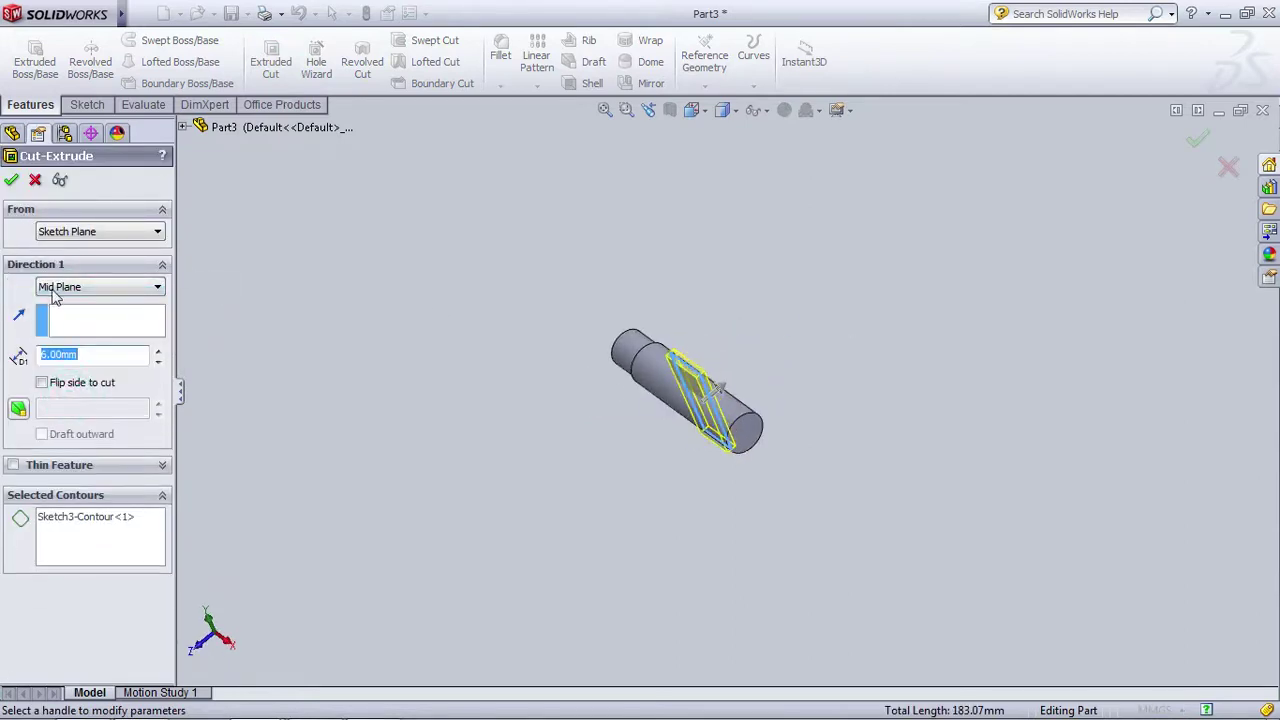
{"action": "left_click", "coordinate": [12, 180]}
{"action": "mouse_move", "coordinate": [566, 439]}
{"action": "middle_mouse_down"}
{"action": "mouse_move", "coordinate": [657, 306]}
{"action": "mouse_move", "coordinate": [612, 288]}
{"action": "mouse_move", "coordinate": [846, 303]}
{"action": "mouse_move", "coordinate": [871, 491]}
{"action": "mouse_move", "coordinate": [1012, 305]}
{"action": "mouse_move", "coordinate": [1054, 526]}
{"action": "mouse_move", "coordinate": [994, 526]}
{"action": "mouse_move", "coordinate": [854, 309]}
{"action": "mouse_move", "coordinate": [670, 549]}
{"action": "mouse_move", "coordinate": [409, 320]}
{"action": "middle_mouse_up"}
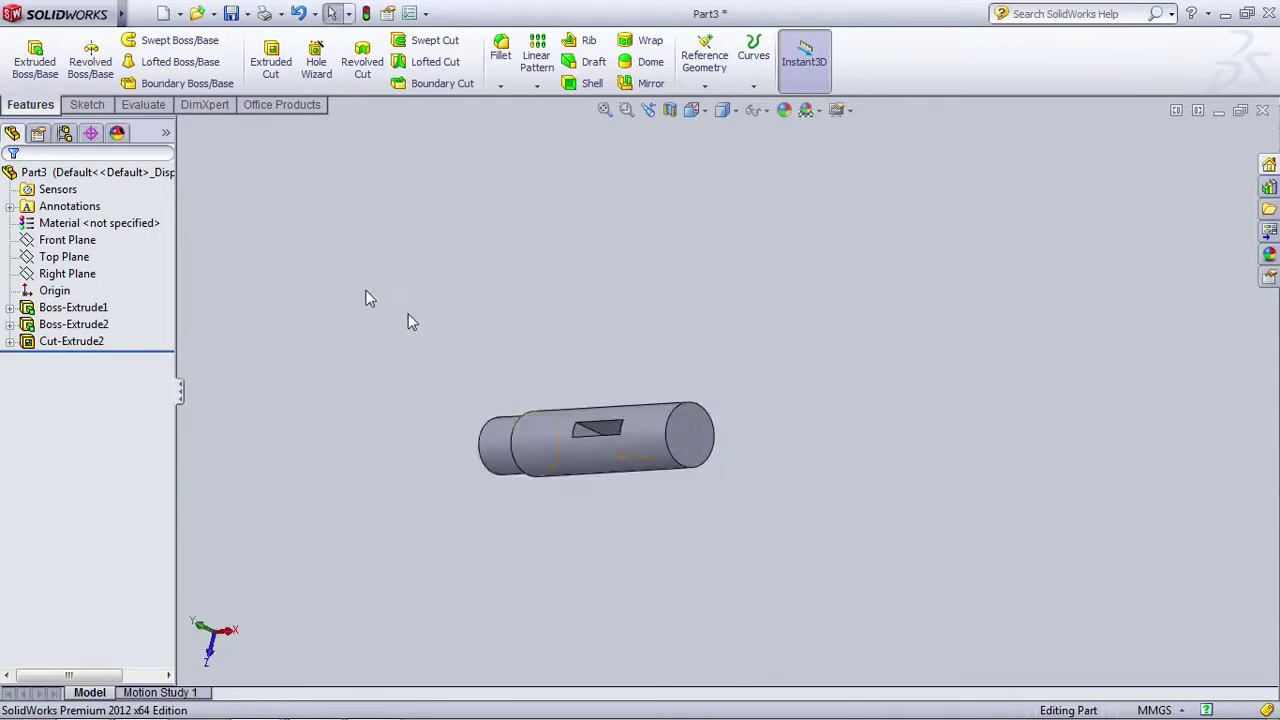
Step: Chamfer the circular edge at the large-diameter end of the rod with a 2 mm distance at 45 degrees
{"action": "left_click", "coordinate": [500, 85]}
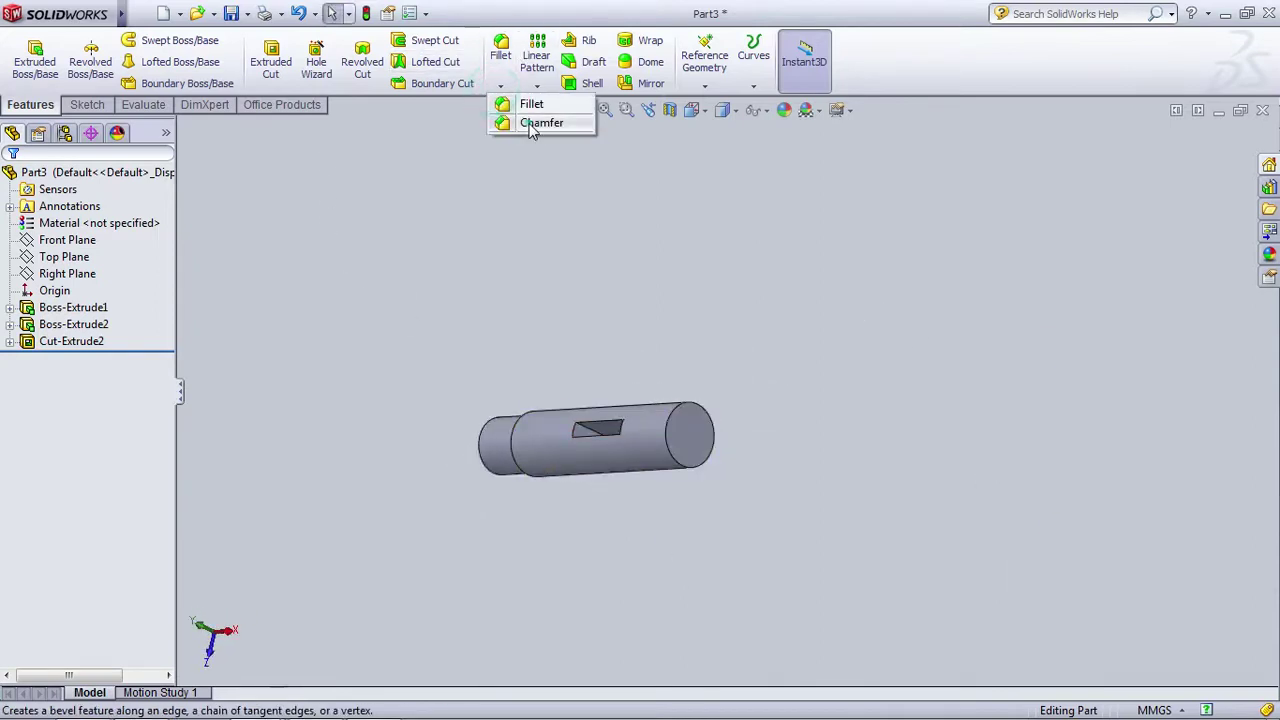
{"action": "left_click", "coordinate": [537, 118]}
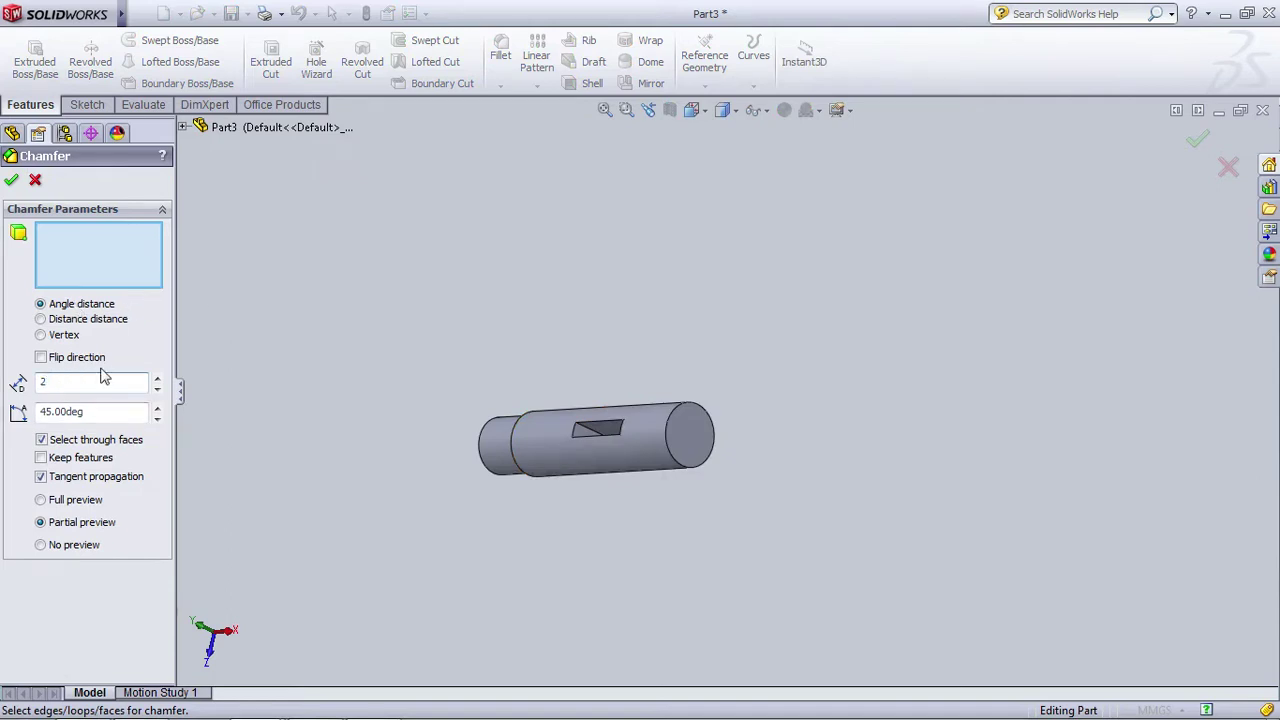
{"action": "left_click", "coordinate": [672, 424]}
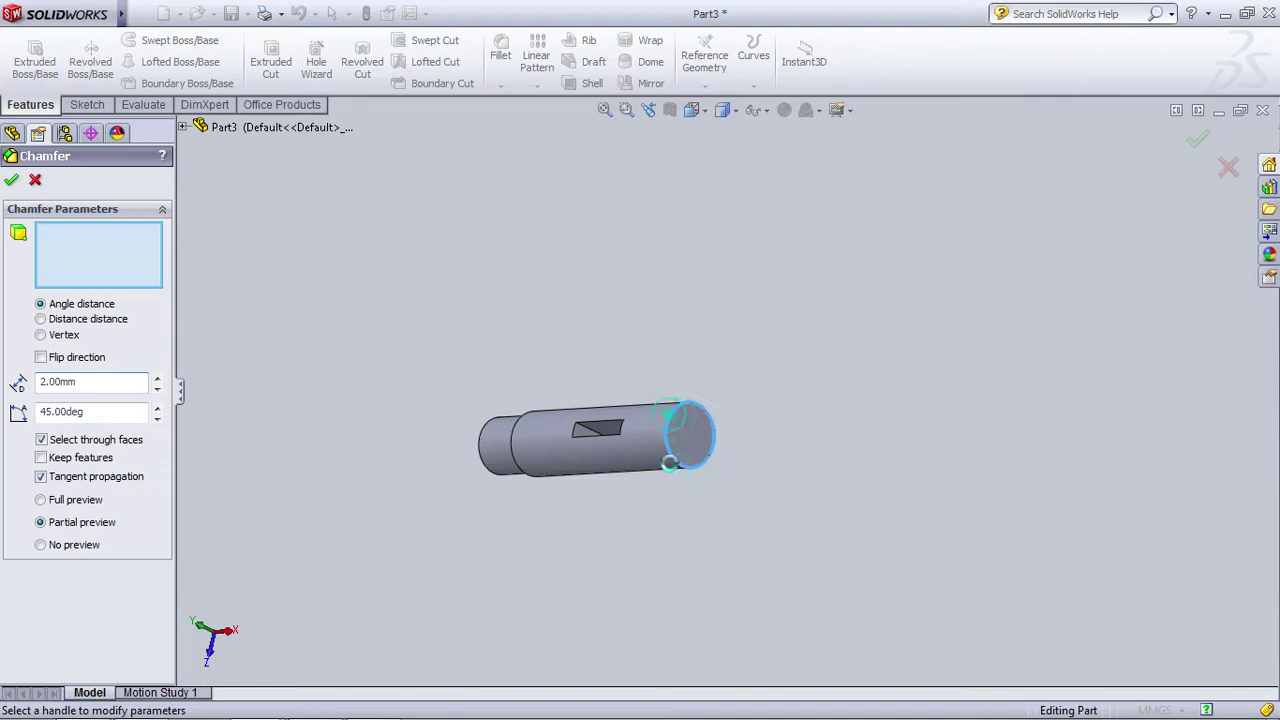
{"action": "middle_click_drag", "start_coordinate": [408, 420], "coordinate": [450, 360]}
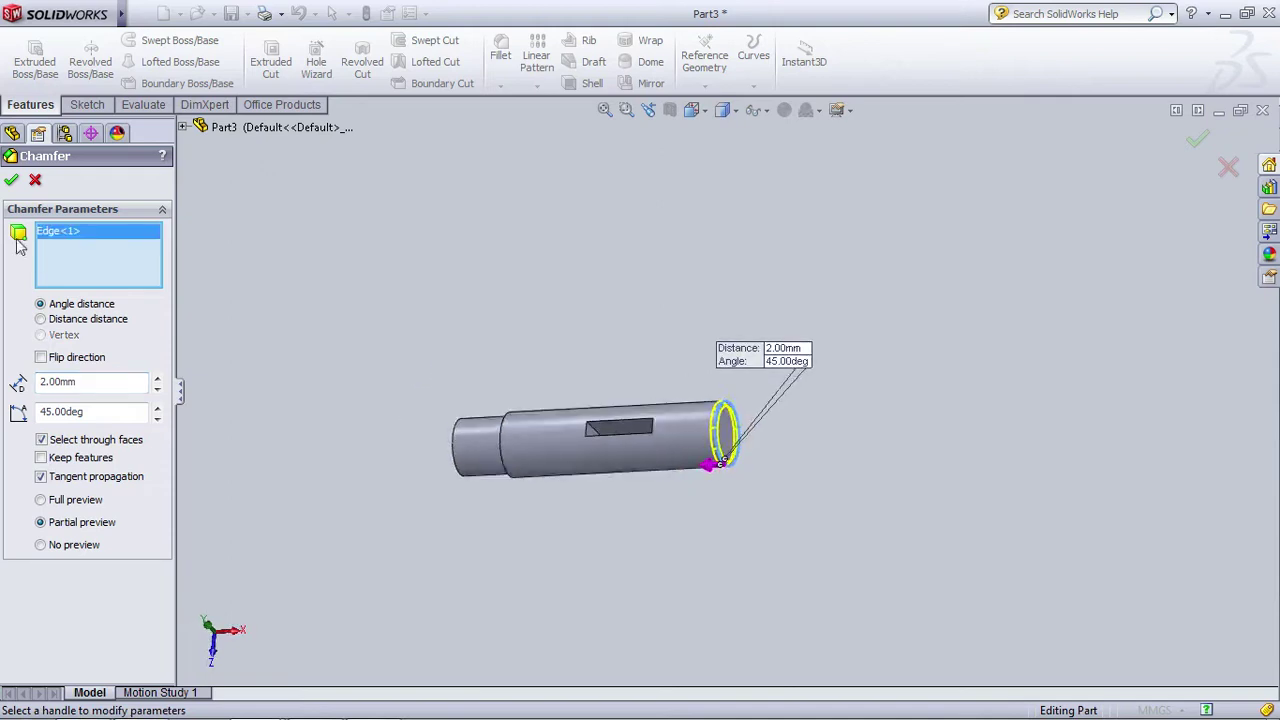
{"action": "left_click", "coordinate": [11, 180]}
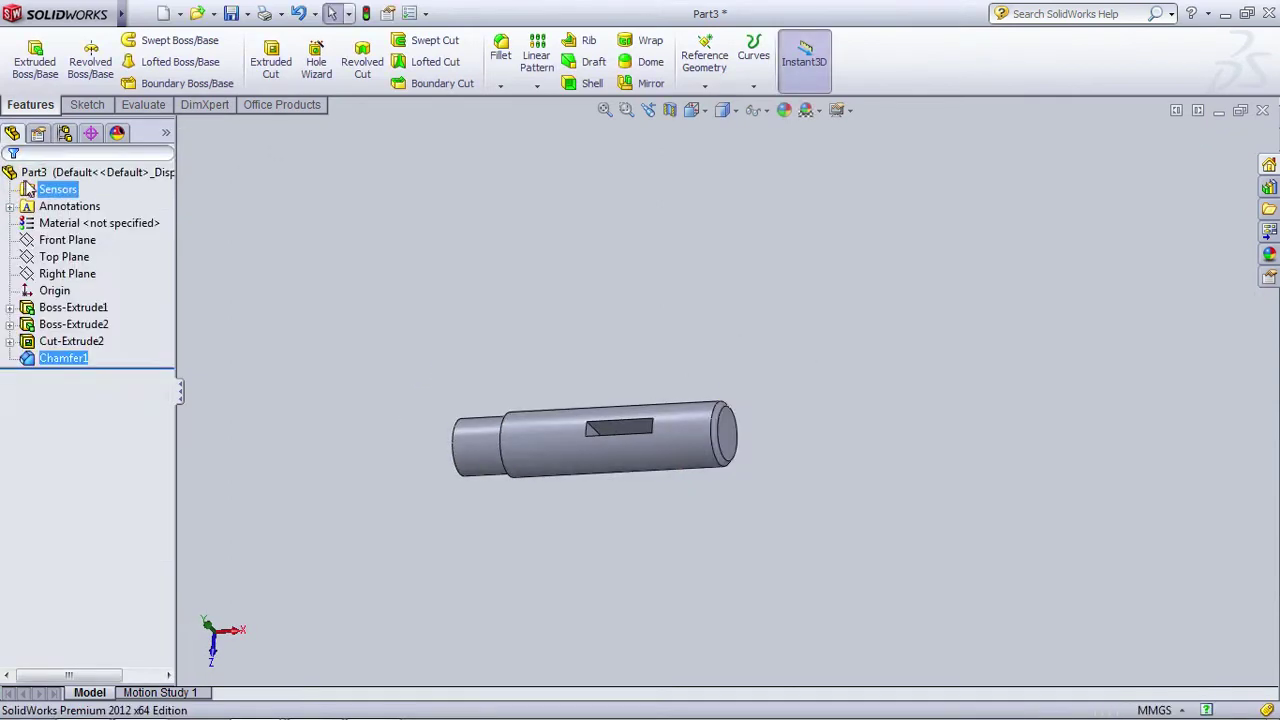
Step: Check the part name in the Word drawing and save the part as "connecting rod" in the s&c joint folder
{"action": "left_click", "coordinate": [140, 14]}
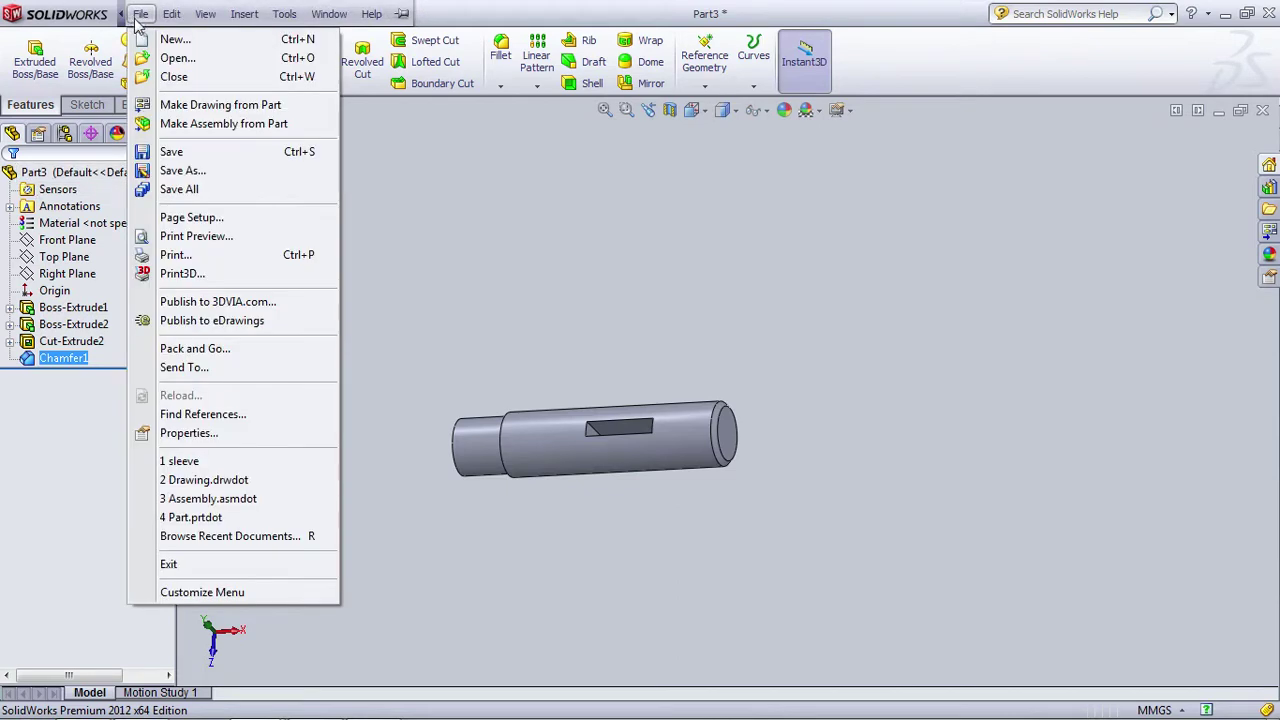
{"action": "left_click", "coordinate": [170, 151]}
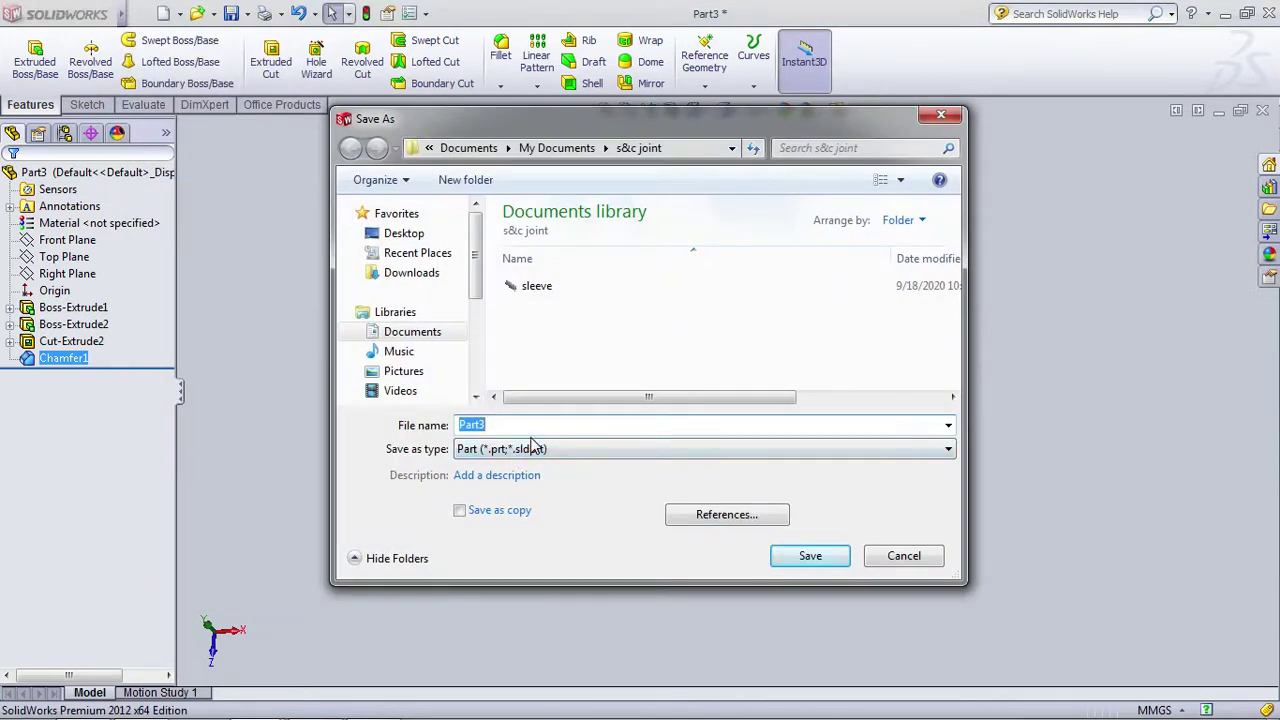
{"action": "left_click", "coordinate": [316, 702]}
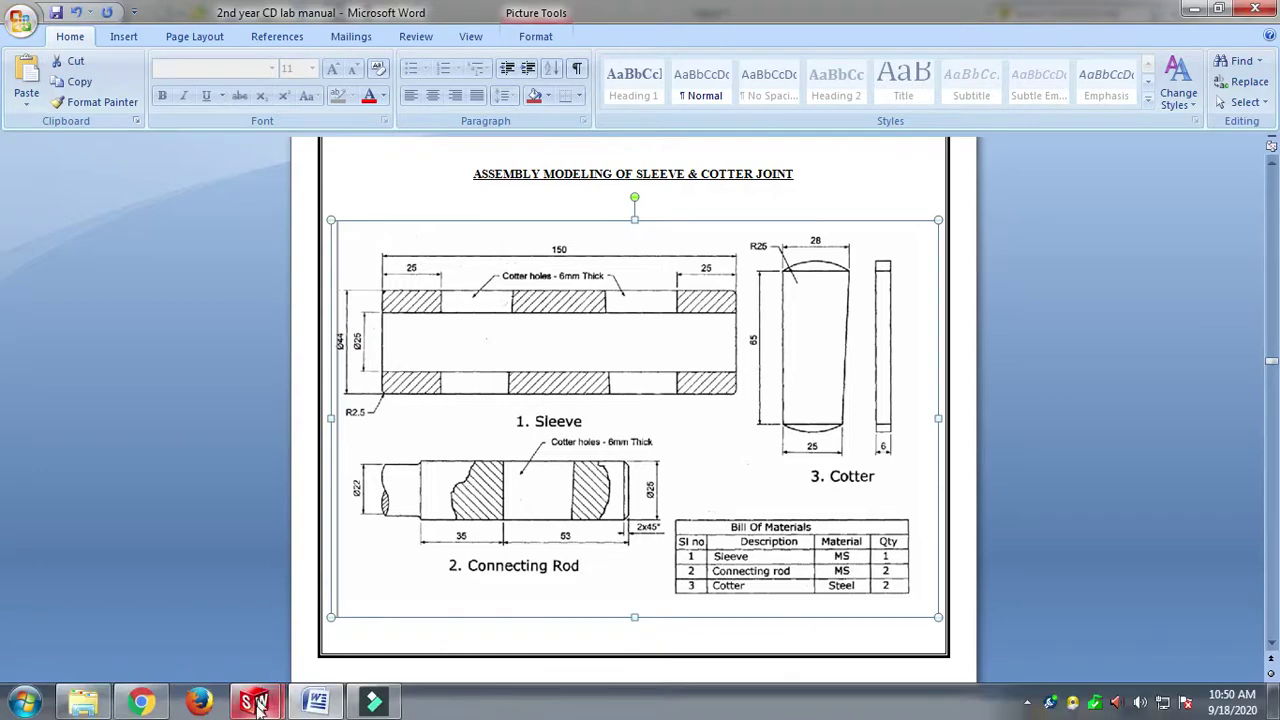
{"action": "mouse_move", "coordinate": [255, 702]}
{"action": "left_click", "coordinate": [388, 628]}
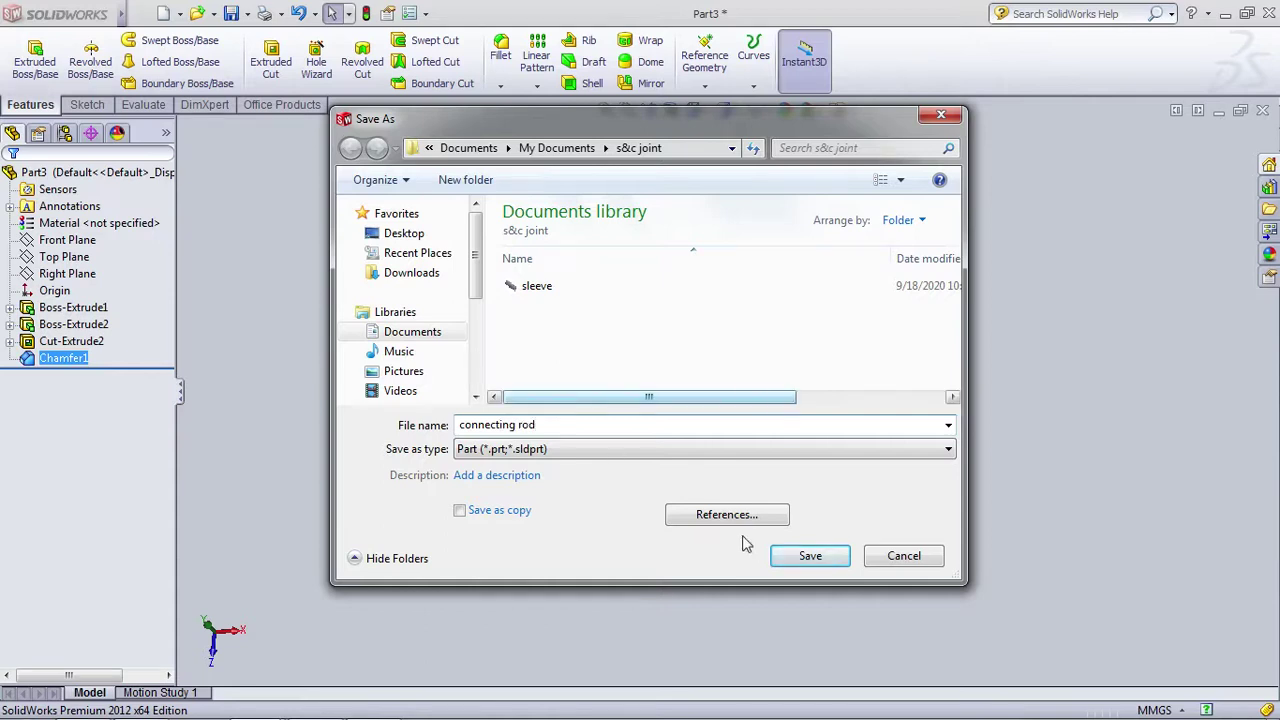
{"action": "left_click", "coordinate": [810, 557]}
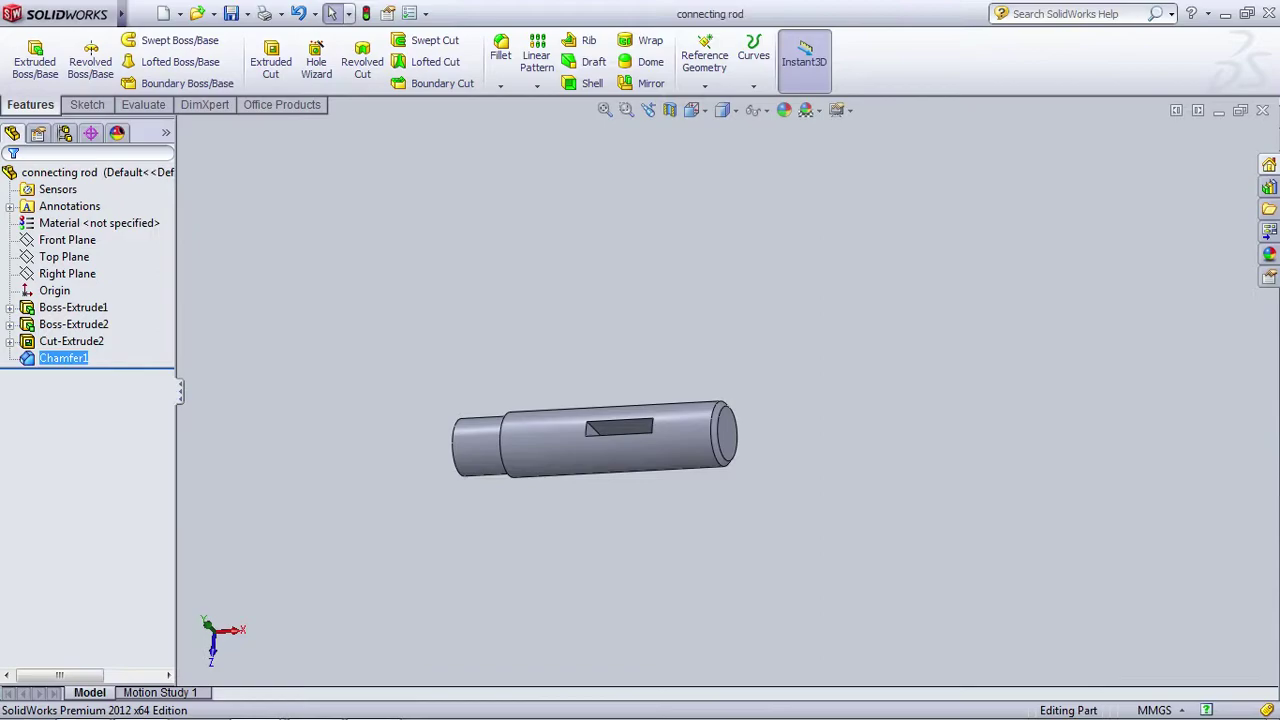
Step: Check the cotter's dimensions in the Word drawing and create a new part document
{"action": "left_click", "coordinate": [318, 712]}
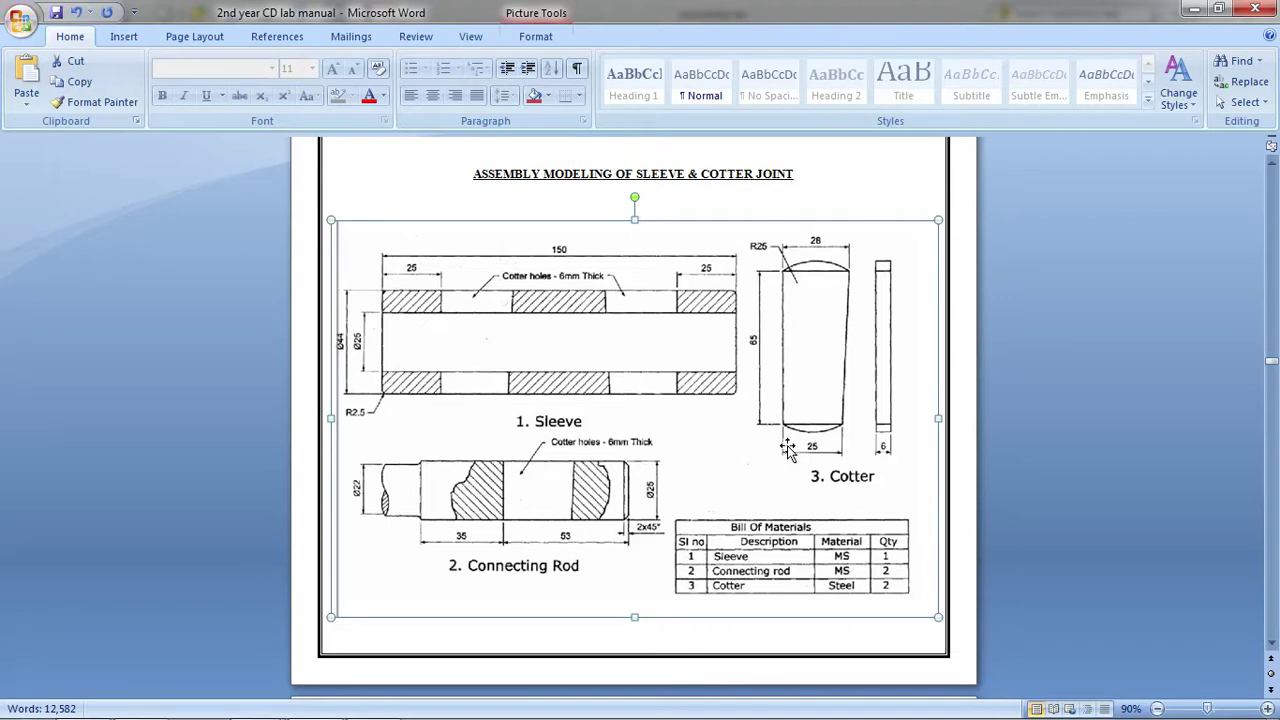
{"action": "mouse_move", "coordinate": [287, 690]}
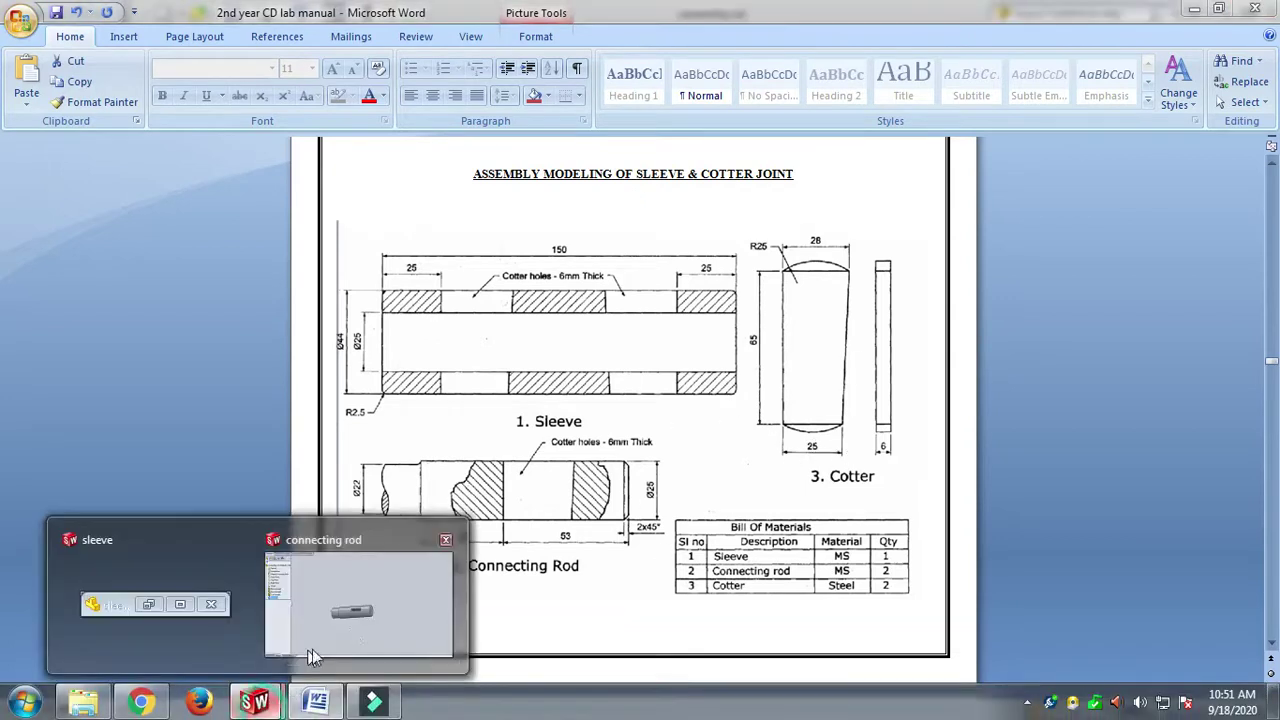
{"action": "left_click", "coordinate": [354, 622]}
{"action": "left_click", "coordinate": [141, 13]}
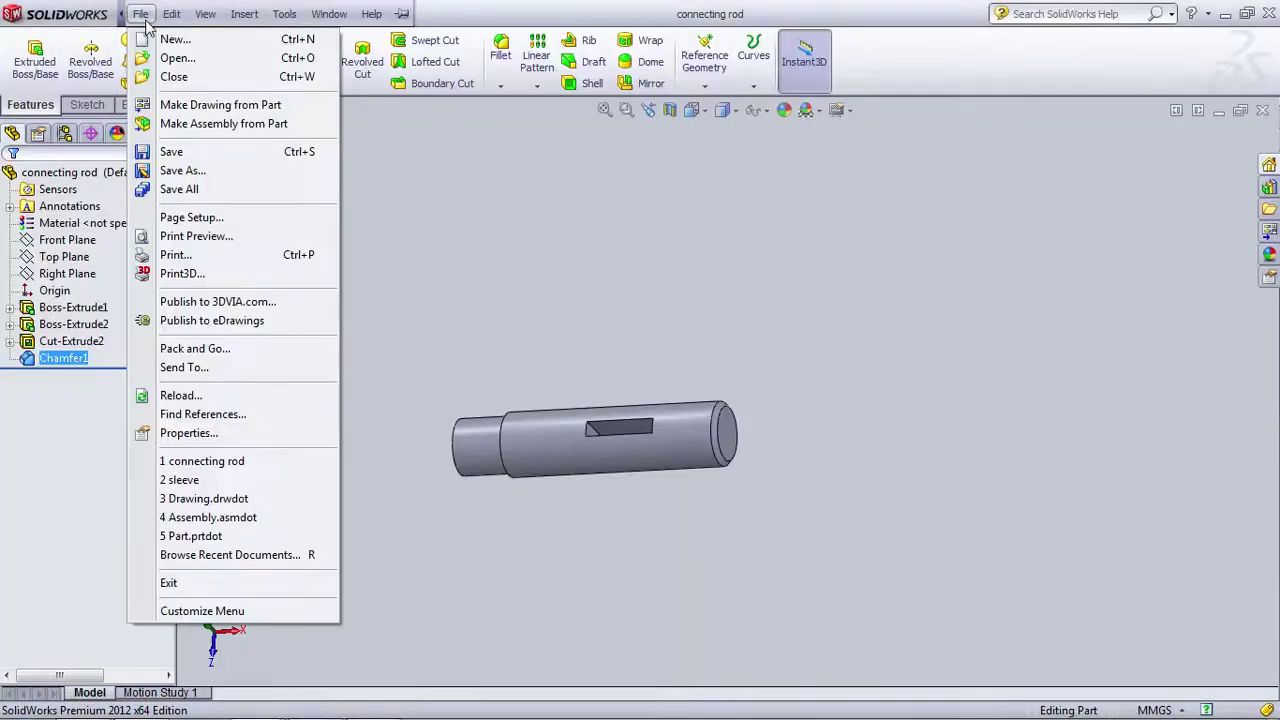
{"action": "left_click", "coordinate": [175, 39]}
{"action": "double_click", "coordinate": [365, 395]}
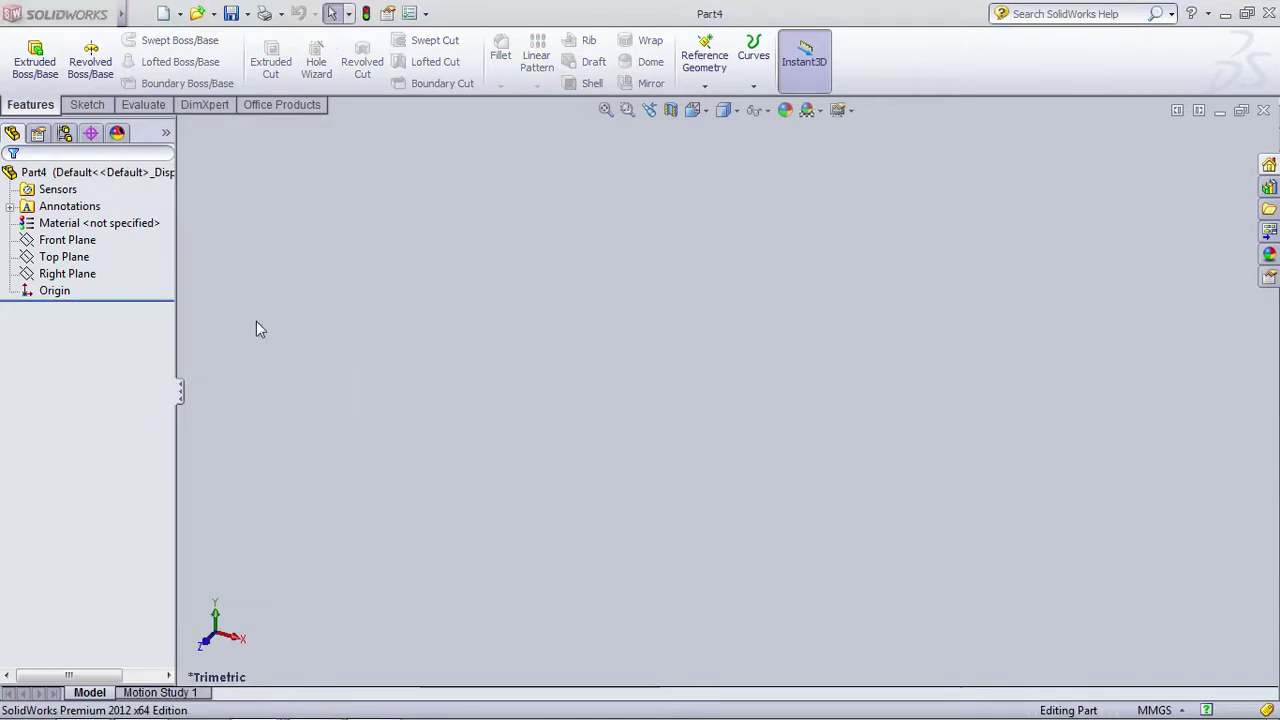
Step: Start a sketch on the Front Plane with a horizontal line about 45 mm long and a vertical line about 142 mm down from its left end
{"action": "left_click", "coordinate": [66, 240]}
{"action": "left_click", "coordinate": [72, 215]}
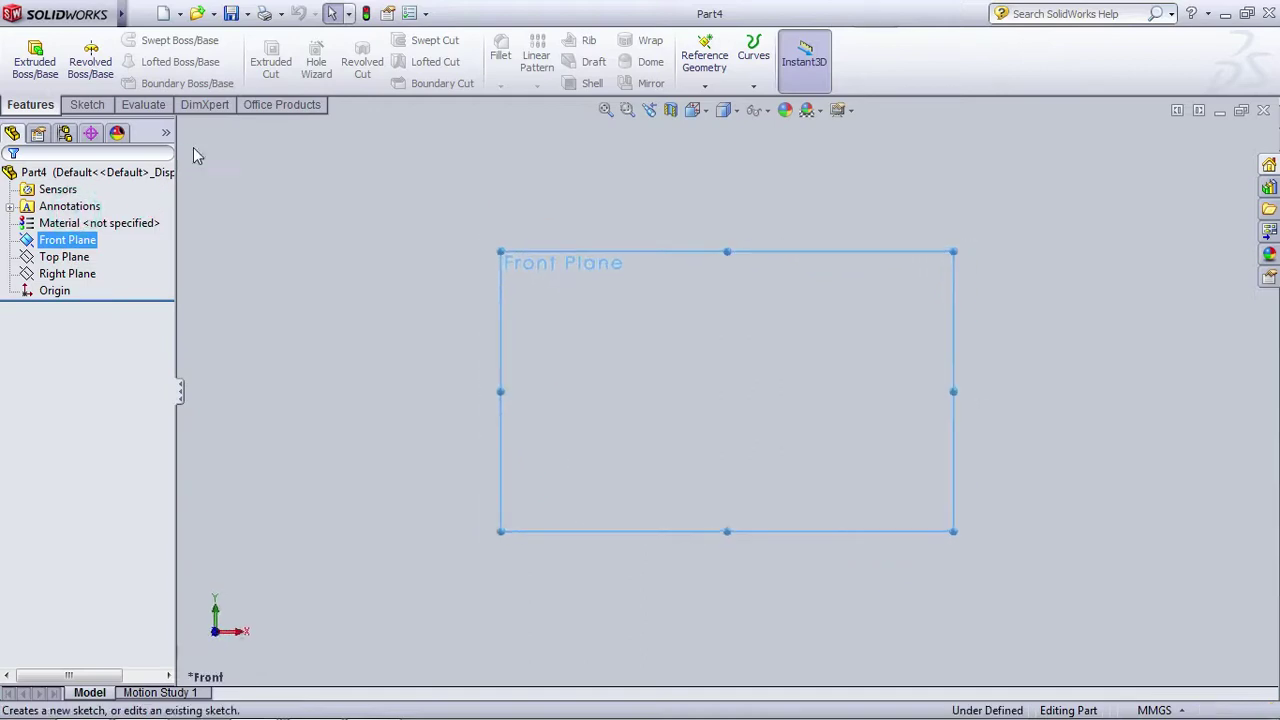
{"action": "left_click", "coordinate": [115, 40]}
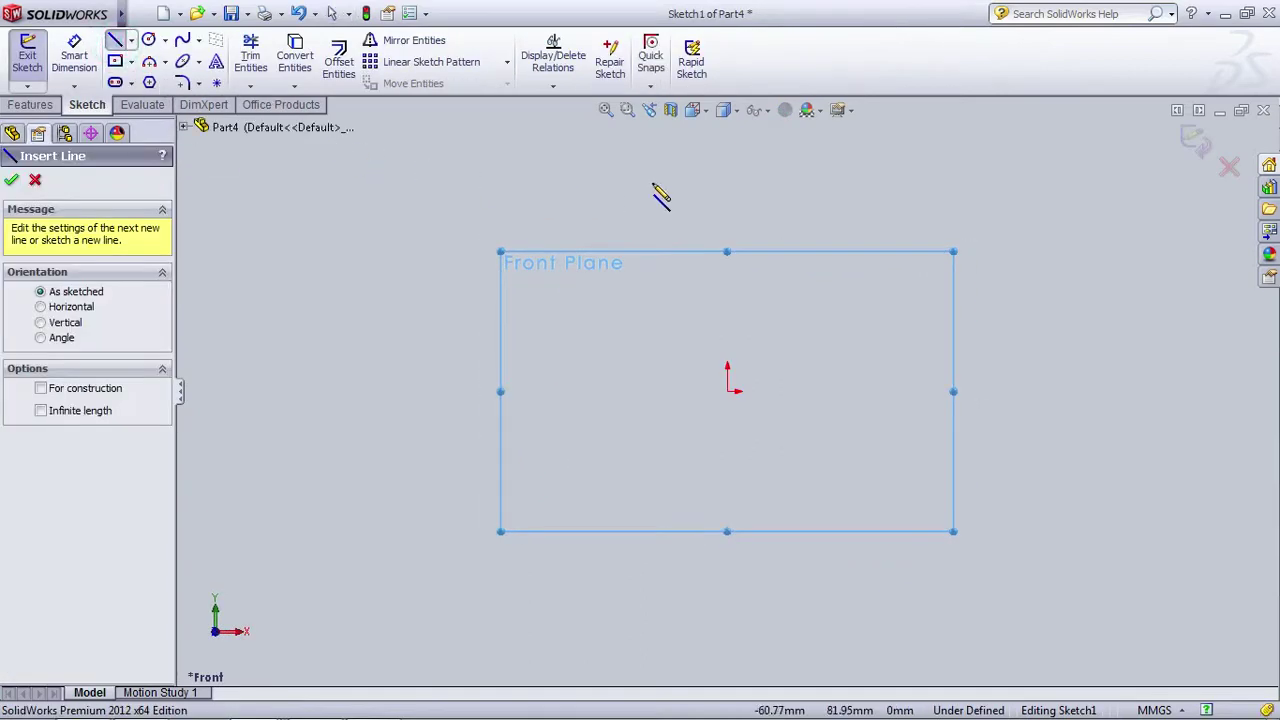
{"action": "left_click", "coordinate": [743, 207]}
{"action": "left_click", "coordinate": [630, 206]}
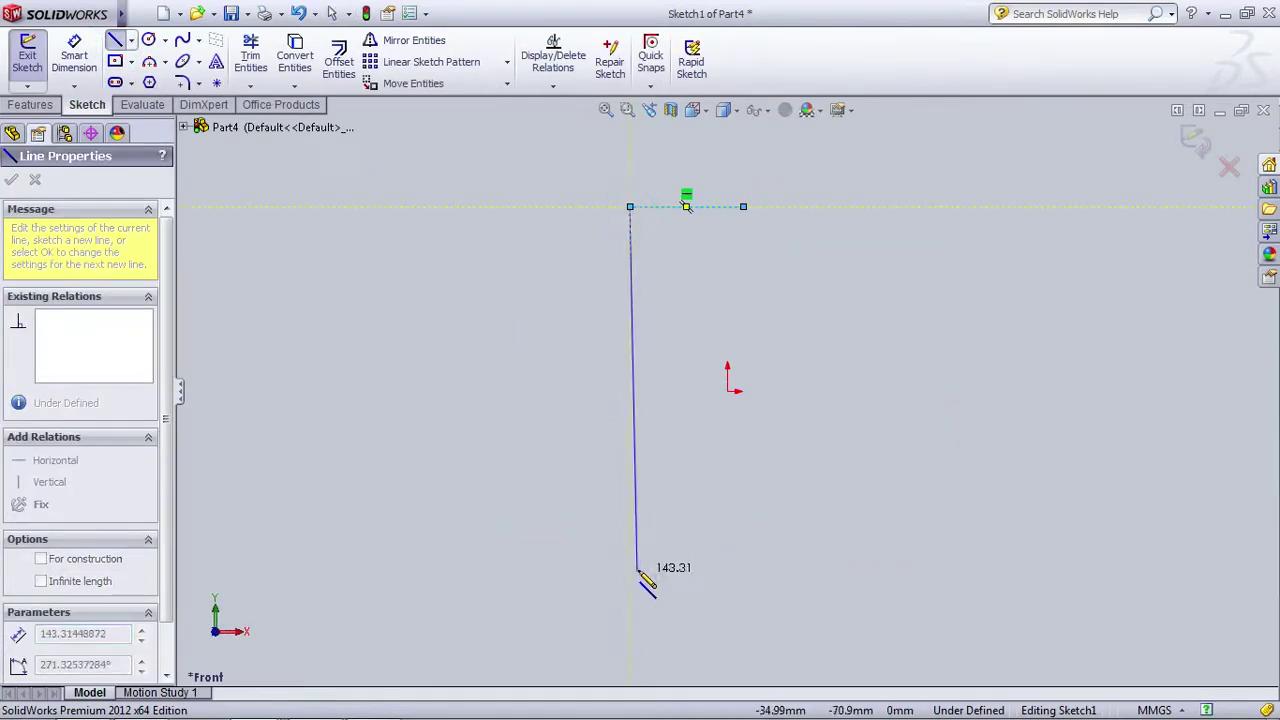
{"action": "left_click", "coordinate": [630, 568]}
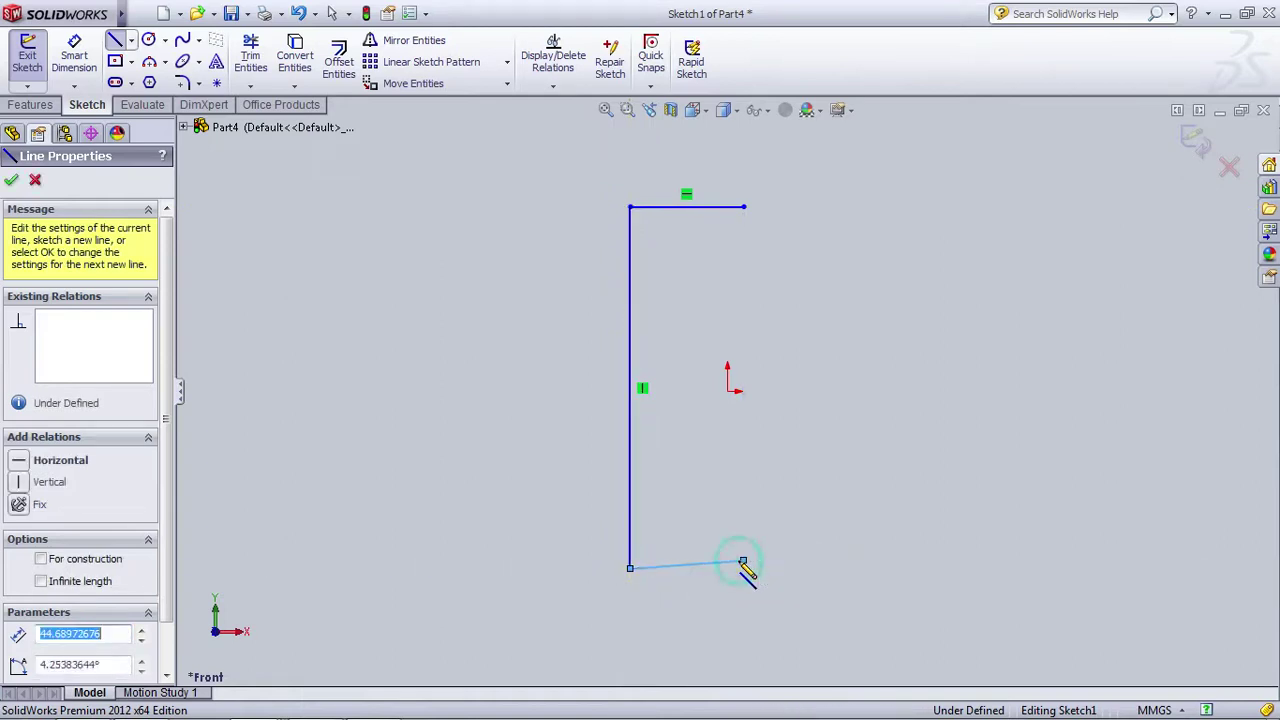
{"action": "left_click", "coordinate": [743, 561]}
{"action": "key", "text": "Escape"}
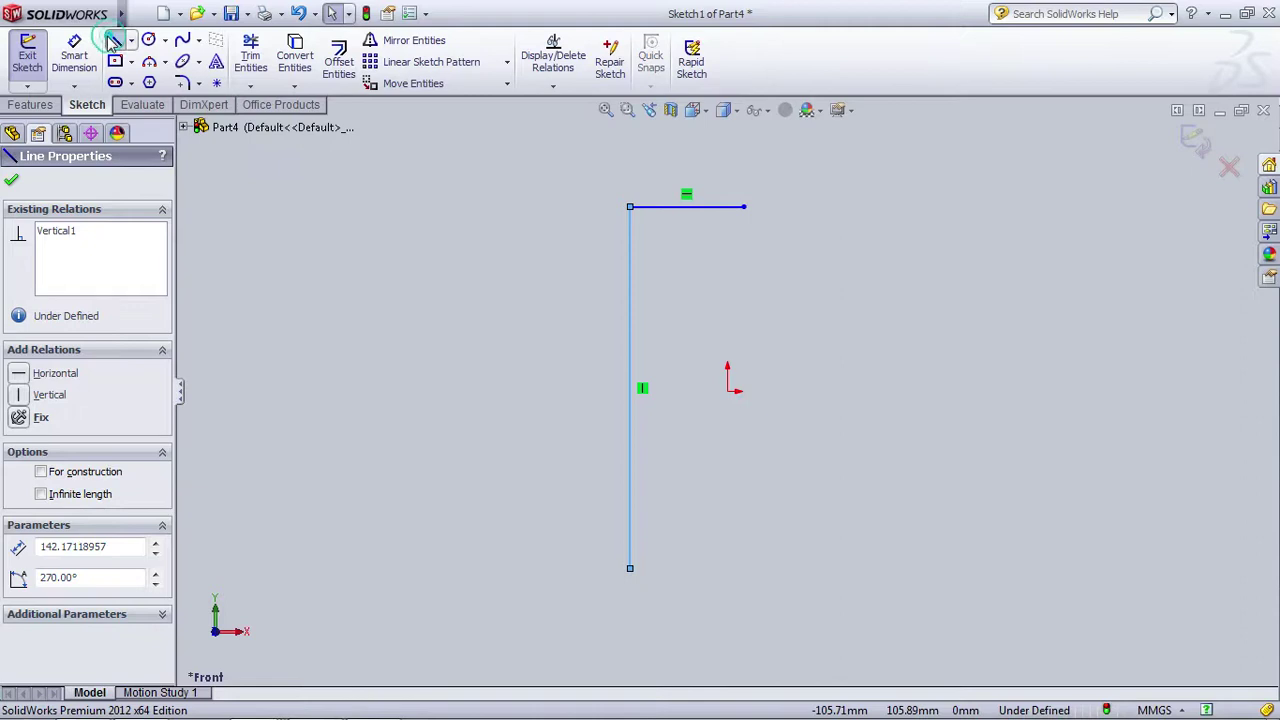
Step: Draw a horizontal line about 38 mm long to the right from the vertical line's lower end
{"action": "left_click", "coordinate": [113, 42]}
{"action": "left_click", "coordinate": [630, 568]}
{"action": "left_click", "coordinate": [727, 569]}
Step: Dimension the upper horizontal line of the cotter profile as 28 mm
{"action": "right_click_drag", "start_coordinate": [727, 569], "coordinate": [727, 380]}
{"action": "left_click", "coordinate": [690, 208]}
{"action": "left_click", "coordinate": [706, 177]}
{"action": "type", "text": "2"}
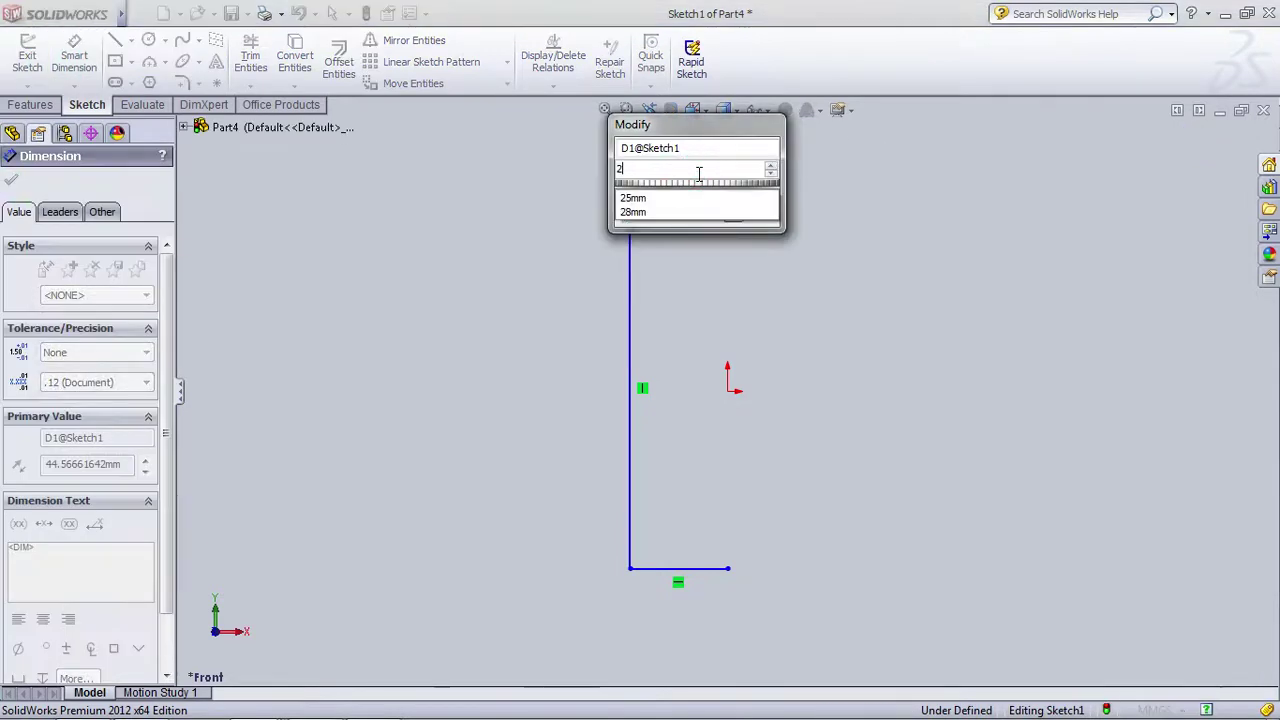
{"action": "type", "text": "8"}
{"action": "key", "text": "Return"}
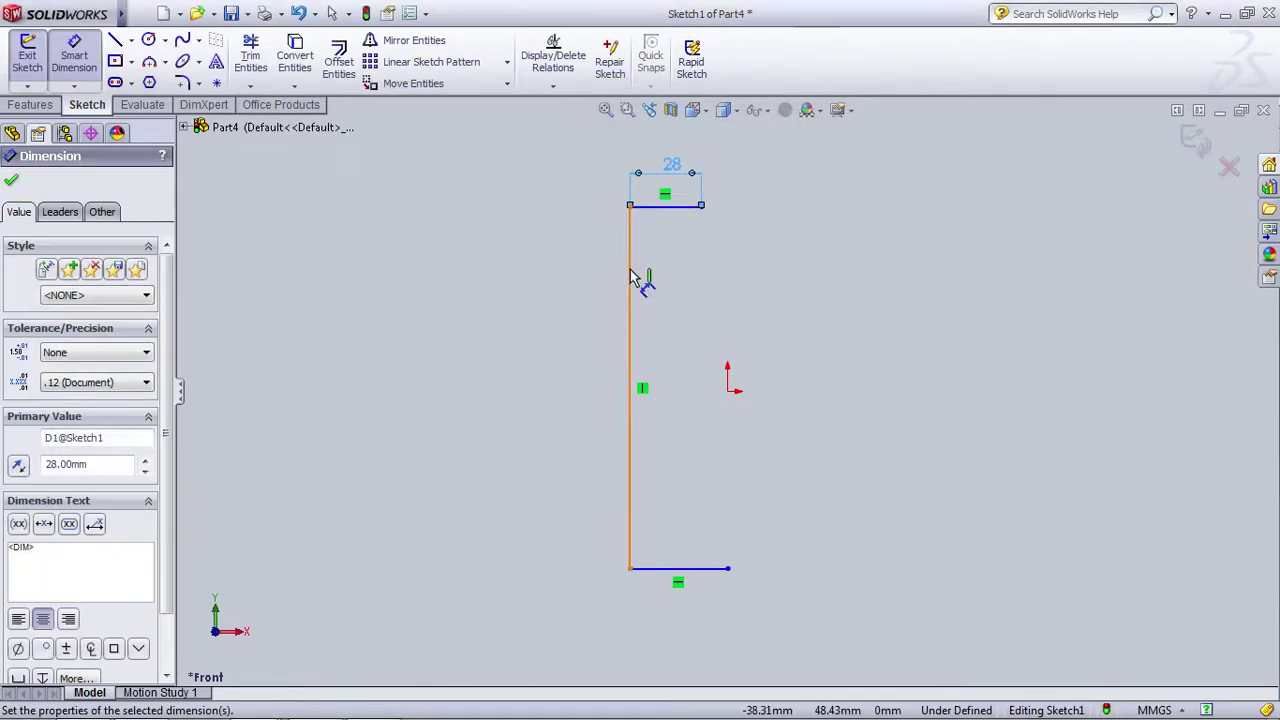
Step: Dimension the vertical line as 65 mm and the lower horizontal line as 25 mm
{"action": "left_click", "coordinate": [632, 277]}
{"action": "left_click", "coordinate": [535, 380]}
{"action": "type", "text": "6"}
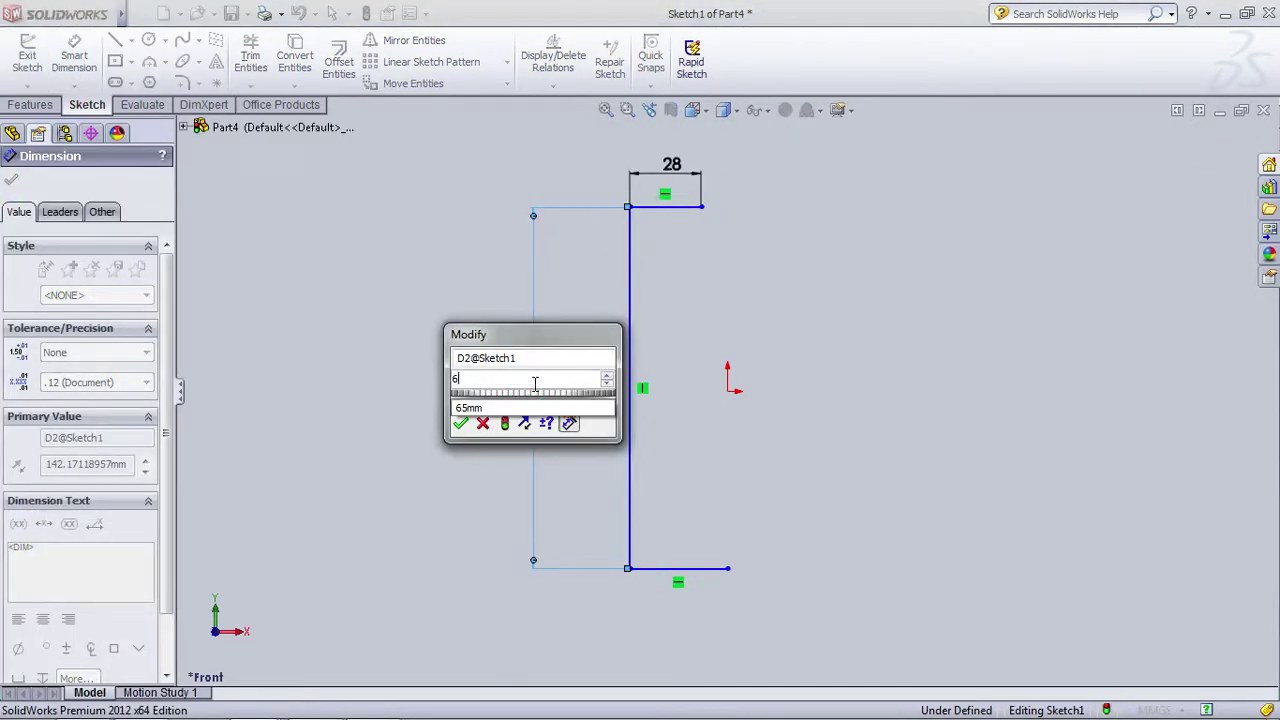
{"action": "type", "text": "5"}
{"action": "key", "text": "Return"}
{"action": "left_click", "coordinate": [678, 570]}
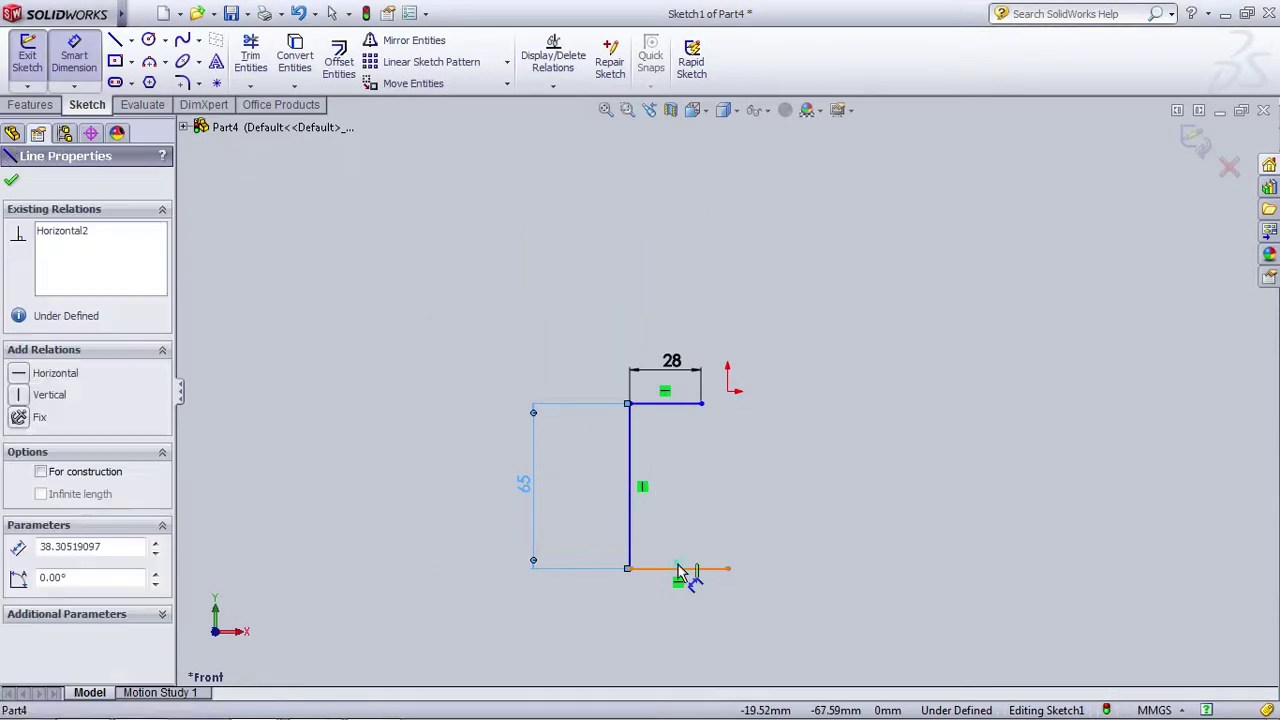
{"action": "left_click", "coordinate": [676, 604]}
{"action": "type", "text": "25"}
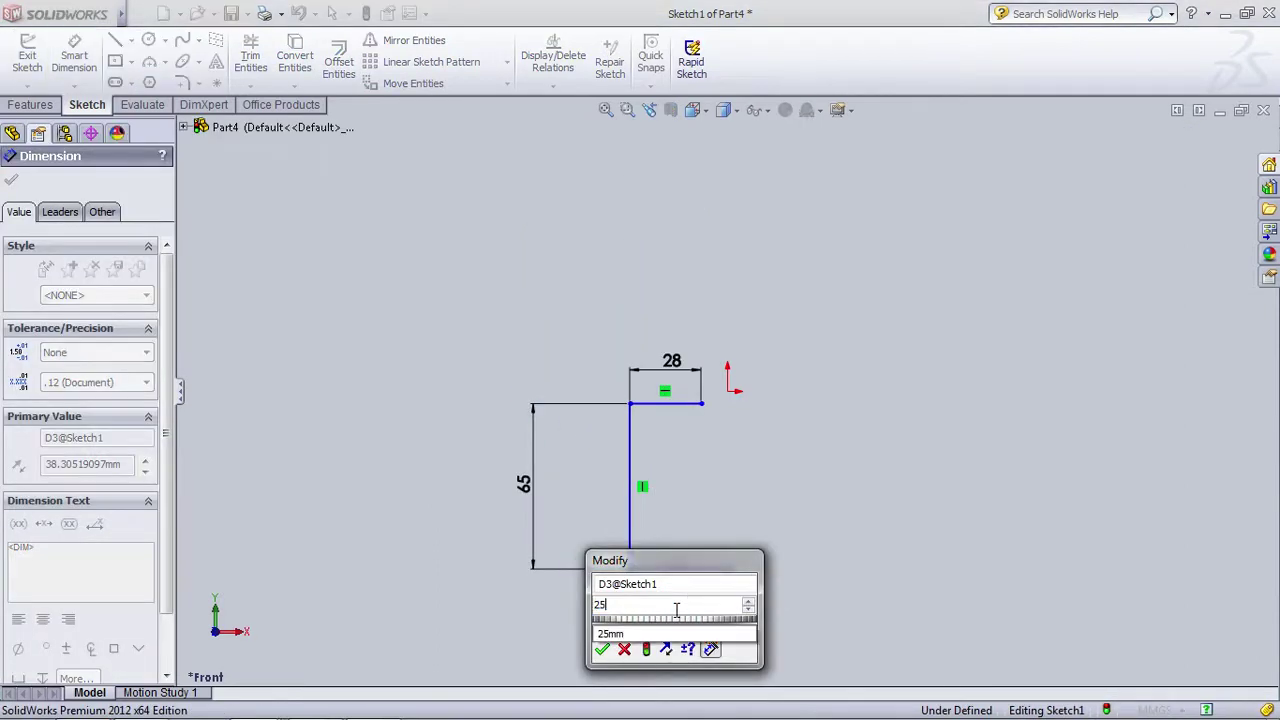
{"action": "key", "text": "Return"}
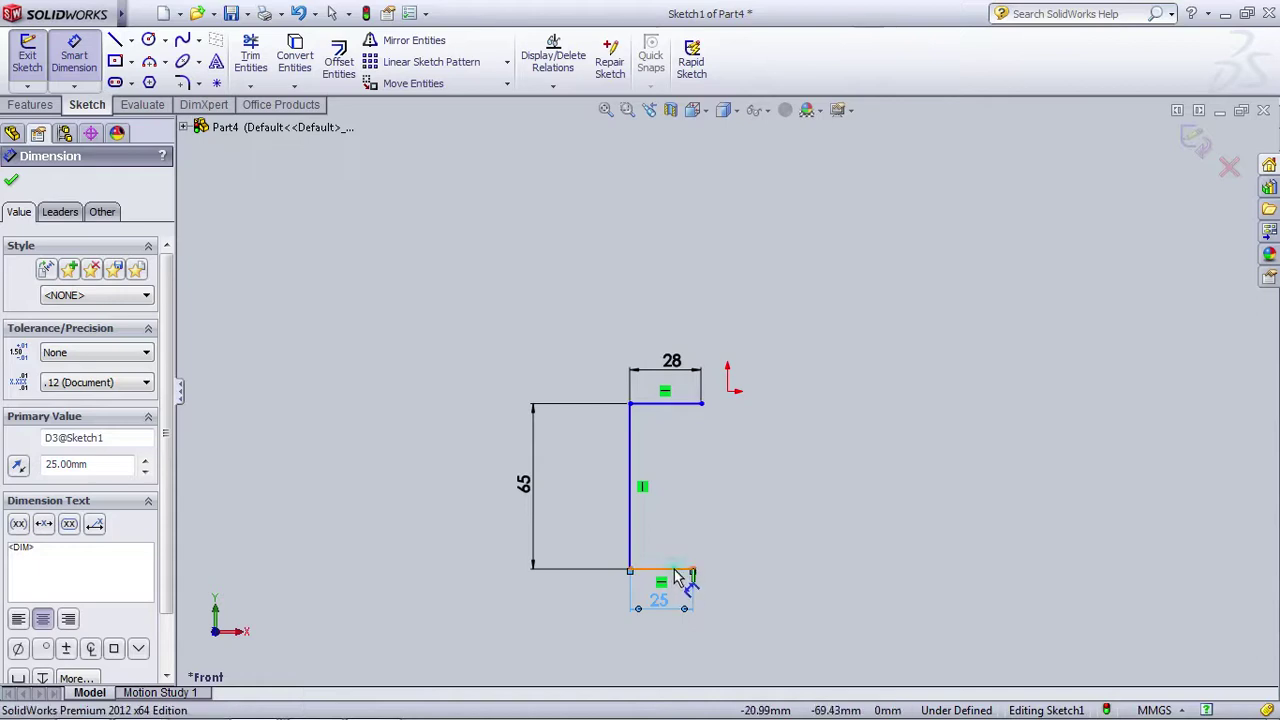
Step: Dimension the vertical distance between the lower horizontal line and the origin as 32.5 mm
{"action": "left_click", "coordinate": [675, 571]}
{"action": "left_click", "coordinate": [728, 391]}
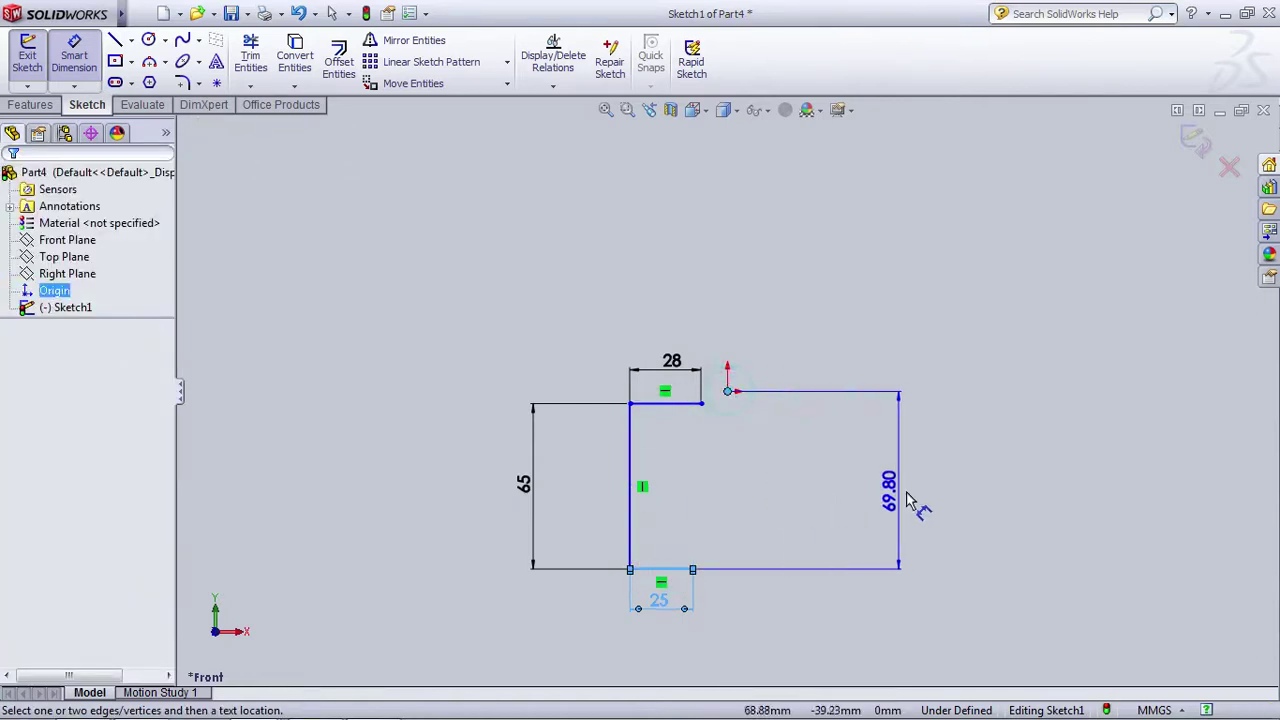
{"action": "left_click", "coordinate": [907, 500]}
{"action": "type", "text": "32."}
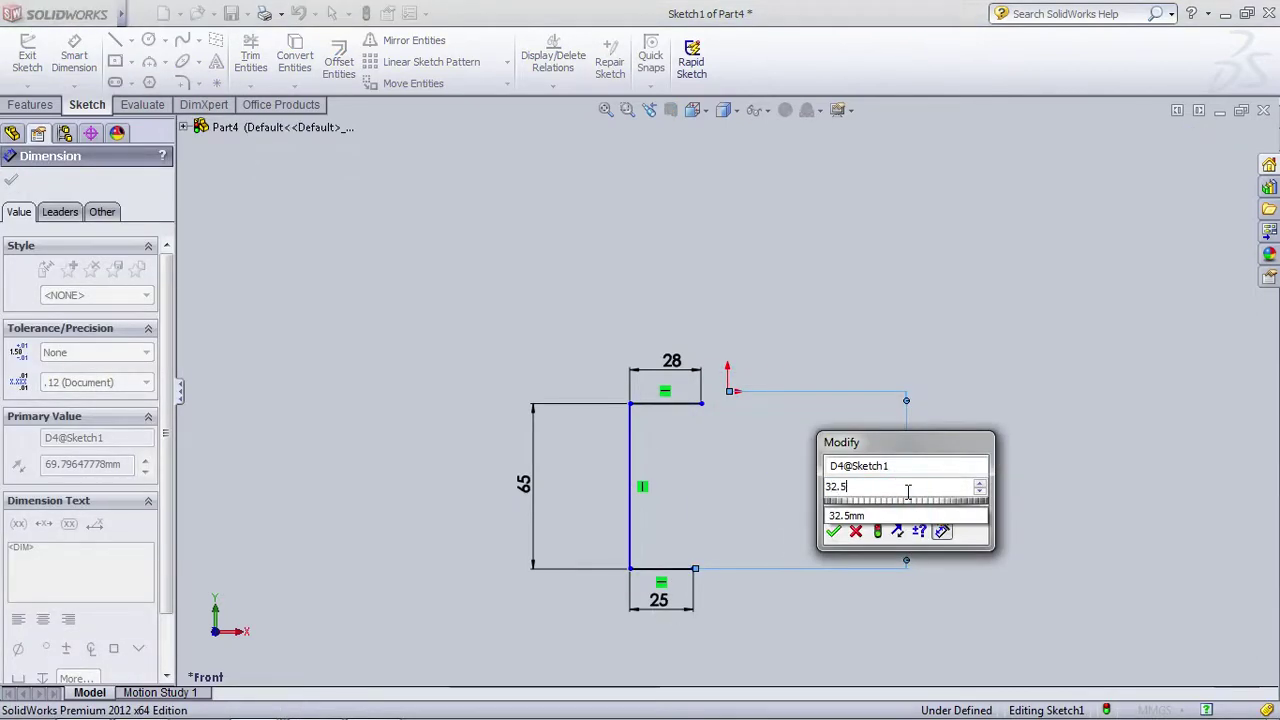
{"action": "type", "text": "5"}
{"action": "key", "text": "Return"}
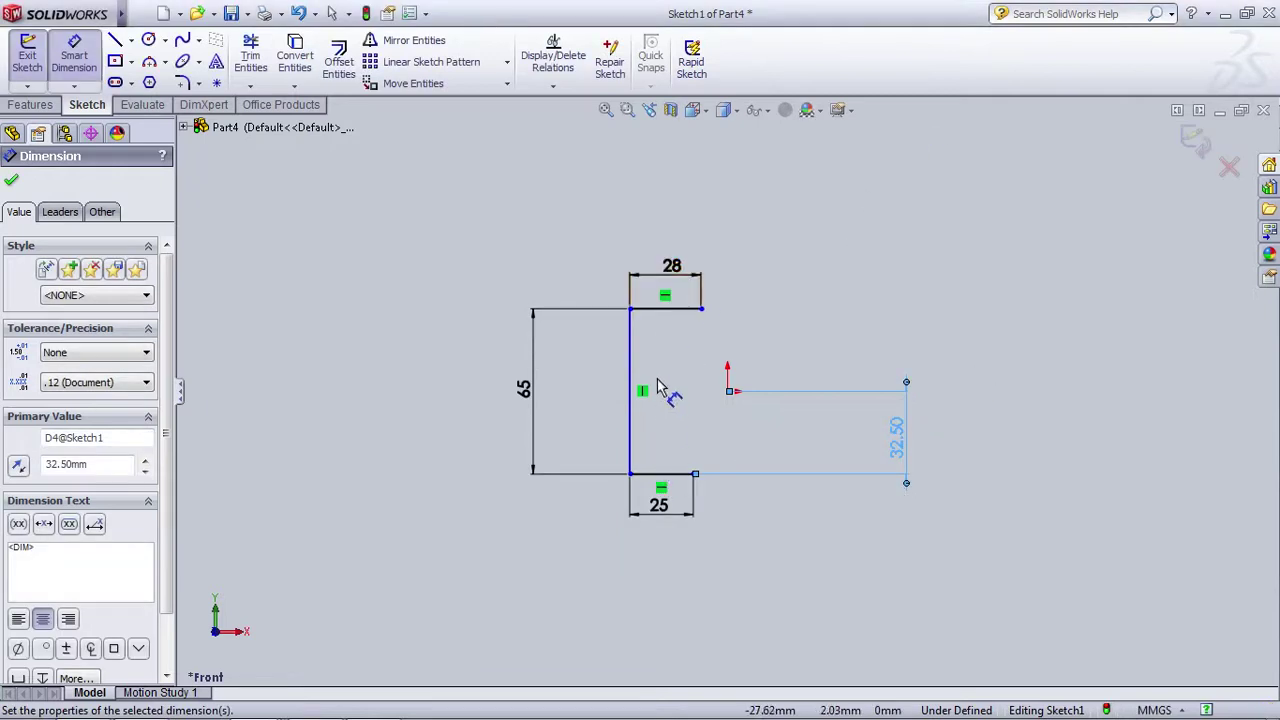
{"action": "left_click", "coordinate": [12, 182]}
Step: Dimension the horizontal distance between the vertical line and the origin as 14 mm
{"action": "scroll", "coordinate": [655, 415], "scroll_direction": "down", "scroll_amount": 1}
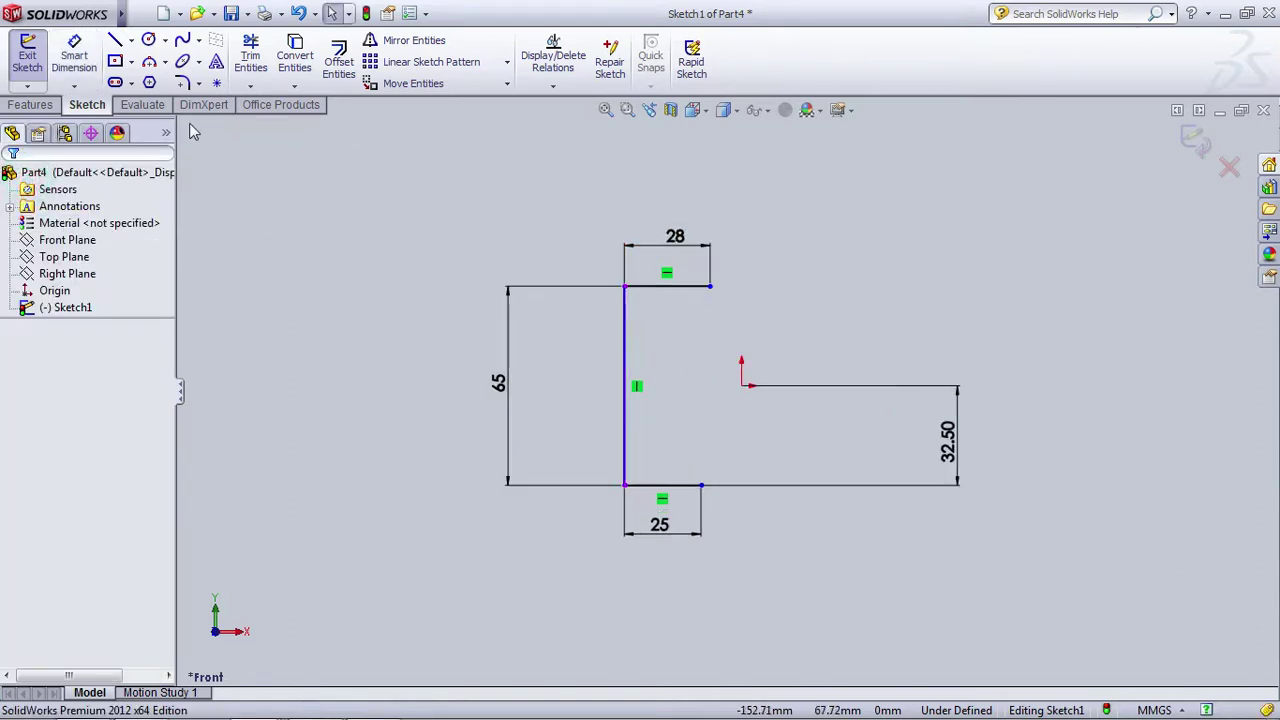
{"action": "left_click", "coordinate": [74, 55]}
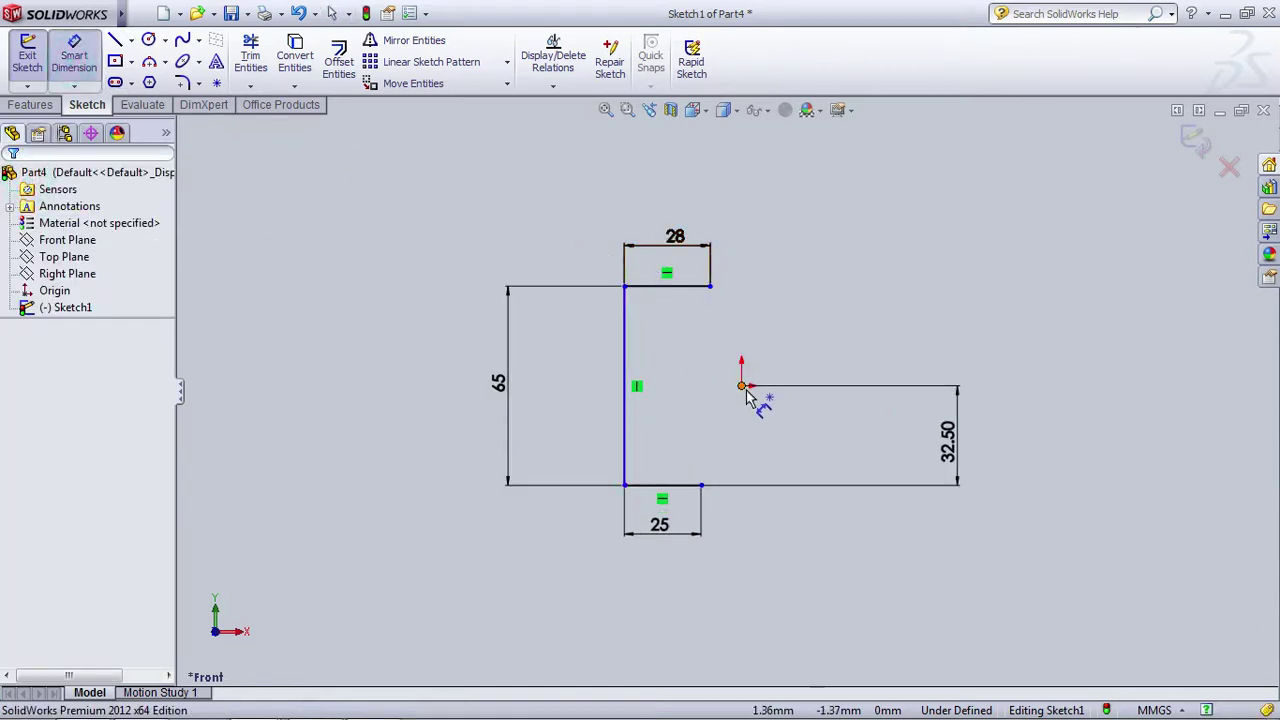
{"action": "left_click", "coordinate": [743, 388]}
{"action": "left_click", "coordinate": [625, 390]}
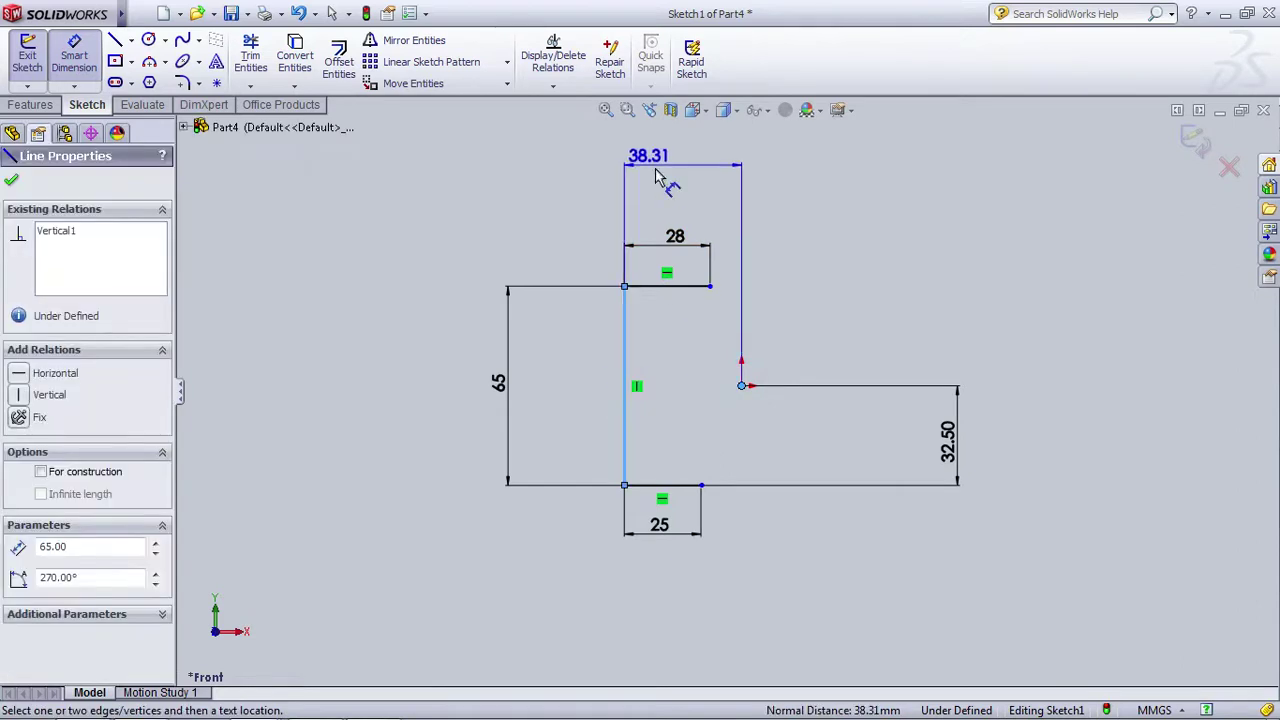
{"action": "left_click", "coordinate": [650, 172]}
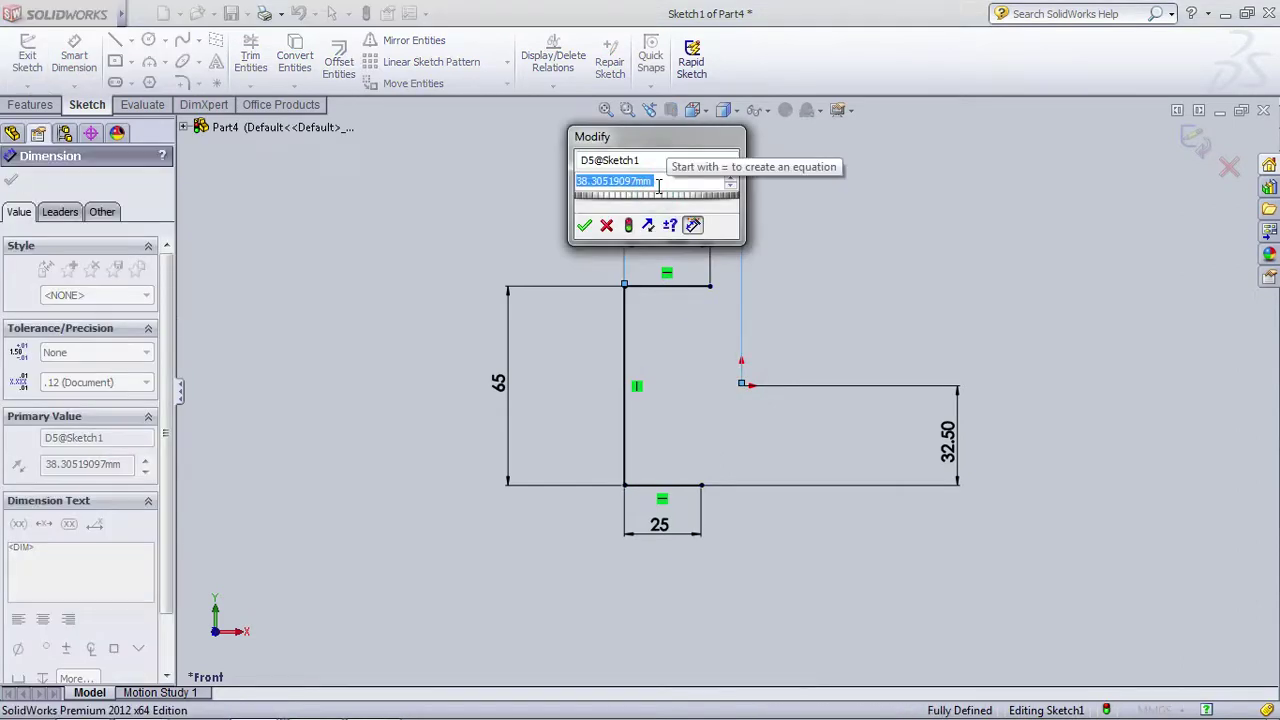
{"action": "type", "text": "14"}
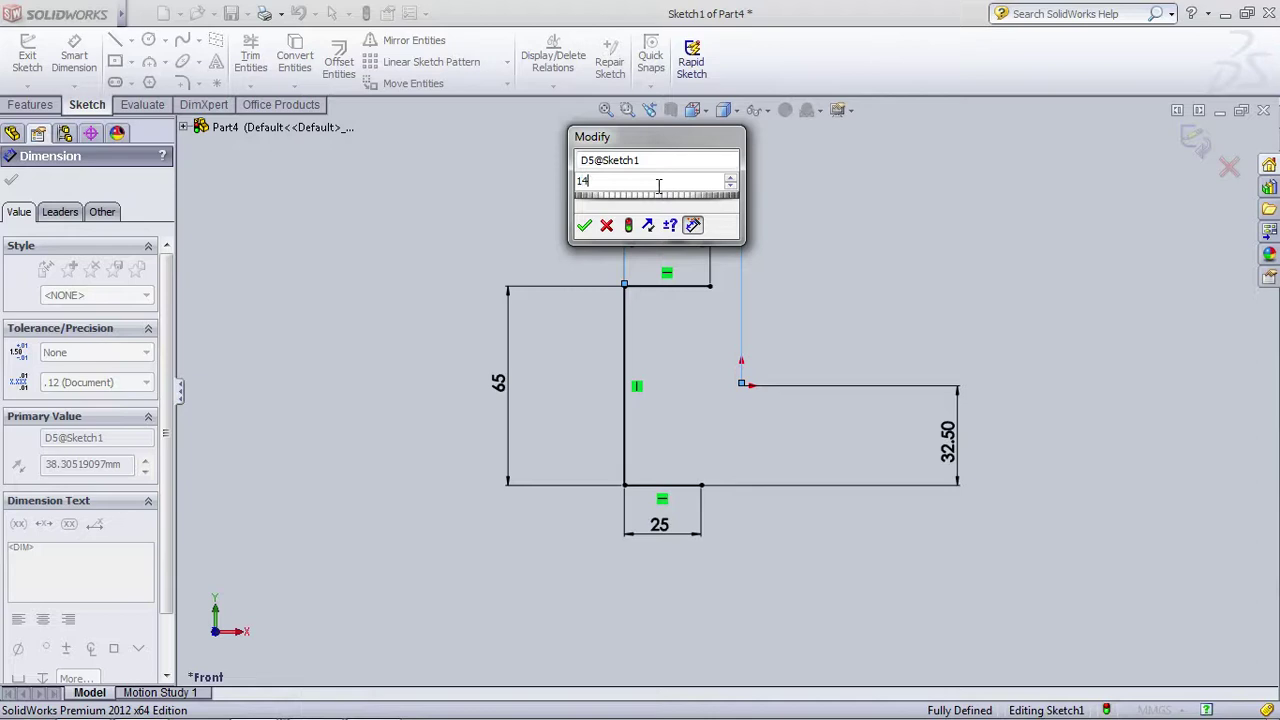
{"action": "key", "text": "Return"}
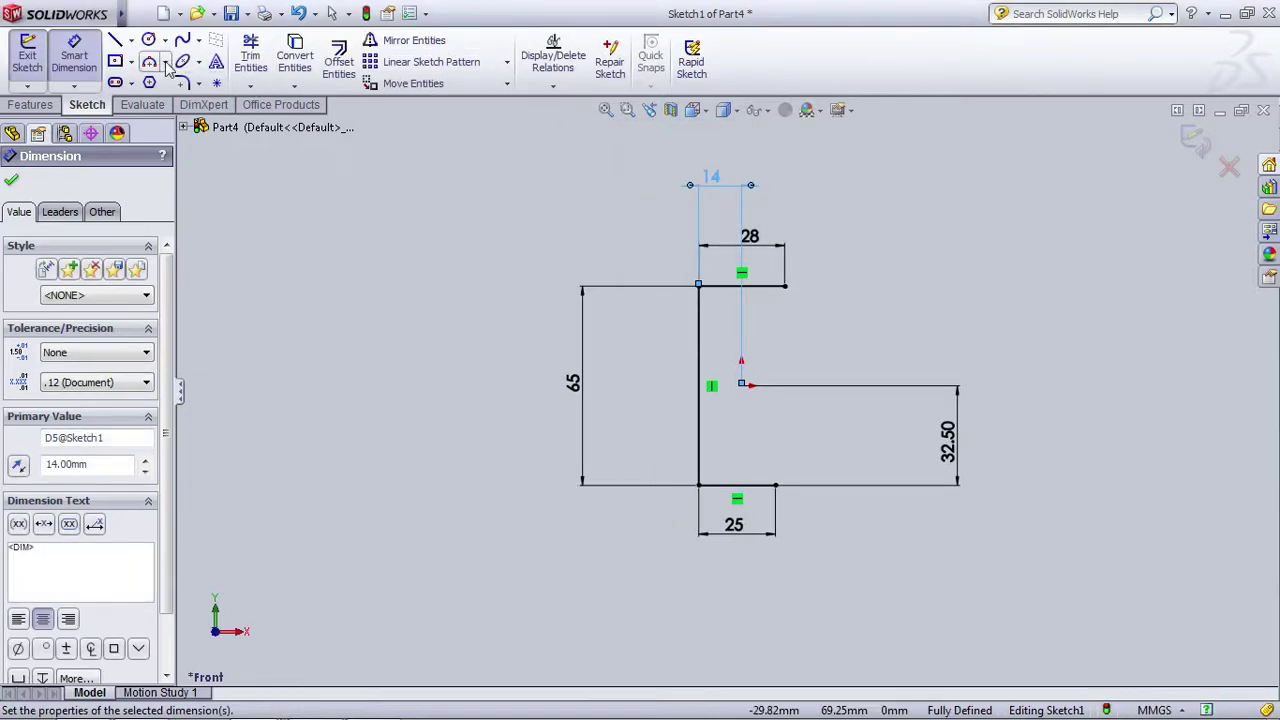
Step: Close the profile's open side with a slanted line joining the free ends of the 28 mm and 25 mm horizontal lines
{"action": "left_click", "coordinate": [115, 40]}
{"action": "left_click", "coordinate": [784, 287]}
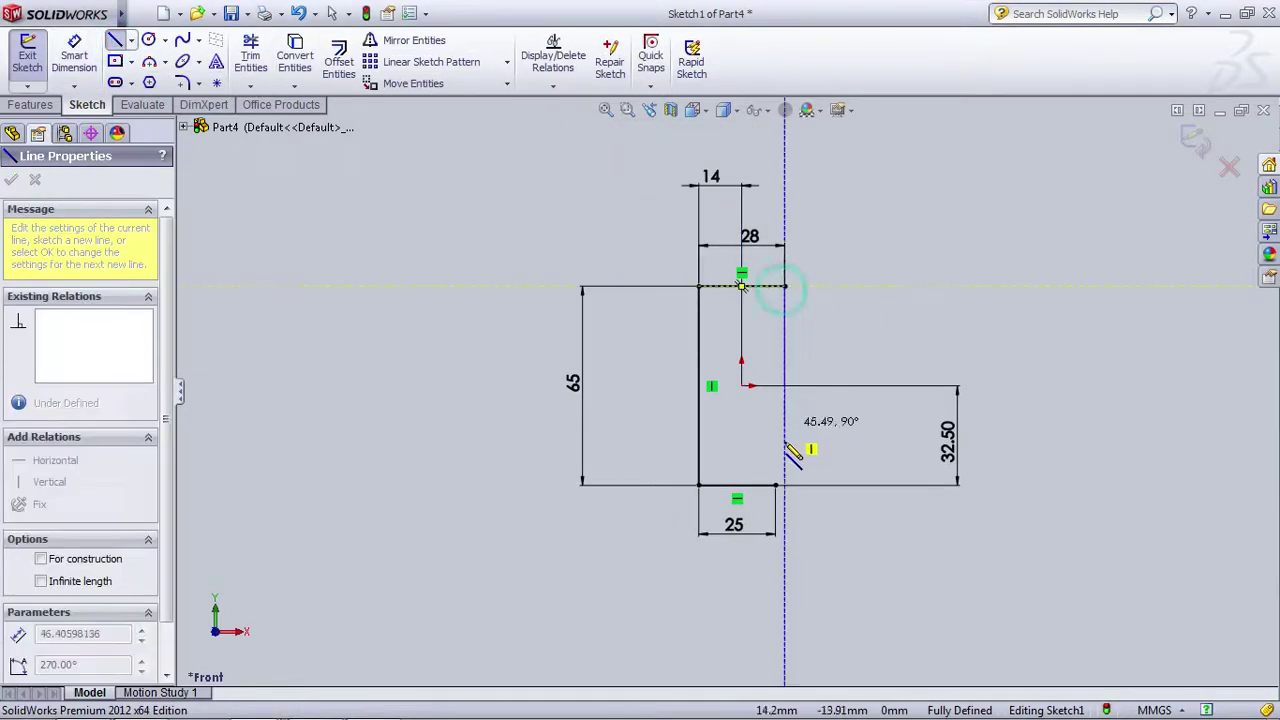
{"action": "left_click", "coordinate": [776, 485]}
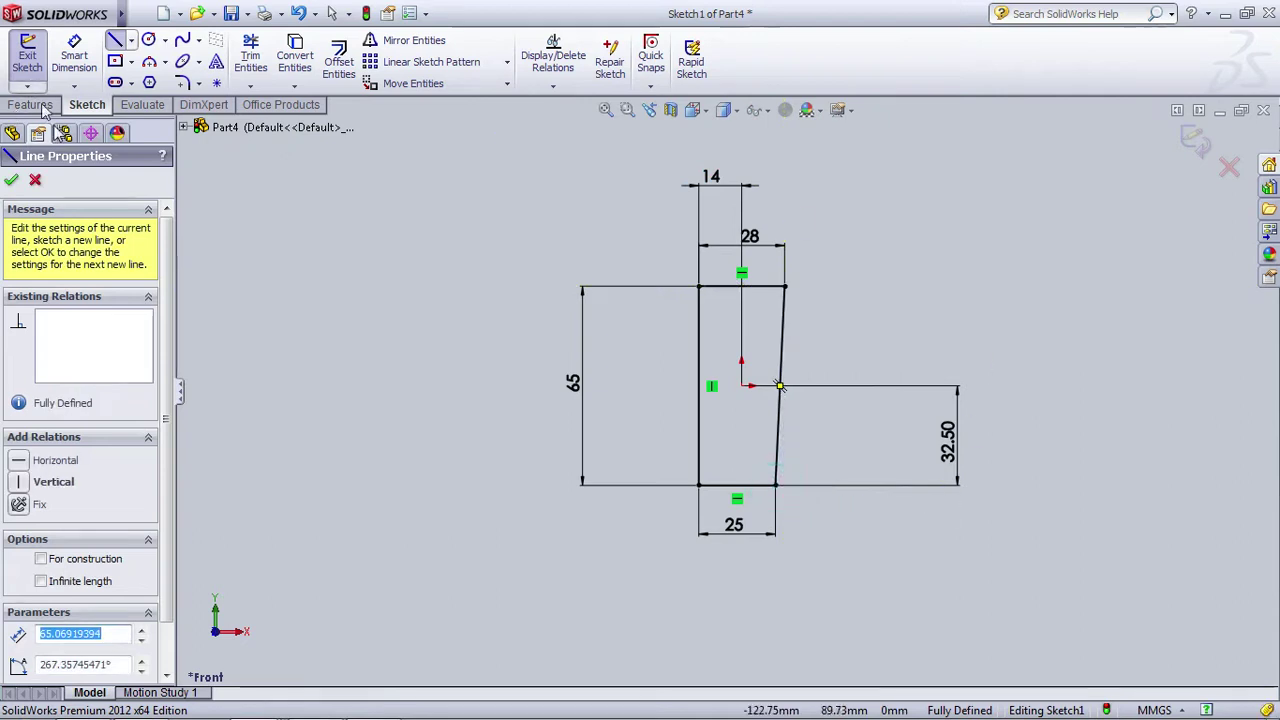
Step: Sketch a three-point arc of about 19.8 mm radius over the upper horizontal line, bulging upward between its endpoints
{"action": "left_click", "coordinate": [150, 62]}
{"action": "left_click", "coordinate": [699, 287]}
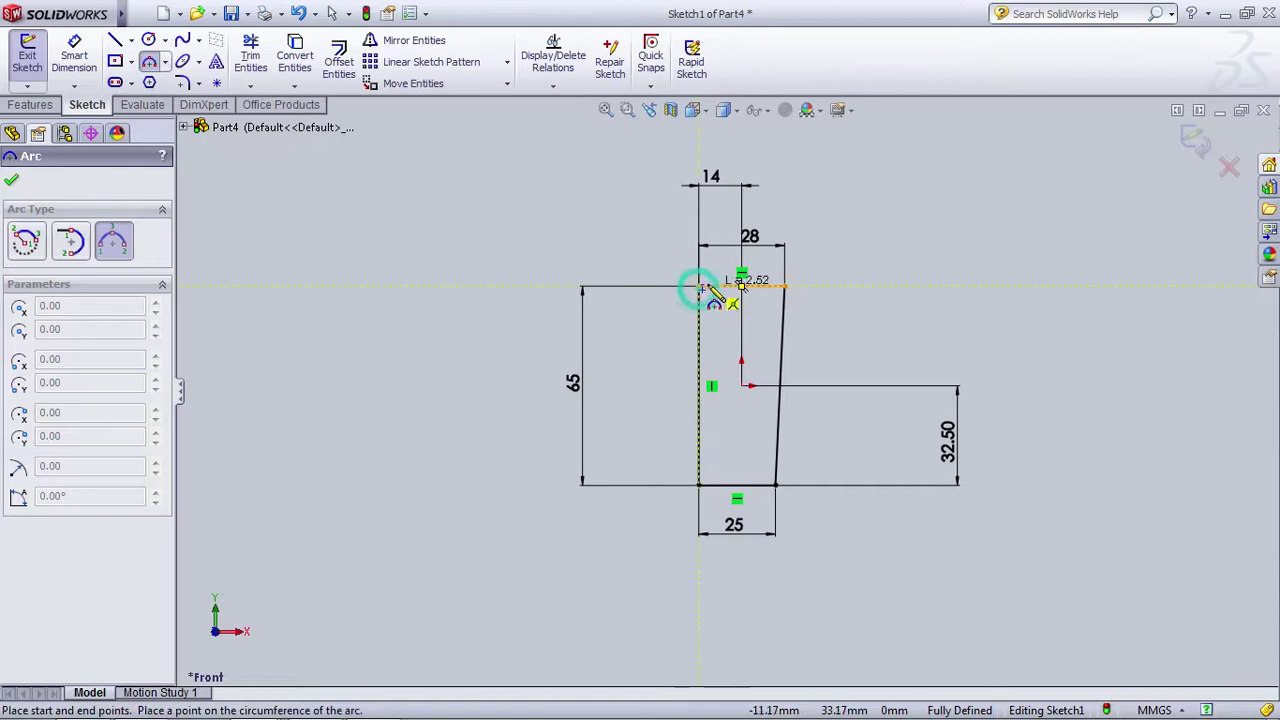
{"action": "left_click", "coordinate": [784, 287]}
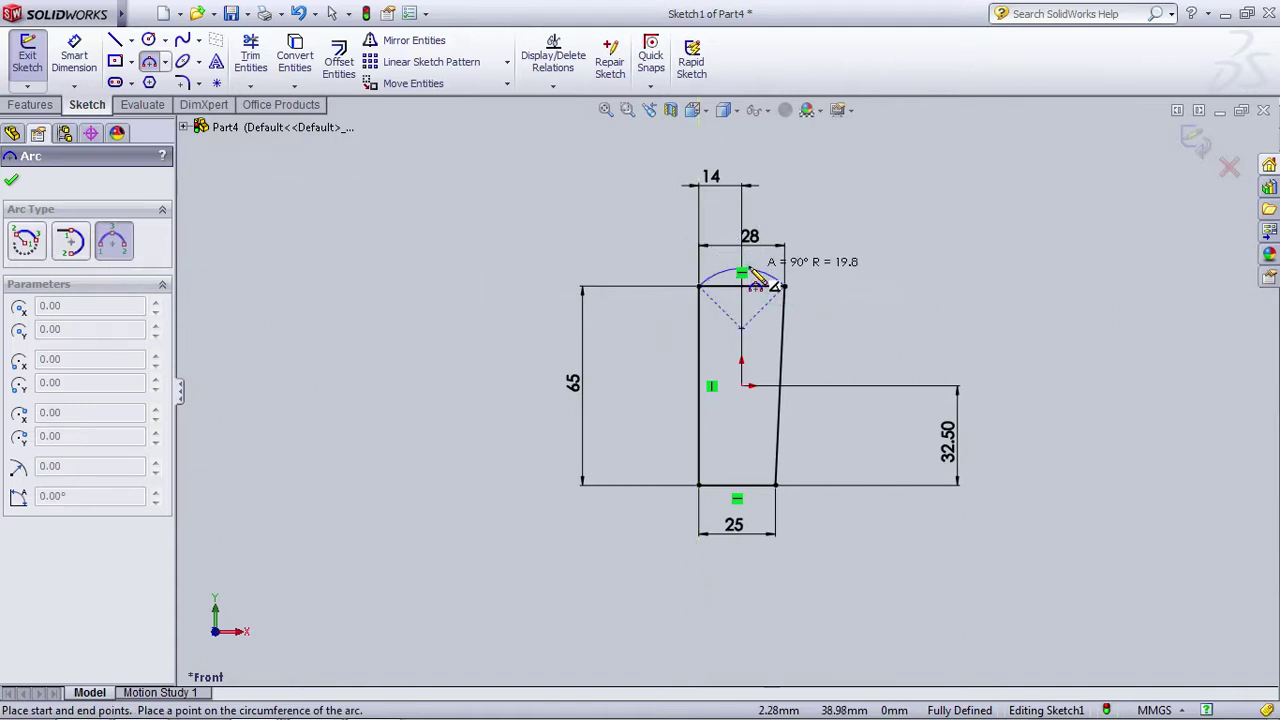
{"action": "left_click", "coordinate": [748, 268]}
Step: Dimension the upper arc's radius as 25 mm
{"action": "scroll", "coordinate": [757, 263], "scroll_direction": "up", "scroll_amount": 2}
{"action": "scroll", "coordinate": [760, 295], "scroll_direction": "up", "scroll_amount": 3}
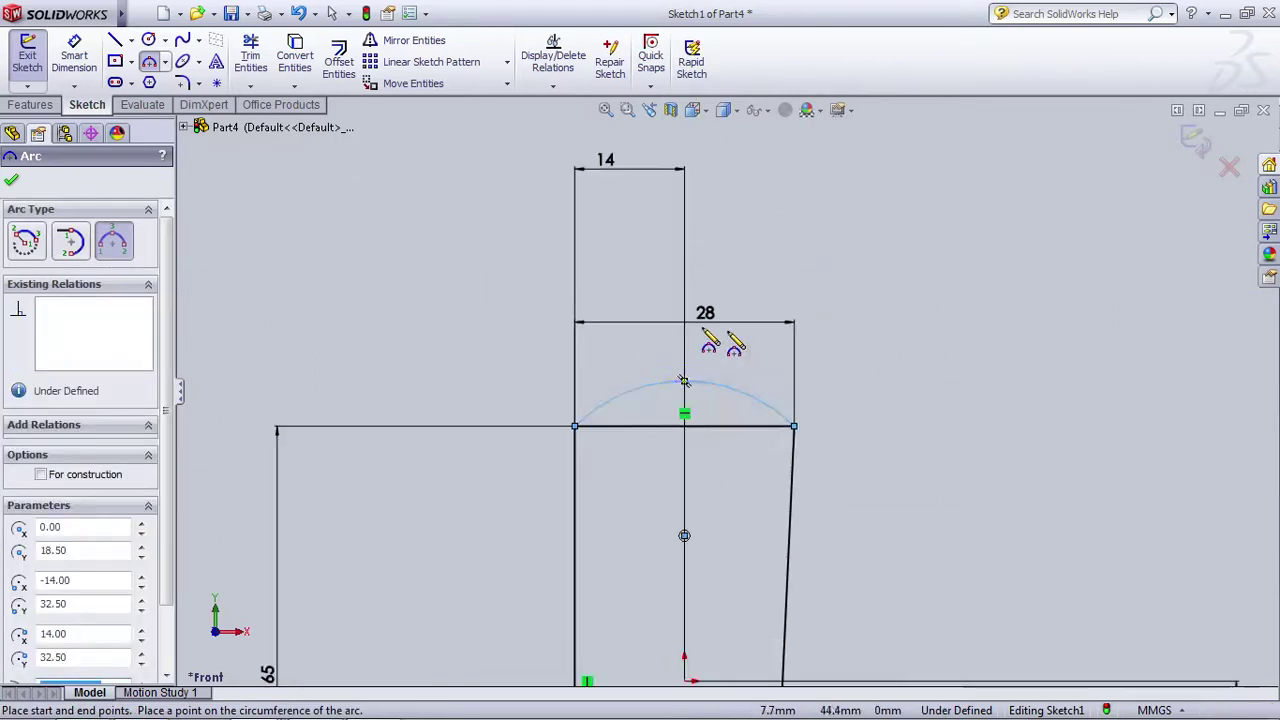
{"action": "left_click", "coordinate": [74, 55]}
{"action": "left_click", "coordinate": [735, 386]}
{"action": "left_click", "coordinate": [778, 312]}
{"action": "type", "text": "25"}
{"action": "key", "text": "Return"}
{"action": "key", "text": "f"}
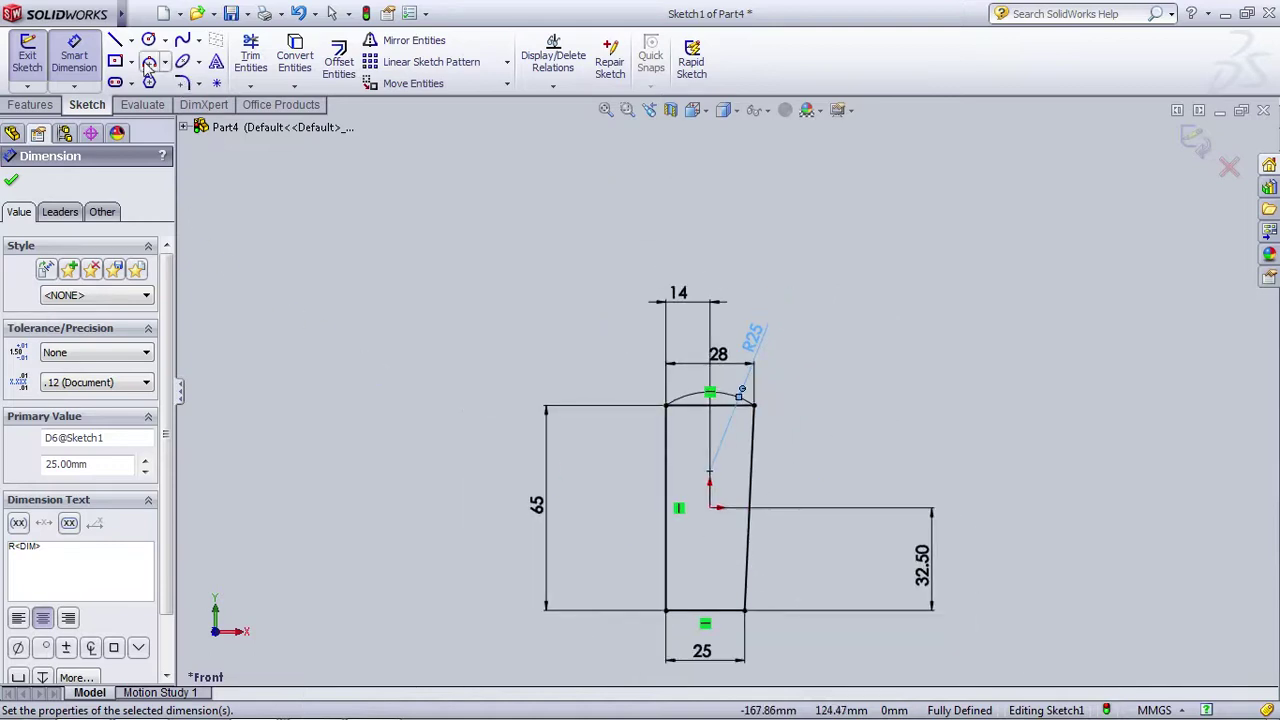
Step: Sketch a three-point arc between the endpoints of the lower horizontal line, bulging downward
{"action": "left_click", "coordinate": [148, 62]}
{"action": "scroll", "coordinate": [703, 609], "scroll_direction": "down", "scroll_amount": 3}
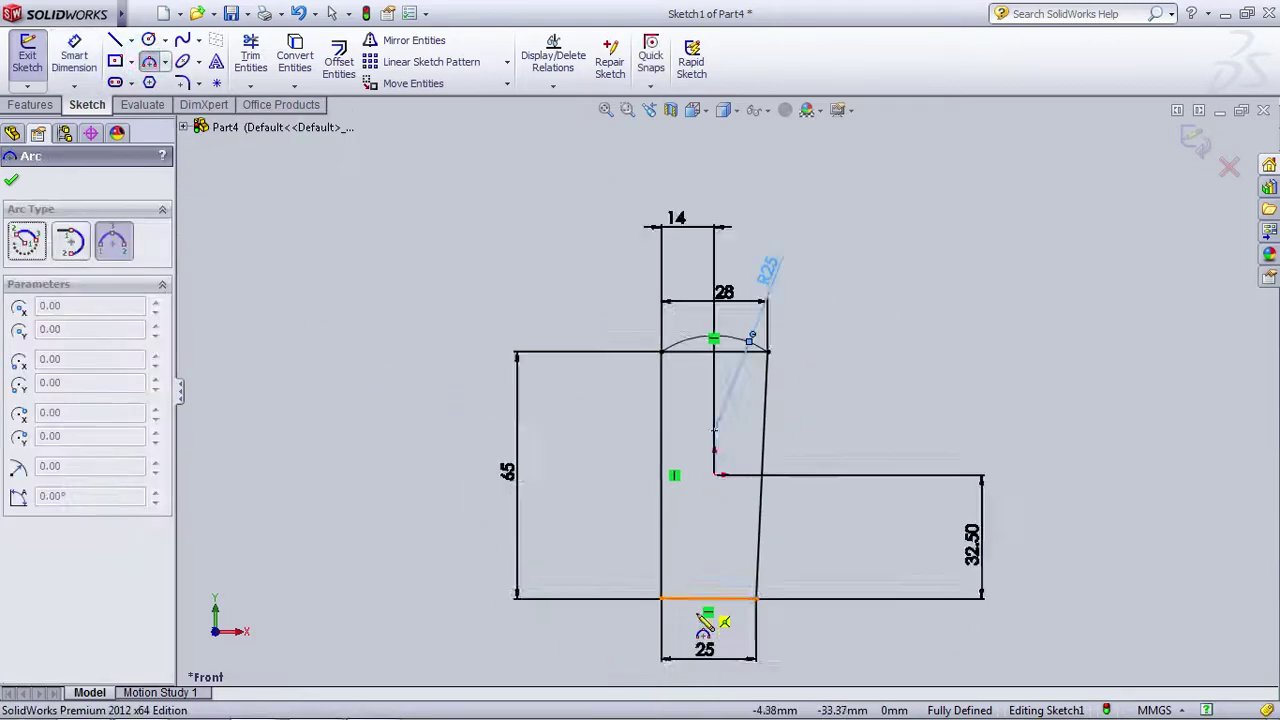
{"action": "left_click", "coordinate": [650, 567]}
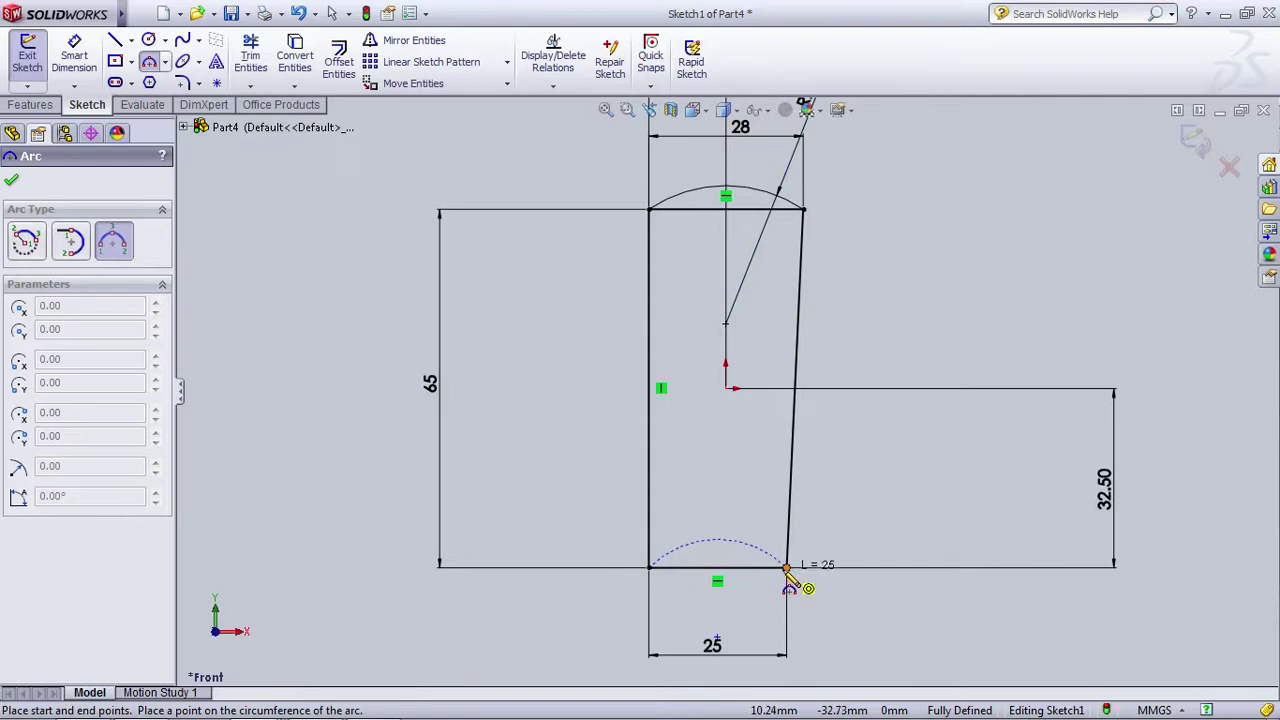
{"action": "left_click", "coordinate": [787, 567]}
{"action": "left_click", "coordinate": [717, 588]}
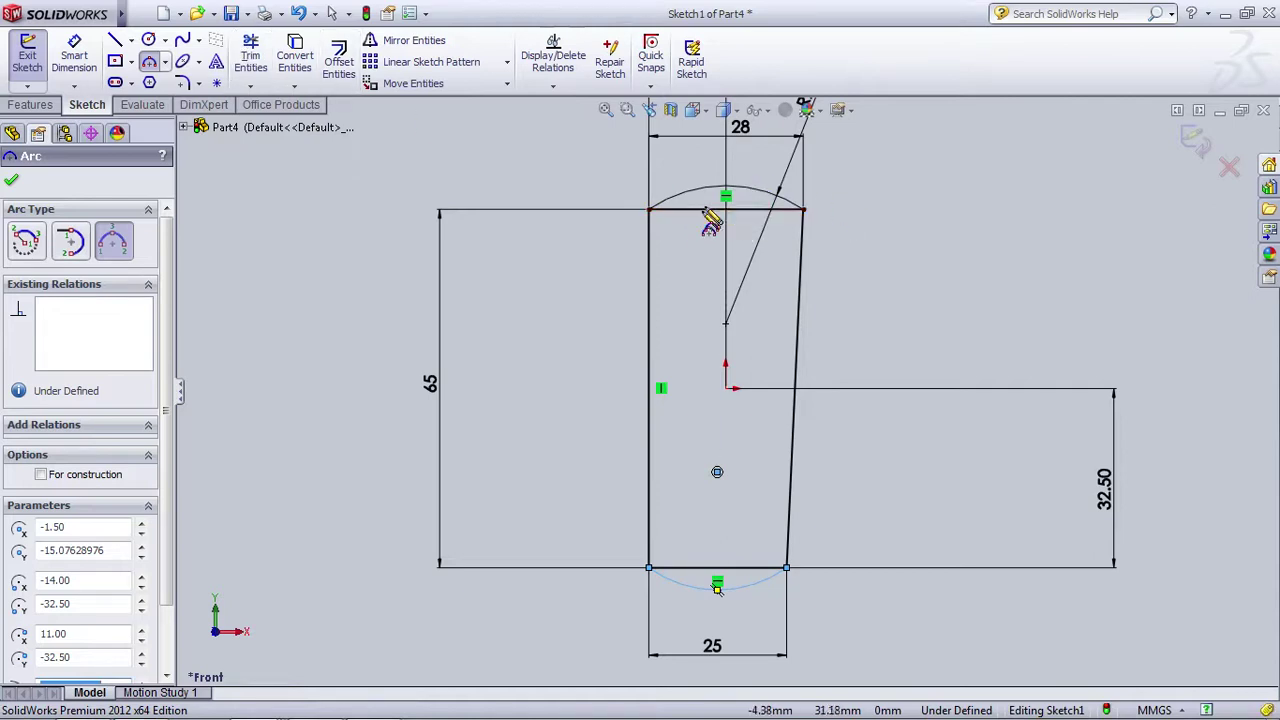
{"action": "left_click", "coordinate": [12, 181]}
Step: Trim away the two horizontal lines inside the arcs and exit the cotter sketch
{"action": "left_click", "coordinate": [250, 55]}
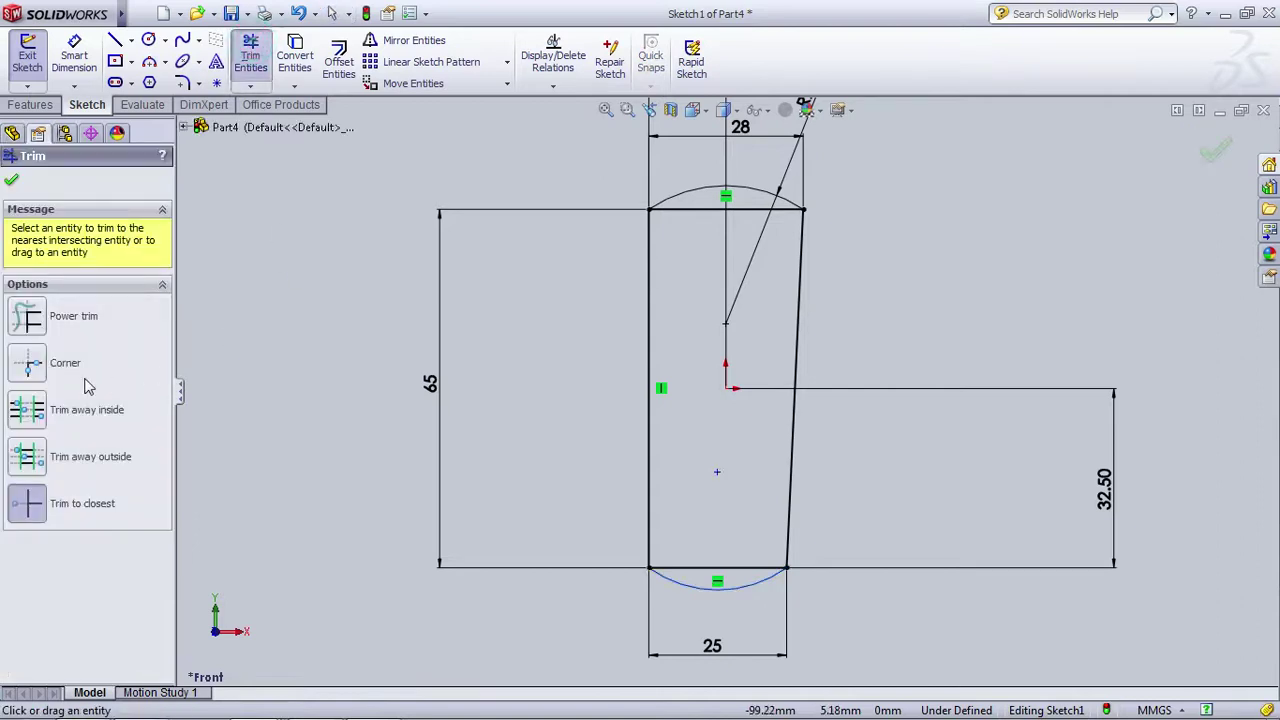
{"action": "left_click", "coordinate": [732, 208]}
{"action": "left_click", "coordinate": [740, 569]}
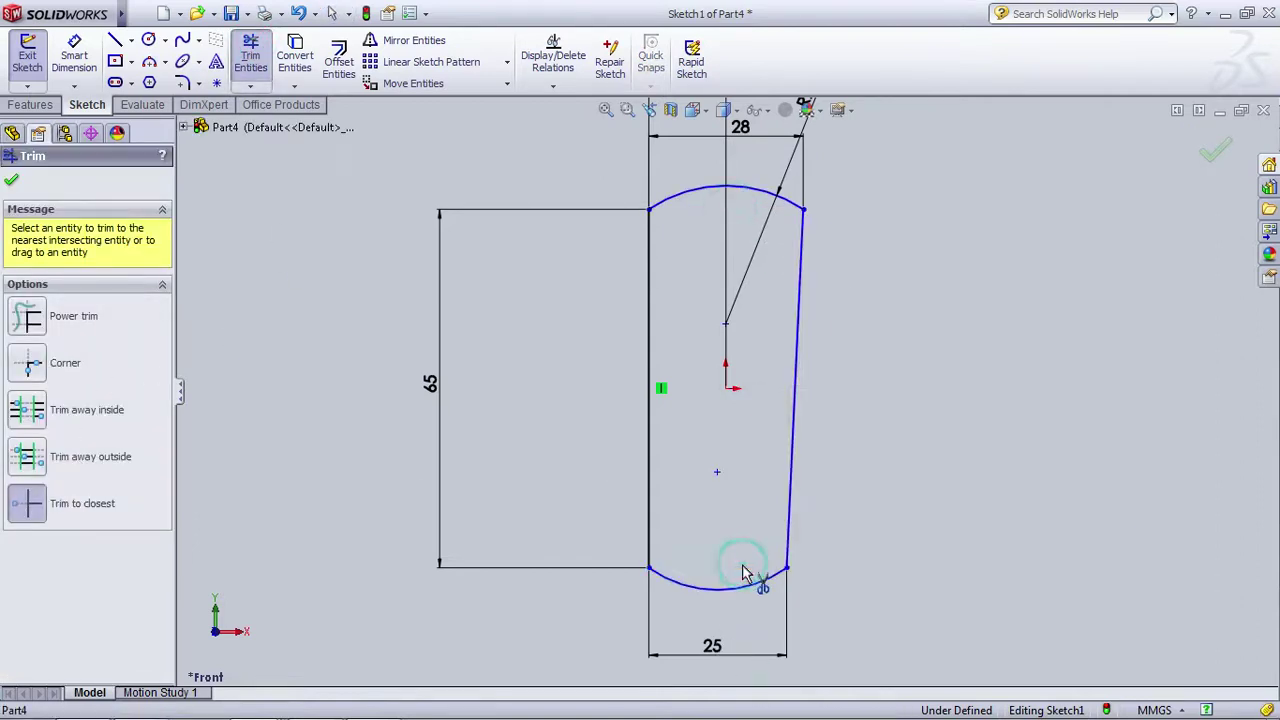
{"action": "left_click", "coordinate": [1214, 156]}
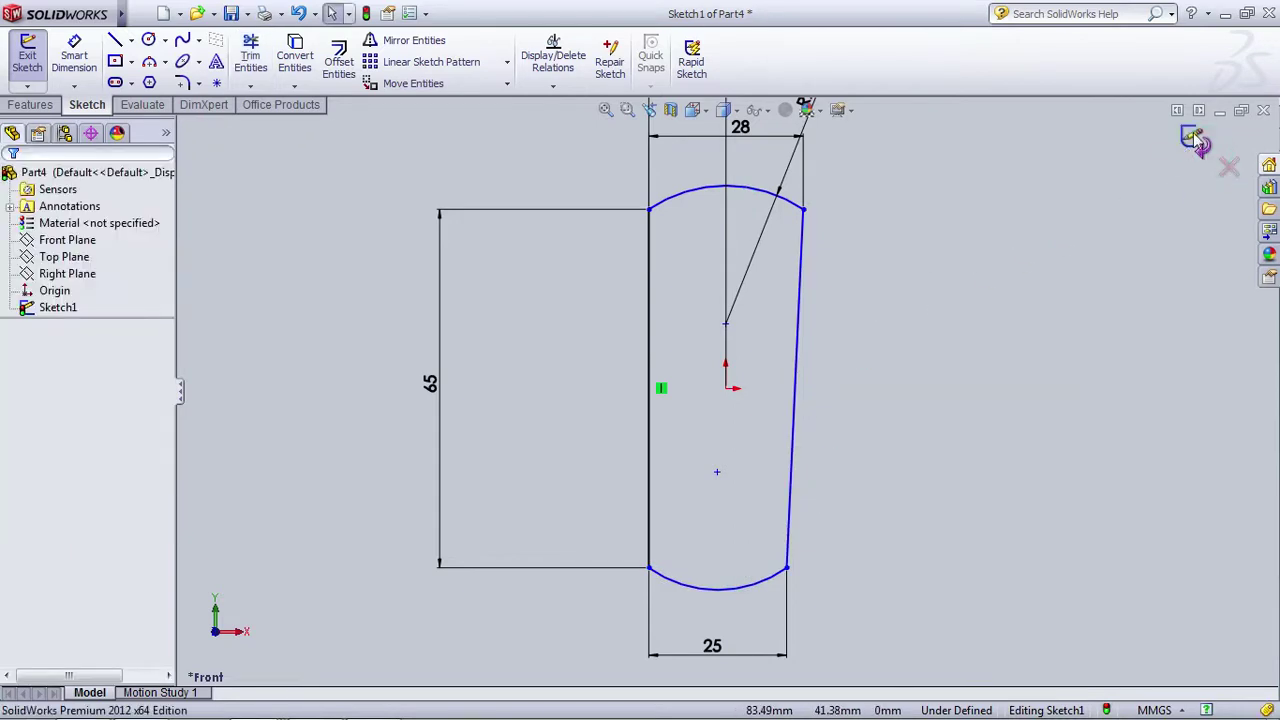
{"action": "left_click", "coordinate": [1194, 140]}
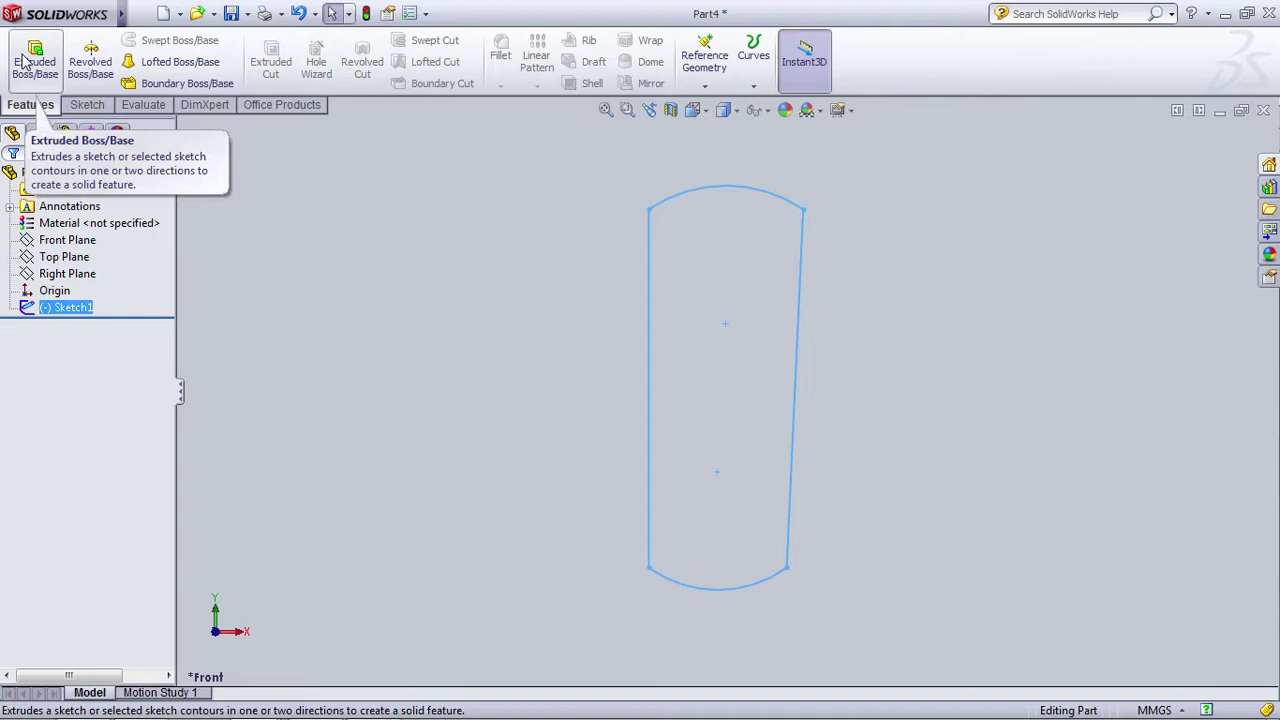
Step: Extrude the cotter profile 6 mm as a boss with the Mid Plane end condition
{"action": "left_click", "coordinate": [33, 62]}
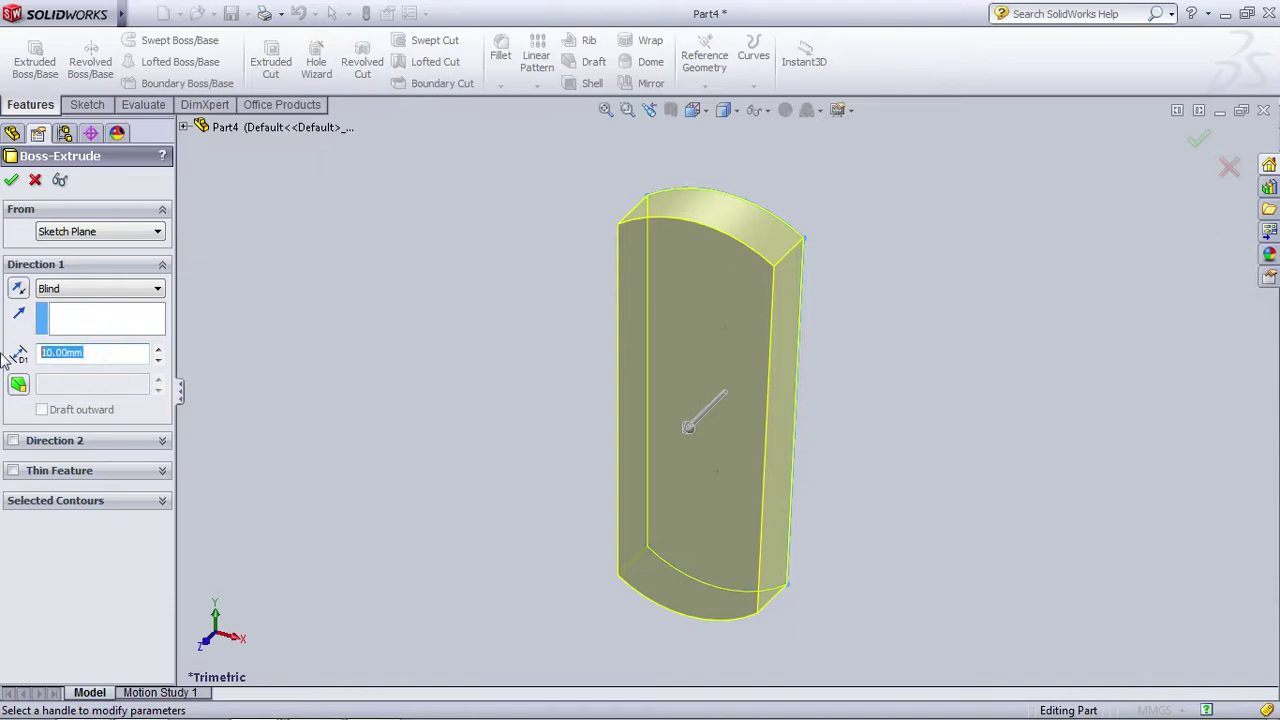
{"action": "key", "text": "Return"}
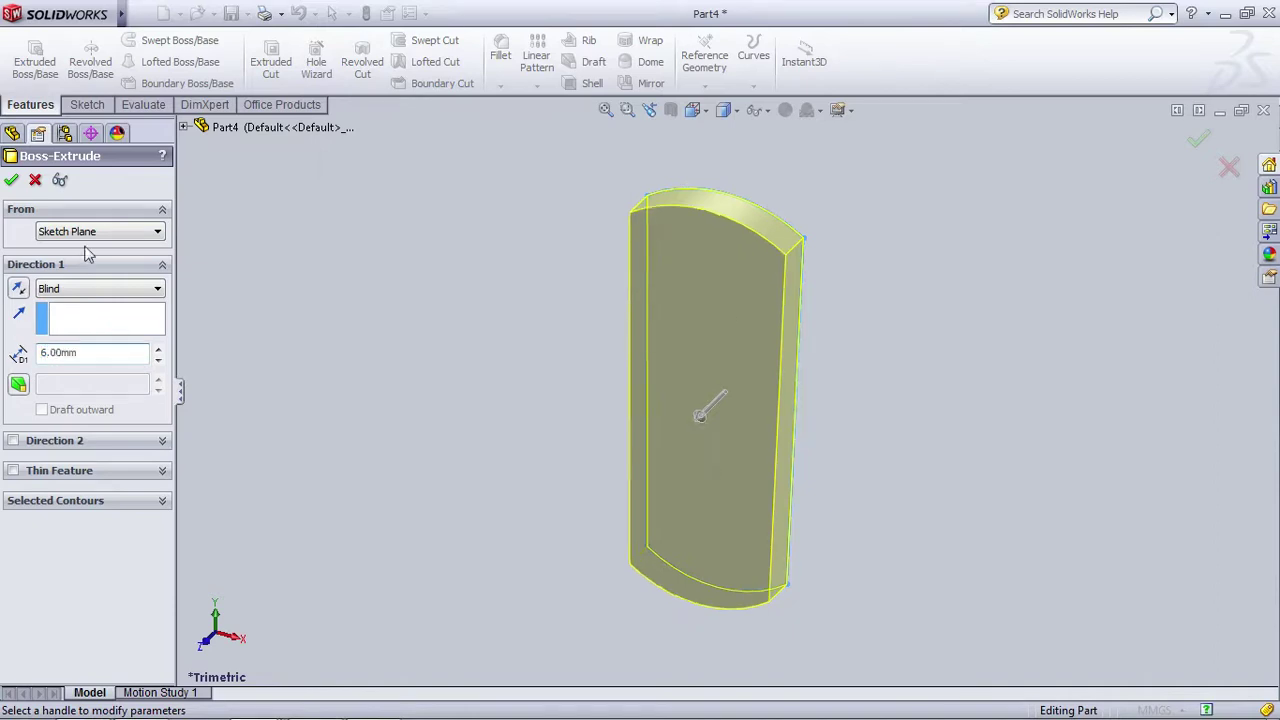
{"action": "left_click", "coordinate": [63, 289]}
{"action": "left_click", "coordinate": [70, 365]}
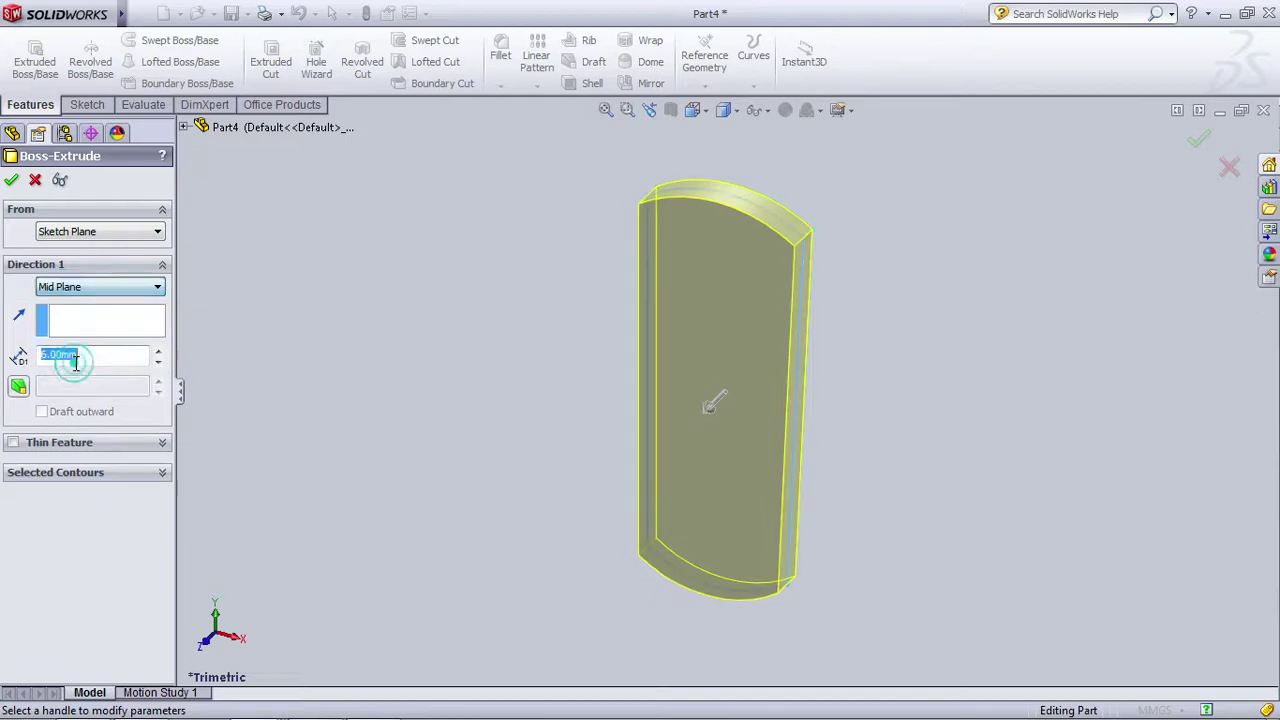
{"action": "left_click", "coordinate": [11, 181]}
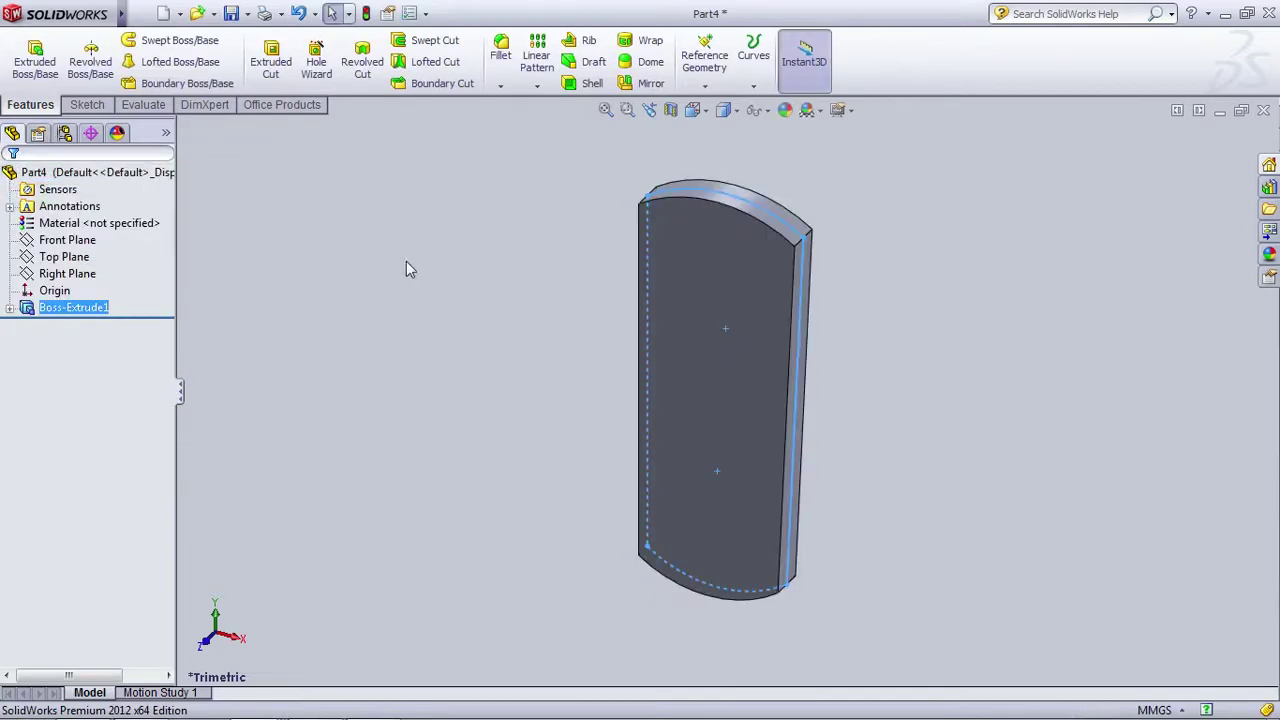
Step: Save the part as cotter in the s&c joint folder
{"action": "mouse_move", "coordinate": [57, 8]}
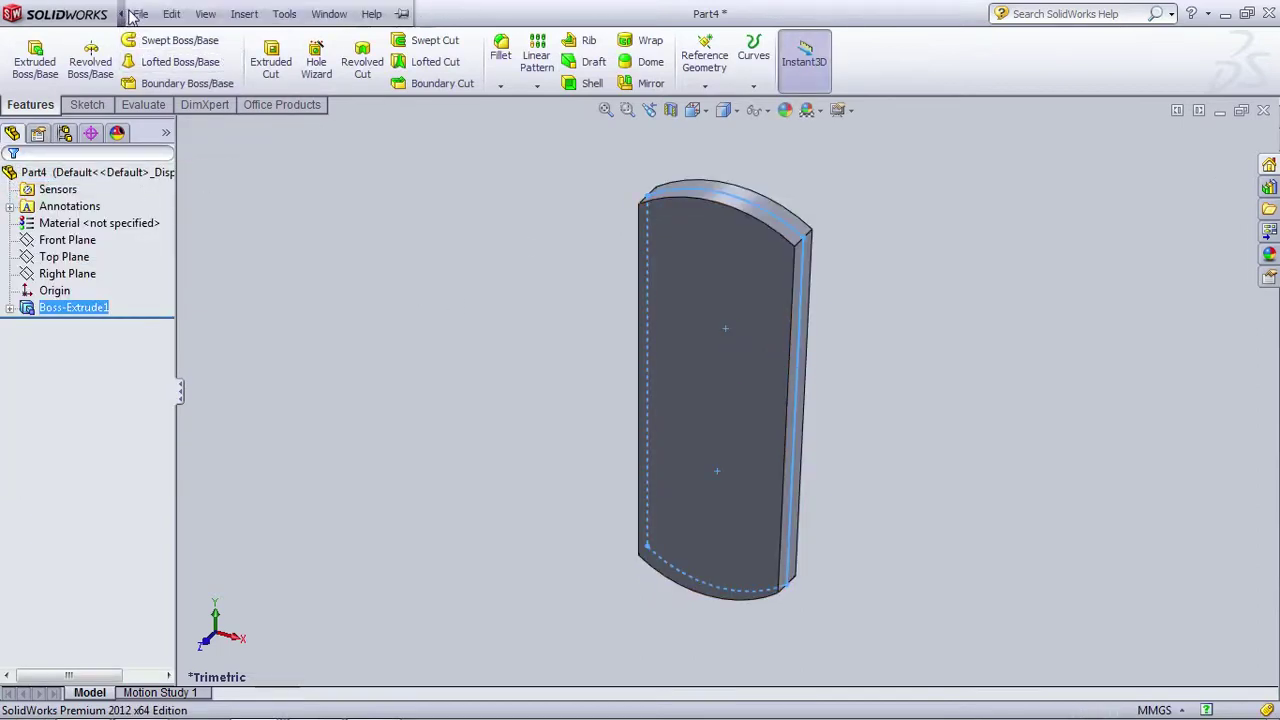
{"action": "left_click", "coordinate": [140, 13]}
{"action": "left_click", "coordinate": [171, 151]}
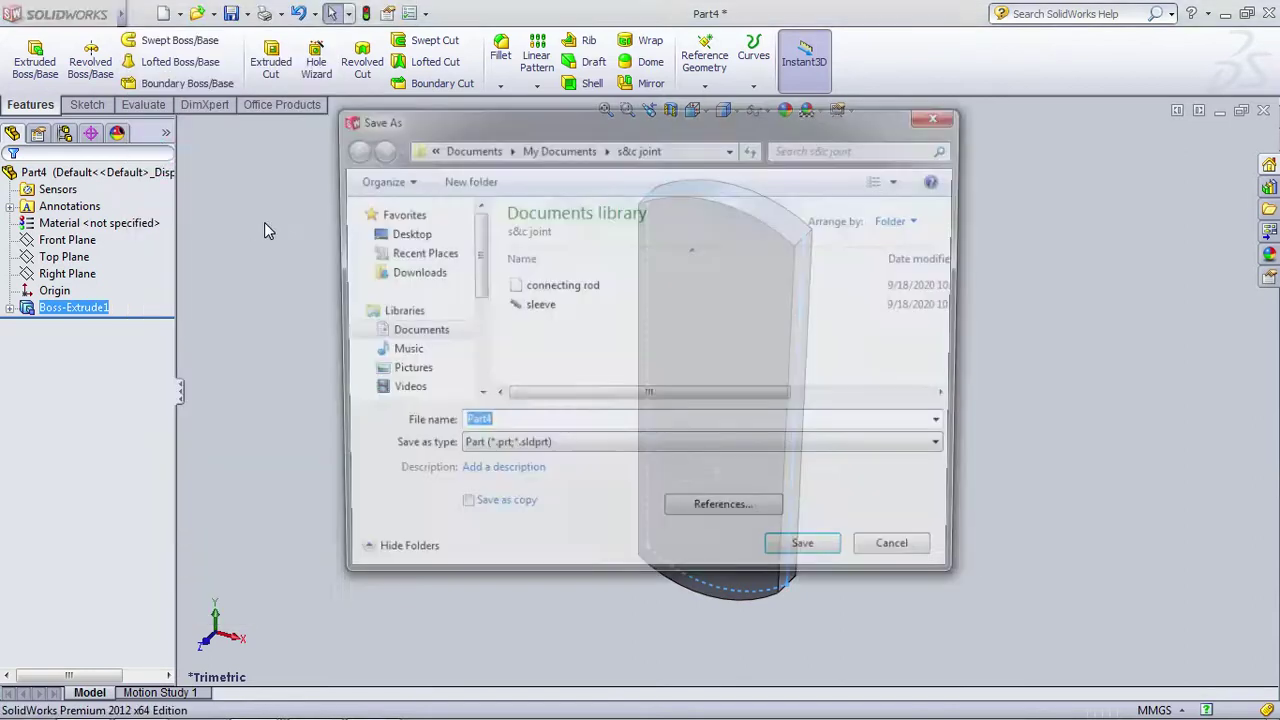
{"action": "type", "text": "cotter"}
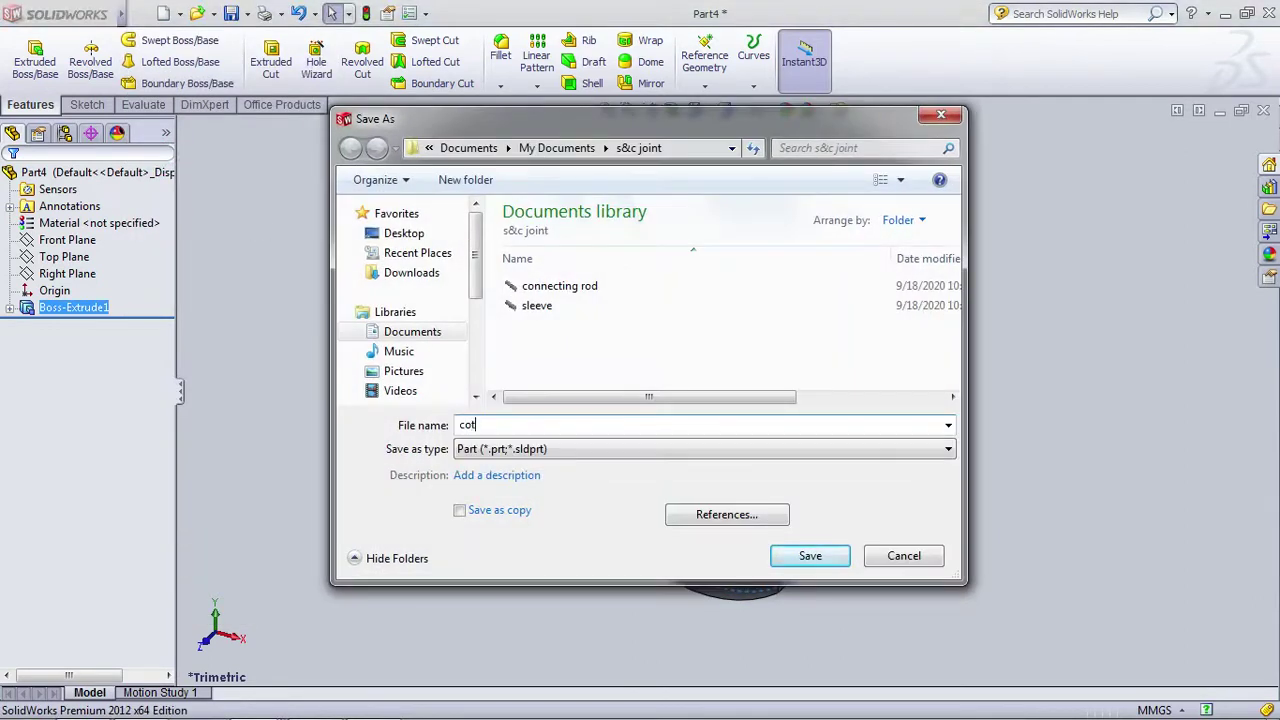
{"action": "left_click", "coordinate": [798, 557]}
{"action": "left_click", "coordinate": [432, 300]}
Step: Create a new assembly document and dismiss the initial component insertion
{"action": "left_click", "coordinate": [141, 14]}
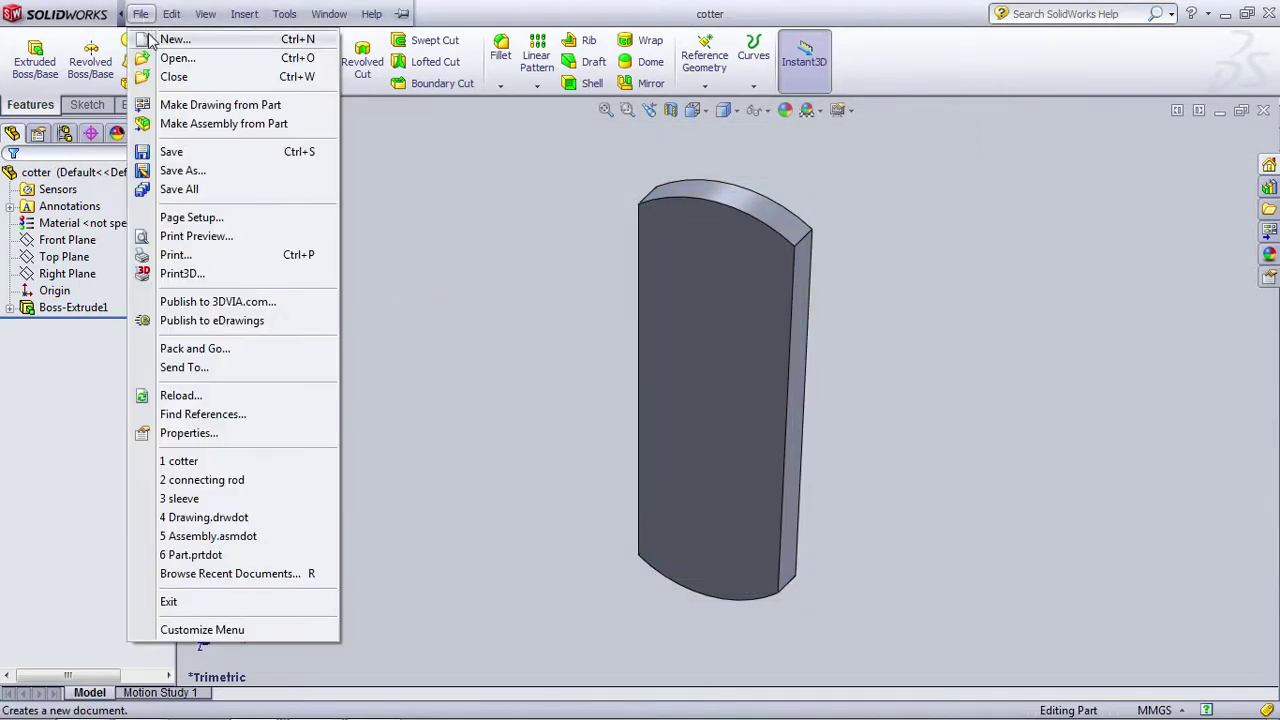
{"action": "left_click", "coordinate": [148, 44]}
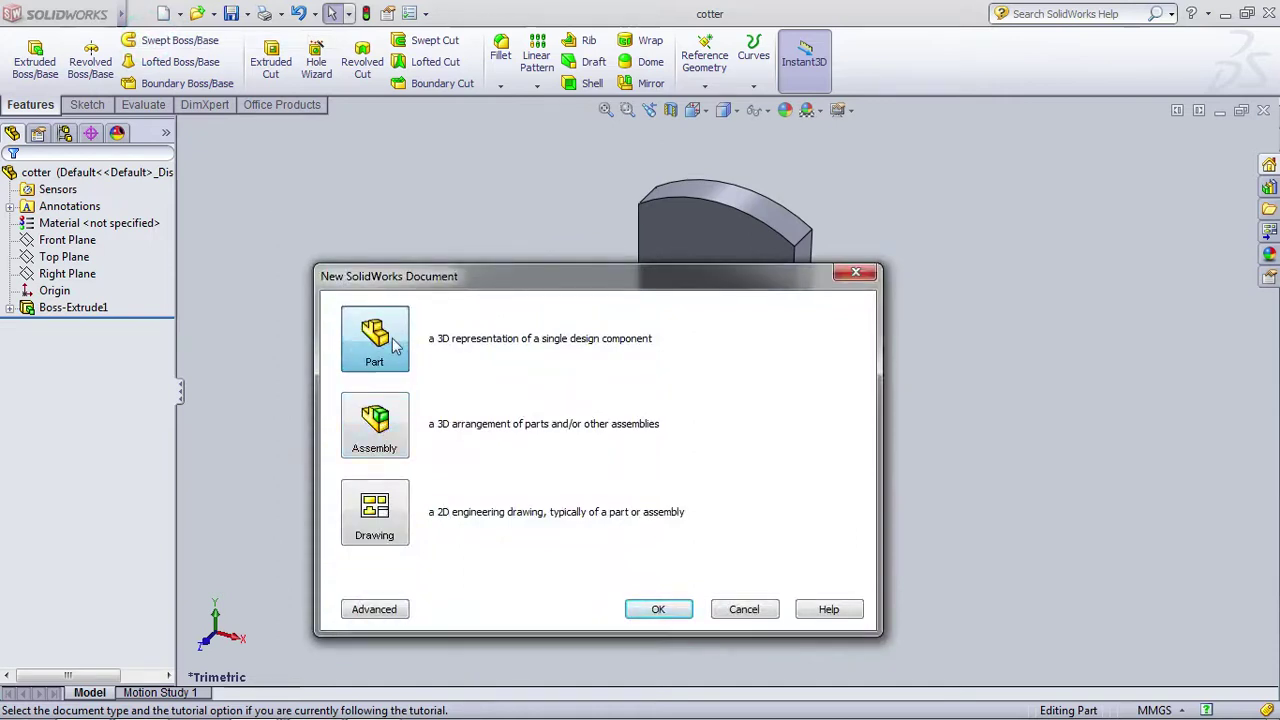
{"action": "left_click", "coordinate": [371, 450]}
{"action": "left_click", "coordinate": [658, 611]}
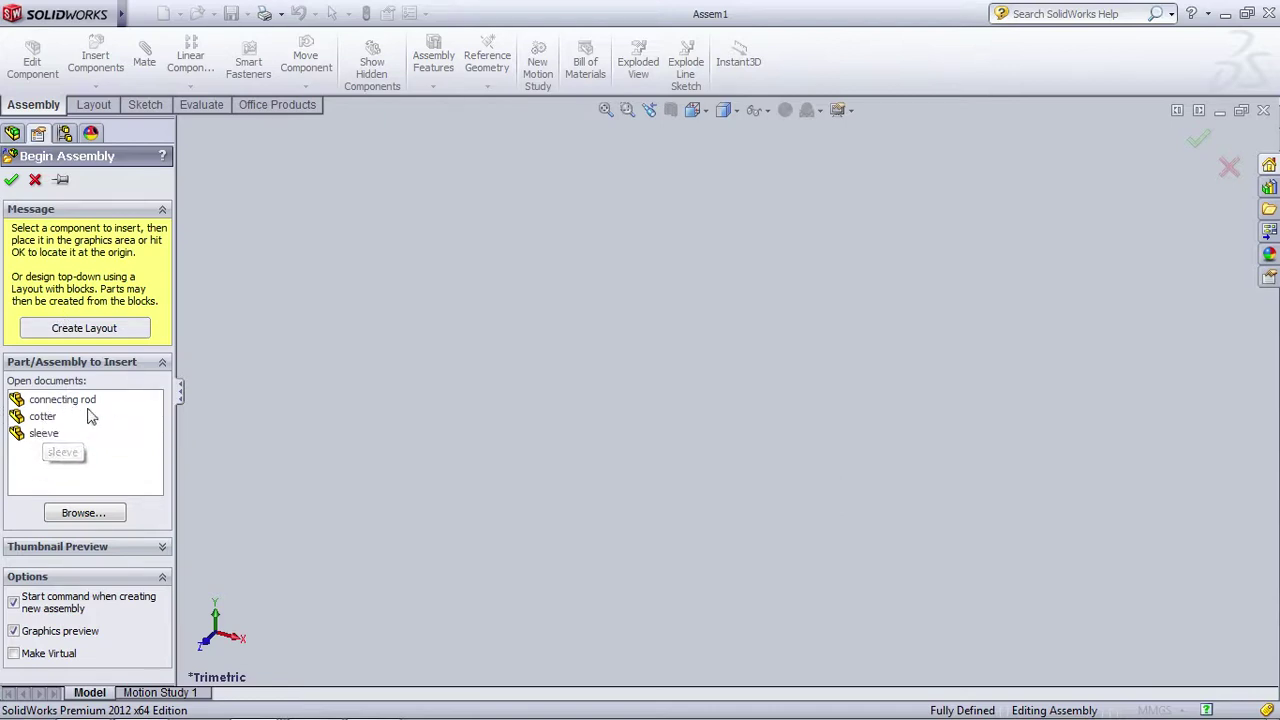
{"action": "left_click", "coordinate": [35, 181]}
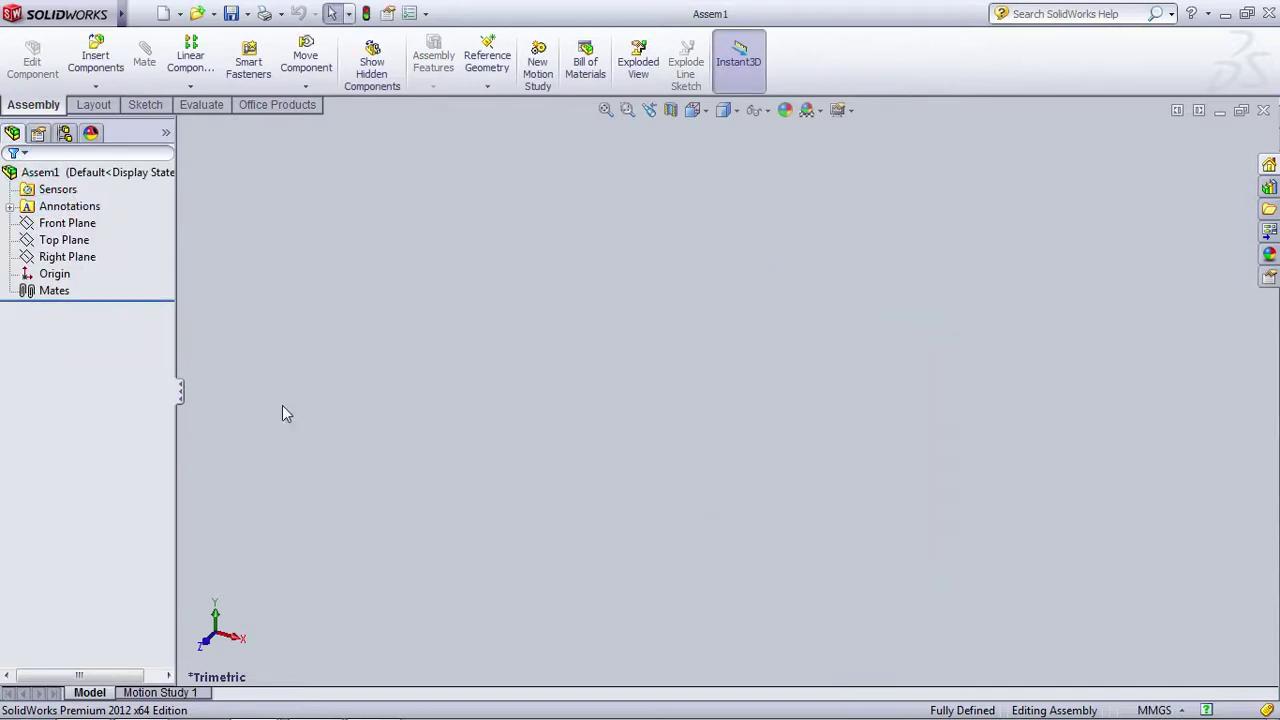
Step: Insert the sleeve into the assembly as its first component
{"action": "left_click", "coordinate": [89, 63]}
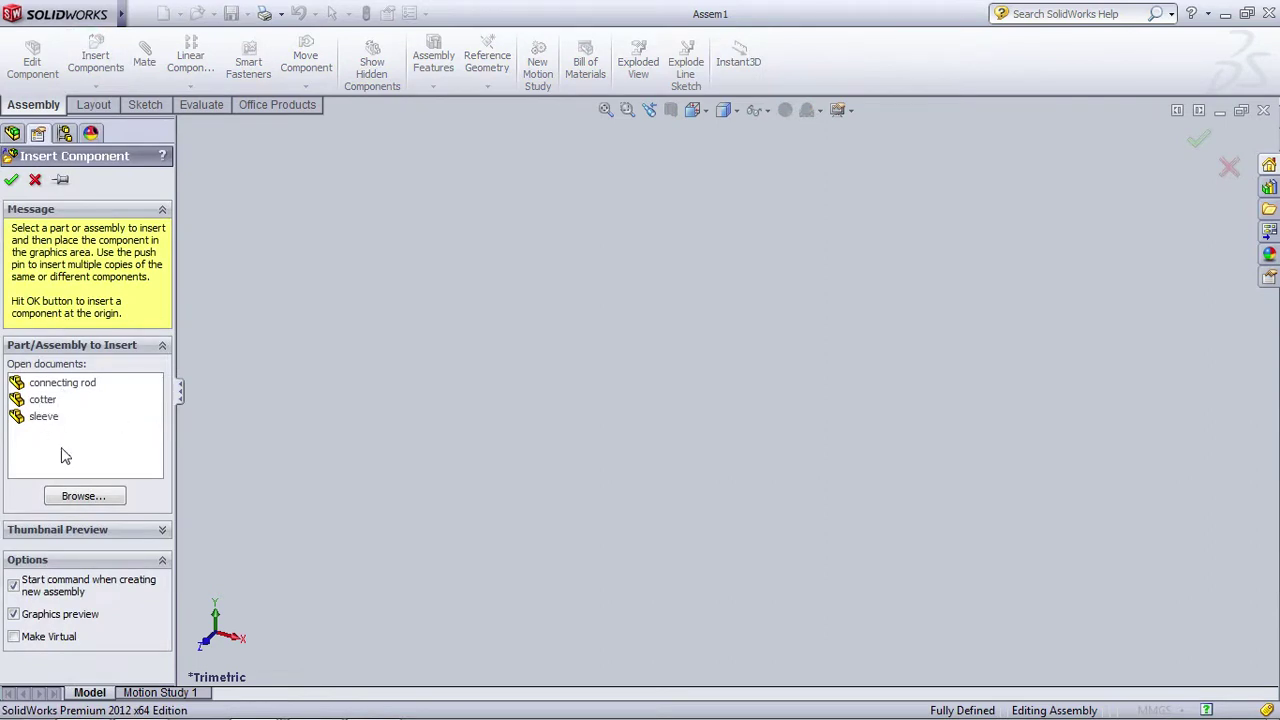
{"action": "left_click", "coordinate": [86, 497]}
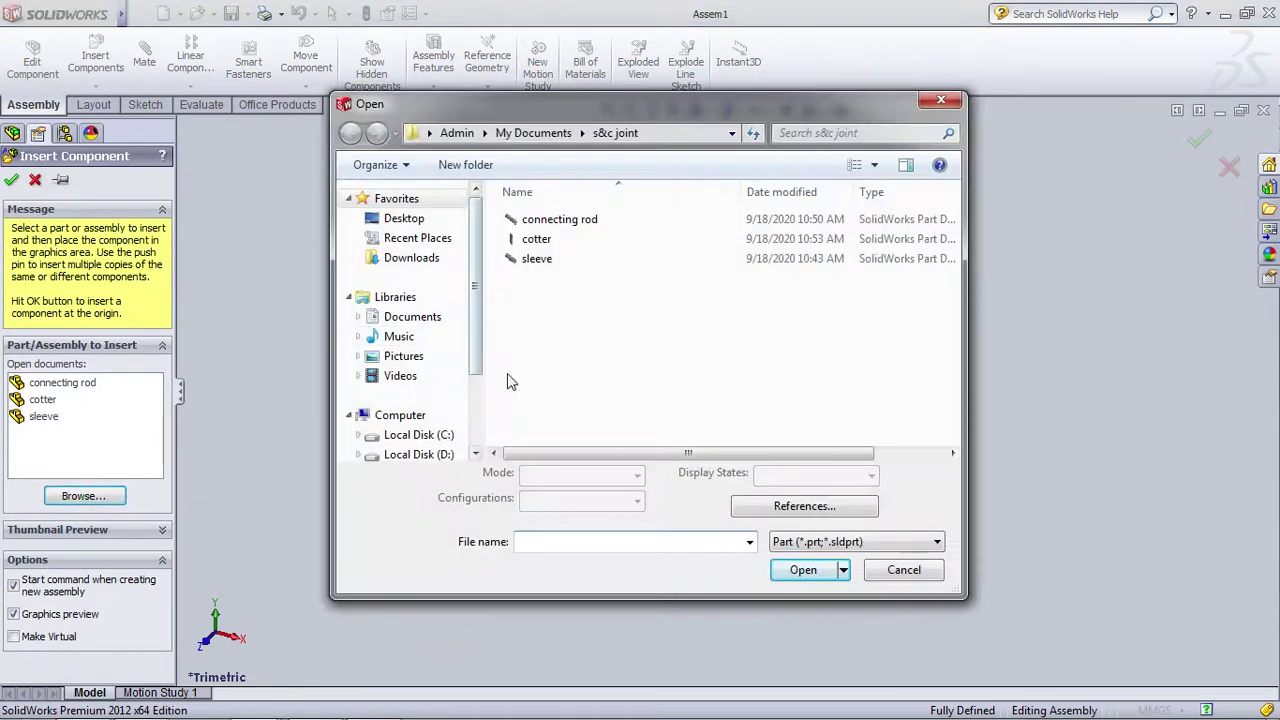
{"action": "left_click", "coordinate": [941, 102]}
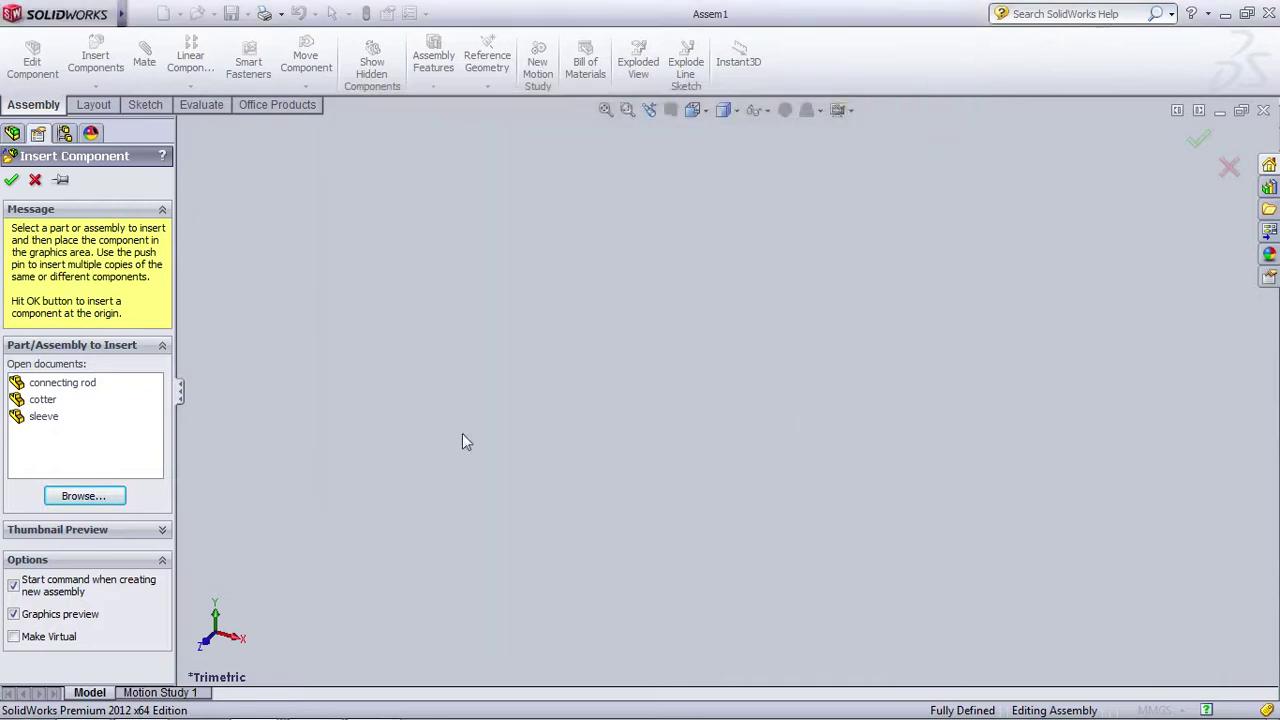
{"action": "left_click", "coordinate": [47, 420]}
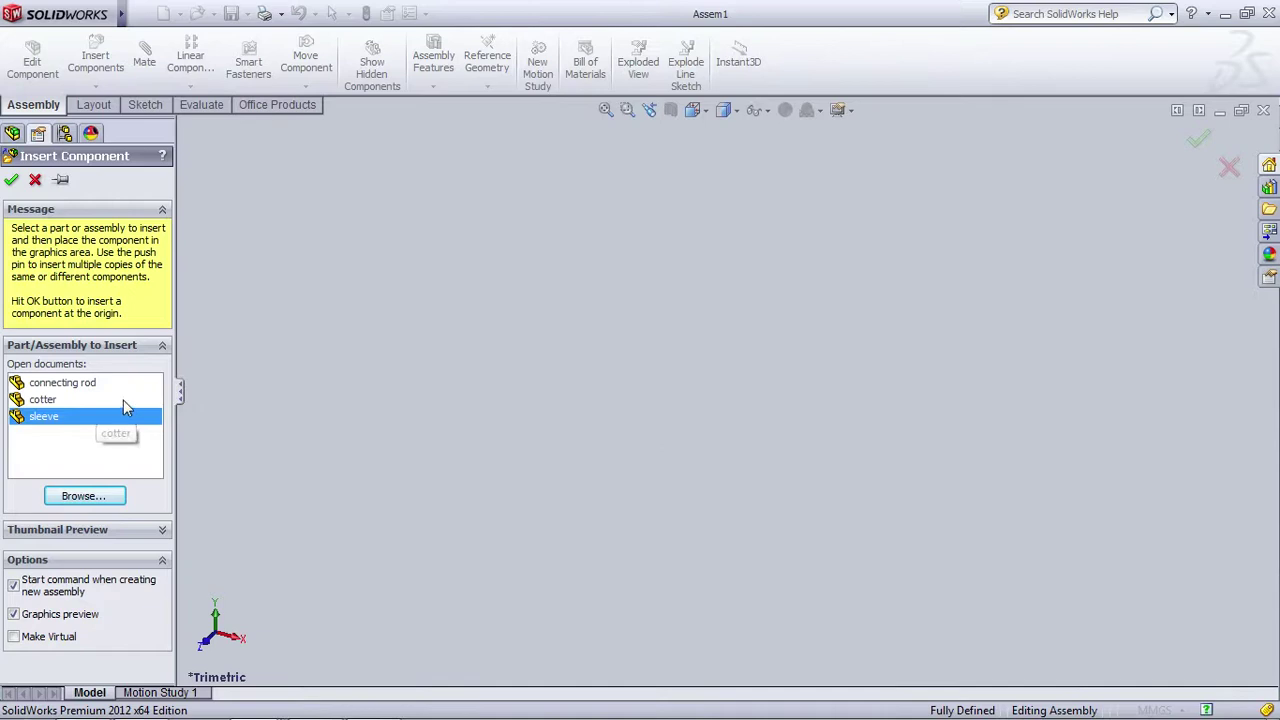
{"action": "left_click", "coordinate": [728, 423]}
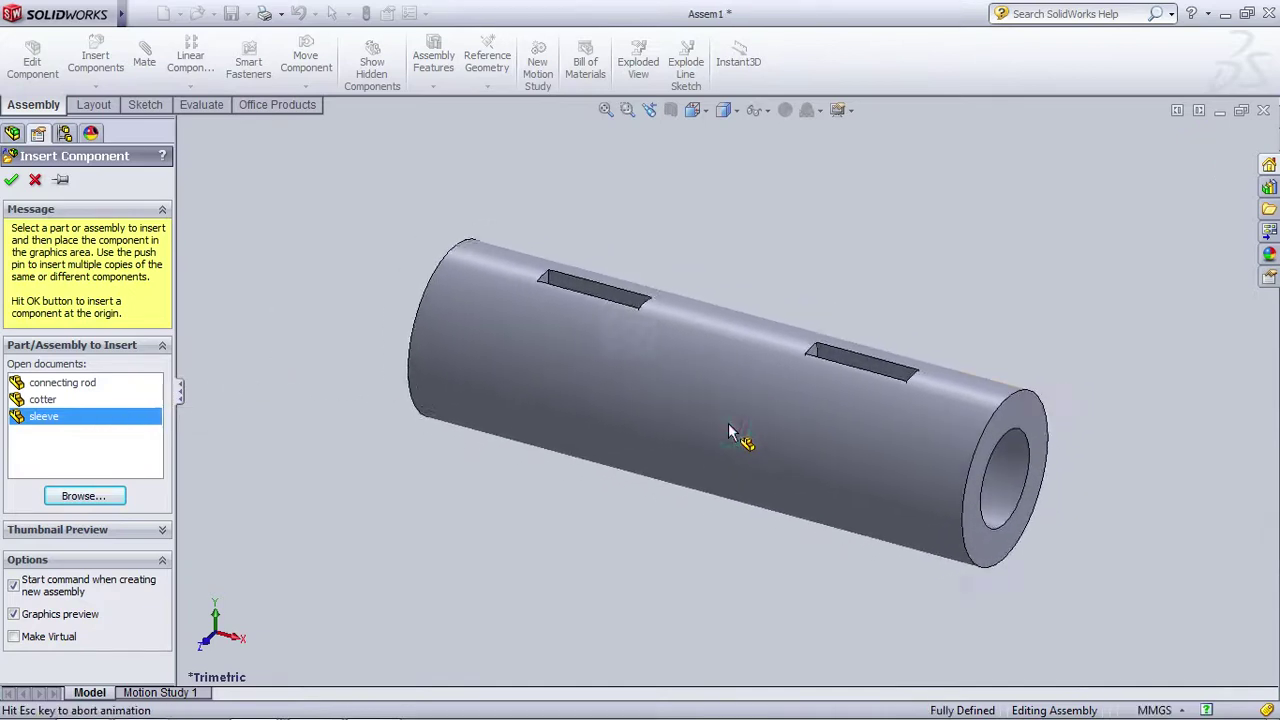
Step: Insert the connecting rod into the assembly and place it beside the sleeve's open end, near its first slot
{"action": "middle_click_drag", "start_coordinate": [757, 441], "coordinate": [1100, 489]}
{"action": "scroll", "coordinate": [726, 375], "scroll_direction": "down", "scroll_amount": 3}
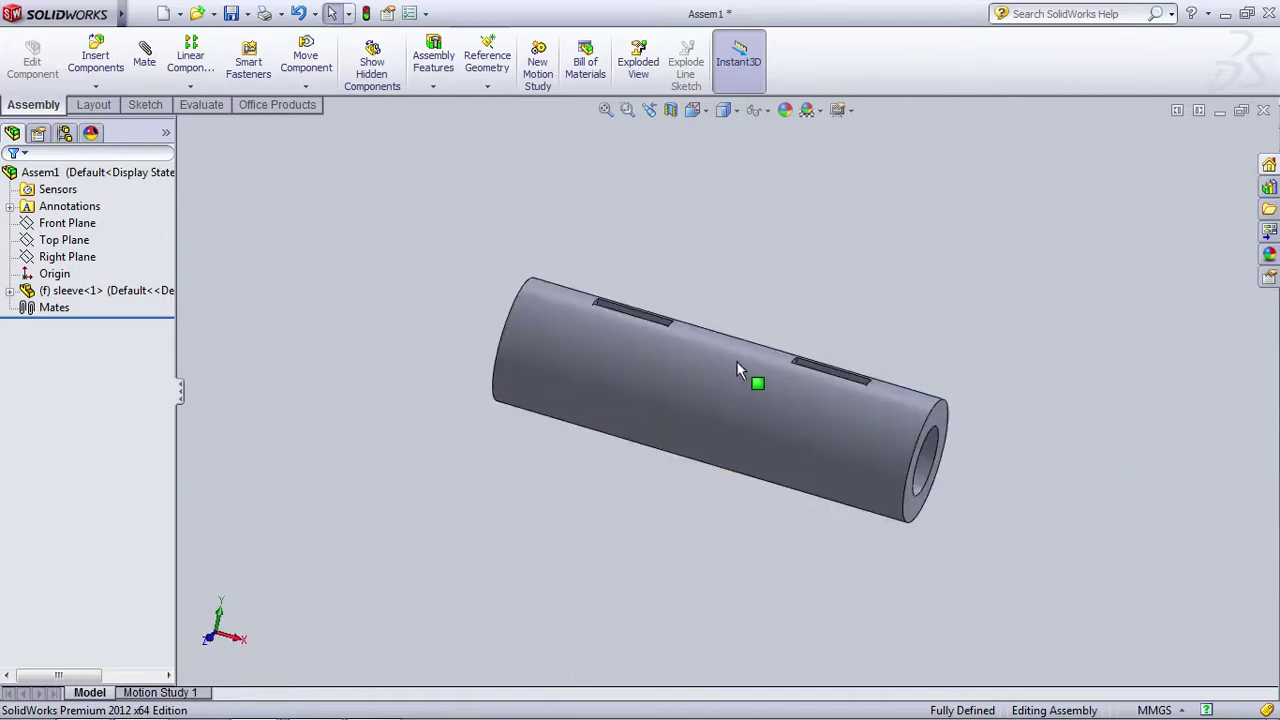
{"action": "middle_click_drag", "start_coordinate": [1029, 391], "coordinate": [1050, 371]}
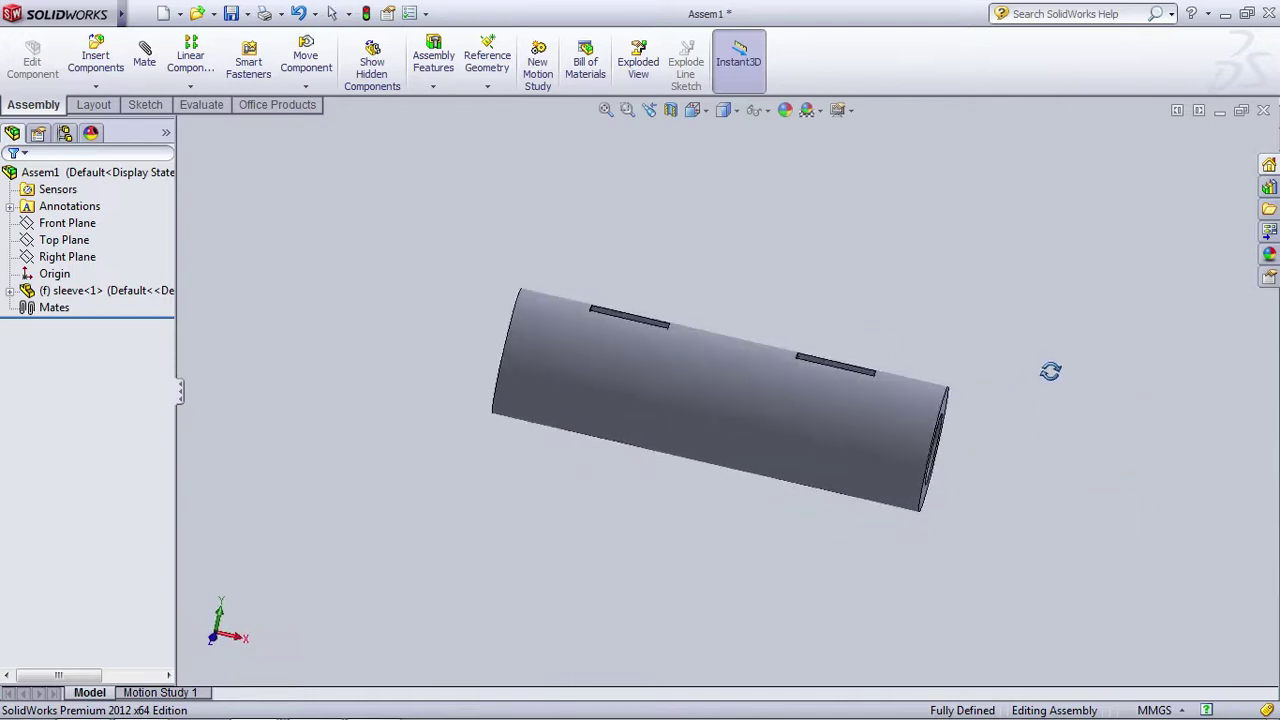
{"action": "scroll", "coordinate": [728, 322], "scroll_direction": "up", "scroll_amount": 2}
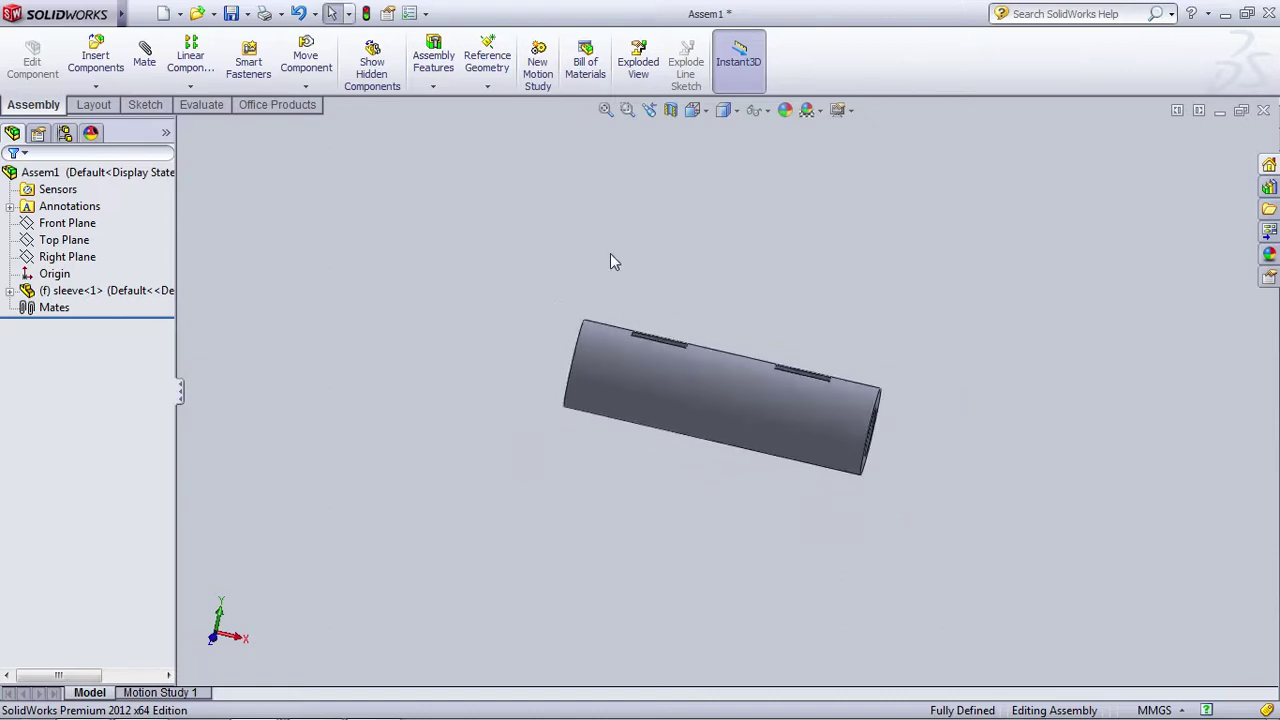
{"action": "scroll", "coordinate": [818, 362], "scroll_direction": "down", "scroll_amount": 2}
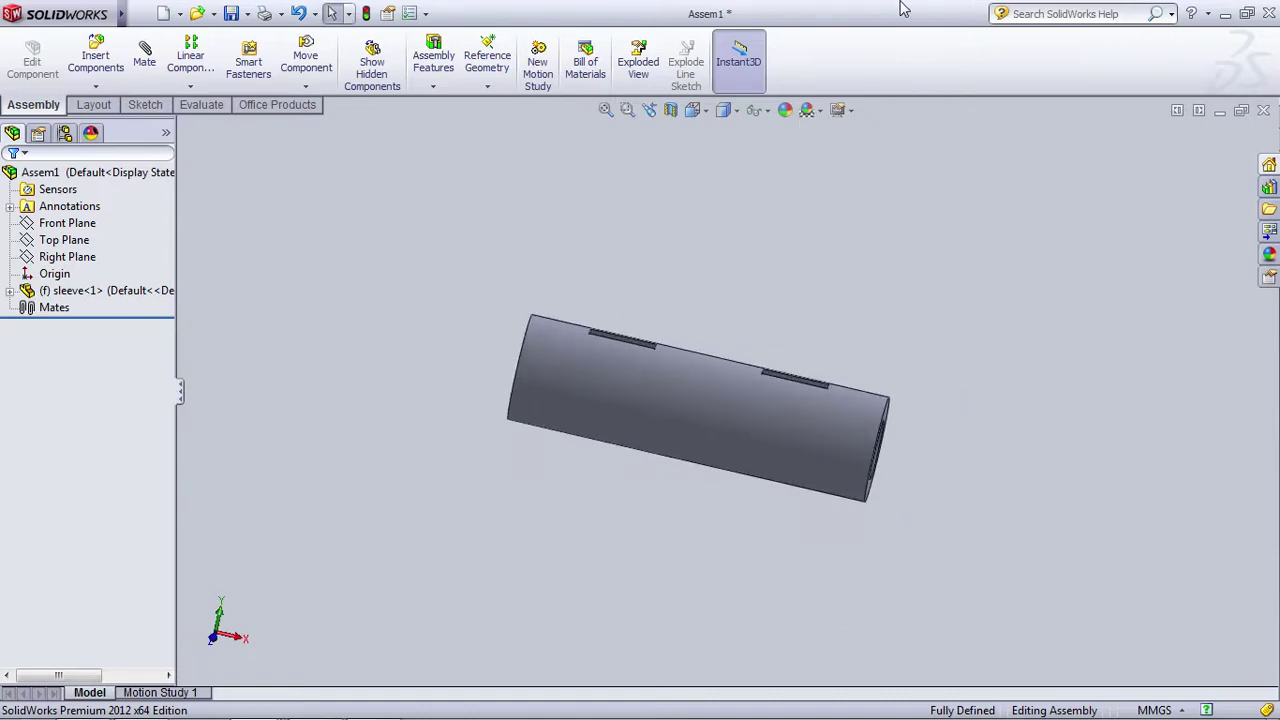
{"action": "left_click", "coordinate": [104, 58]}
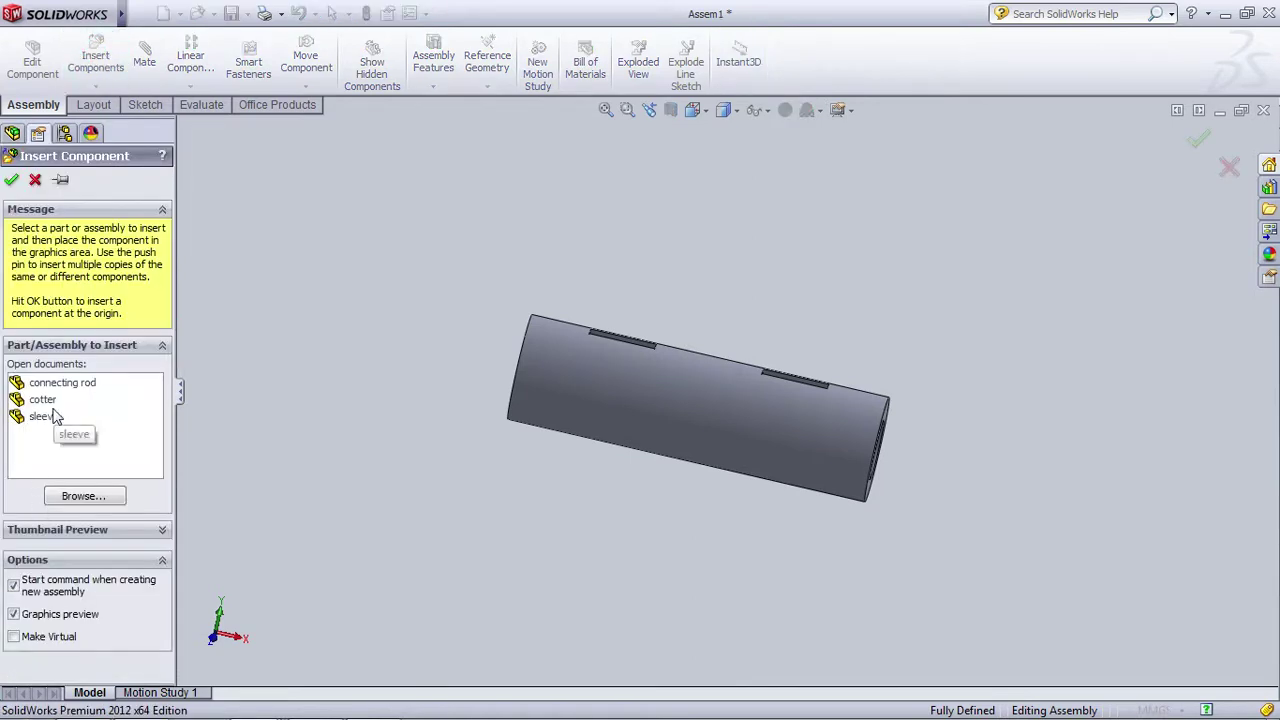
{"action": "left_click", "coordinate": [45, 400]}
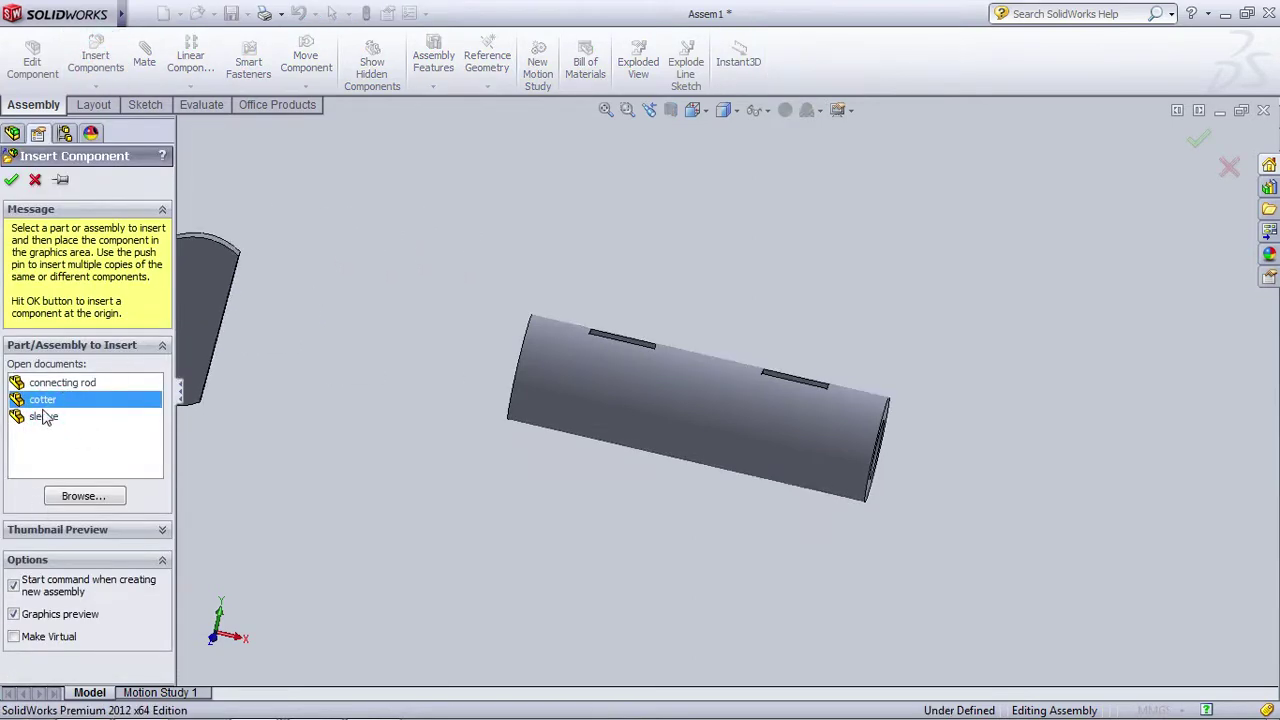
{"action": "left_click", "coordinate": [60, 383]}
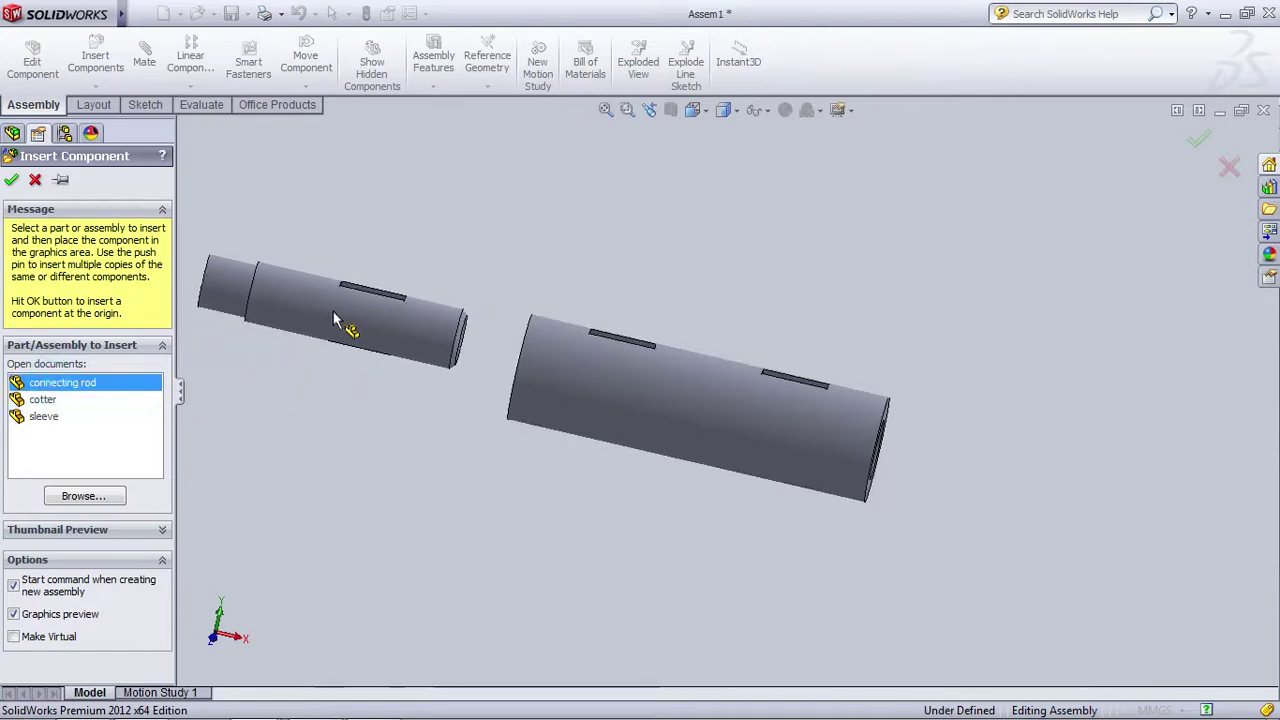
{"action": "left_click", "coordinate": [326, 314]}
Step: Add a Concentric mate between the sleeve's bore face and the connecting rod's larger cylindrical face
{"action": "scroll", "coordinate": [720, 283], "scroll_direction": "up", "scroll_amount": 3}
{"action": "middle_click_drag", "start_coordinate": [720, 283], "coordinate": [714, 299]}
{"action": "scroll", "coordinate": [618, 355], "scroll_direction": "down", "scroll_amount": 2}
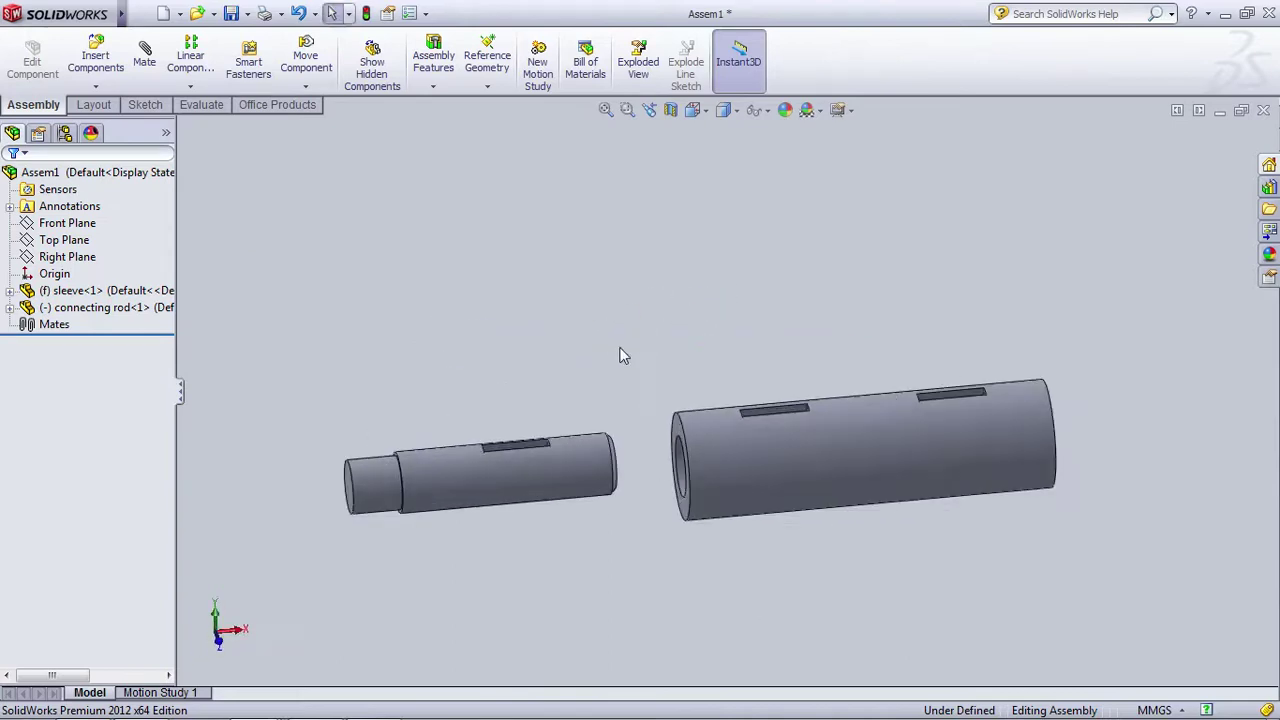
{"action": "mouse_move", "coordinate": [681, 334]}
{"action": "middle_mouse_down"}
{"action": "mouse_move", "coordinate": [743, 206]}
{"action": "mouse_move", "coordinate": [665, 341]}
{"action": "mouse_move", "coordinate": [614, 380]}
{"action": "mouse_move", "coordinate": [649, 291]}
{"action": "mouse_move", "coordinate": [578, 308]}
{"action": "mouse_move", "coordinate": [617, 286]}
{"action": "mouse_move", "coordinate": [631, 340]}
{"action": "mouse_move", "coordinate": [586, 354]}
{"action": "mouse_move", "coordinate": [642, 322]}
{"action": "mouse_move", "coordinate": [629, 320]}
{"action": "middle_mouse_up"}
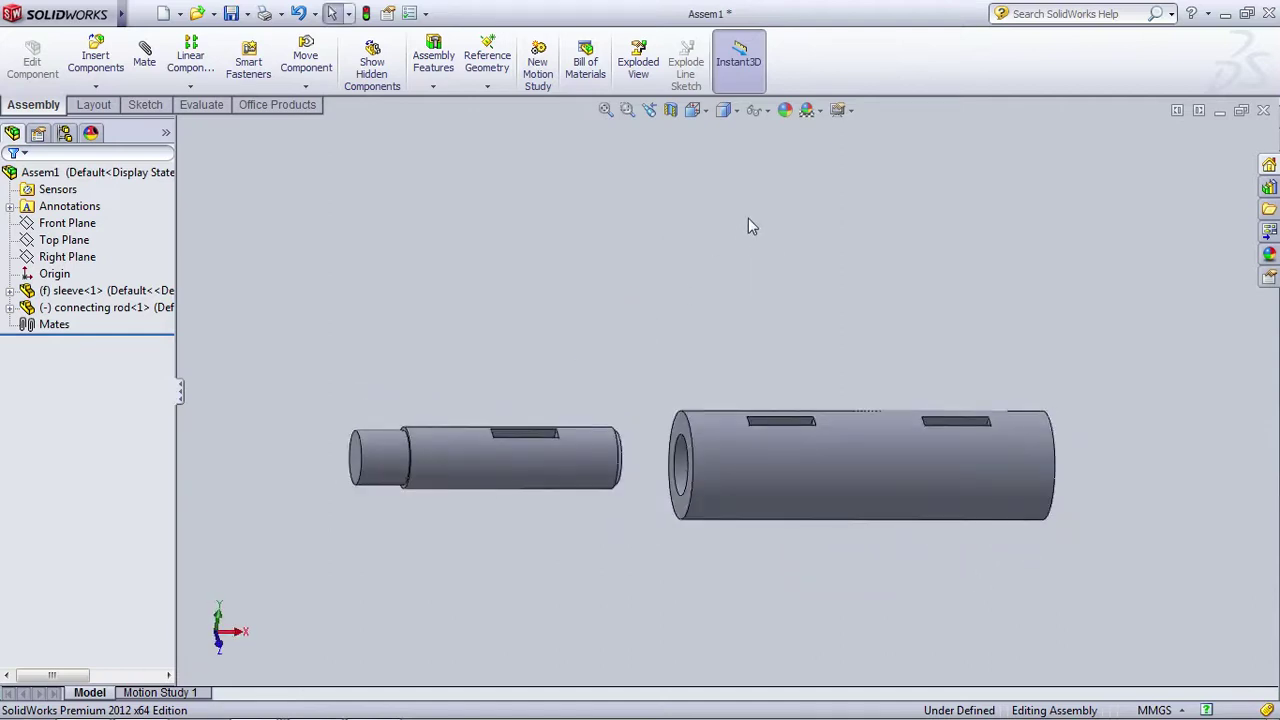
{"action": "left_click", "coordinate": [144, 62]}
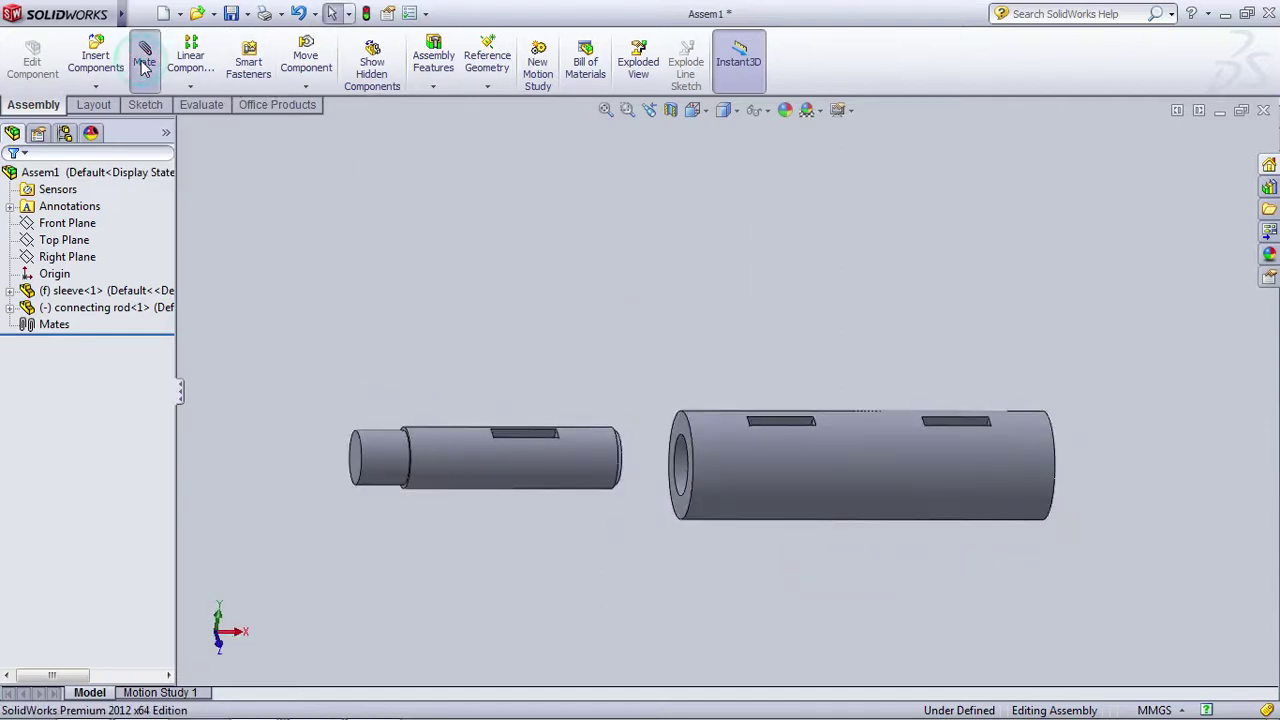
{"action": "middle_click_drag", "start_coordinate": [558, 644], "coordinate": [594, 539]}
{"action": "middle_click_drag", "start_coordinate": [571, 397], "coordinate": [686, 486]}
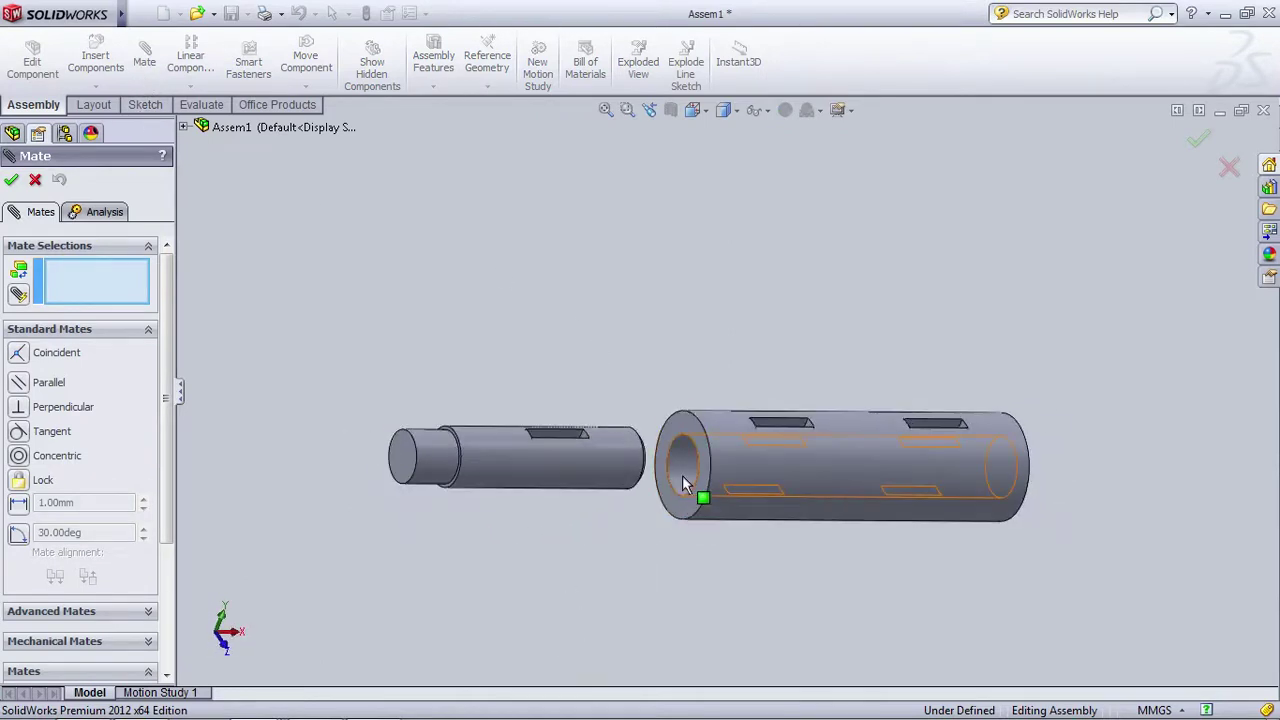
{"action": "left_click", "coordinate": [682, 476]}
{"action": "middle_click_drag", "start_coordinate": [578, 537], "coordinate": [512, 548]}
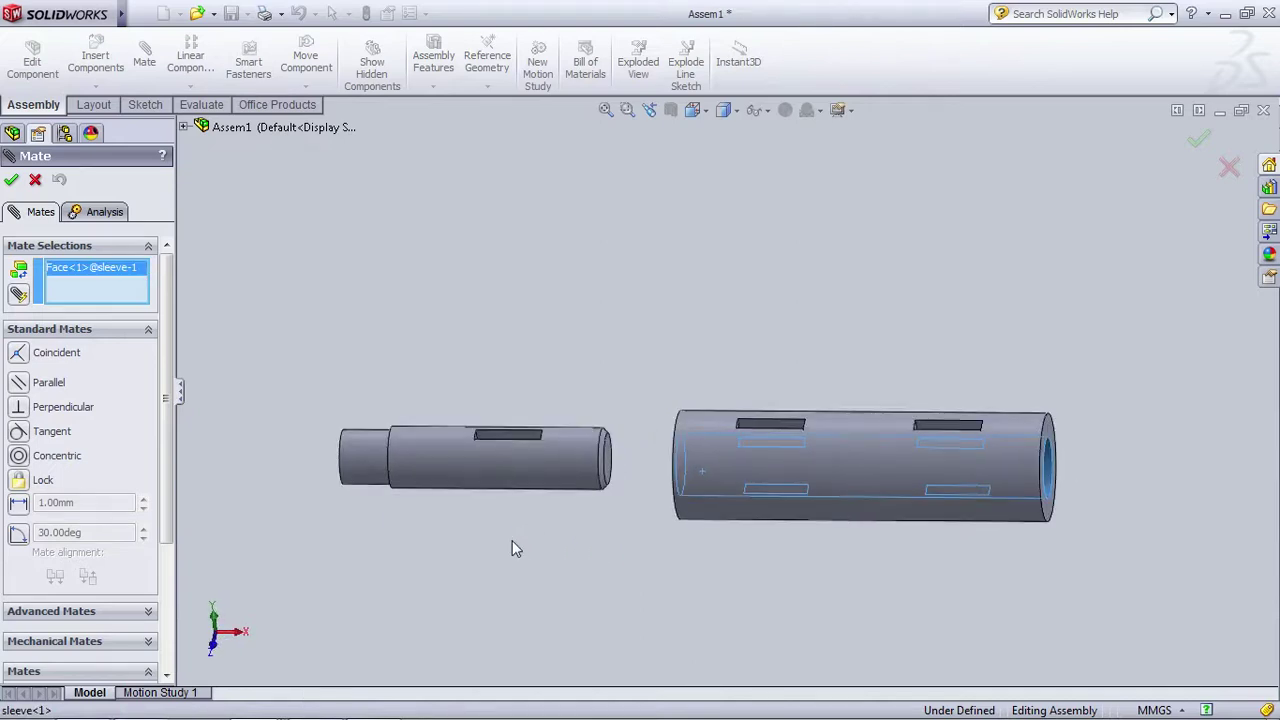
{"action": "left_click", "coordinate": [566, 463]}
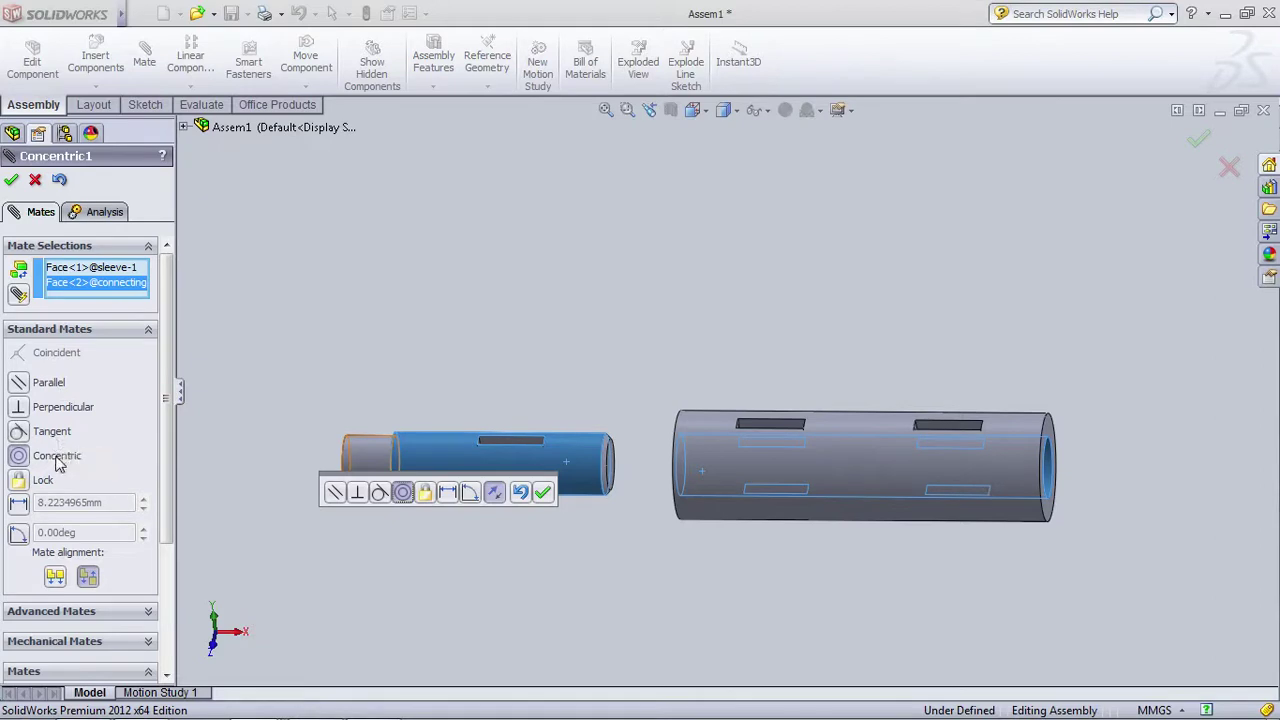
{"action": "left_click", "coordinate": [543, 493]}
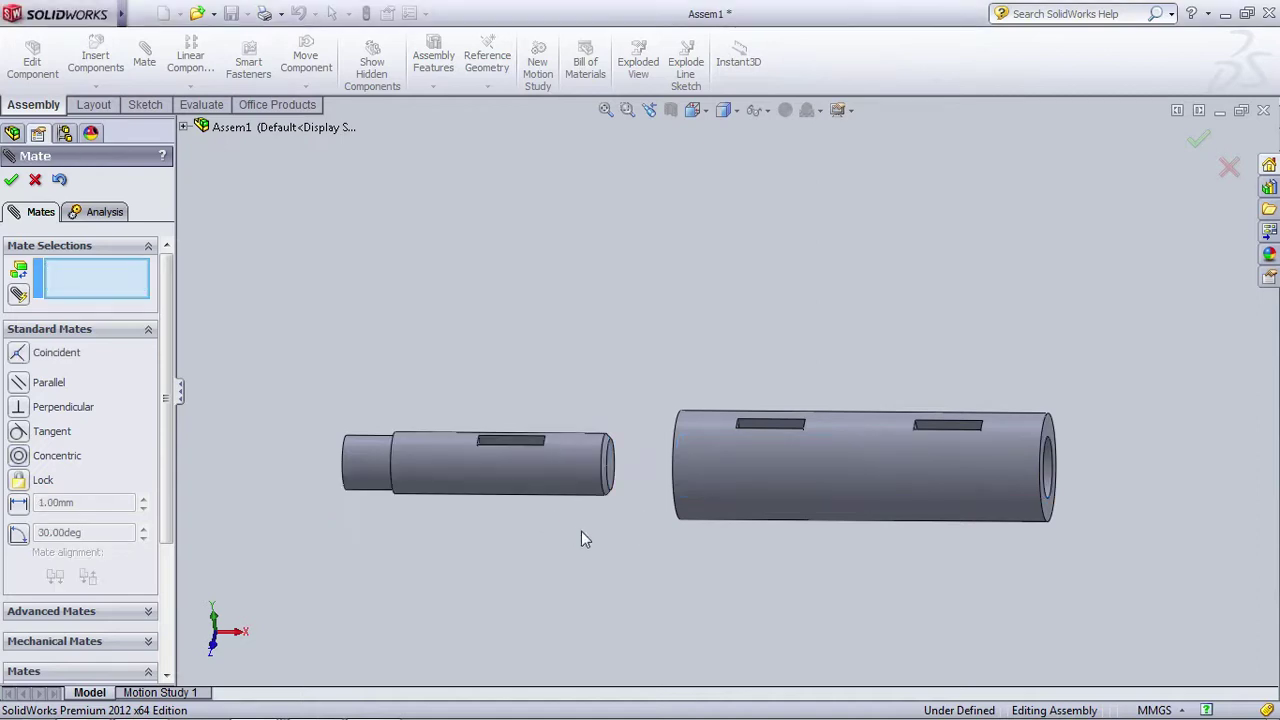
Step: Select the end face of the connecting rod's slot and the matching end face of the sleeve's nearer slot for a mate
{"action": "scroll", "coordinate": [557, 497], "scroll_direction": "down", "scroll_amount": 3}
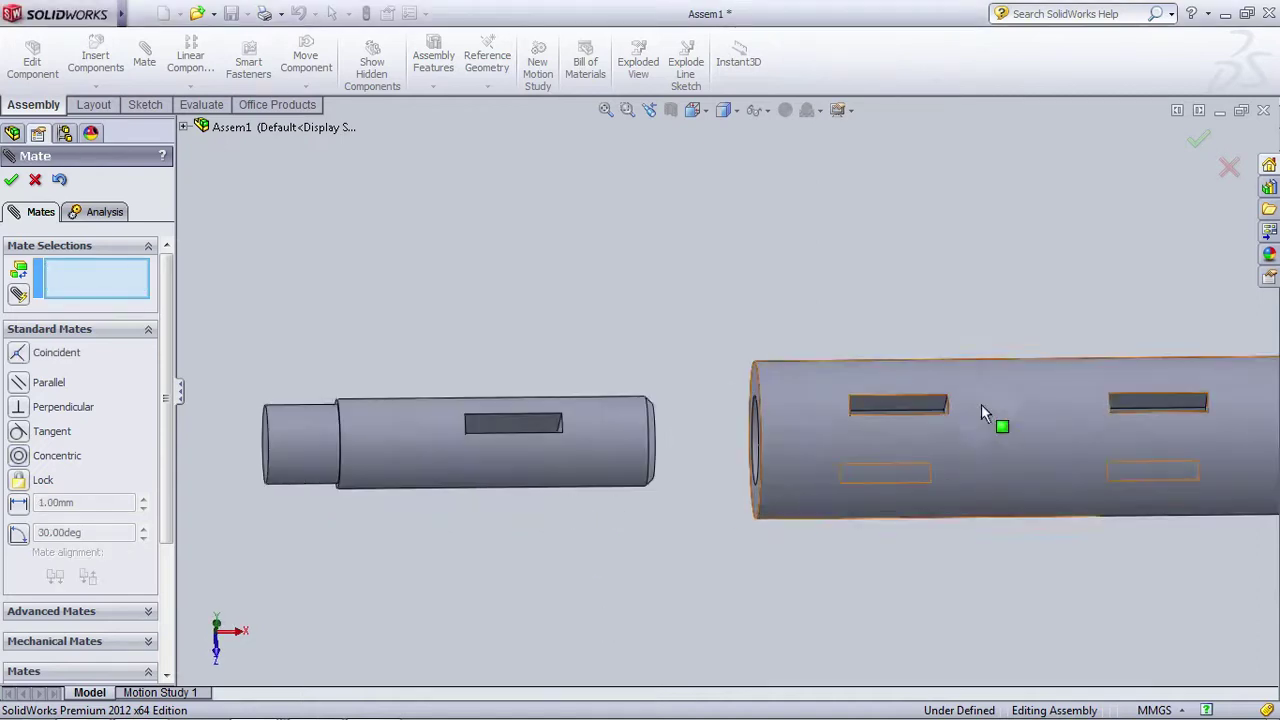
{"action": "scroll", "coordinate": [981, 404], "scroll_direction": "down", "scroll_amount": 1}
{"action": "middle_click_drag", "start_coordinate": [337, 526], "coordinate": [555, 412]}
{"action": "scroll", "coordinate": [555, 412], "scroll_direction": "down", "scroll_amount": 1}
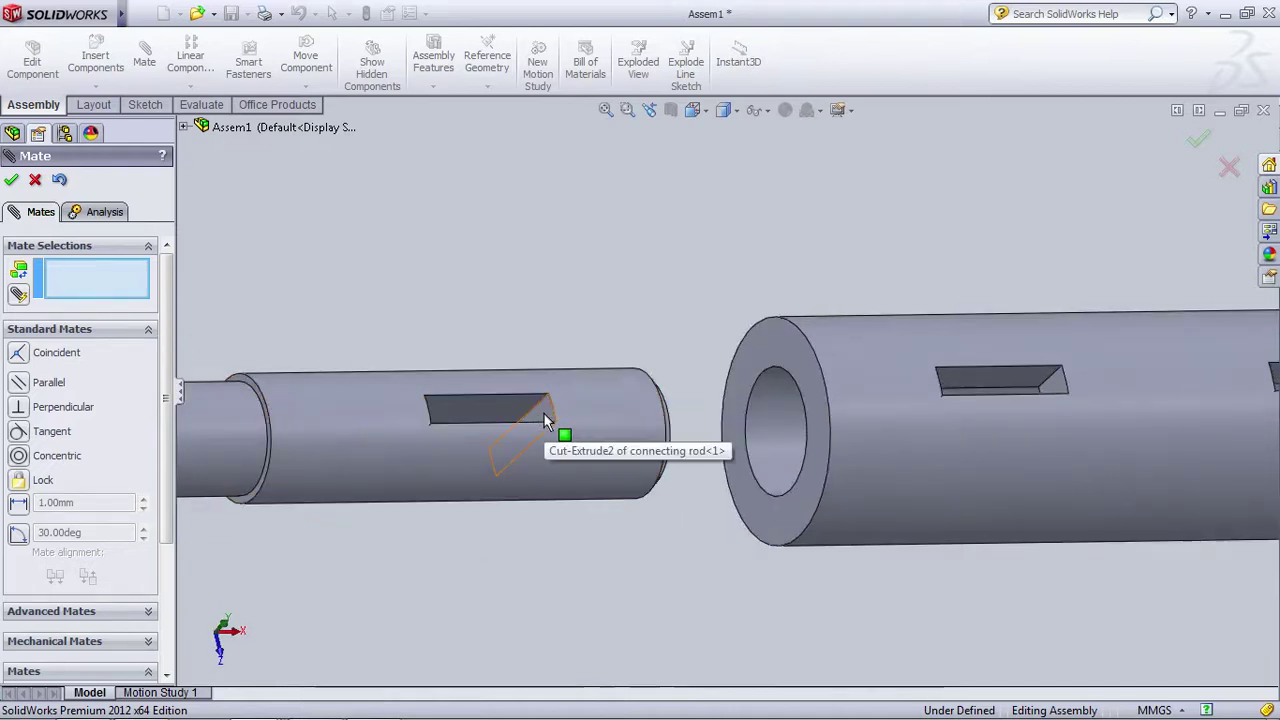
{"action": "left_click", "coordinate": [545, 418]}
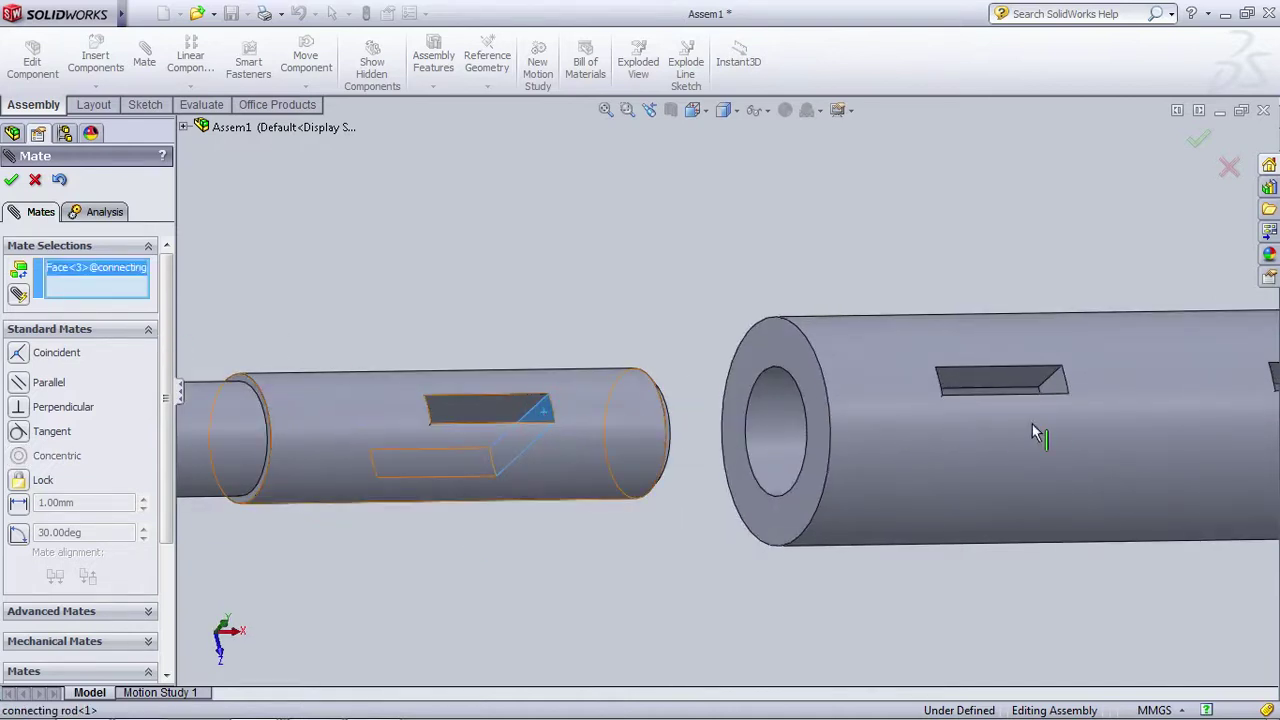
{"action": "scroll", "coordinate": [1060, 385], "scroll_direction": "down", "scroll_amount": 1}
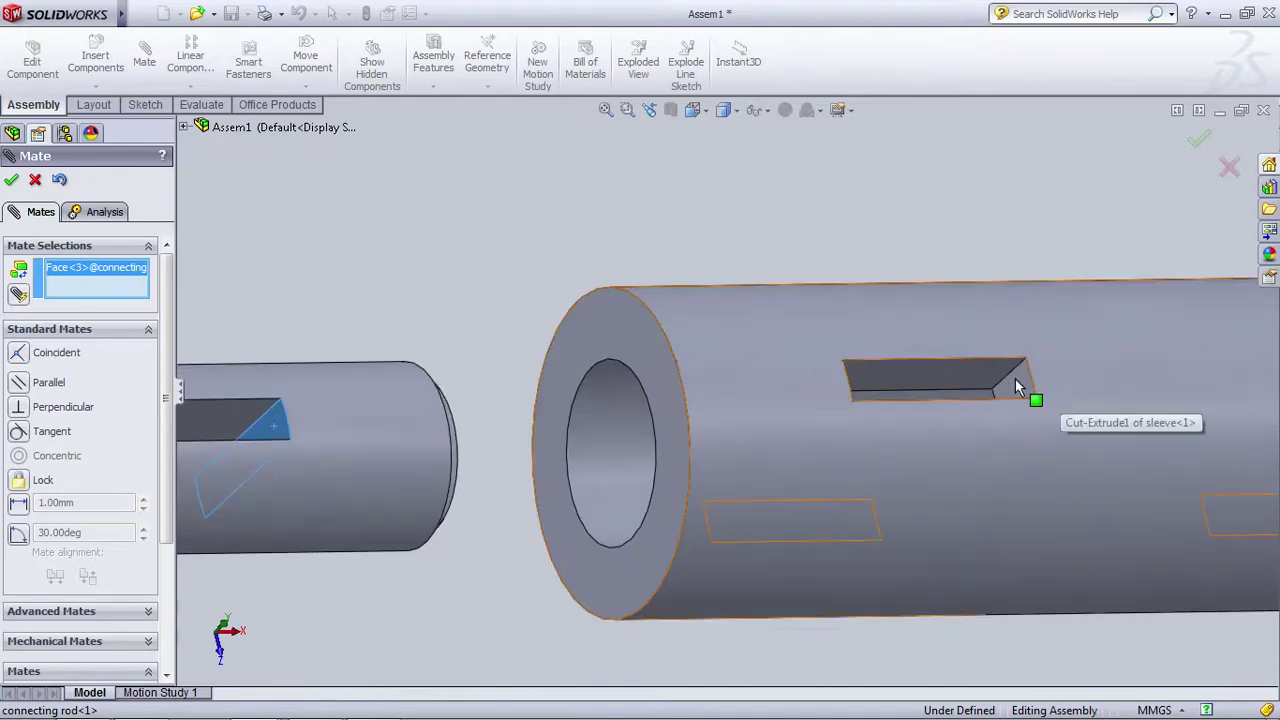
{"action": "left_click", "coordinate": [1019, 381]}
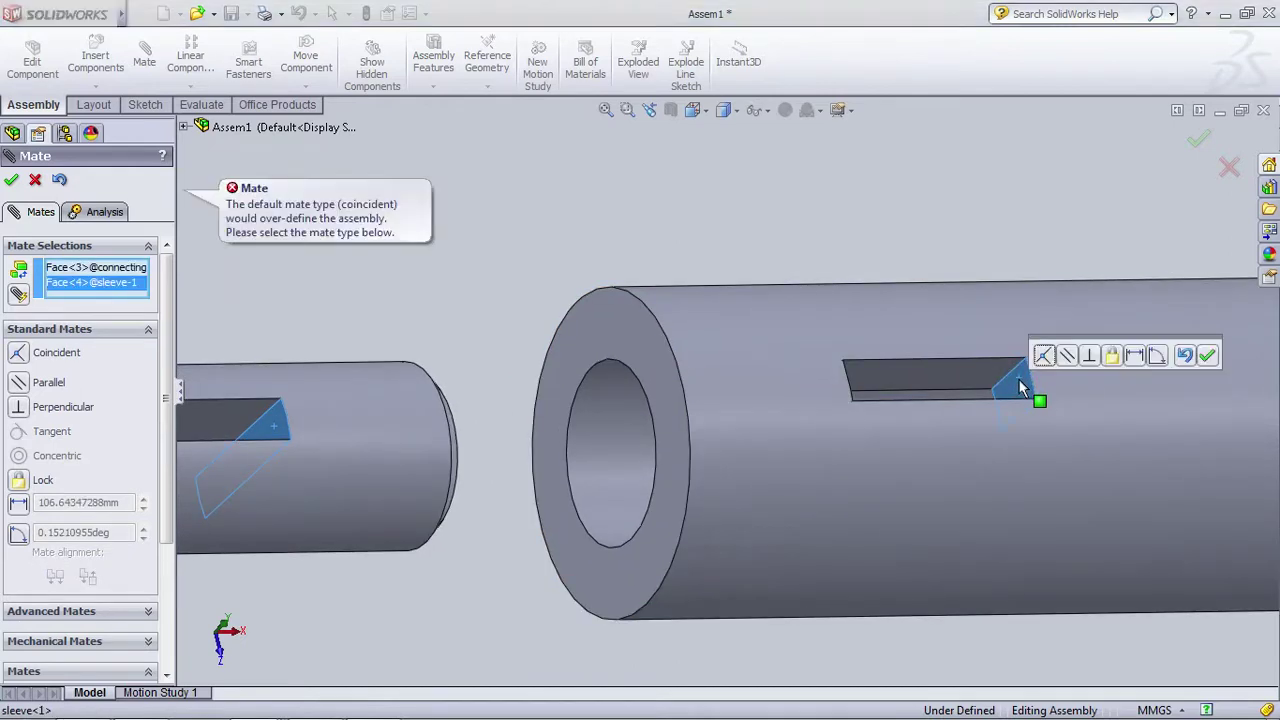
{"action": "key", "text": "z"}
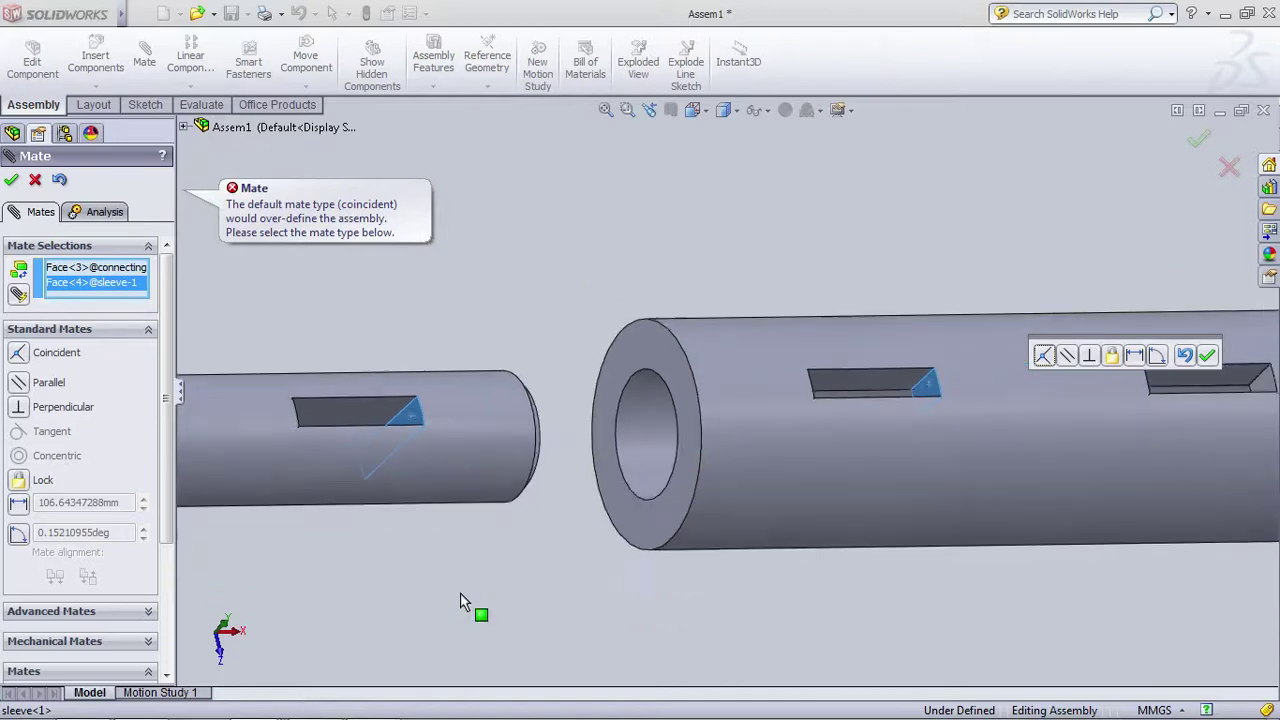